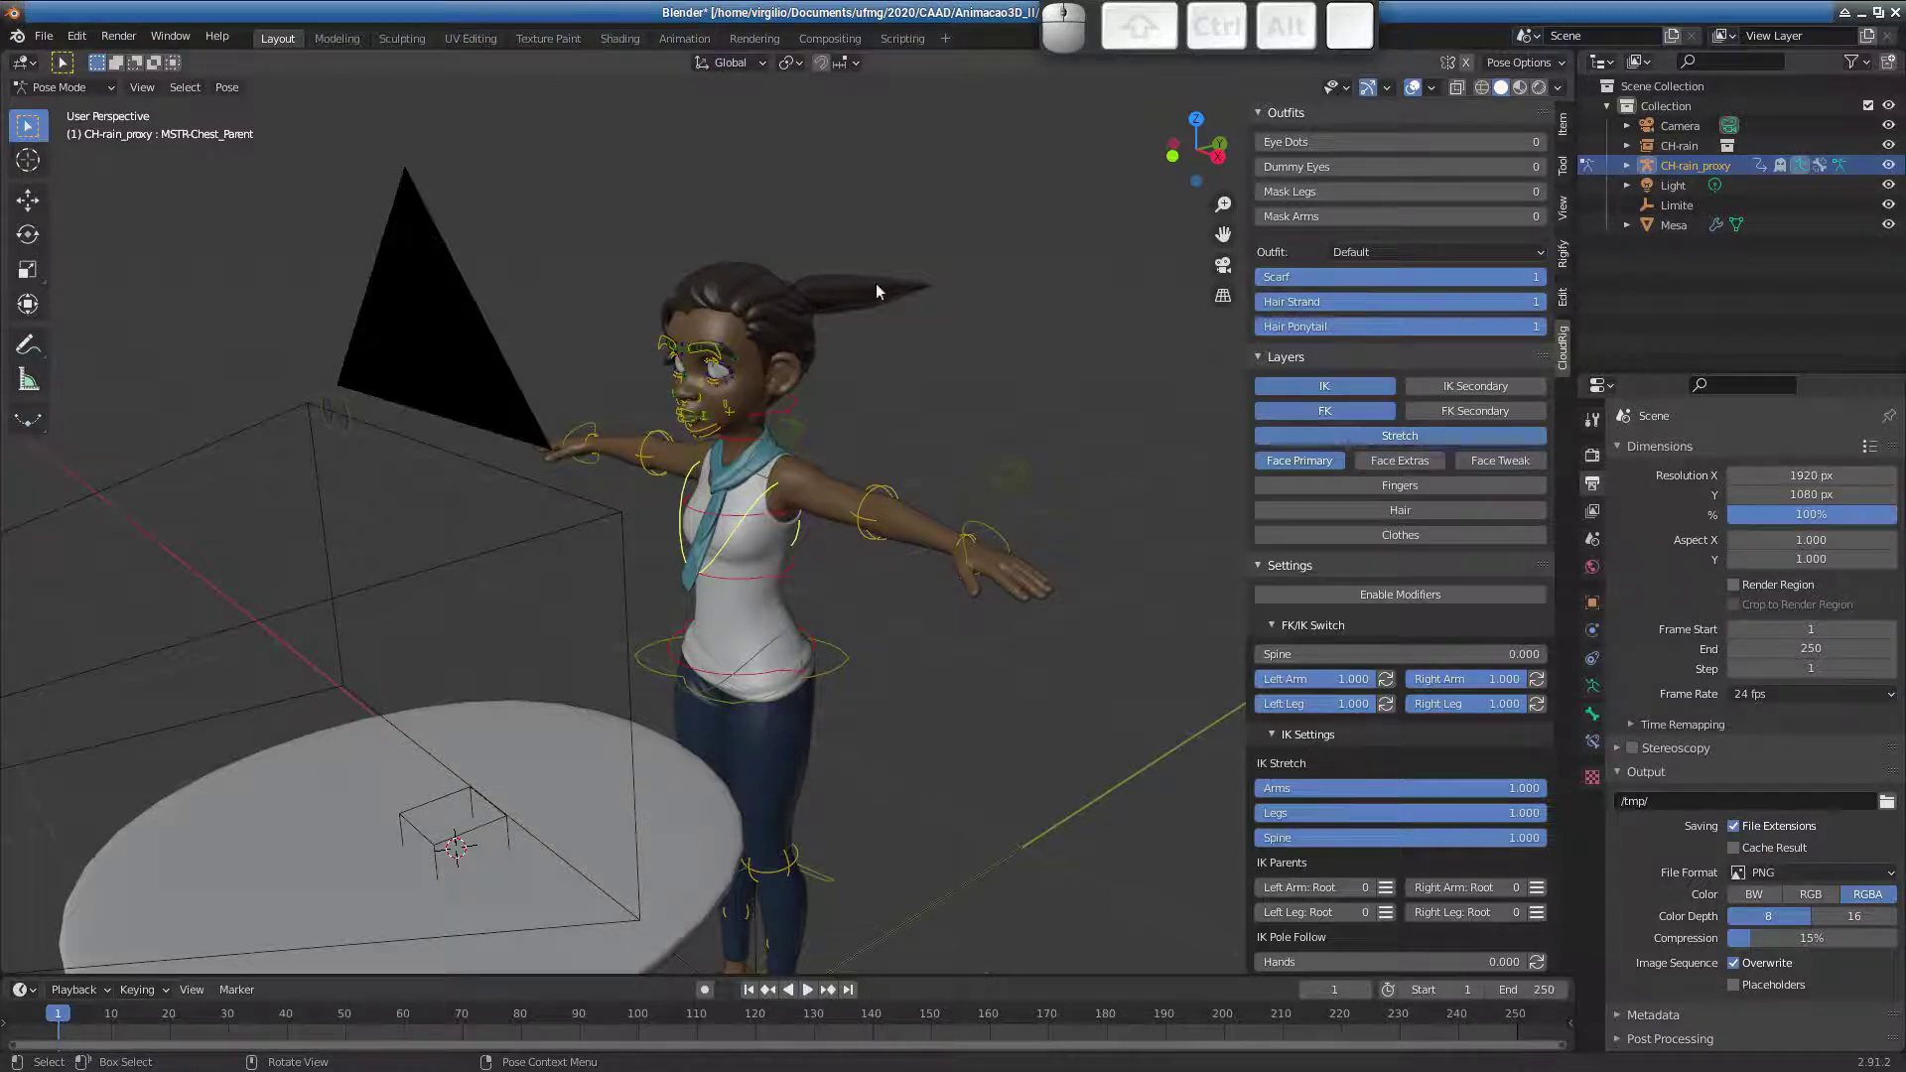
- Lower the character's pelvis control about 0.24 m in the right orthographic view so the knees bend
middle_click_drag(669, 475, 688, 576)
left_click(778, 573)
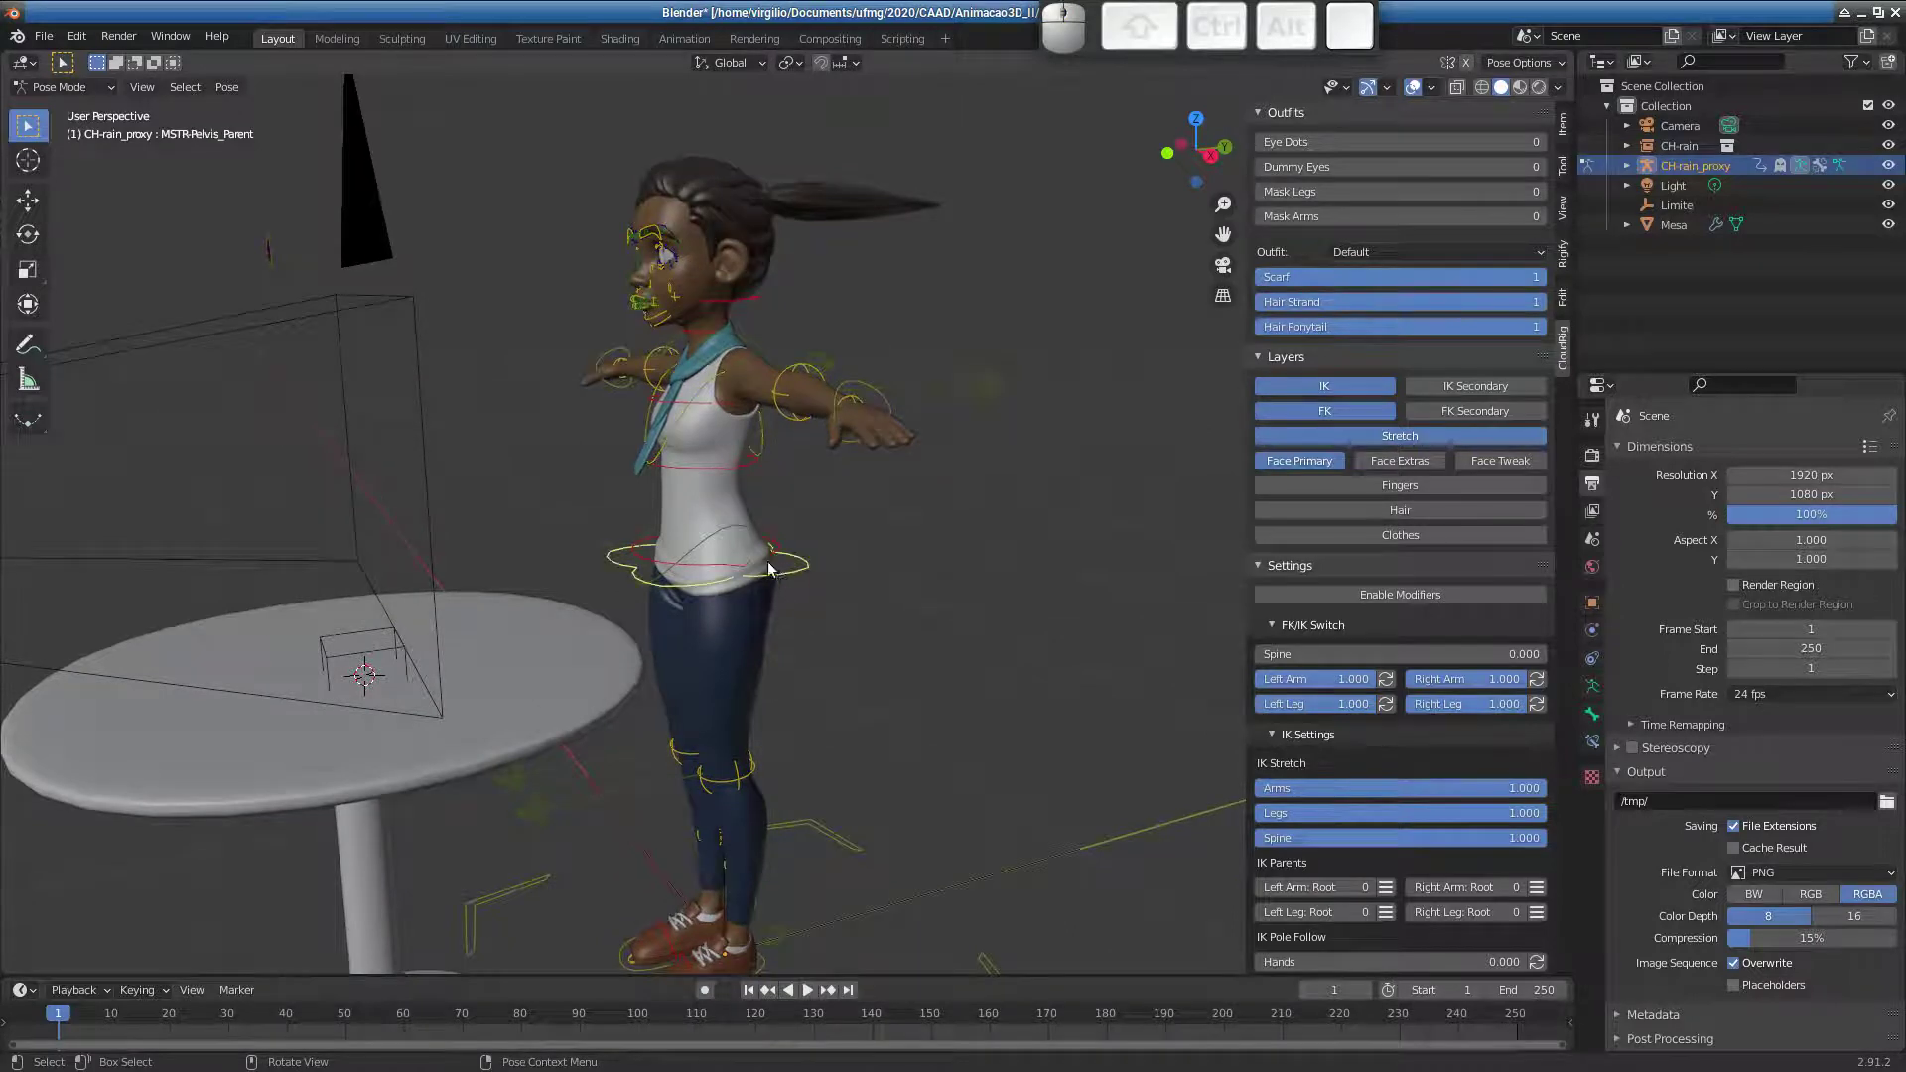
key("g")
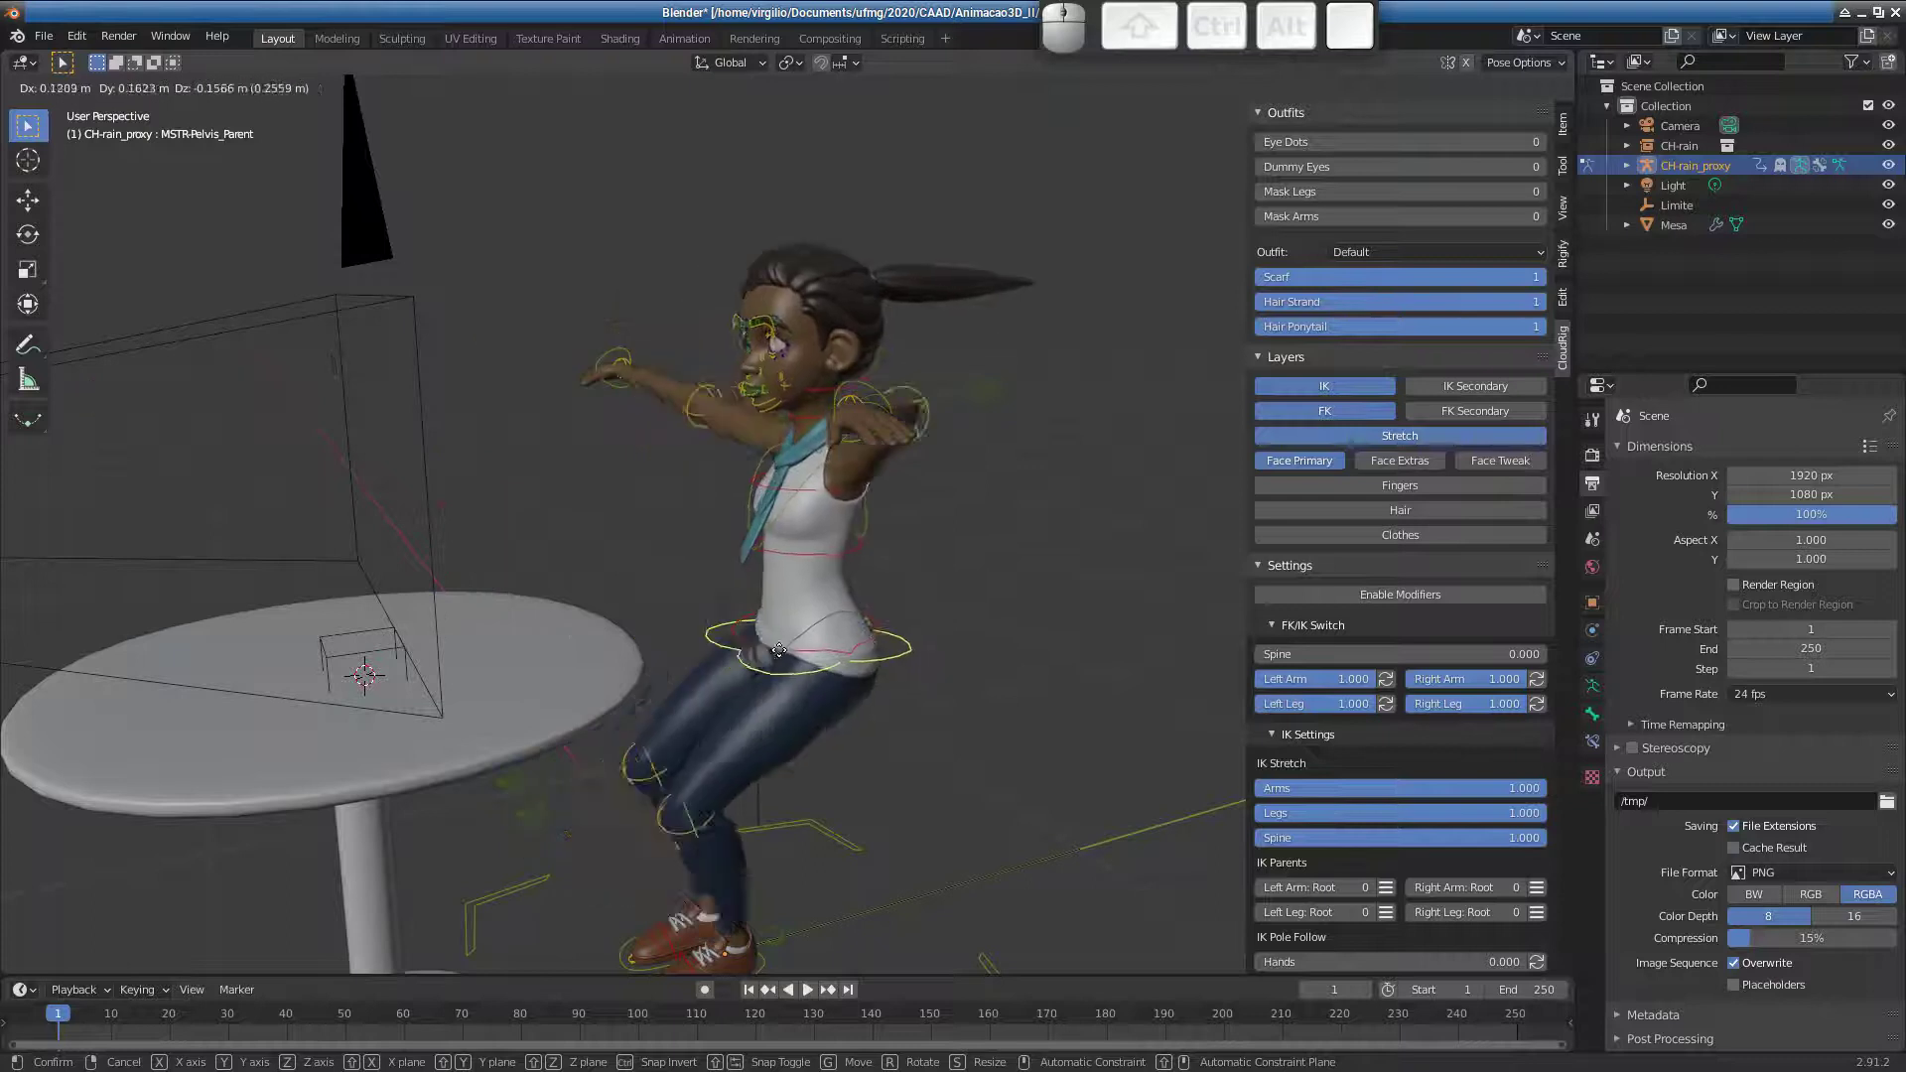
key("Escape")
middle_click_drag(626, 687, 773, 415)
left_click(1215, 156)
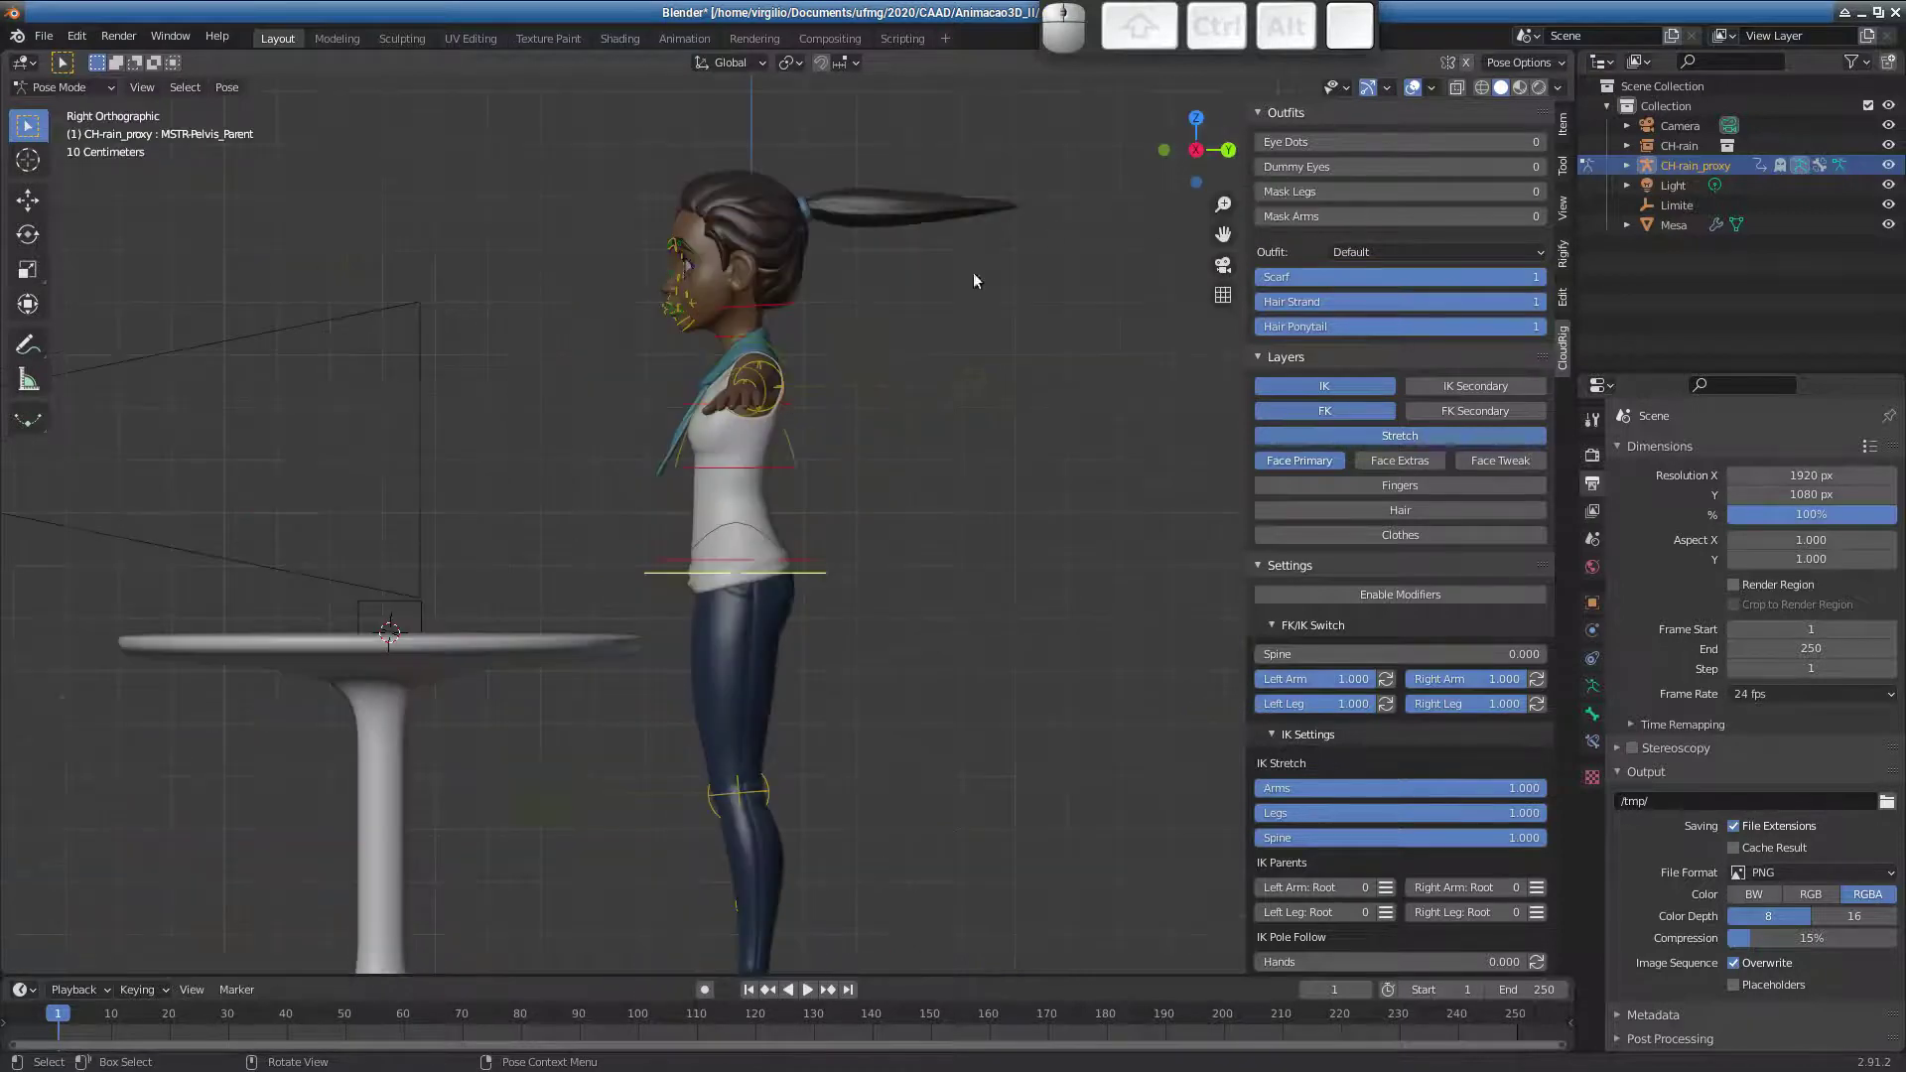
middle_click_drag(973, 272, 818, 474, "shift")
key("g")
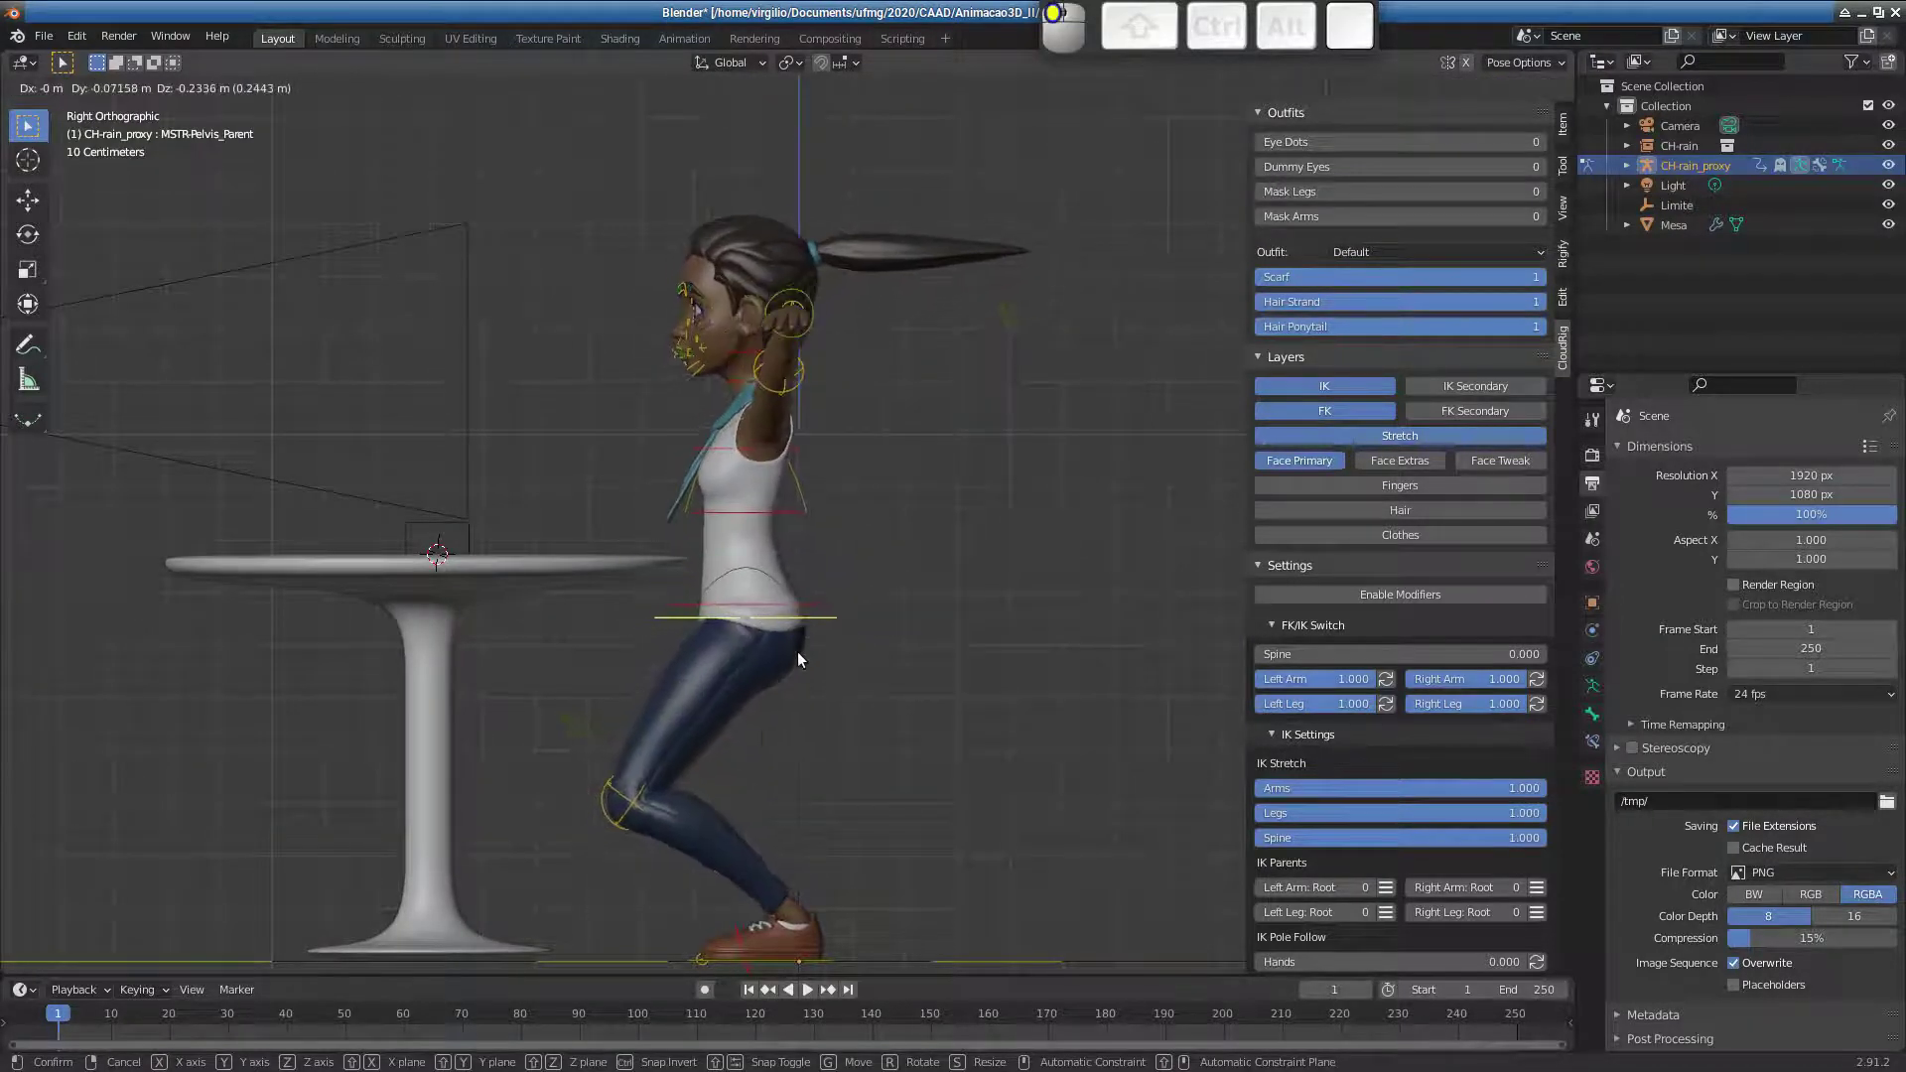
left_click(797, 615)
key("g")
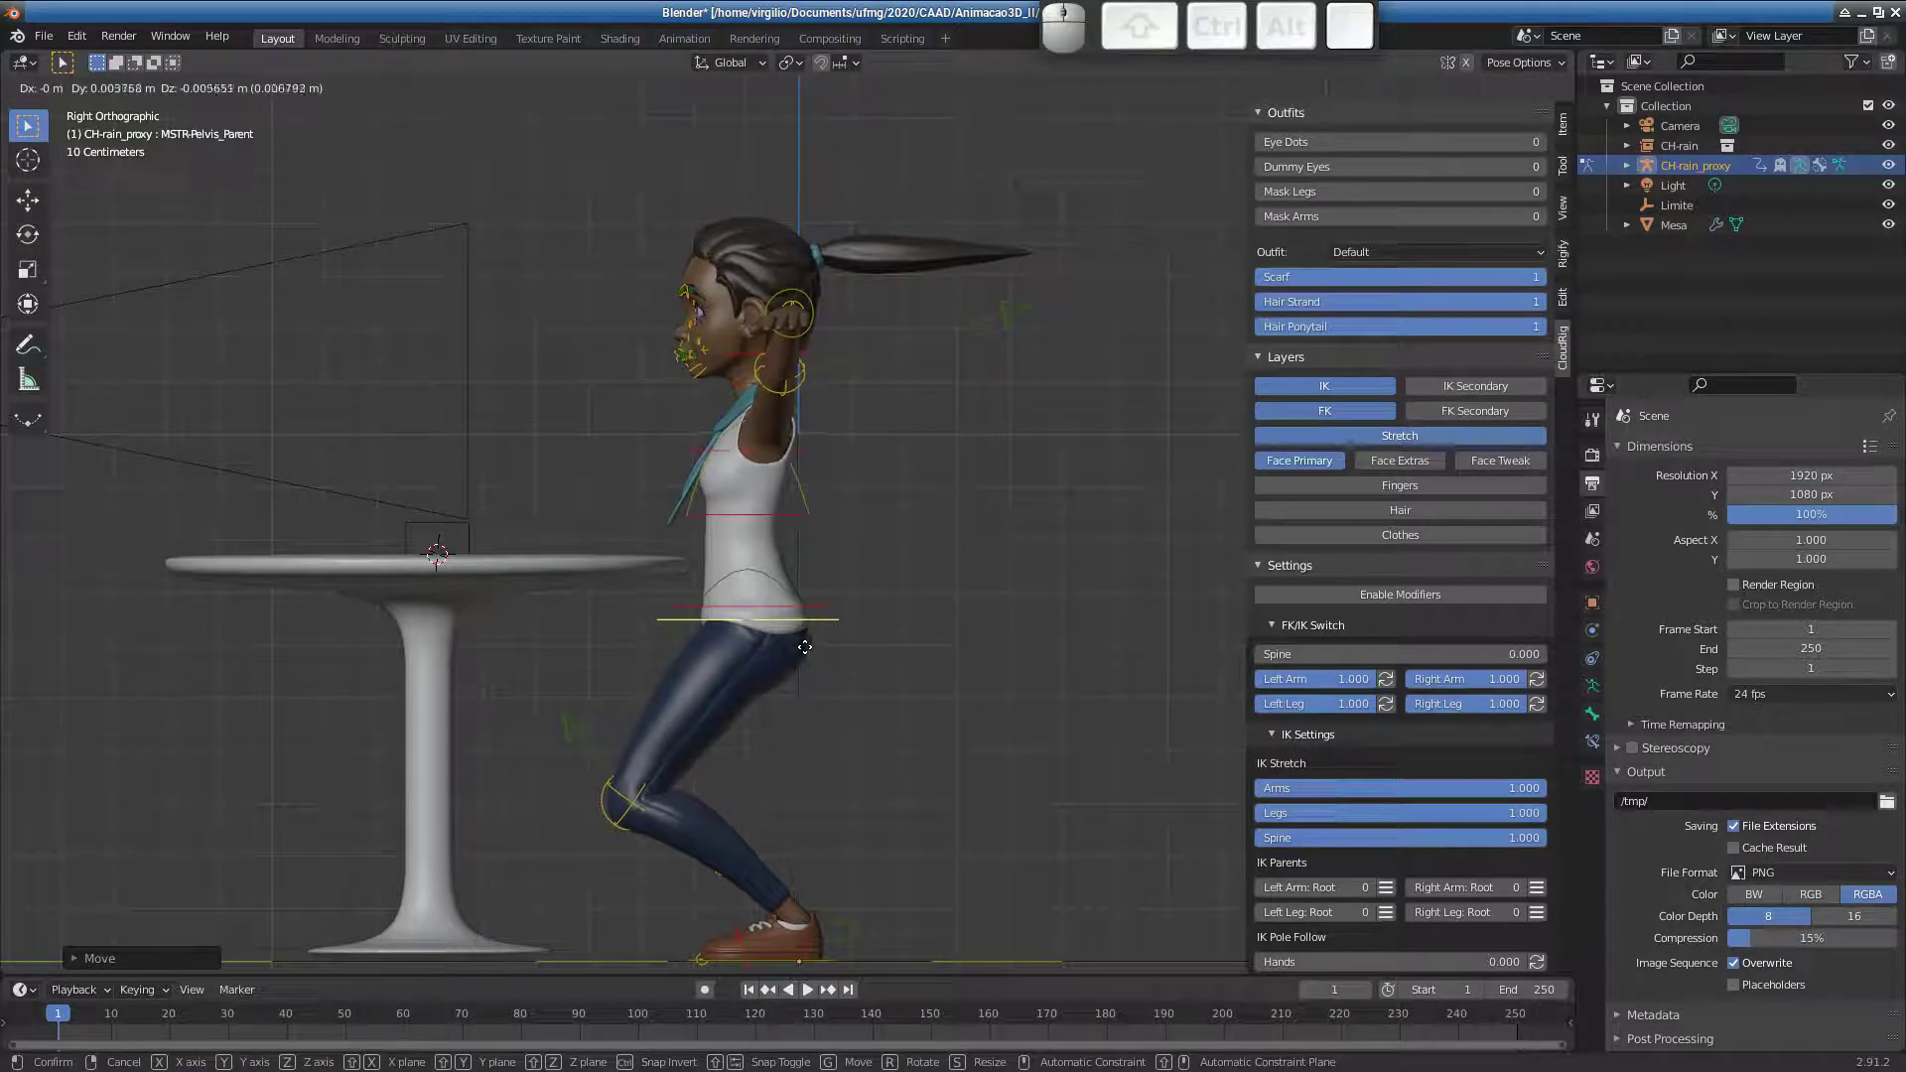
left_click(816, 517)
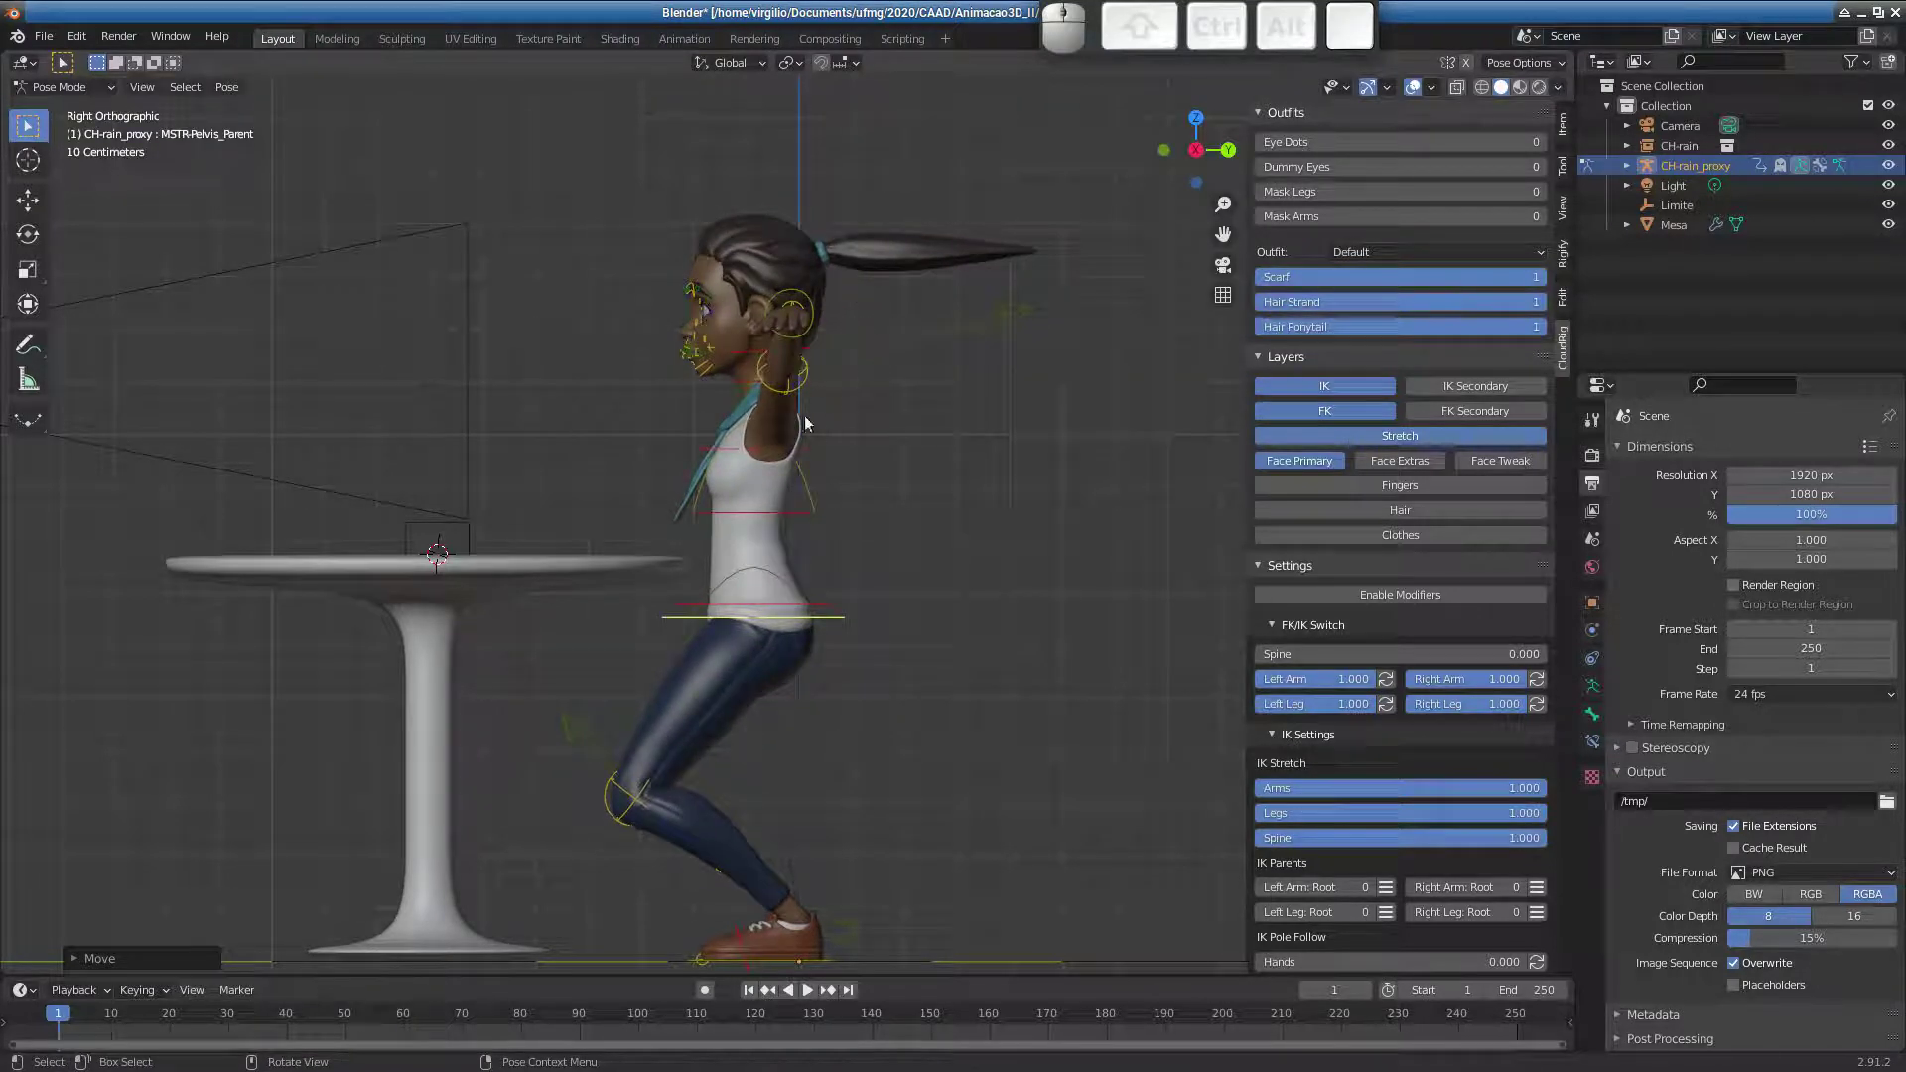
- Rotate the FK chest control about 15° forward and bend the FK rib cage control forward over the table
left_click(896, 465)
key("r")
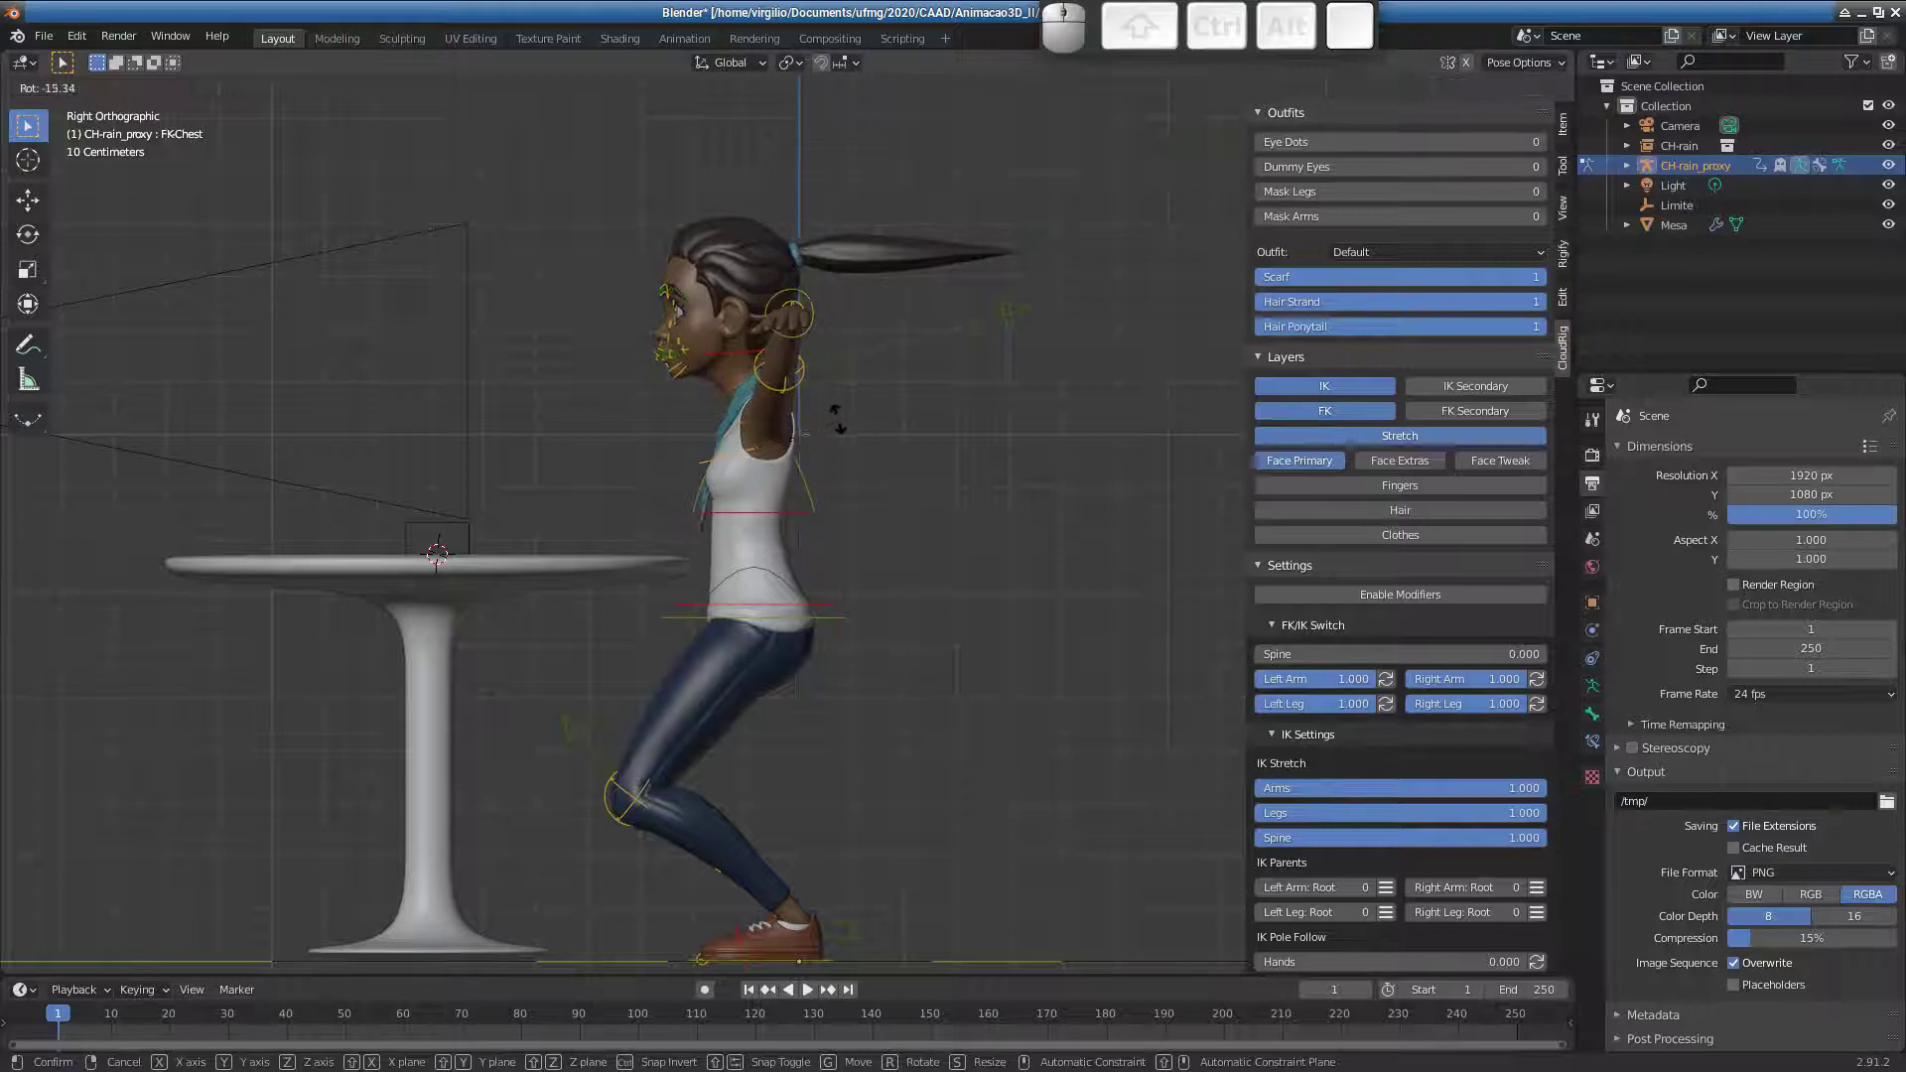
left_click(782, 503)
left_click(812, 496)
key("r")
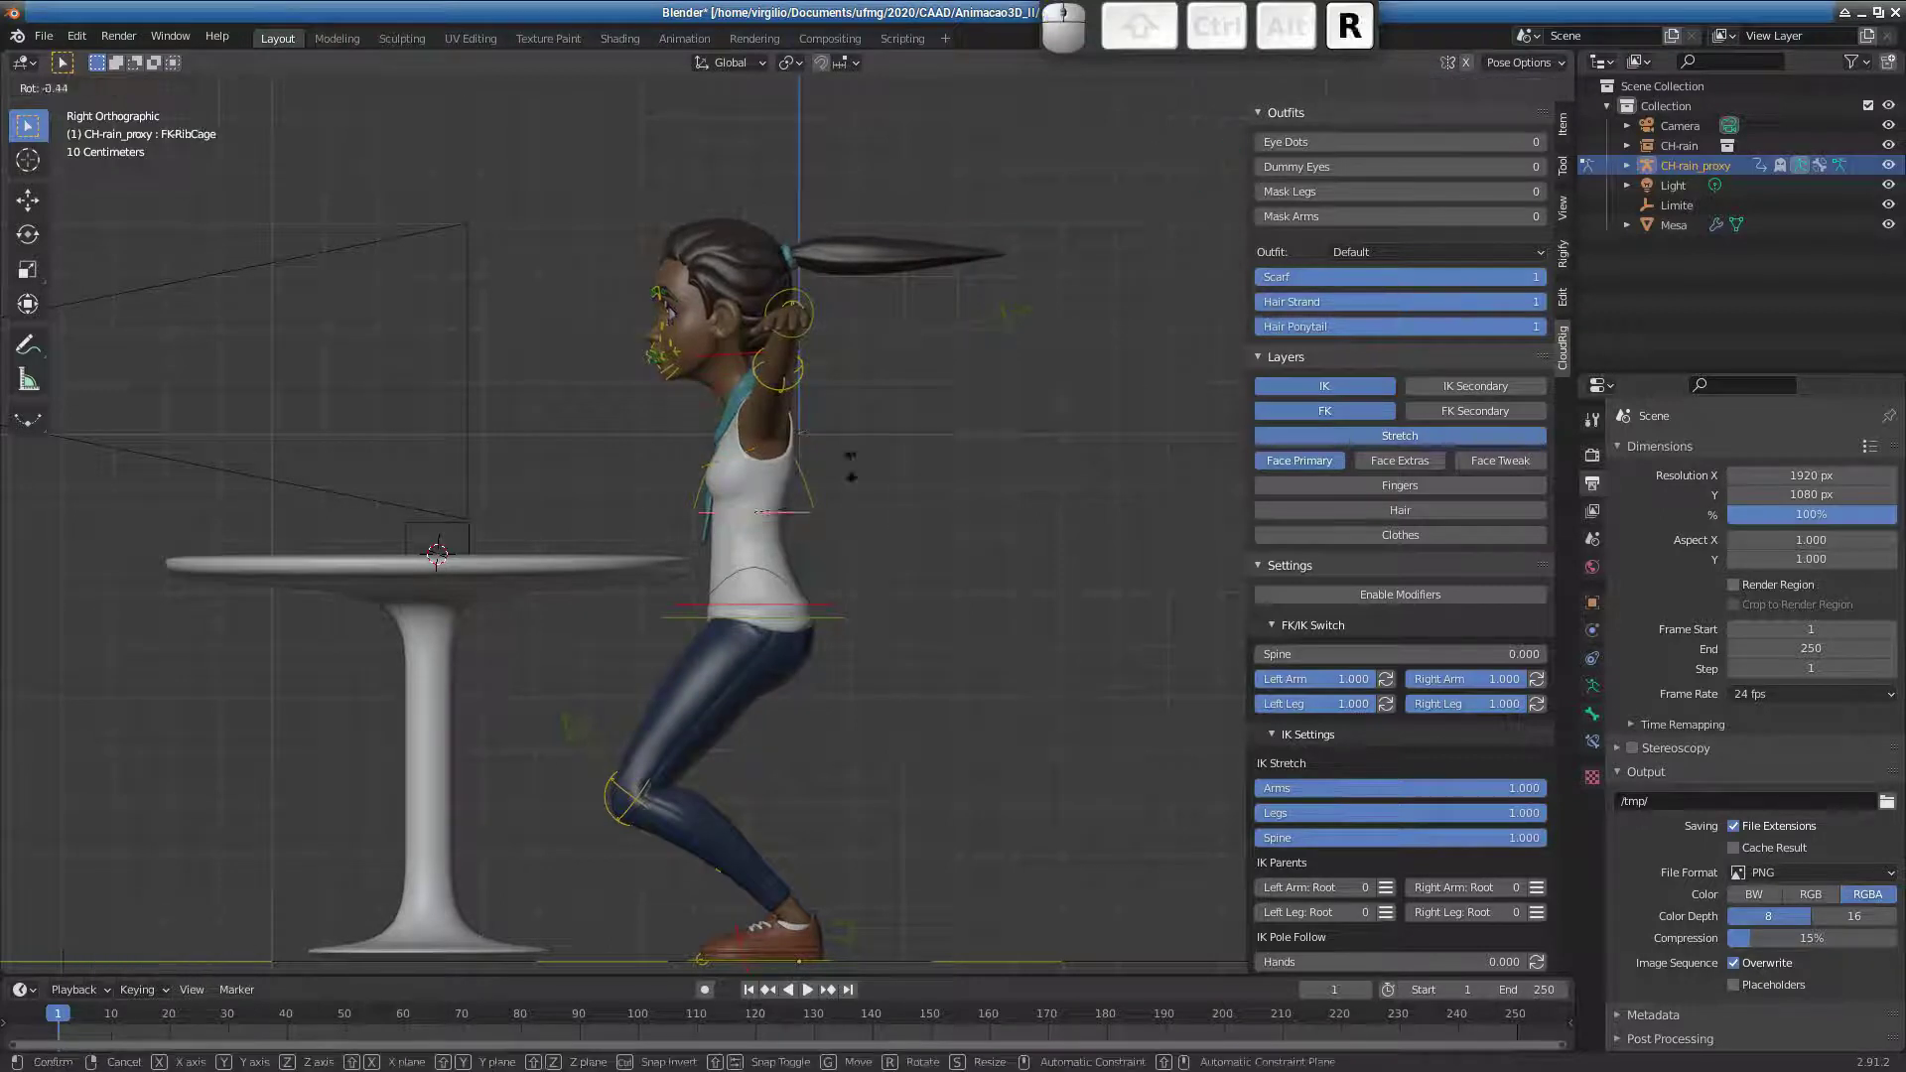
left_click(827, 601)
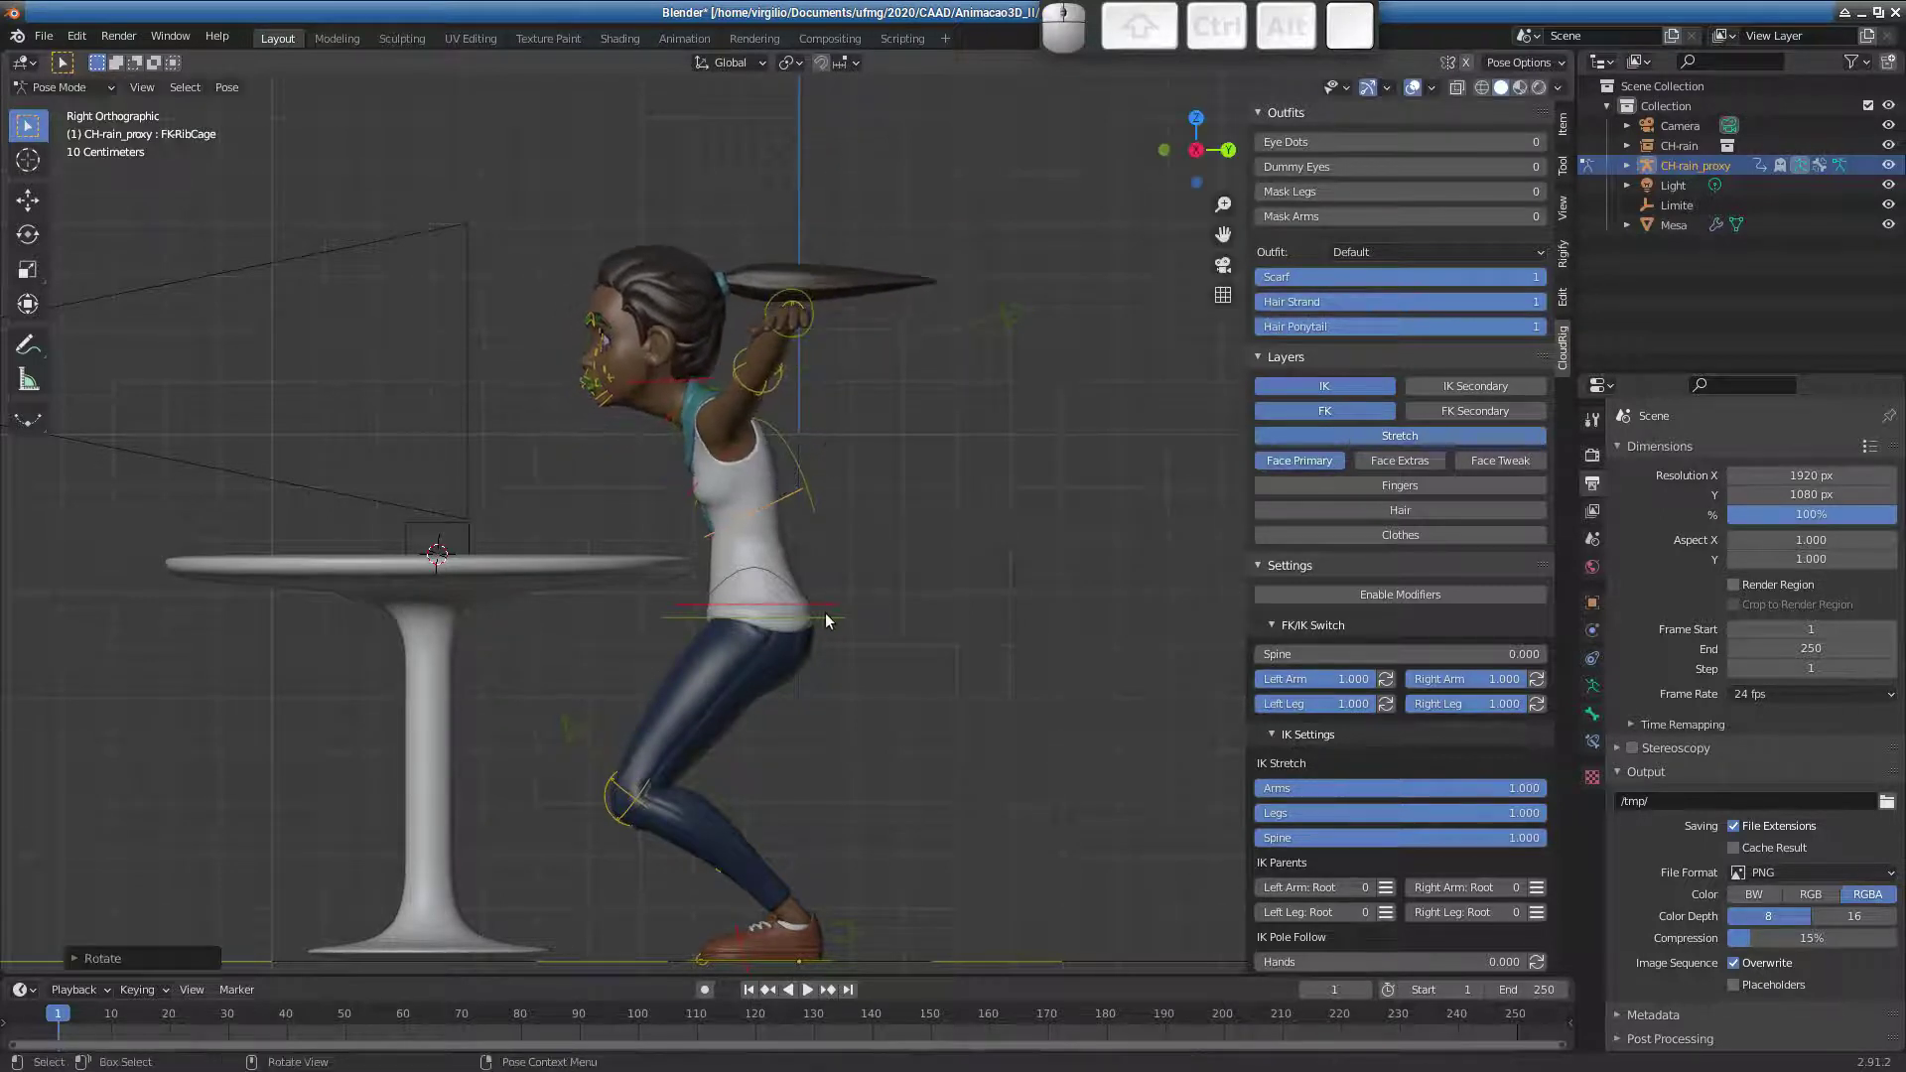
- Tilt the pelvis control about 17° backward and shift it slightly toward the table
left_click(839, 619)
key("r")
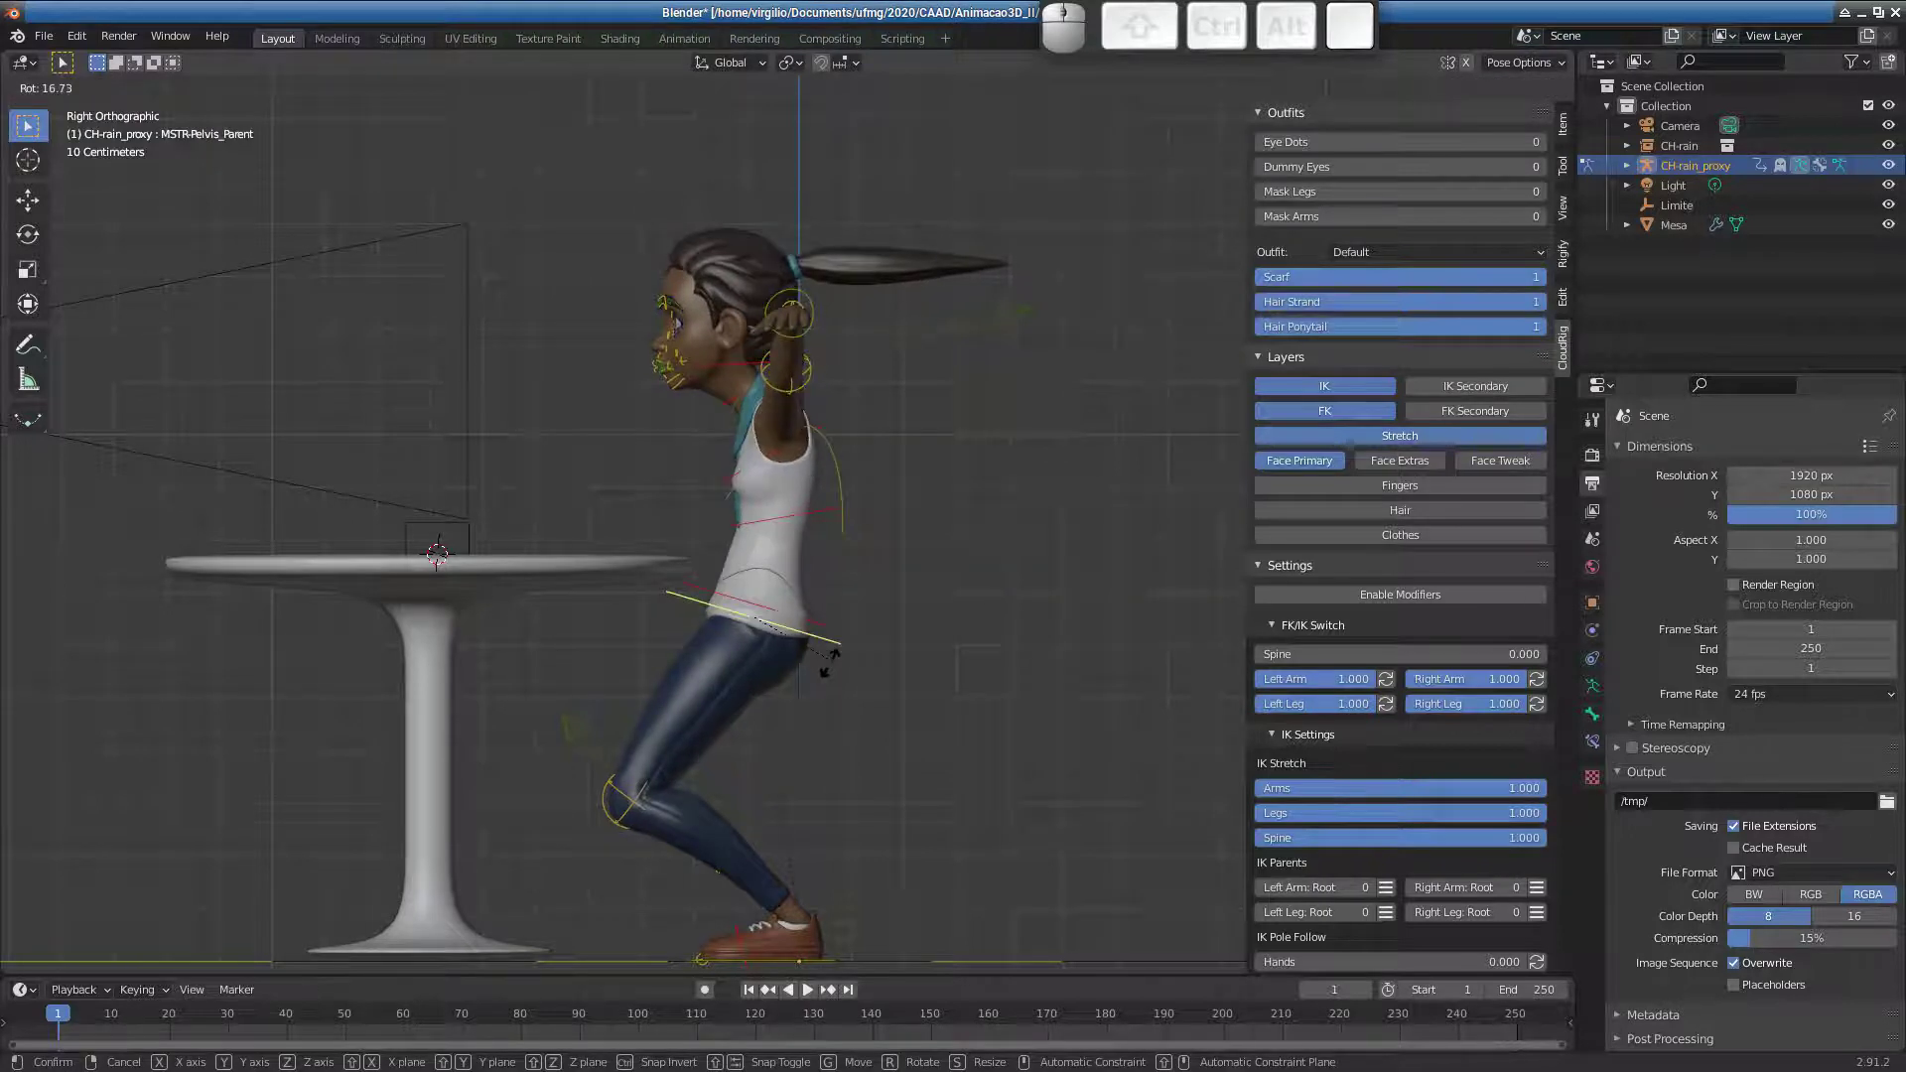
left_click(805, 650)
key("g")
left_click(798, 631)
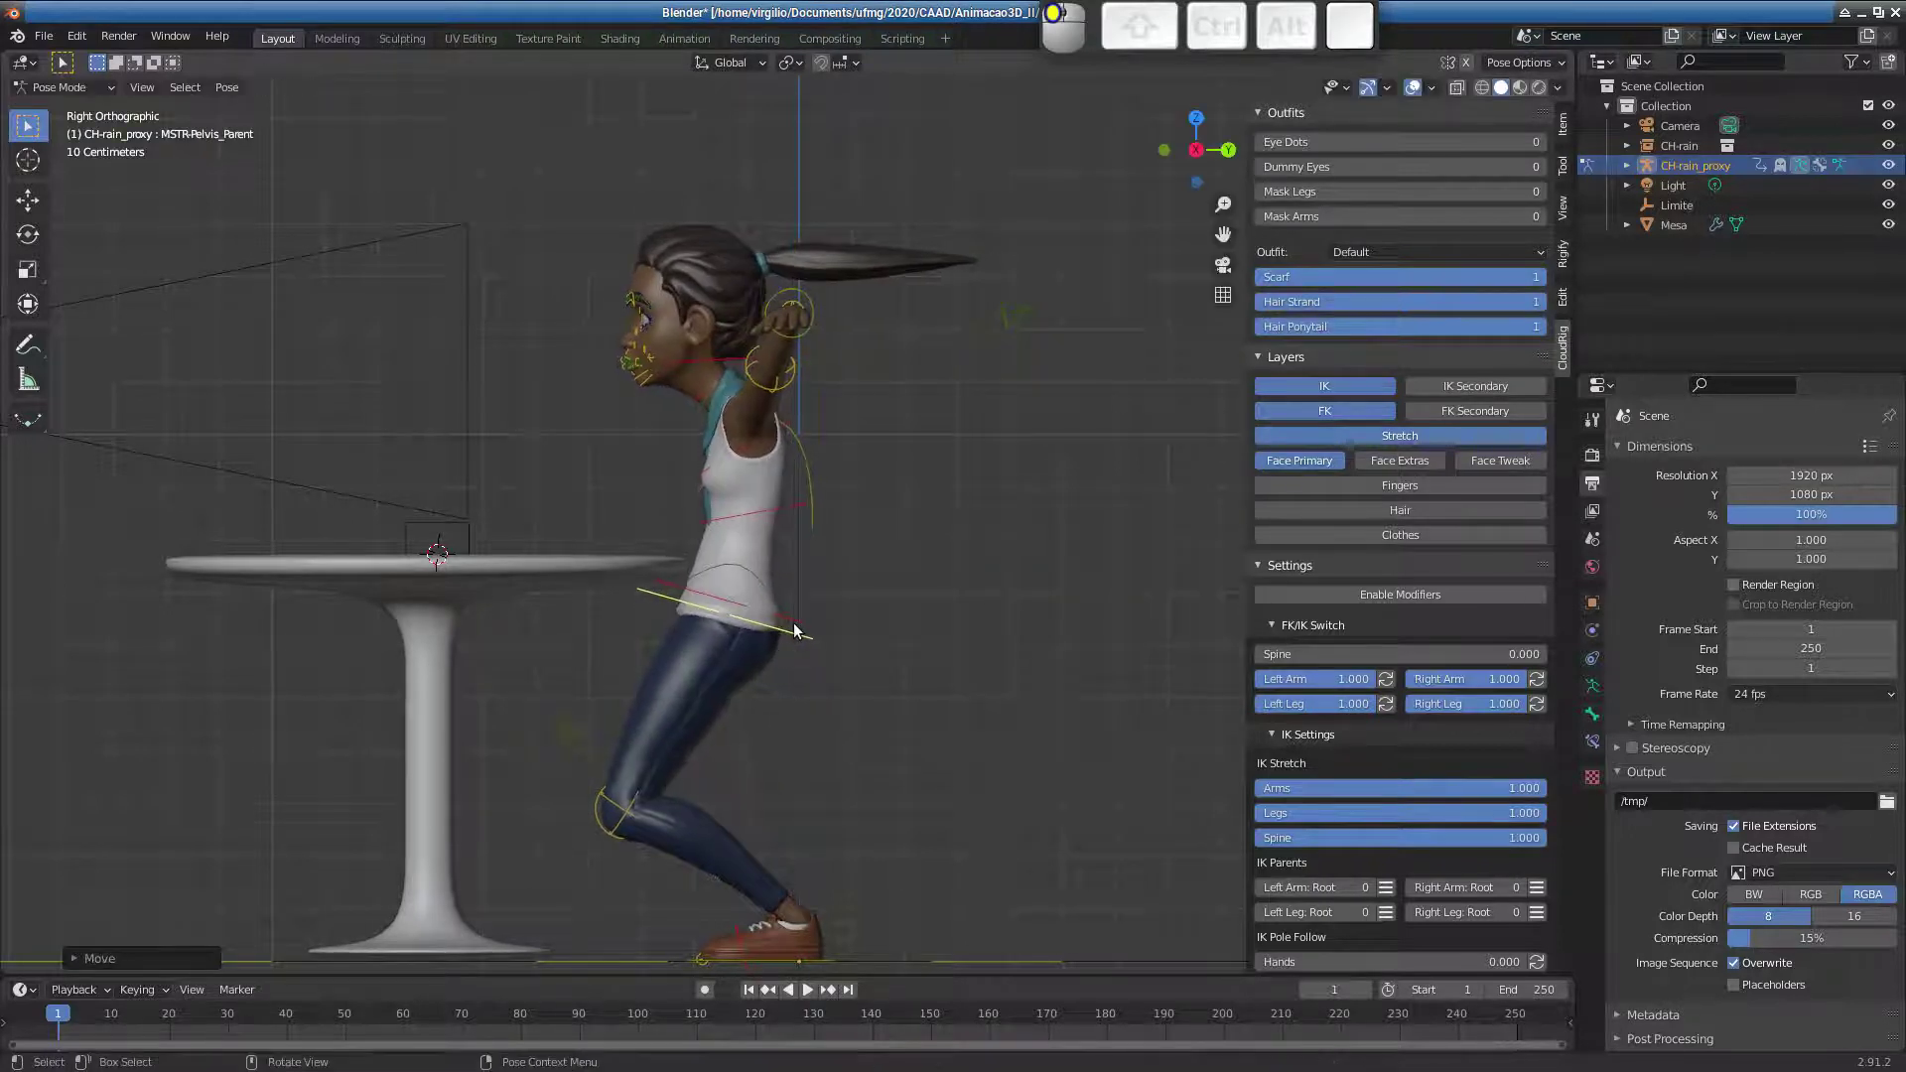
- Rotate the FK spine control a few degrees forward to lean the torso toward the table
left_click(818, 621)
key("r")
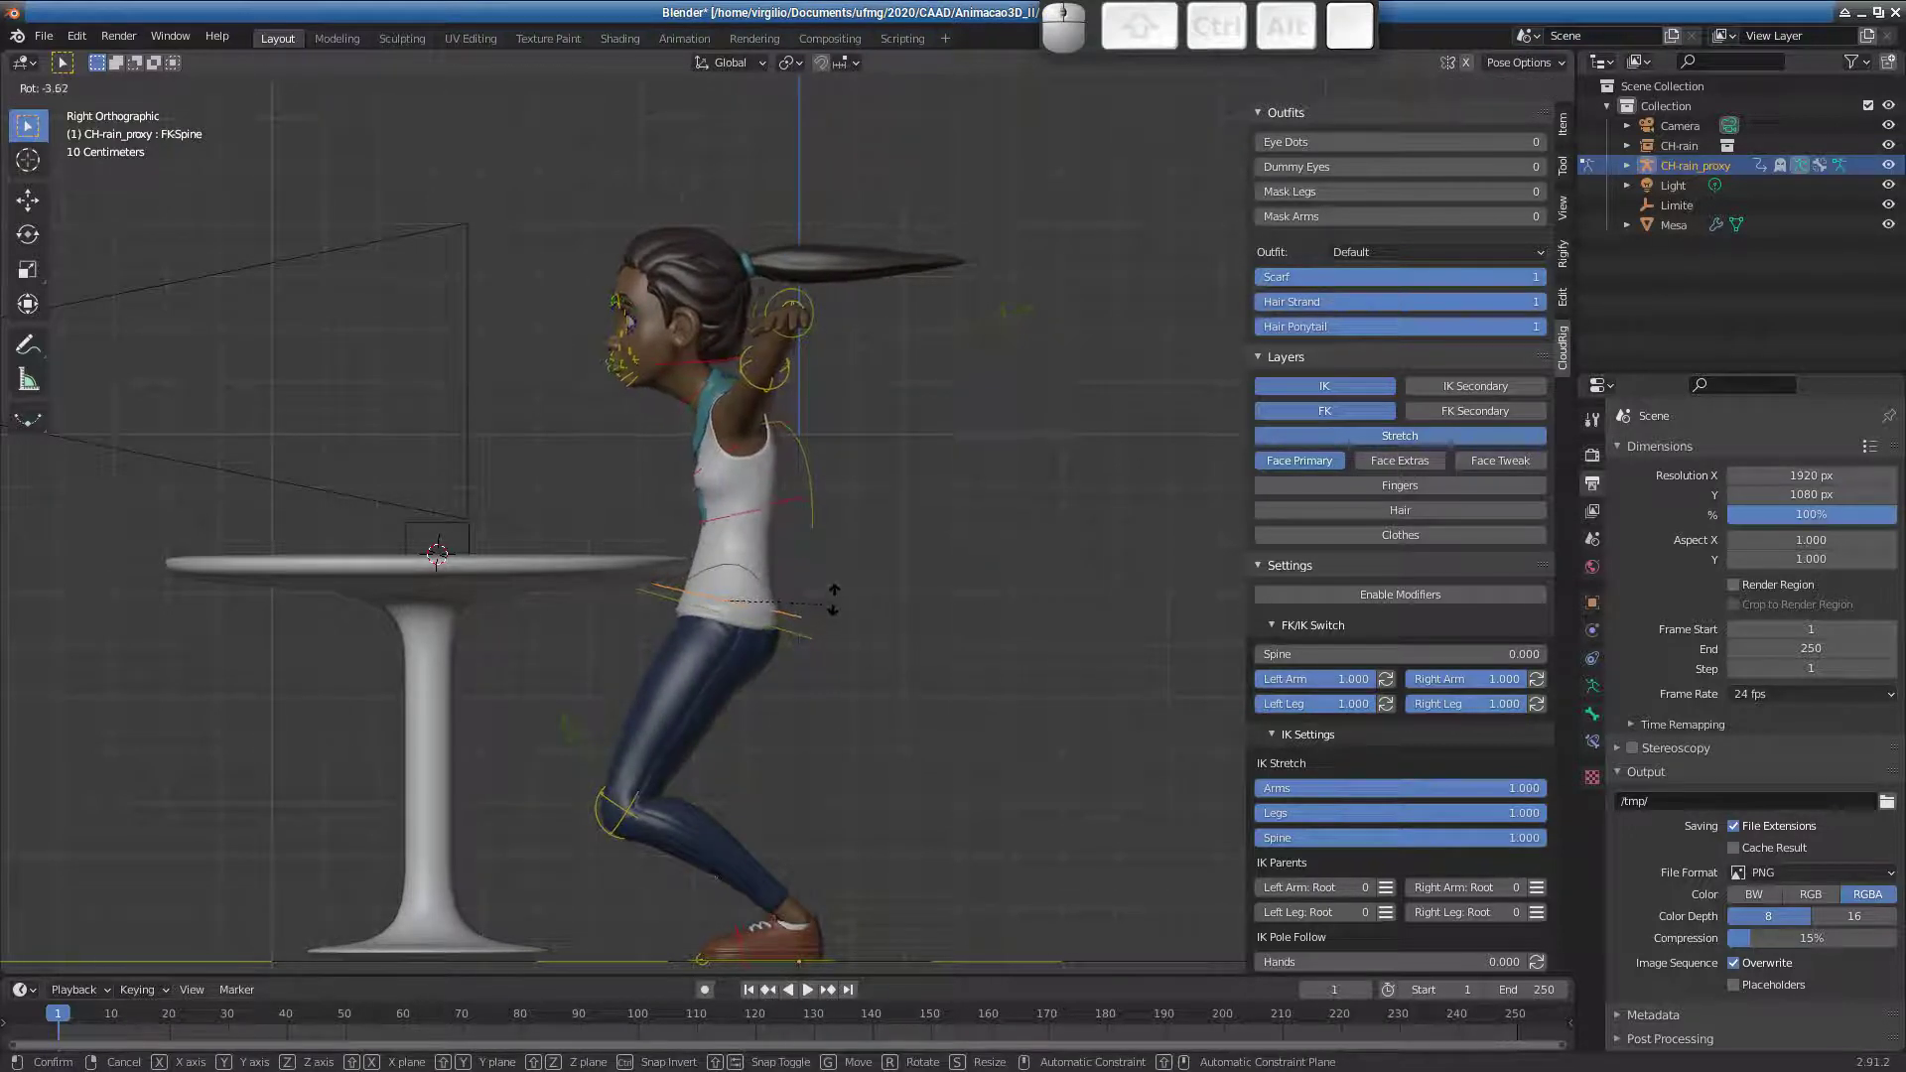
left_click(748, 636)
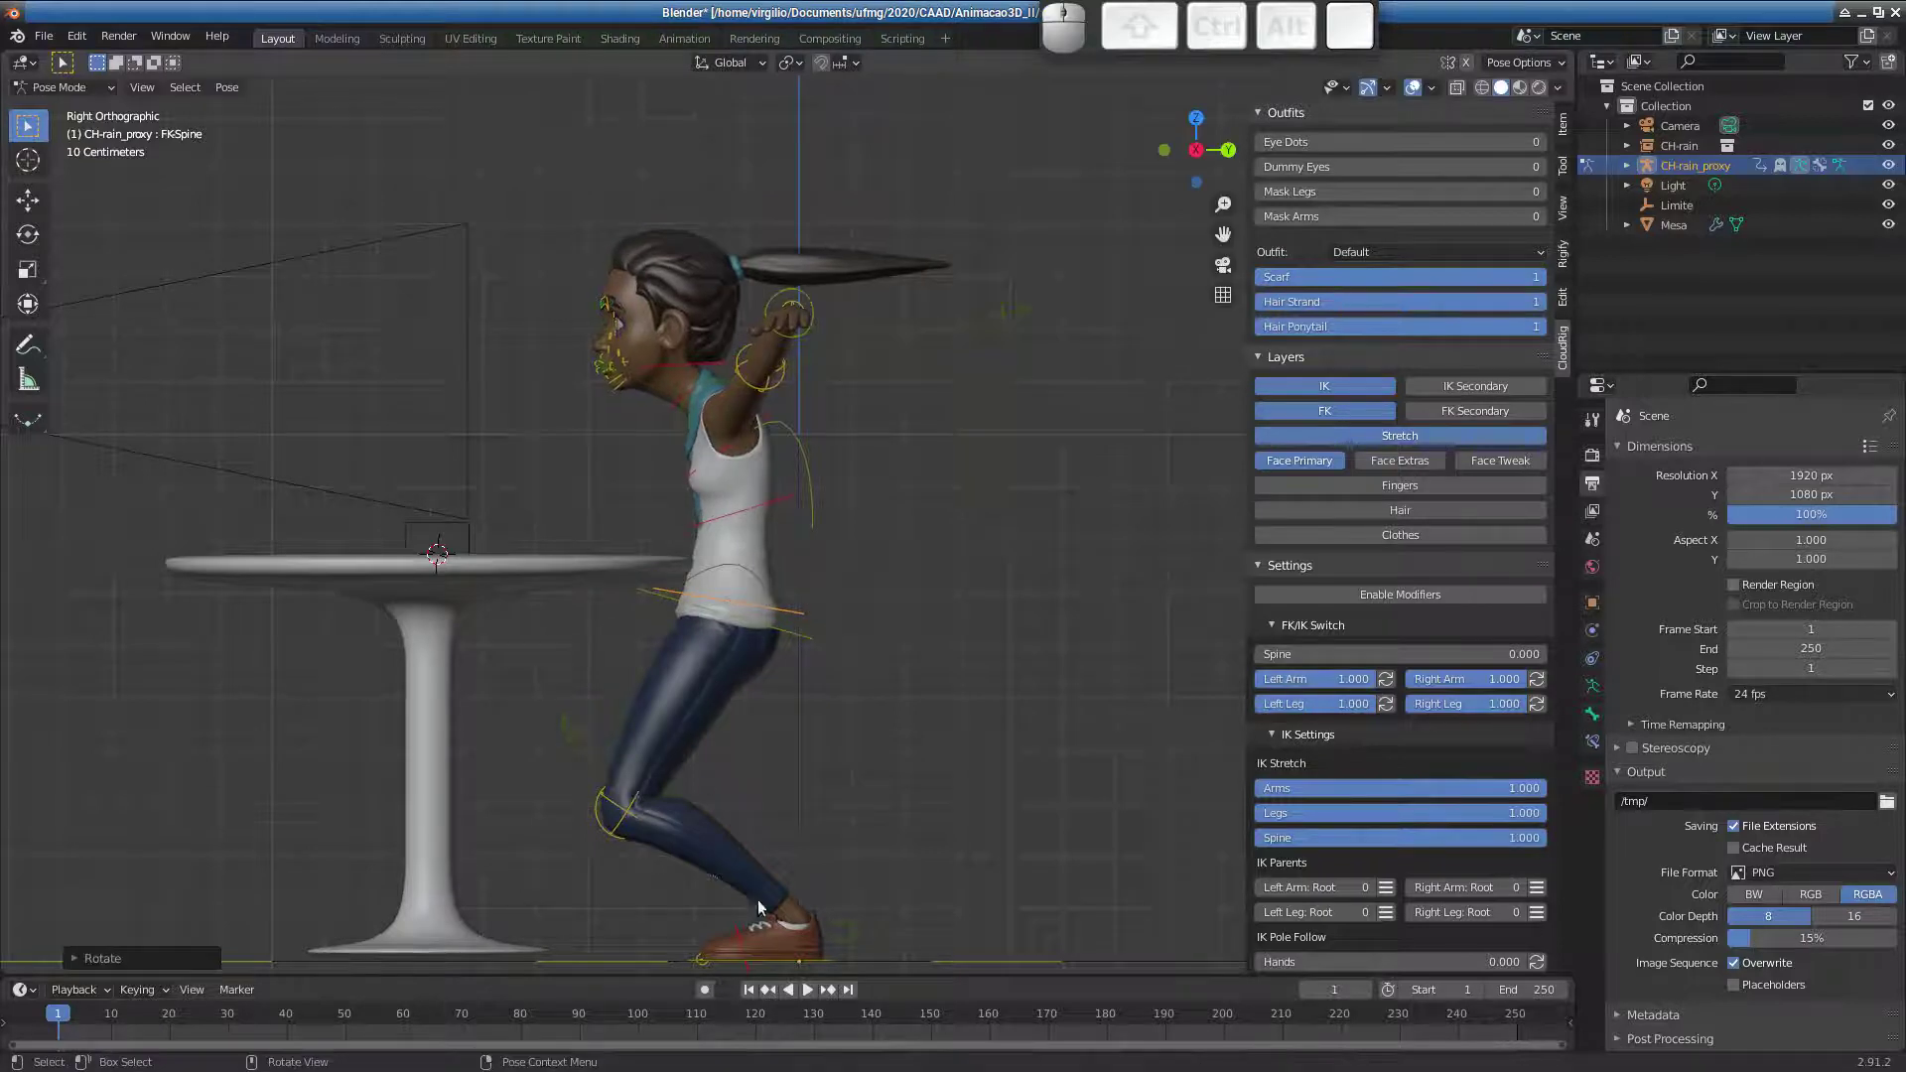
- Select both IK hand controls and move them together down and forward, to just above tabletop height
middle_click_drag(744, 903, 653, 353)
left_click(727, 103)
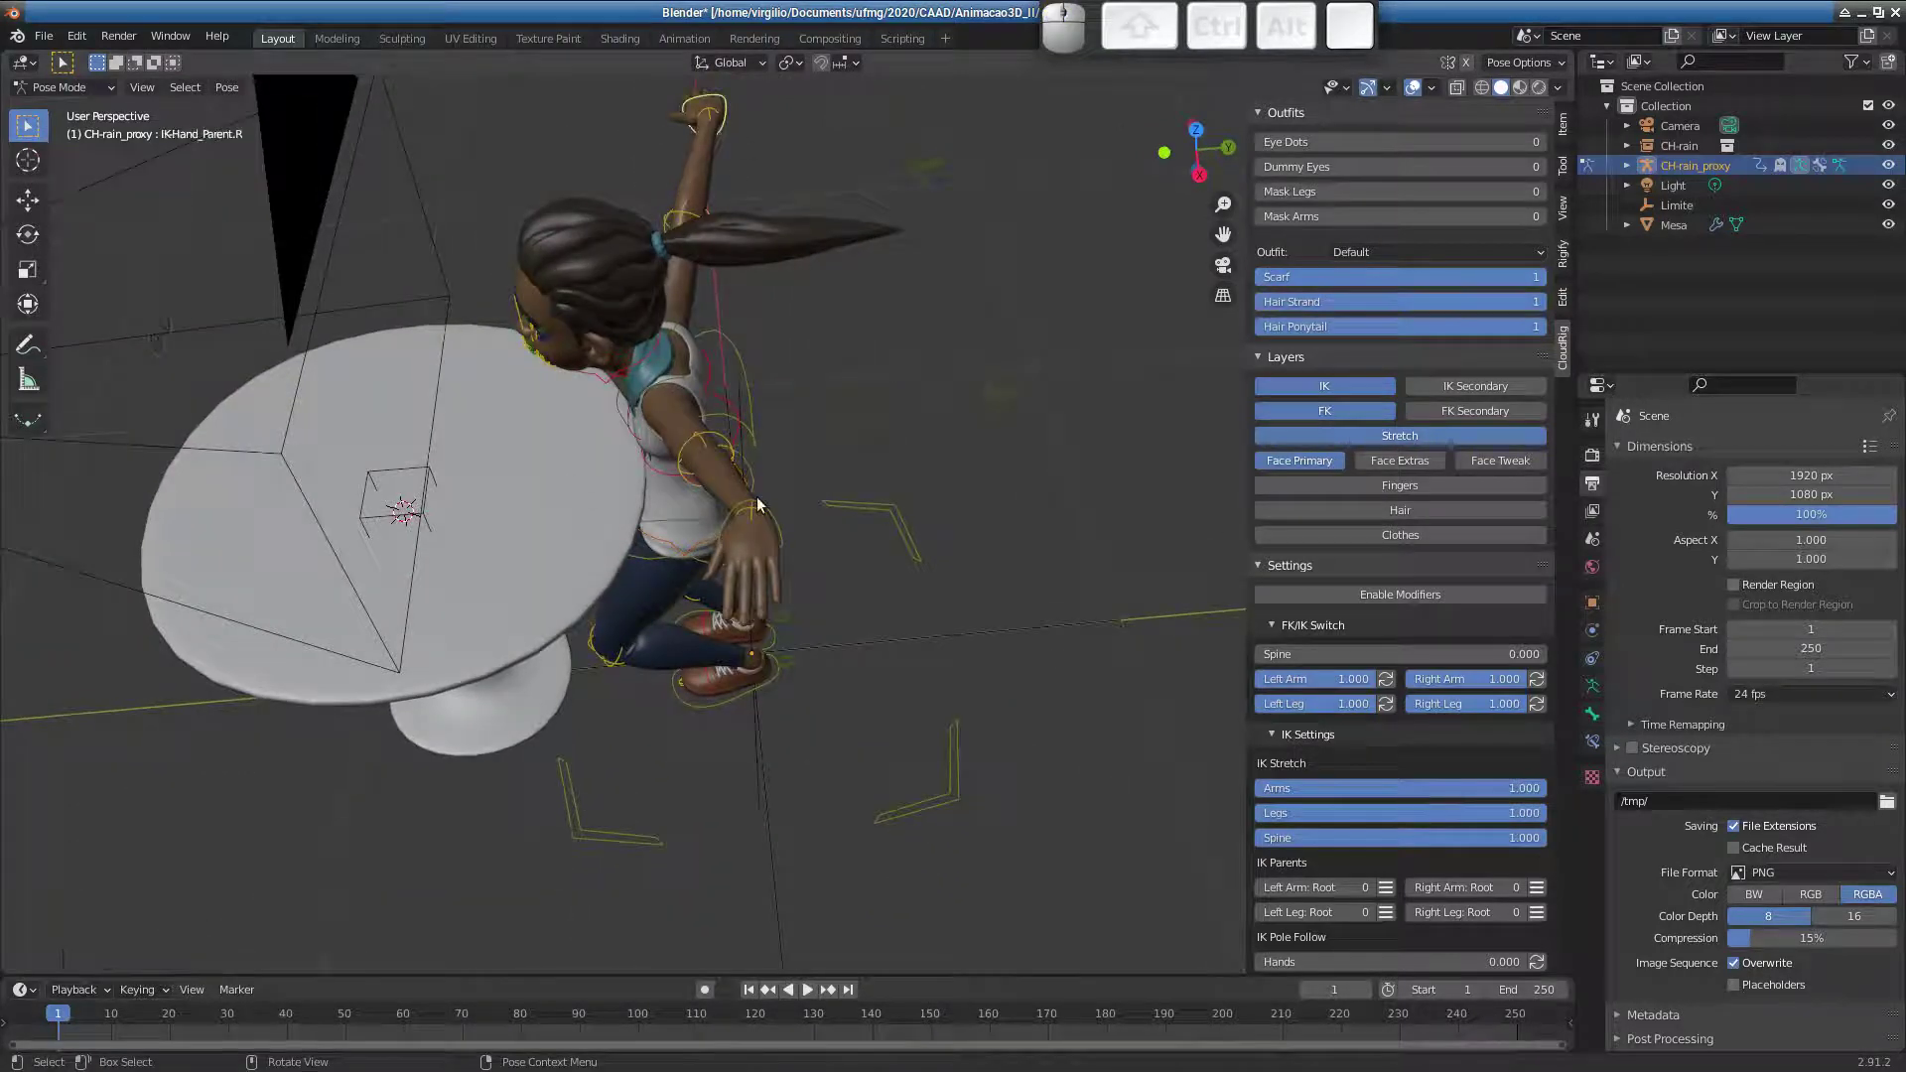
left_click(783, 545, "shift")
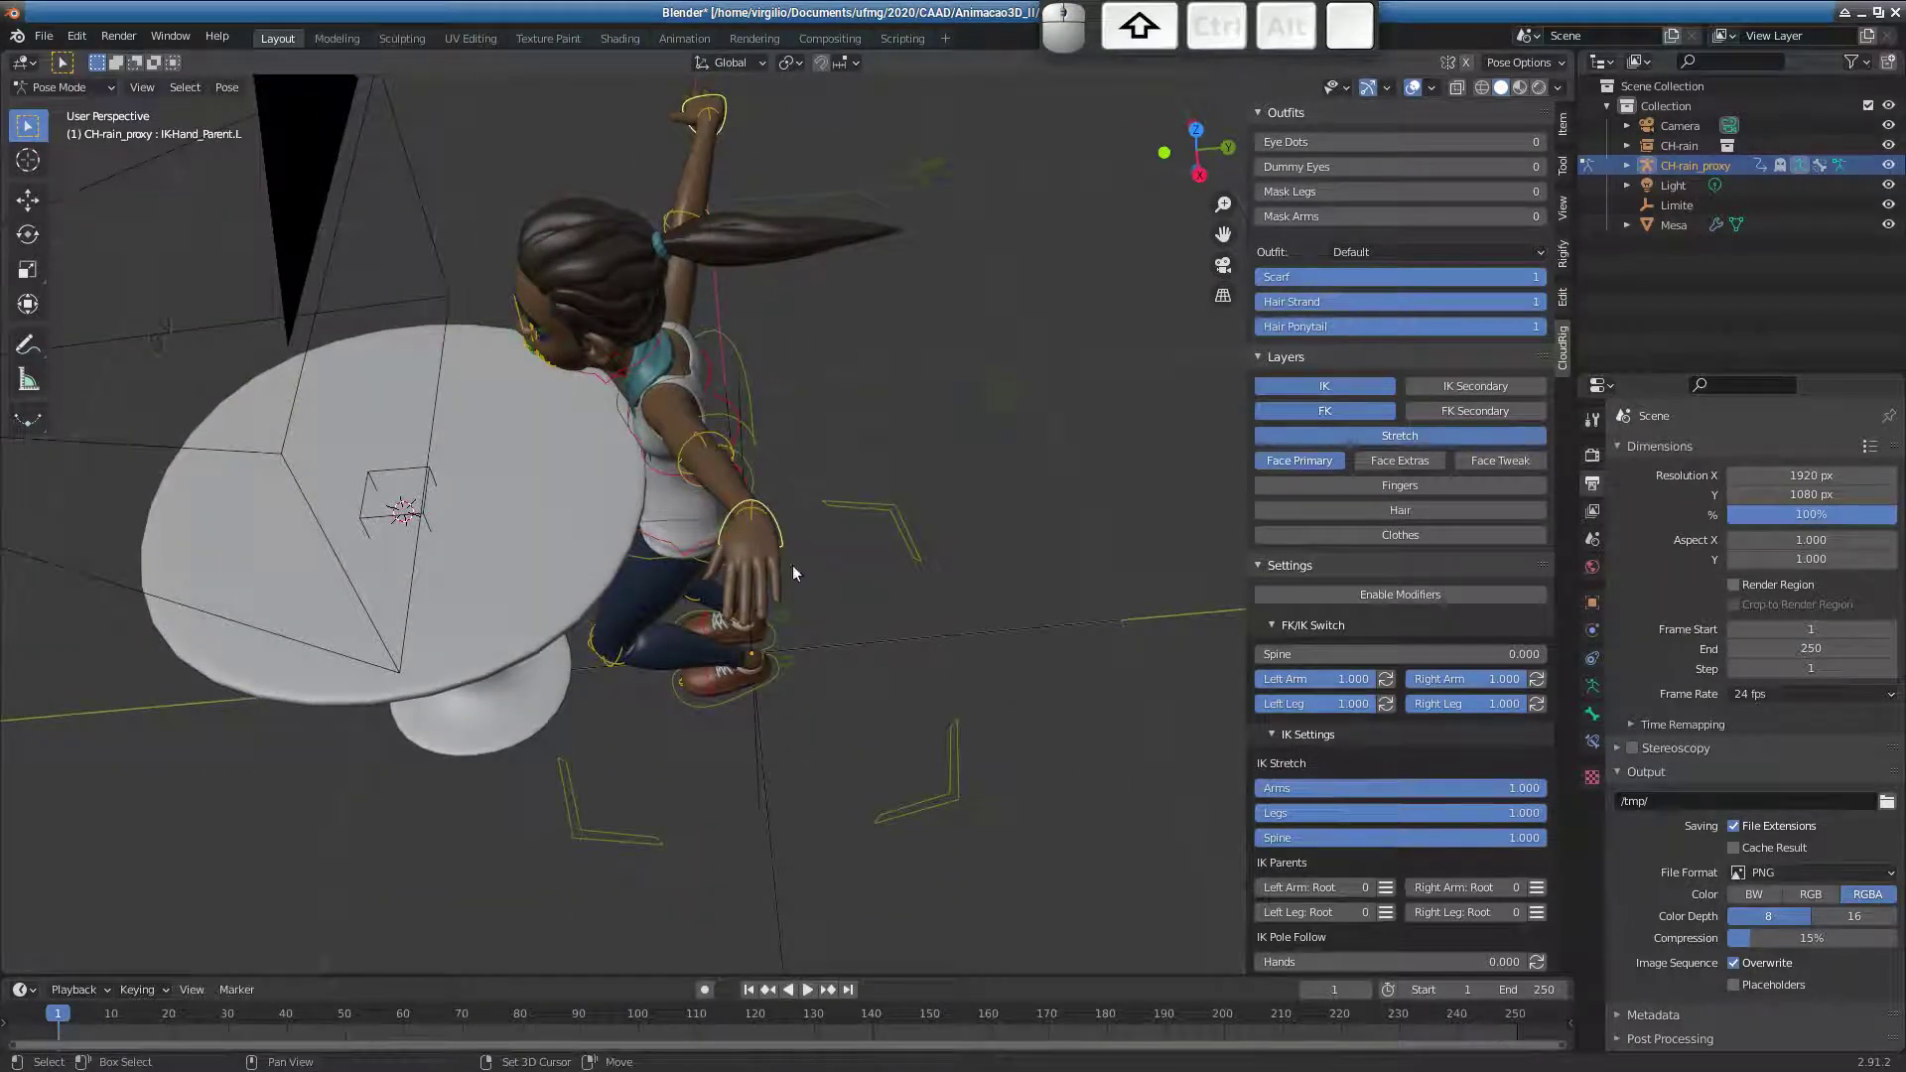
left_click(1199, 129)
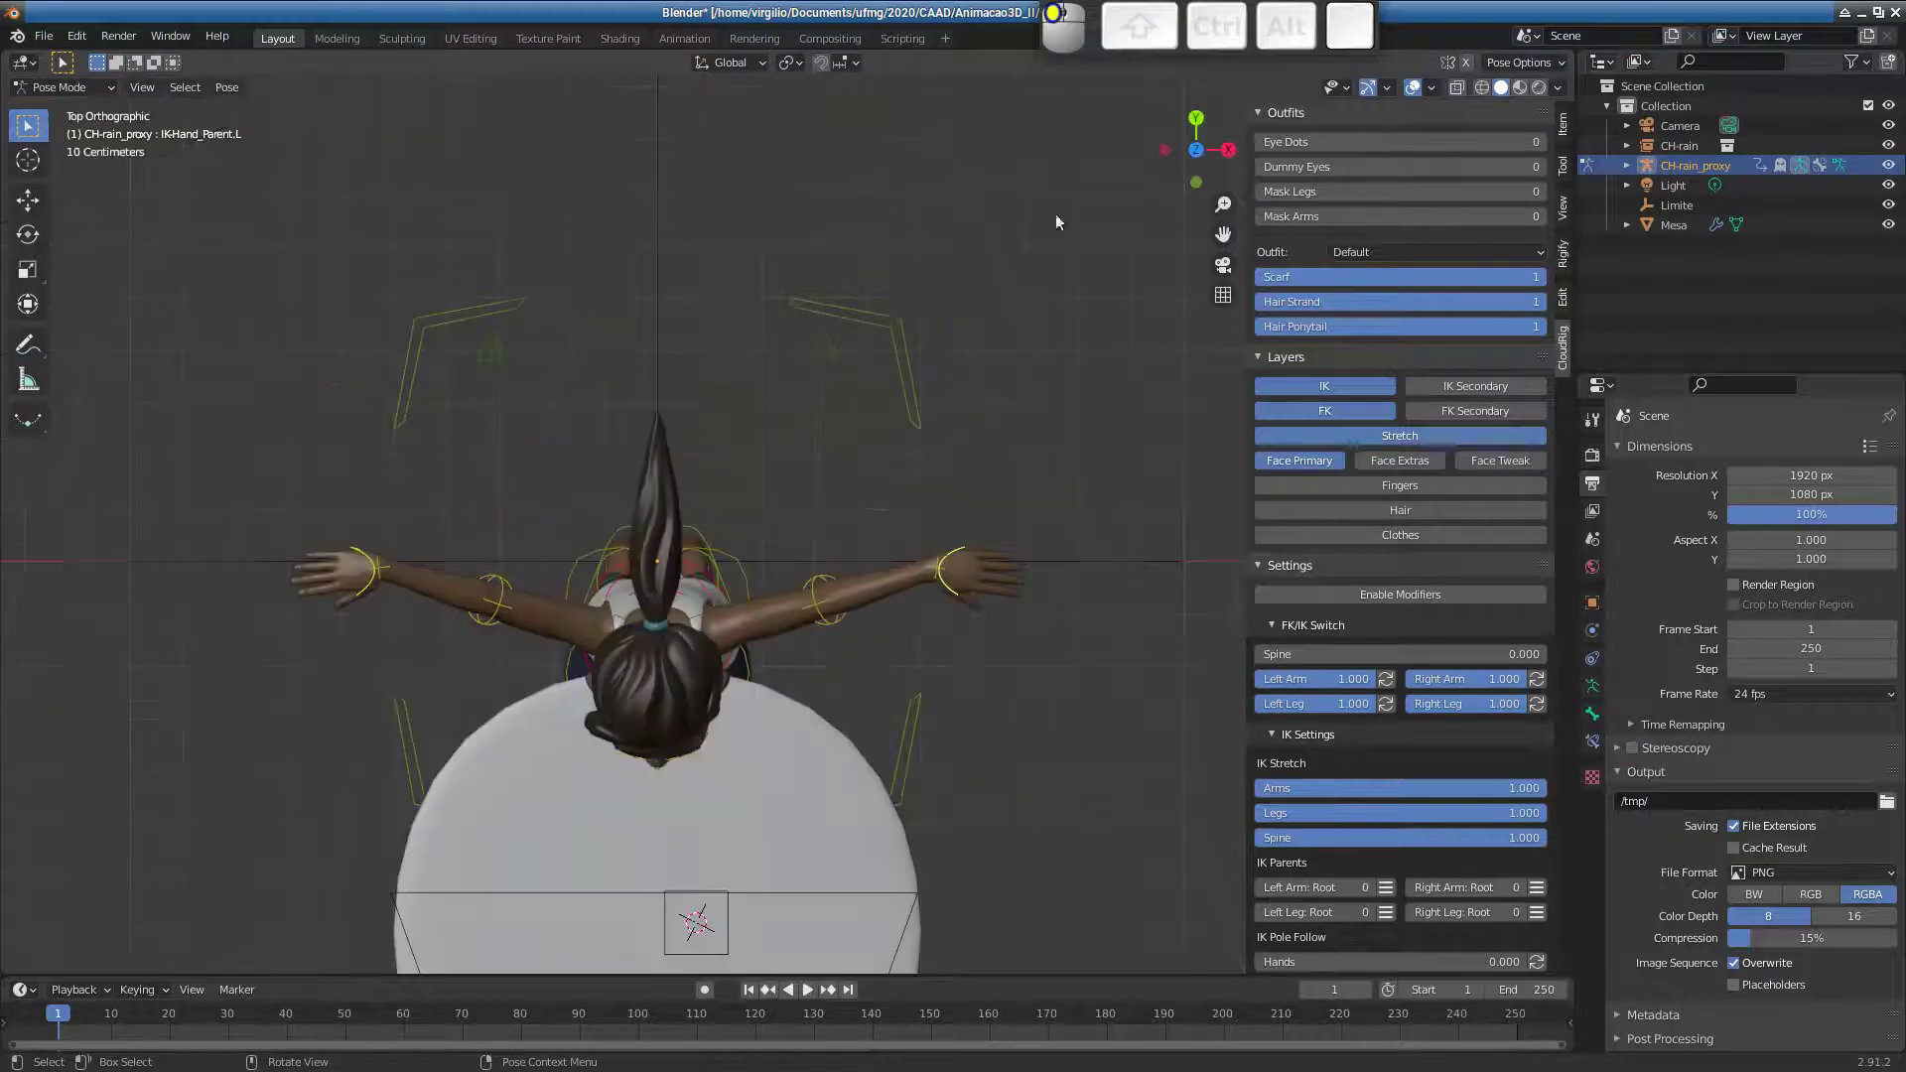
key("g")
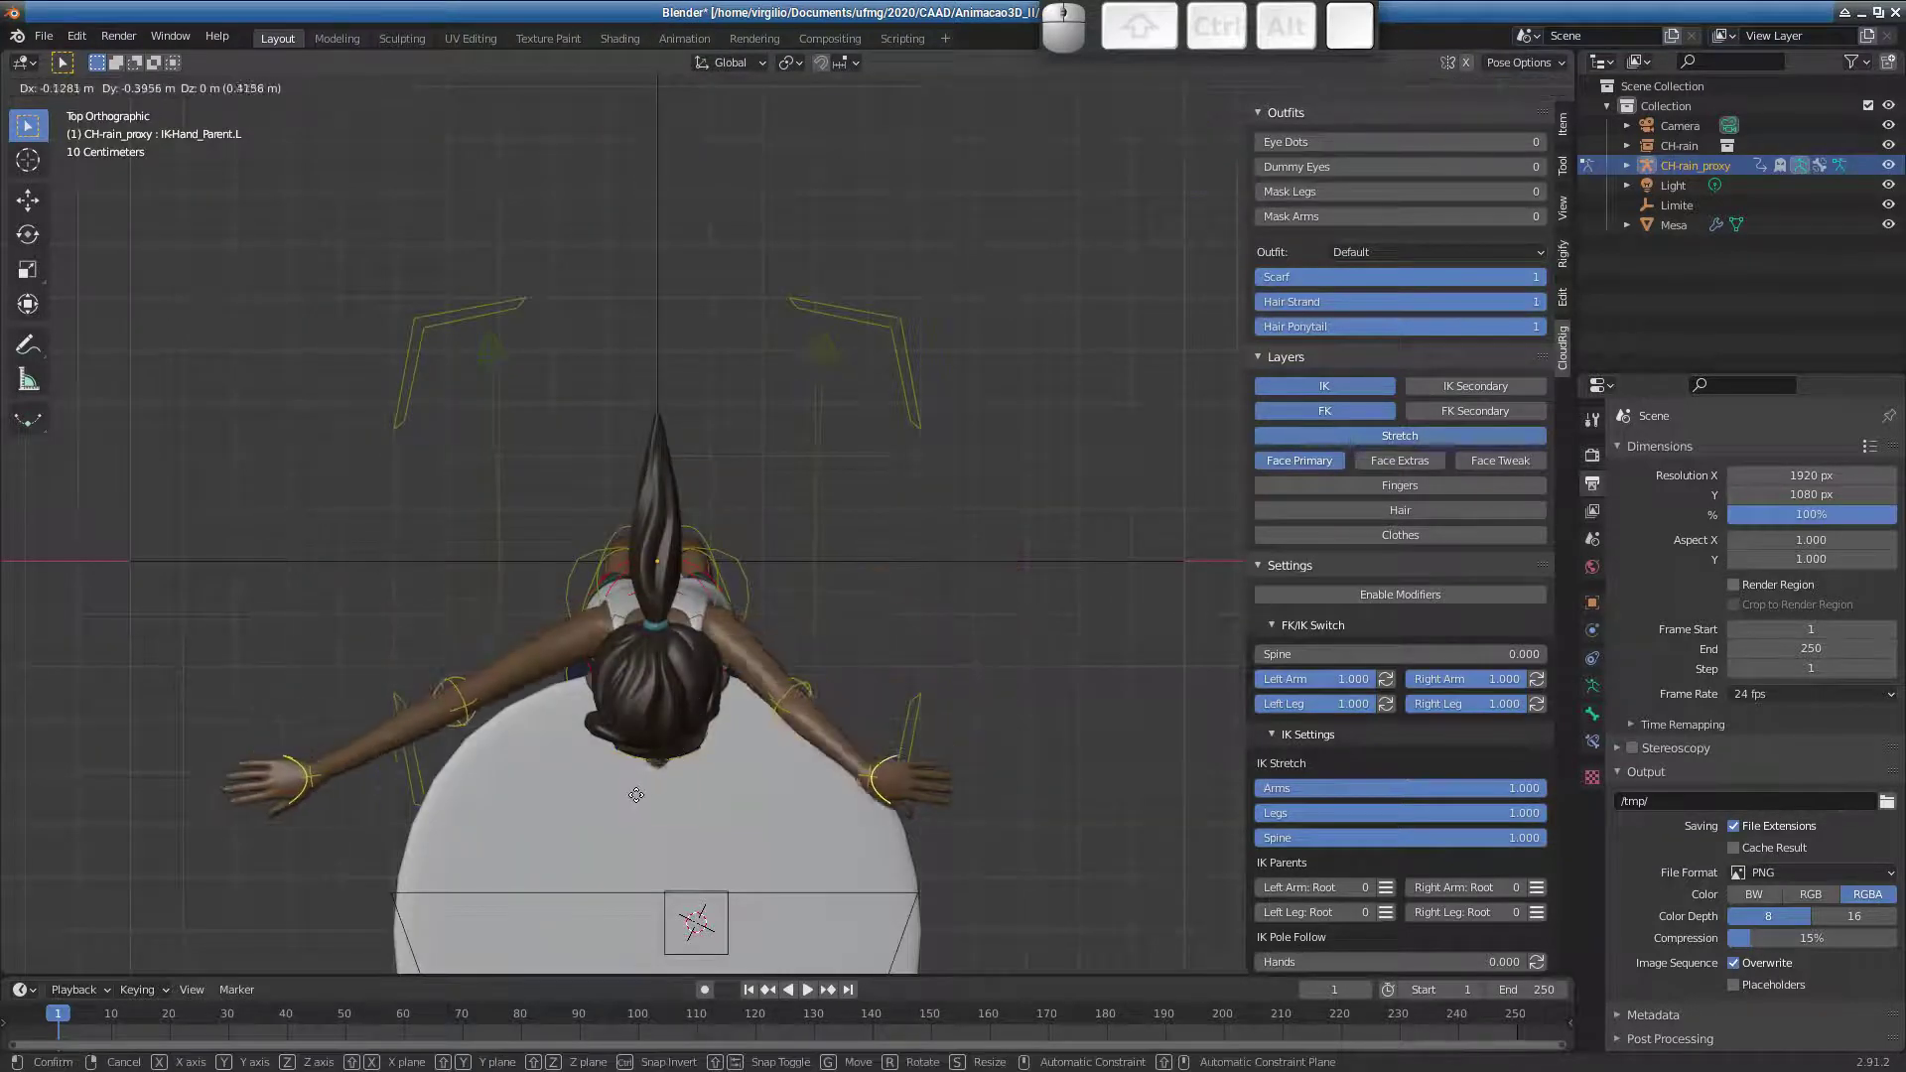
key("Escape")
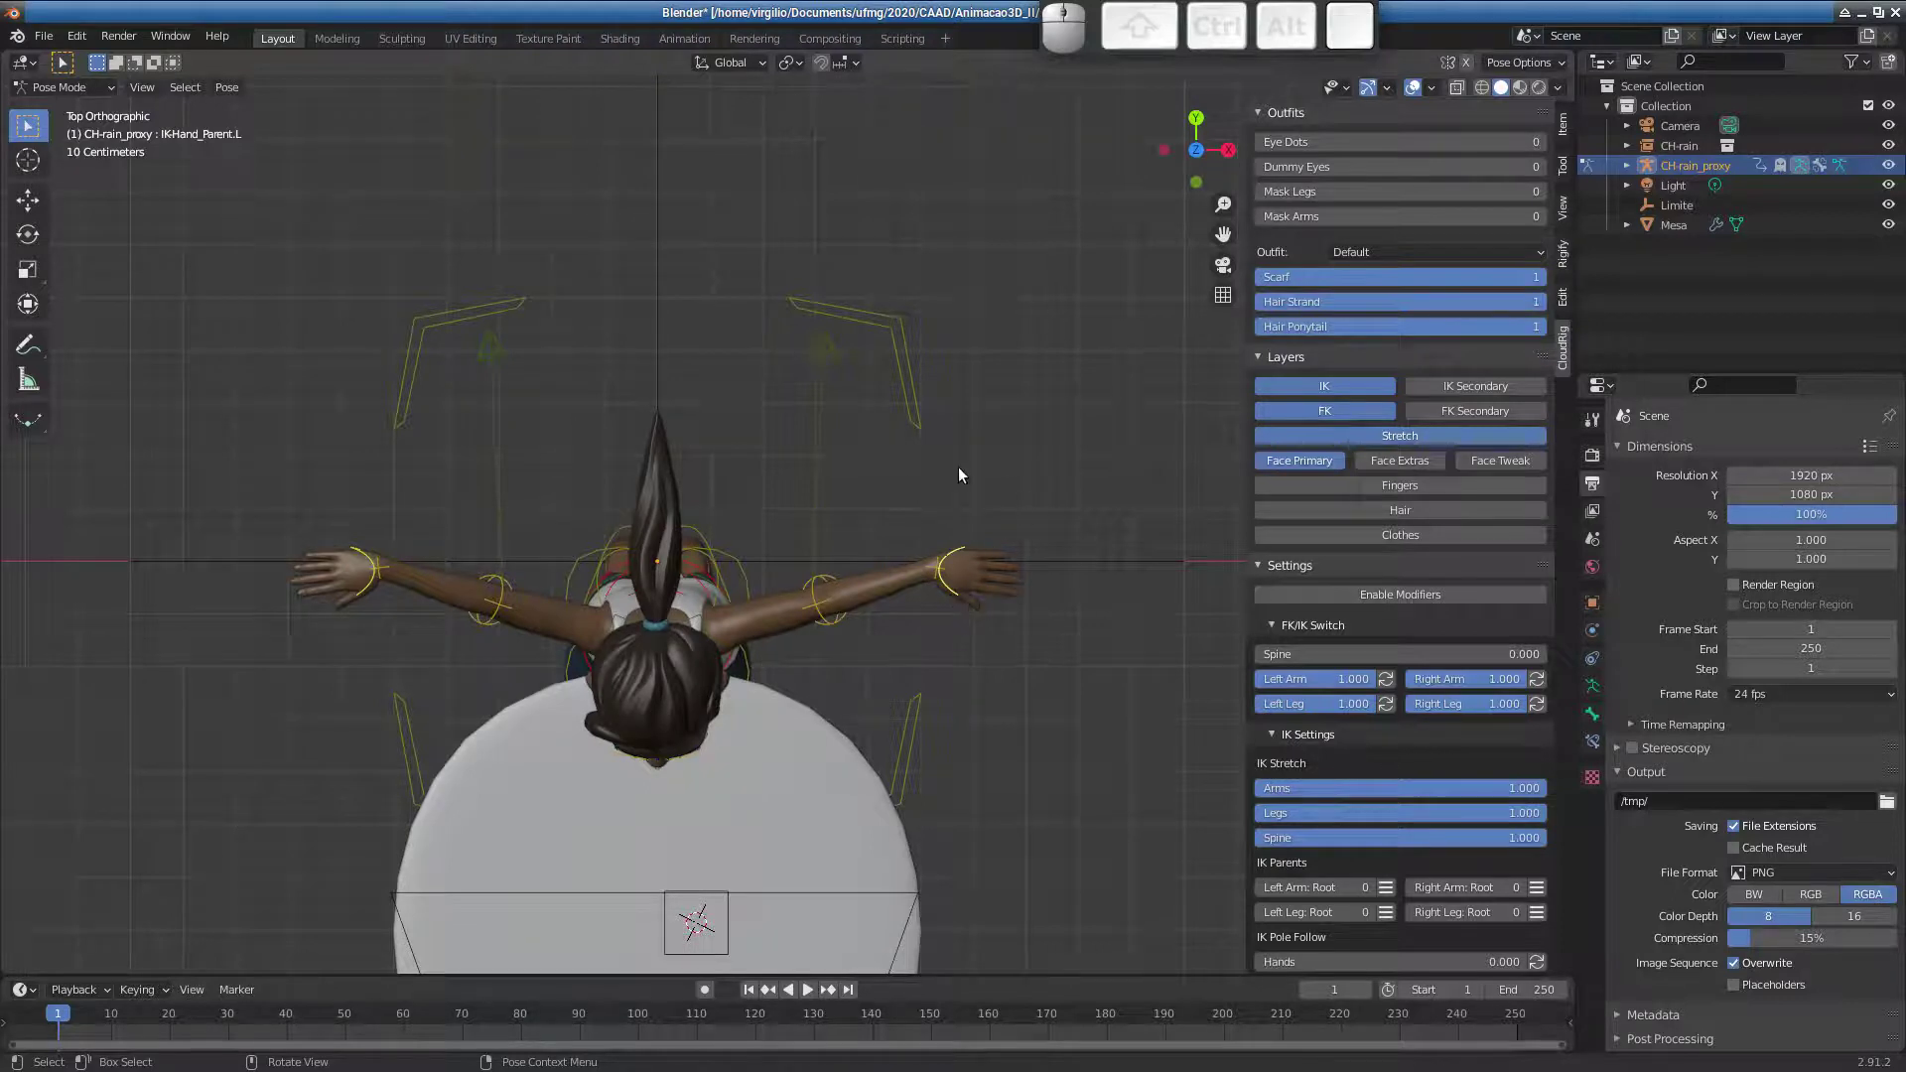
middle_click_drag(708, 598, 653, 353)
key("g")
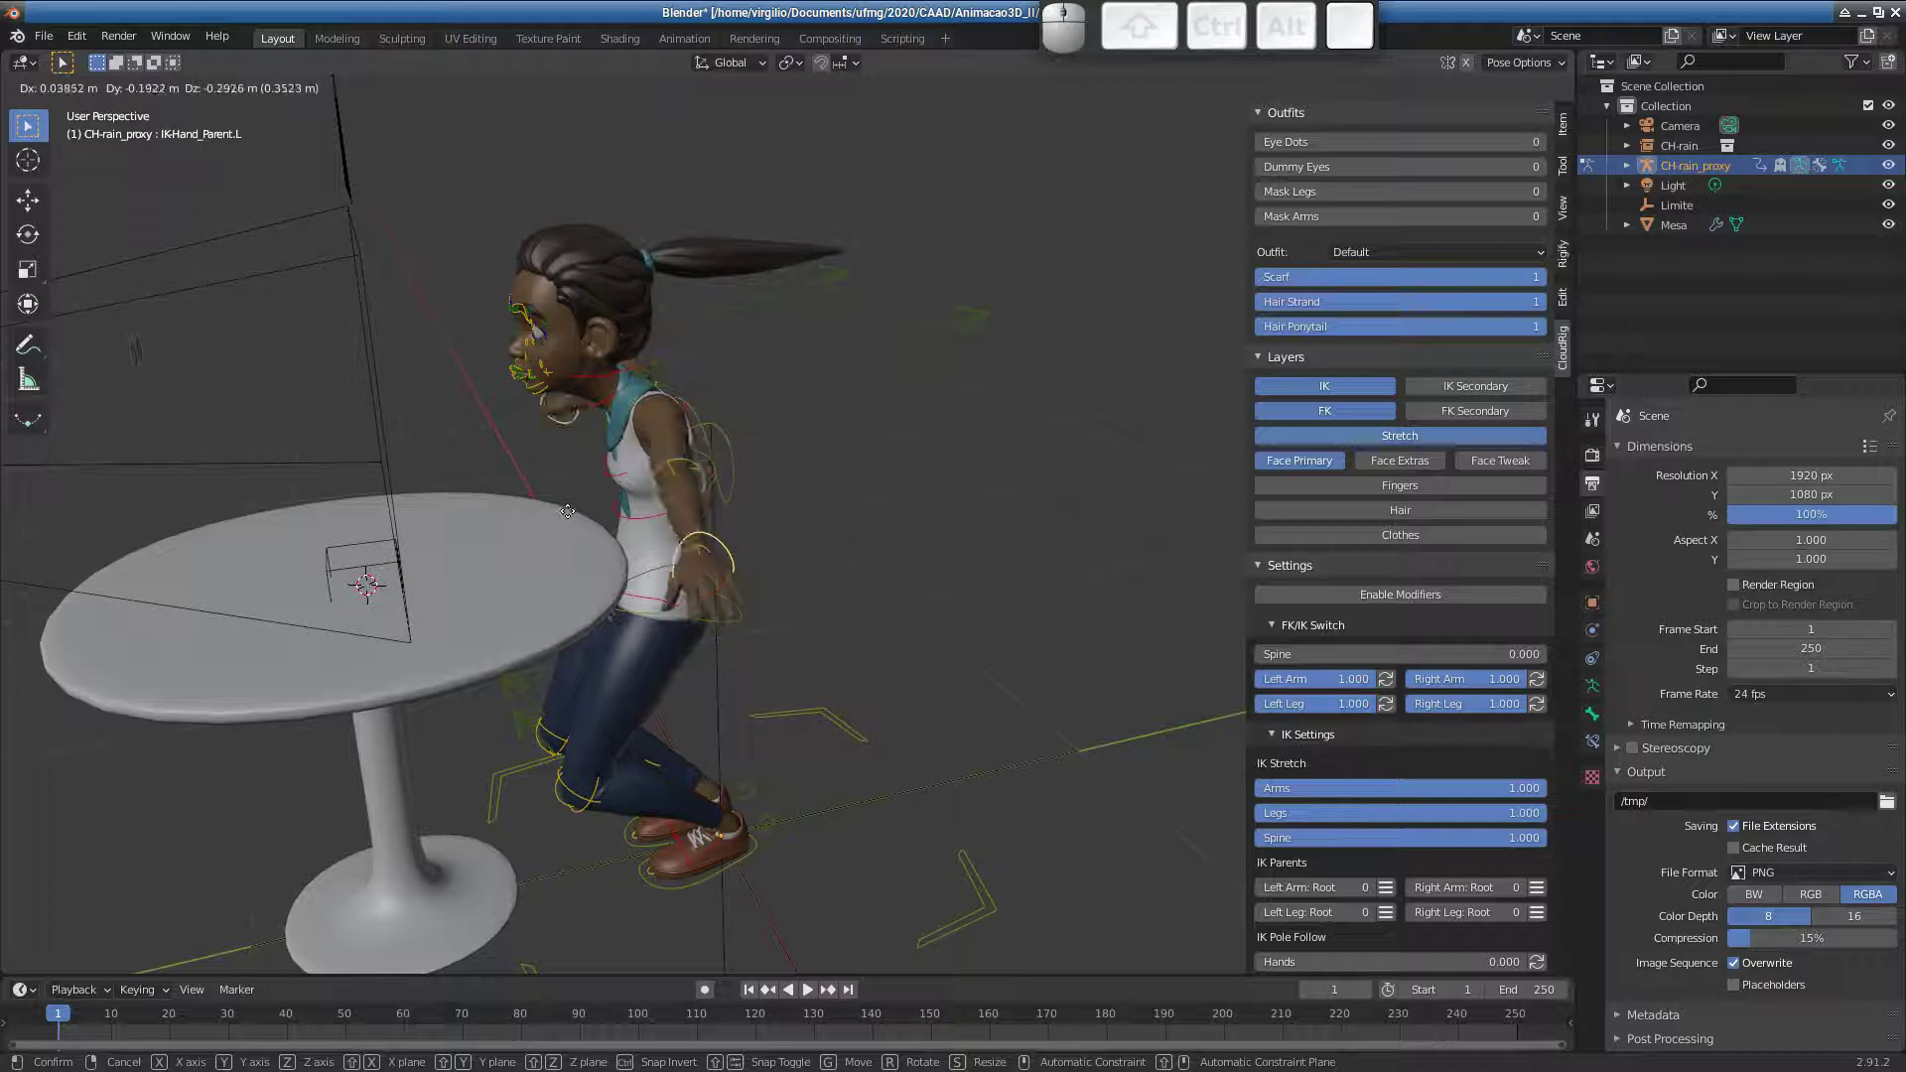
left_click(551, 538)
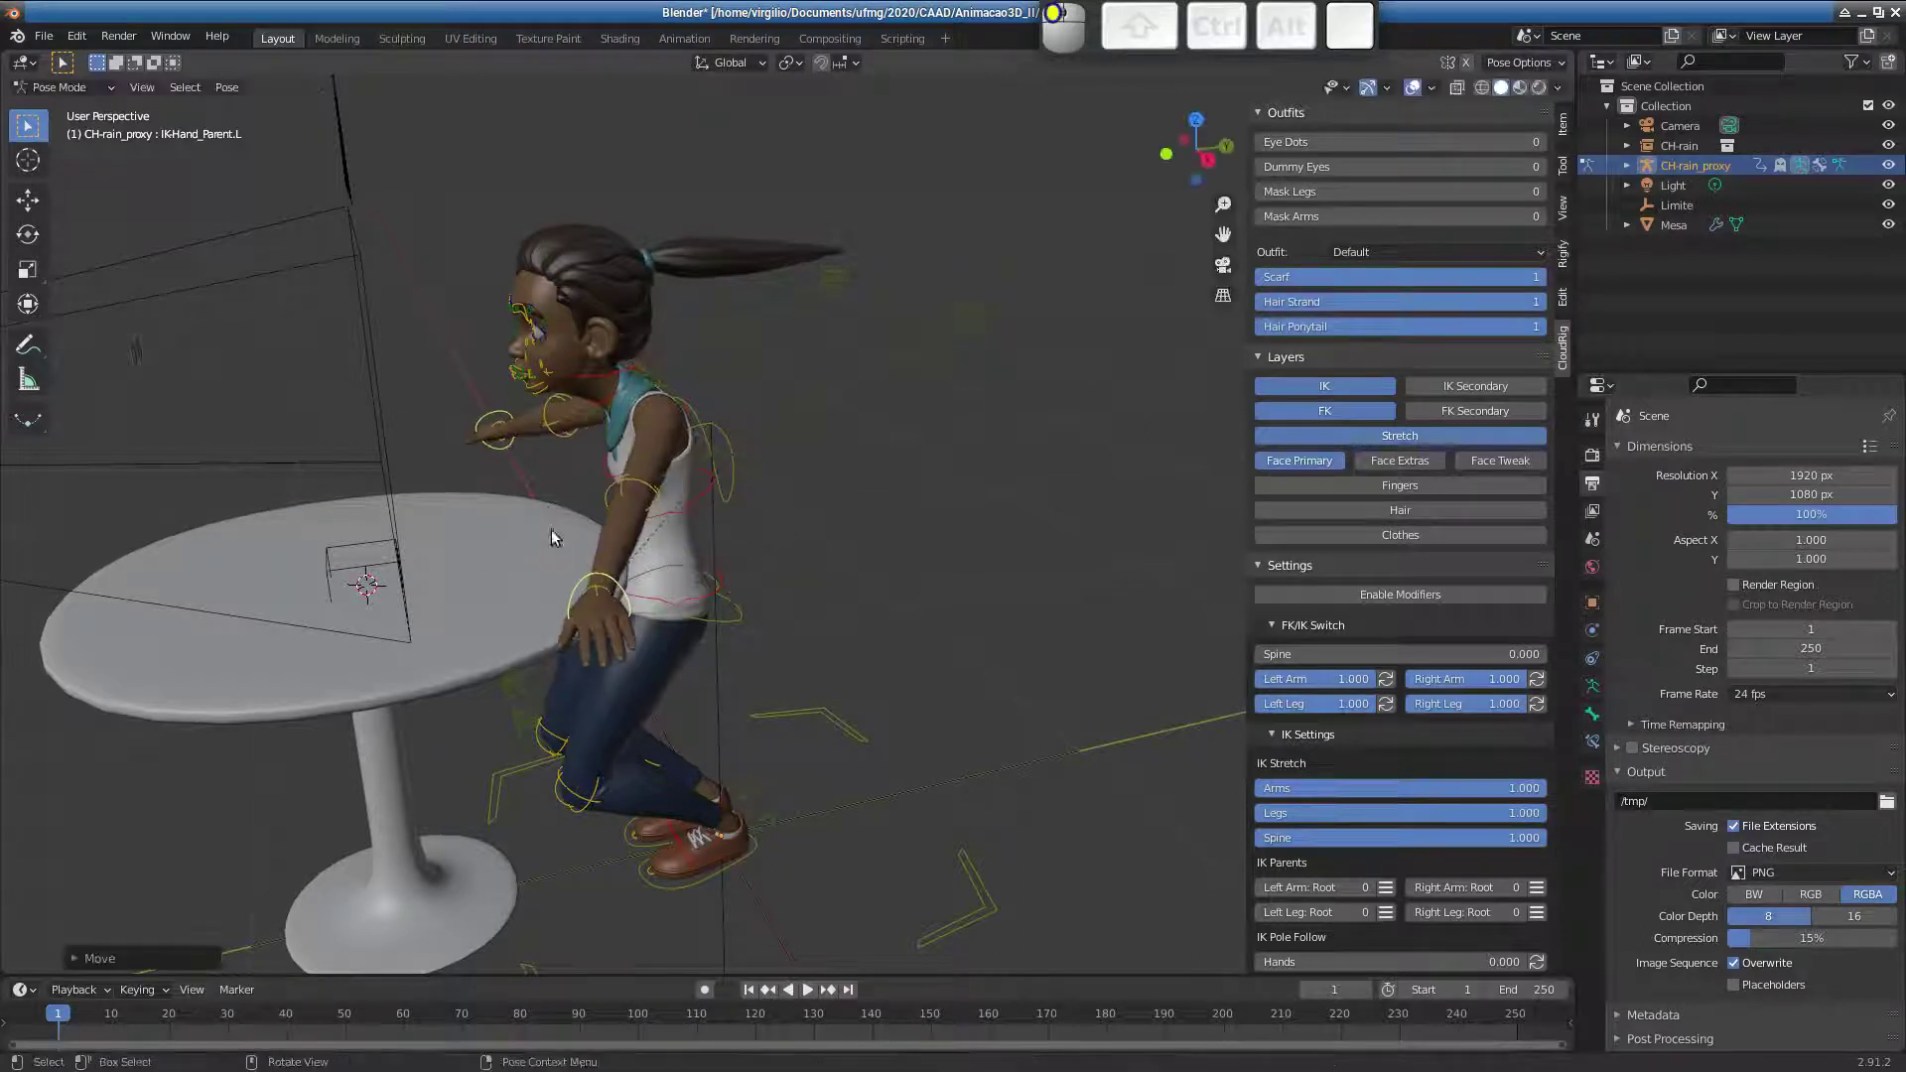
- Rotate the left IK hand control so its fingers point forward and move it inward over the tabletop in the top view
middle_click_drag(613, 544, 780, 695)
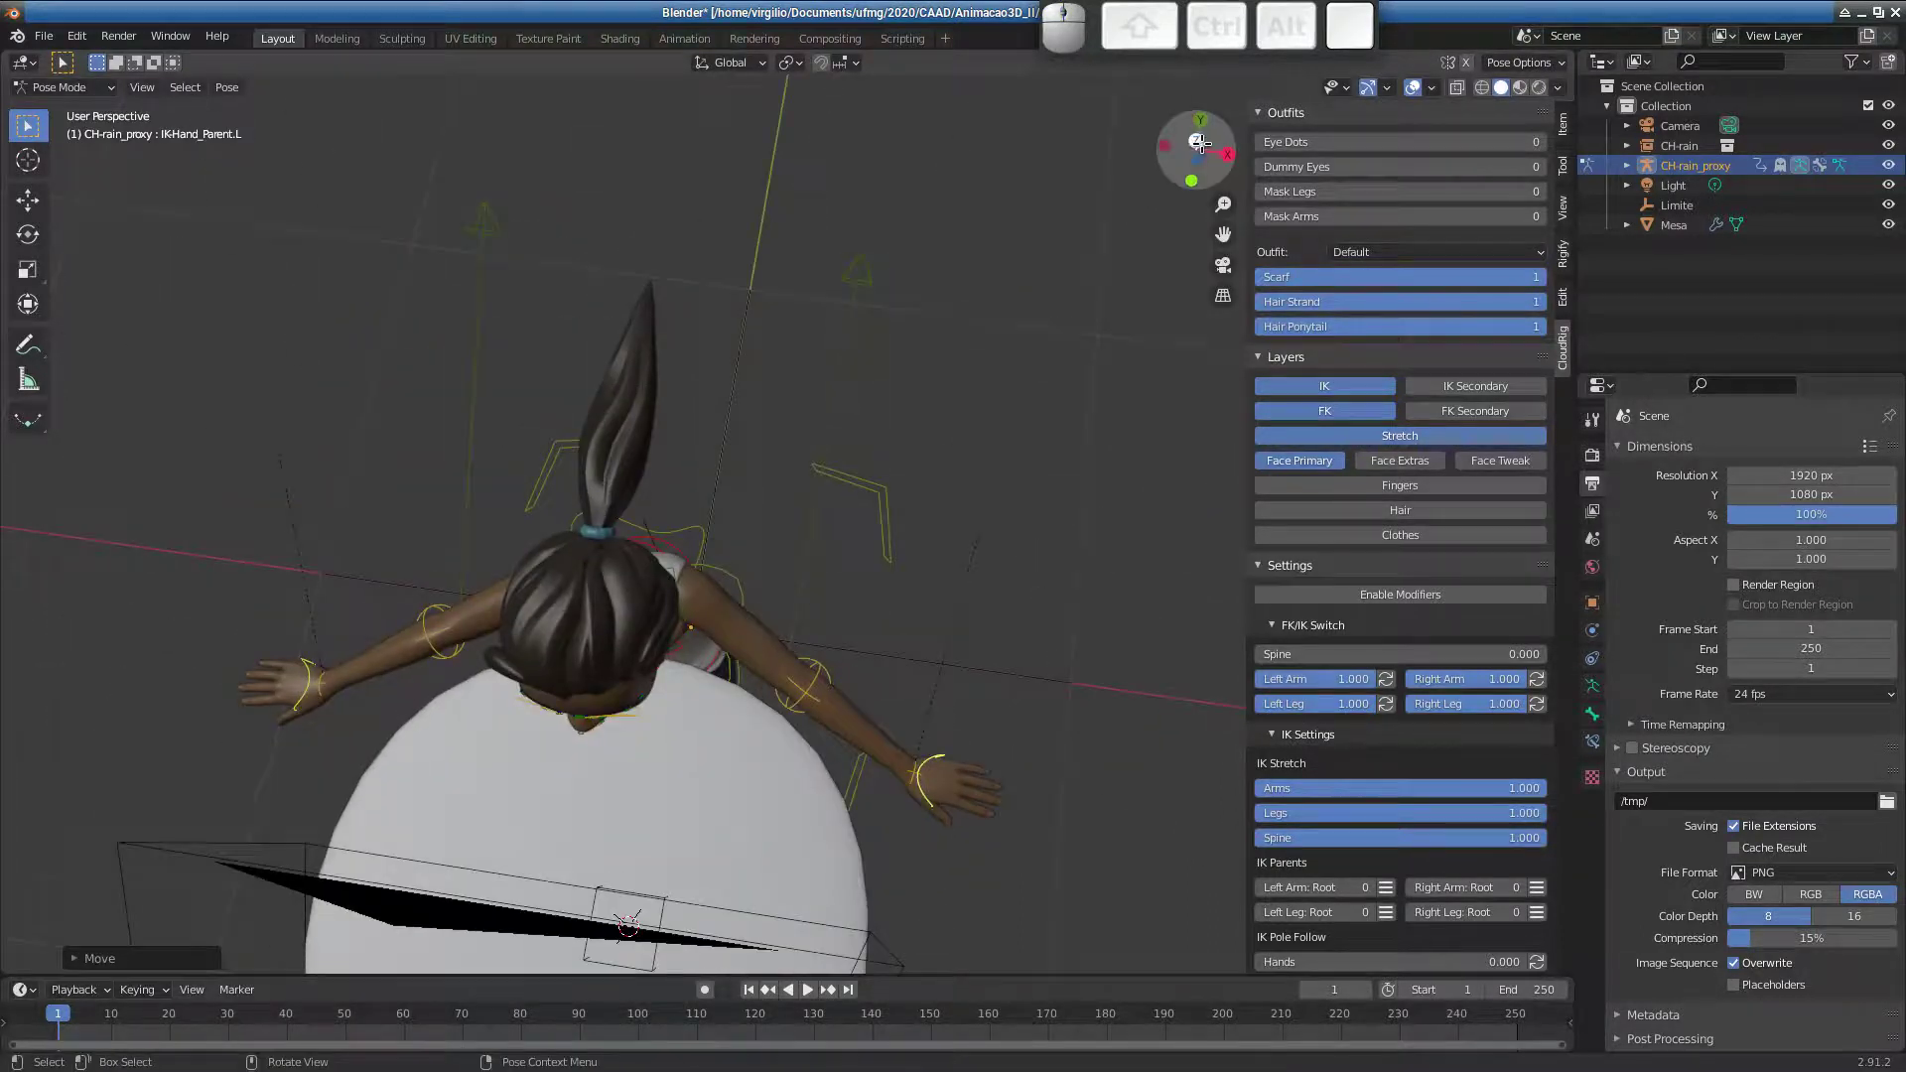
left_click(1195, 148)
middle_click_drag(749, 520, 1016, 643, "shift")
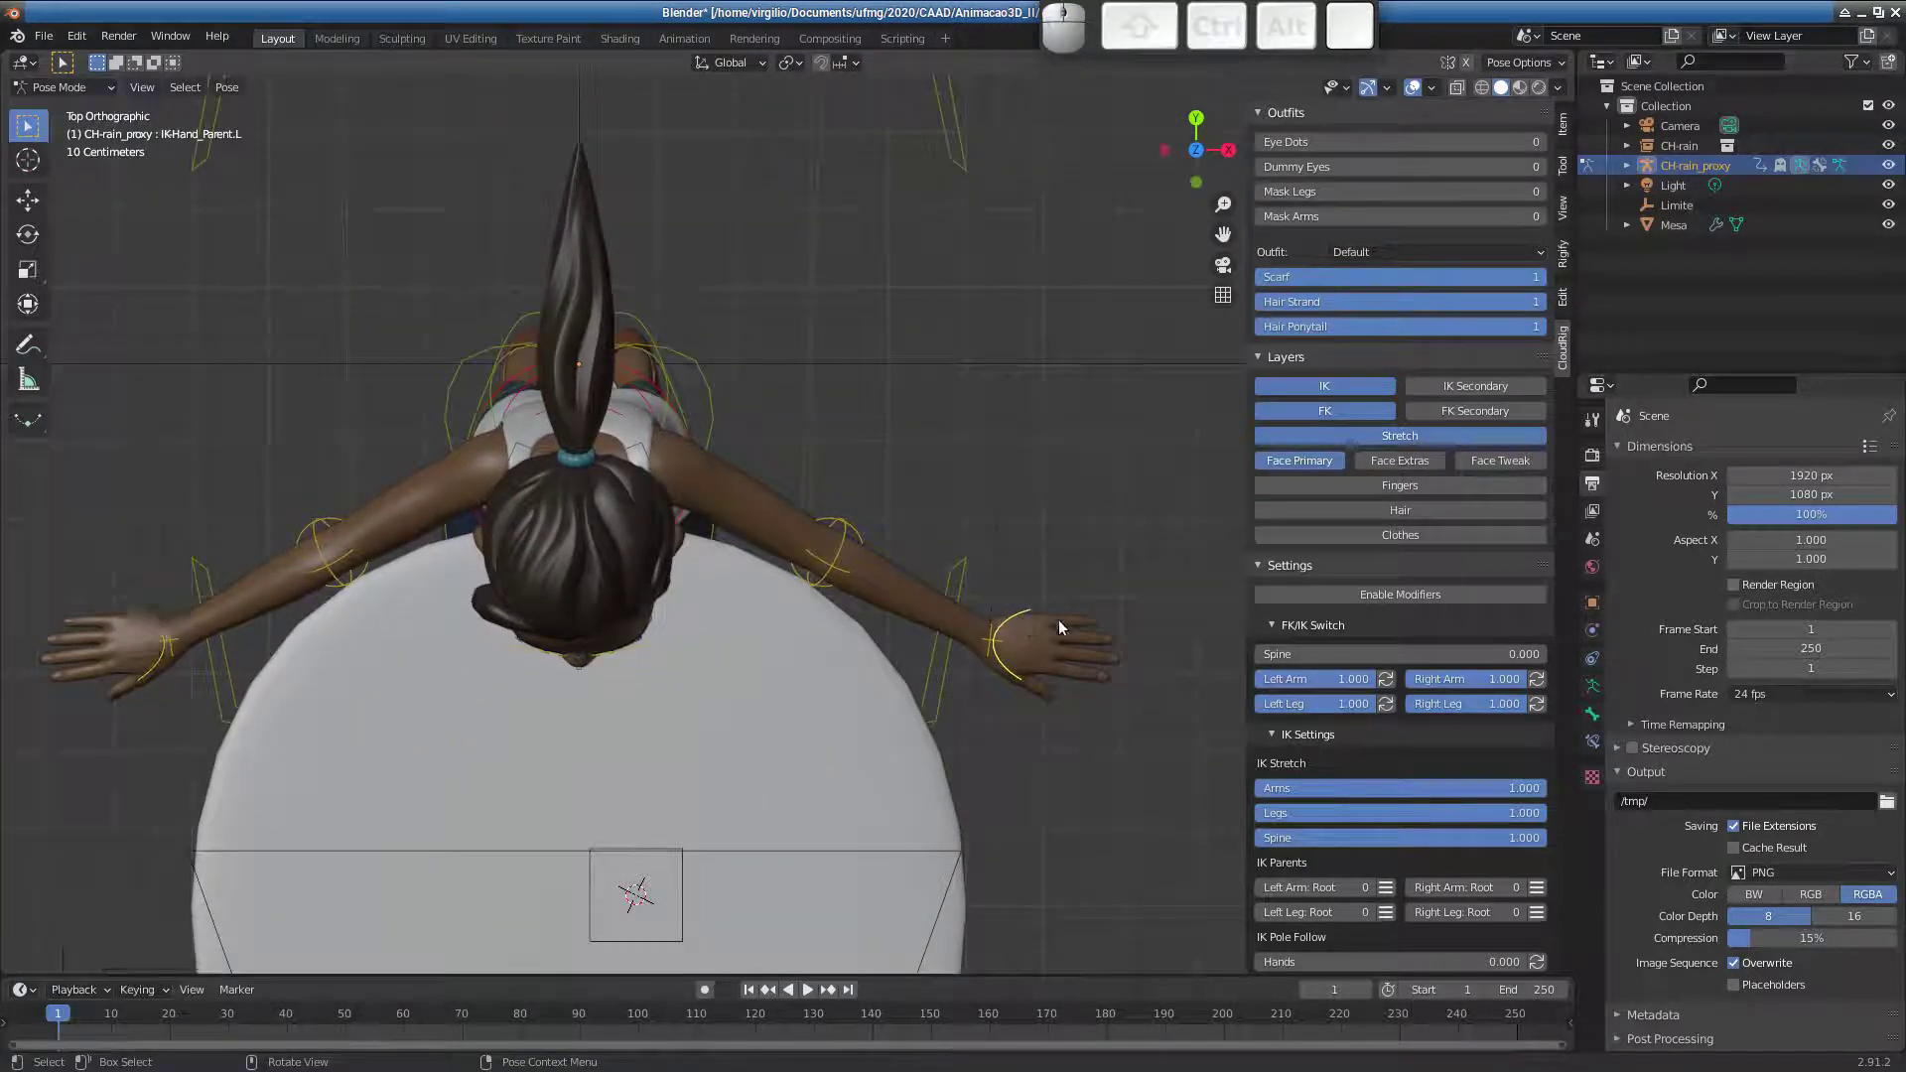
key("r")
left_click(985, 746)
key("g")
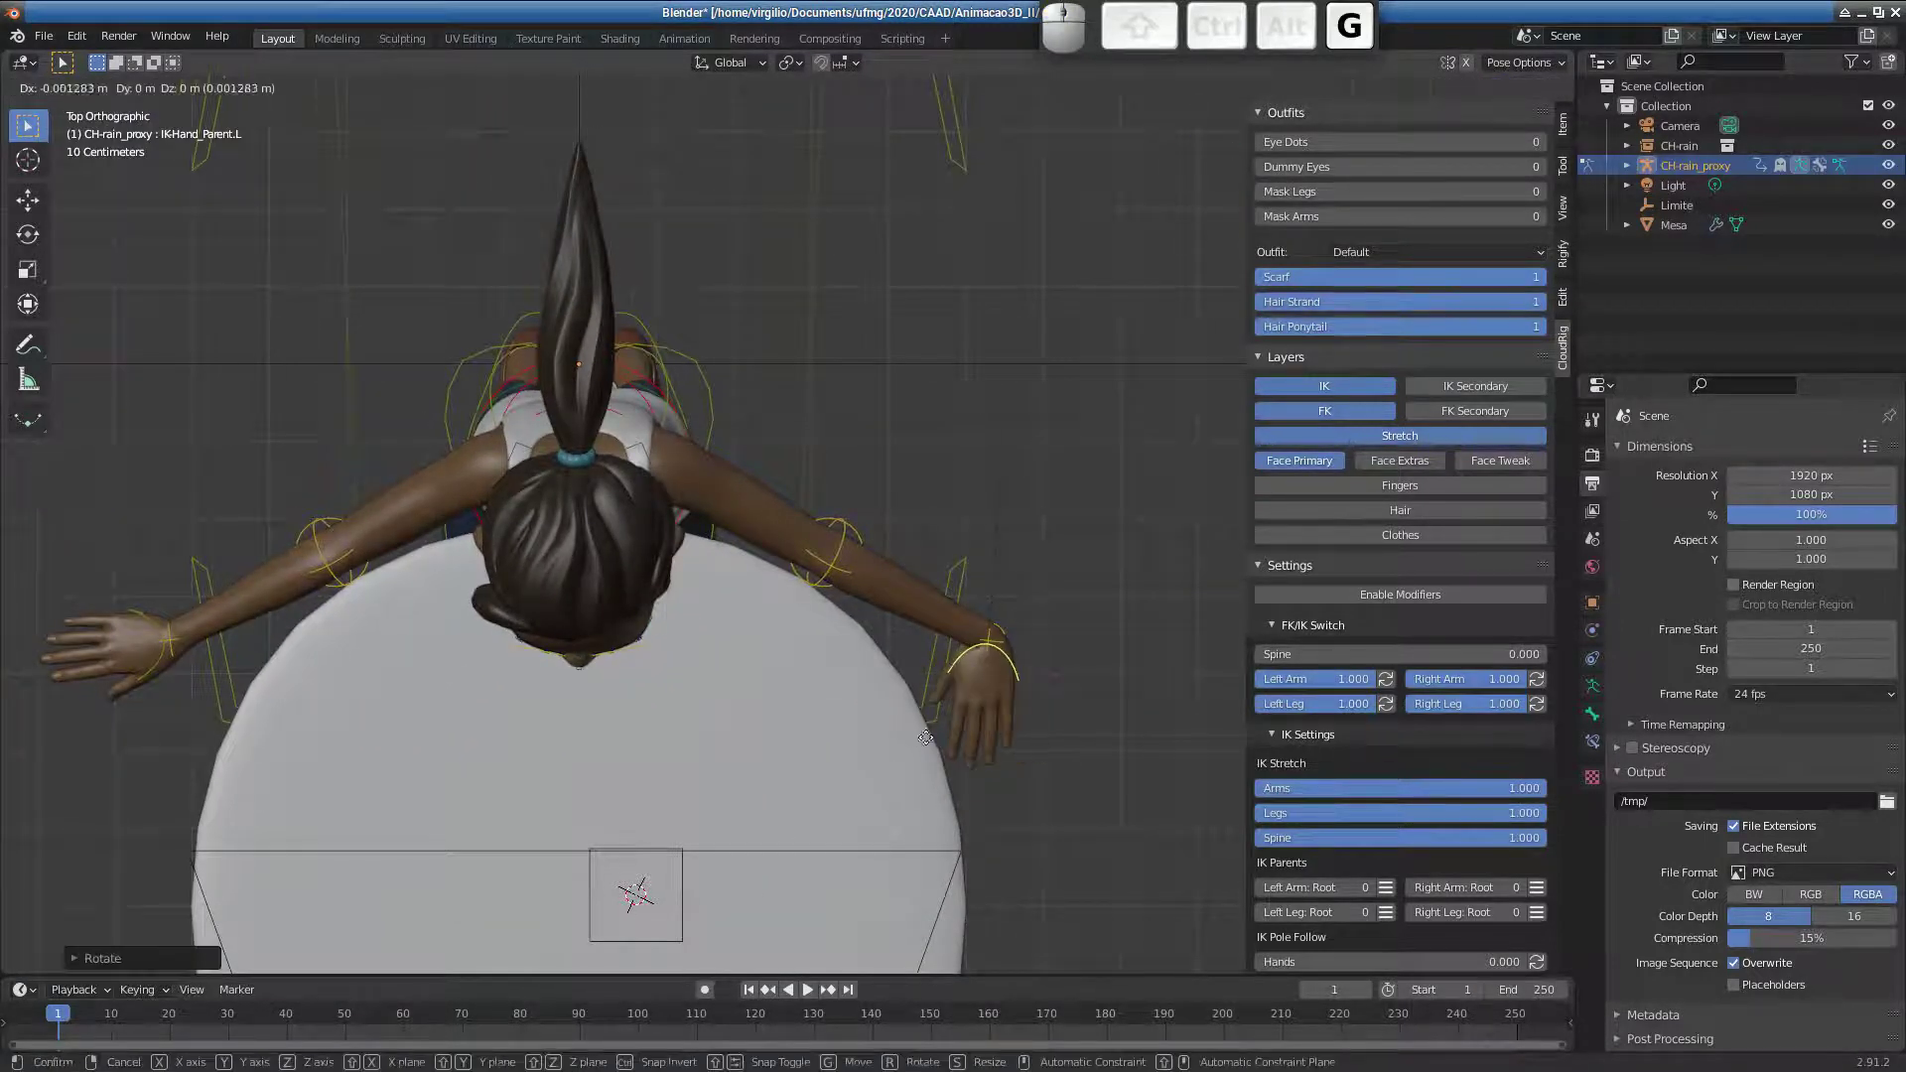
left_click(641, 794)
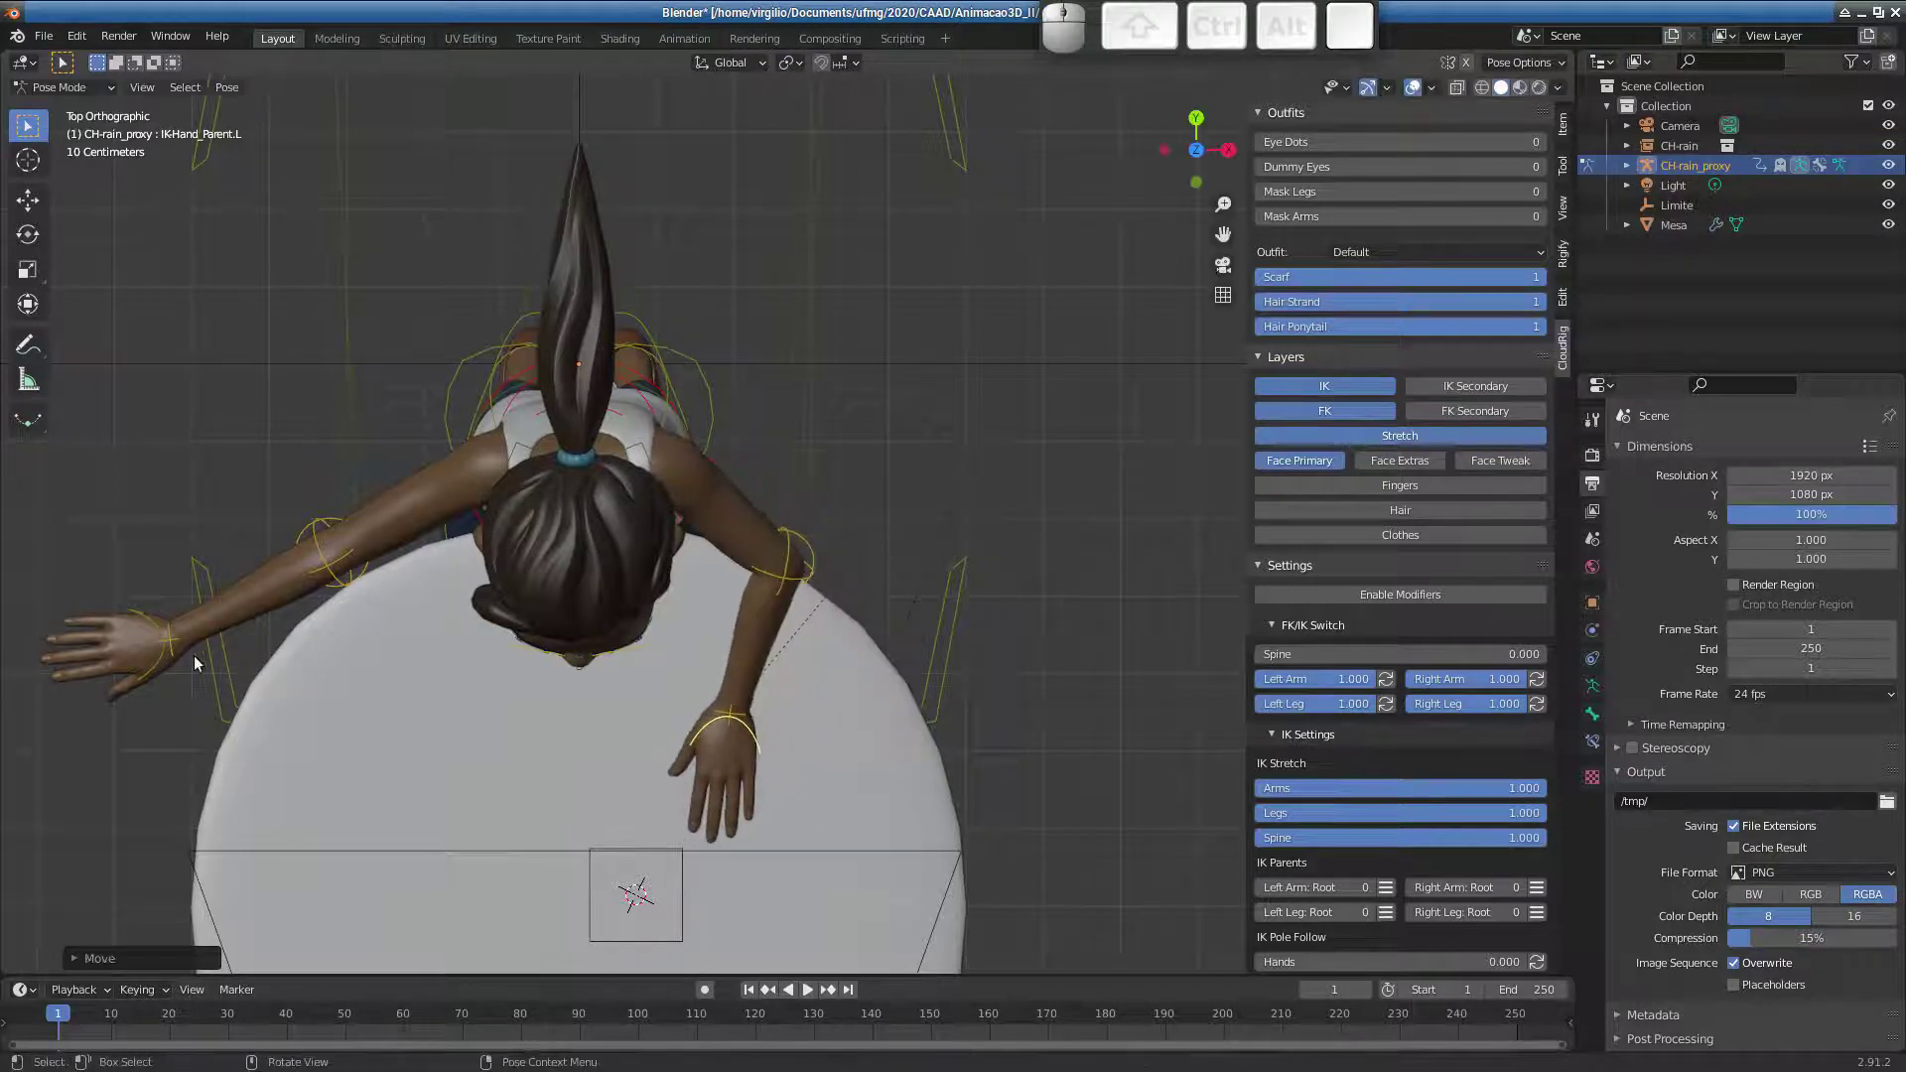
- Move the right IK hand control over the tabletop with its fingers pointing forward, and adjust the left hand's position beside it
left_click(157, 668)
key("g")
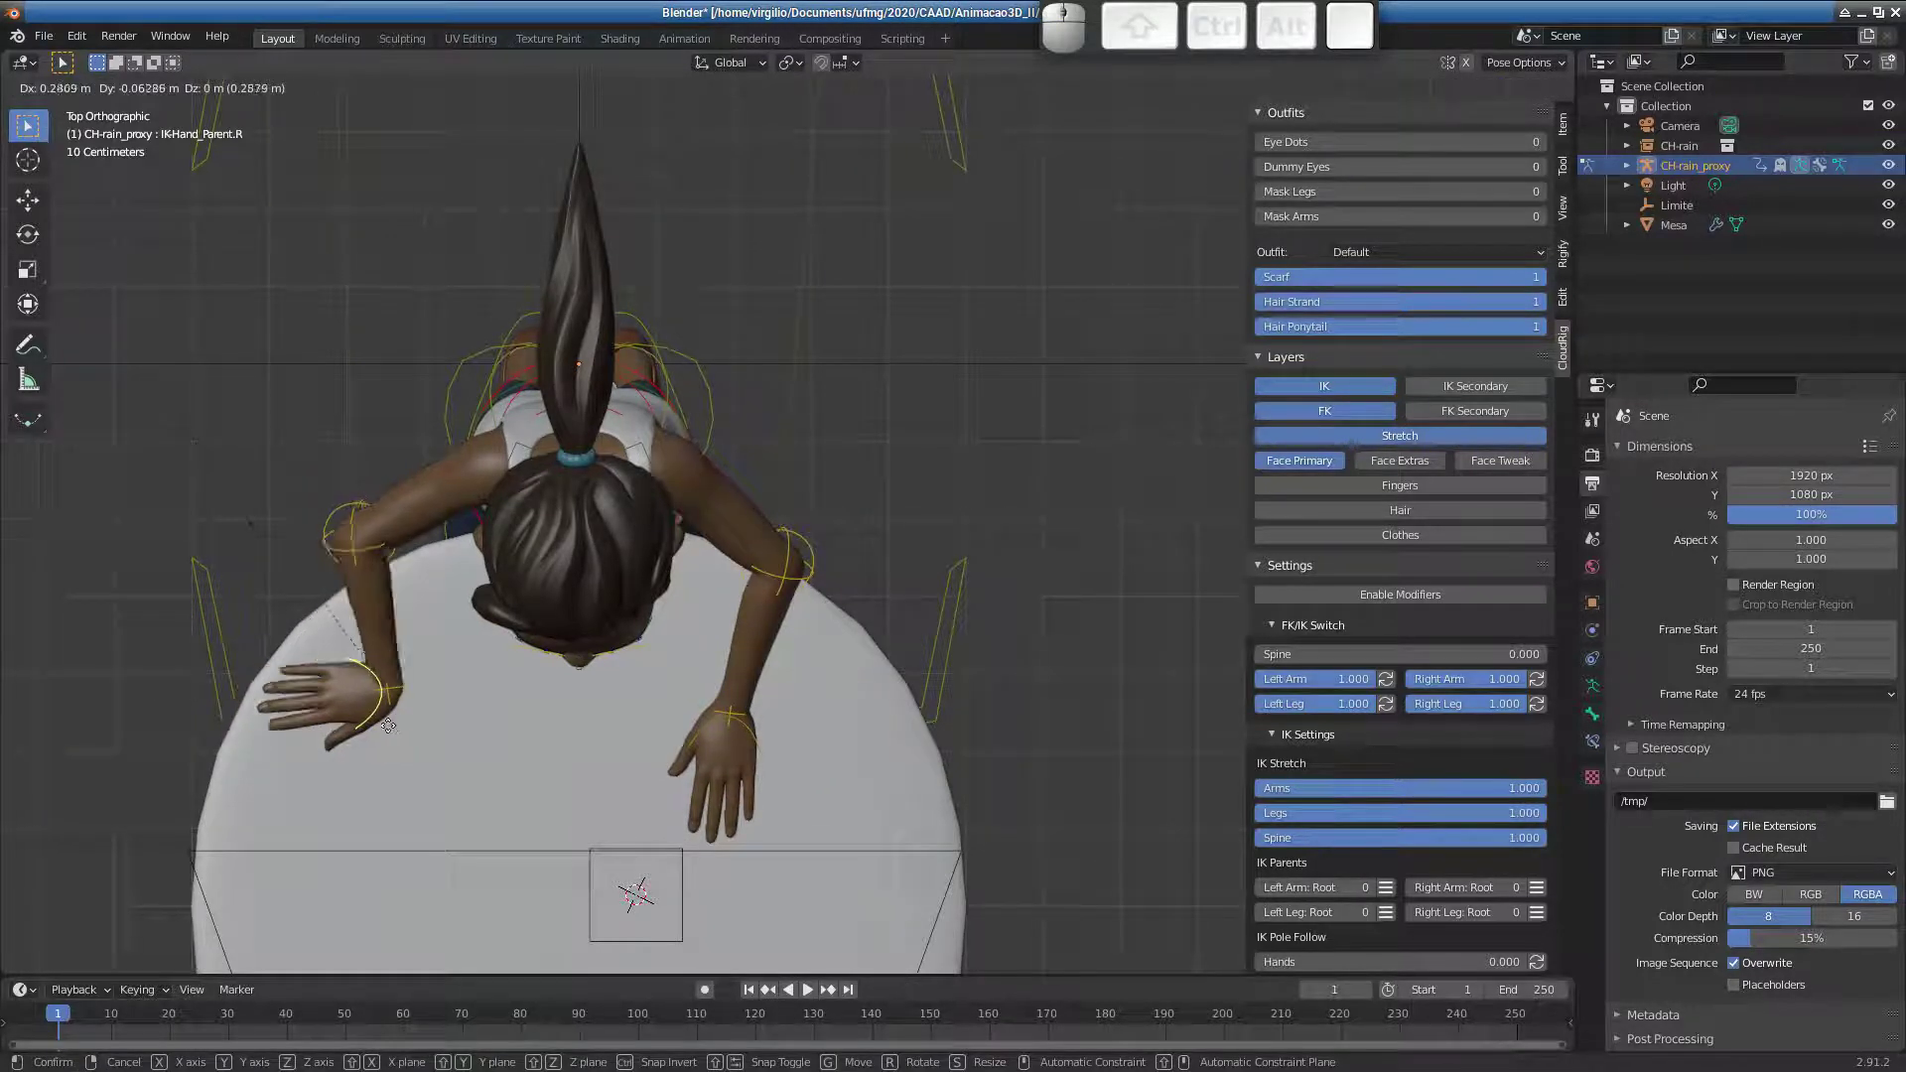
left_click(432, 759)
key("r")
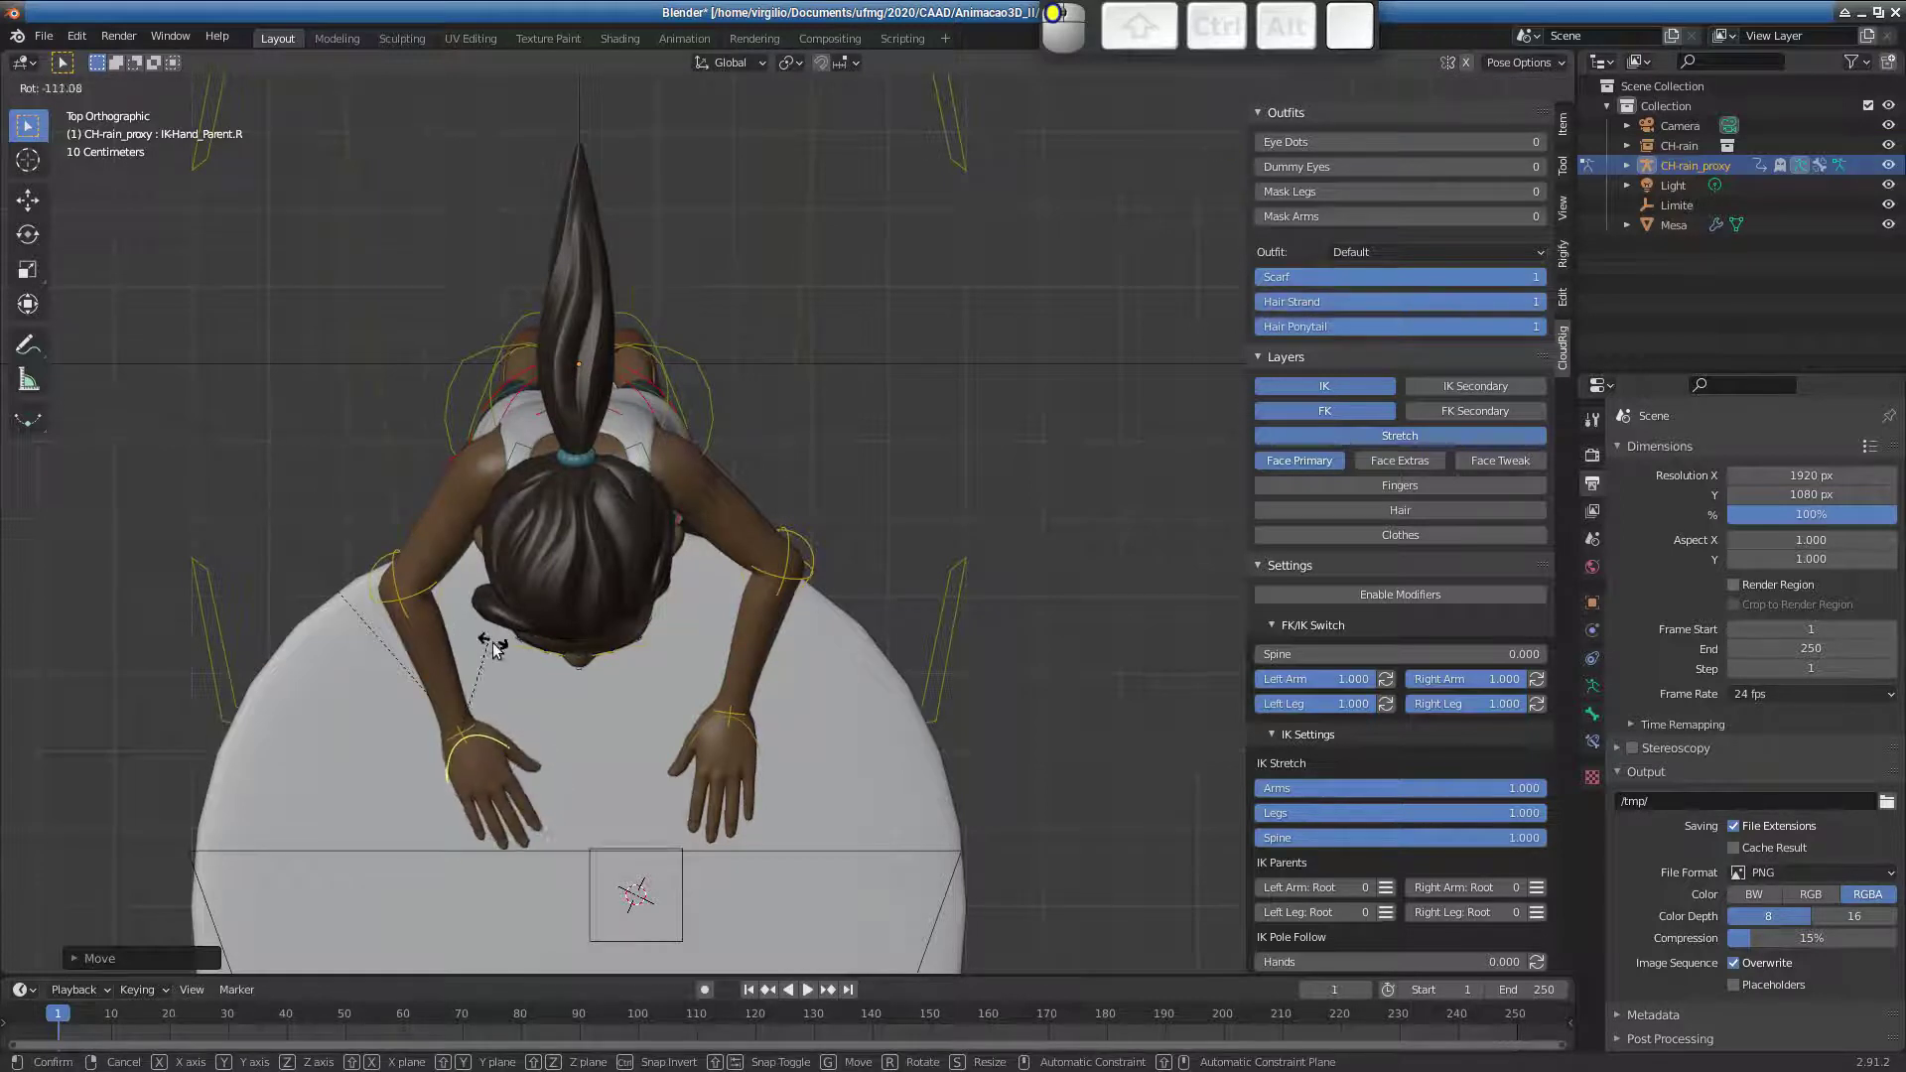
left_click(497, 640)
key("g")
left_click(528, 673)
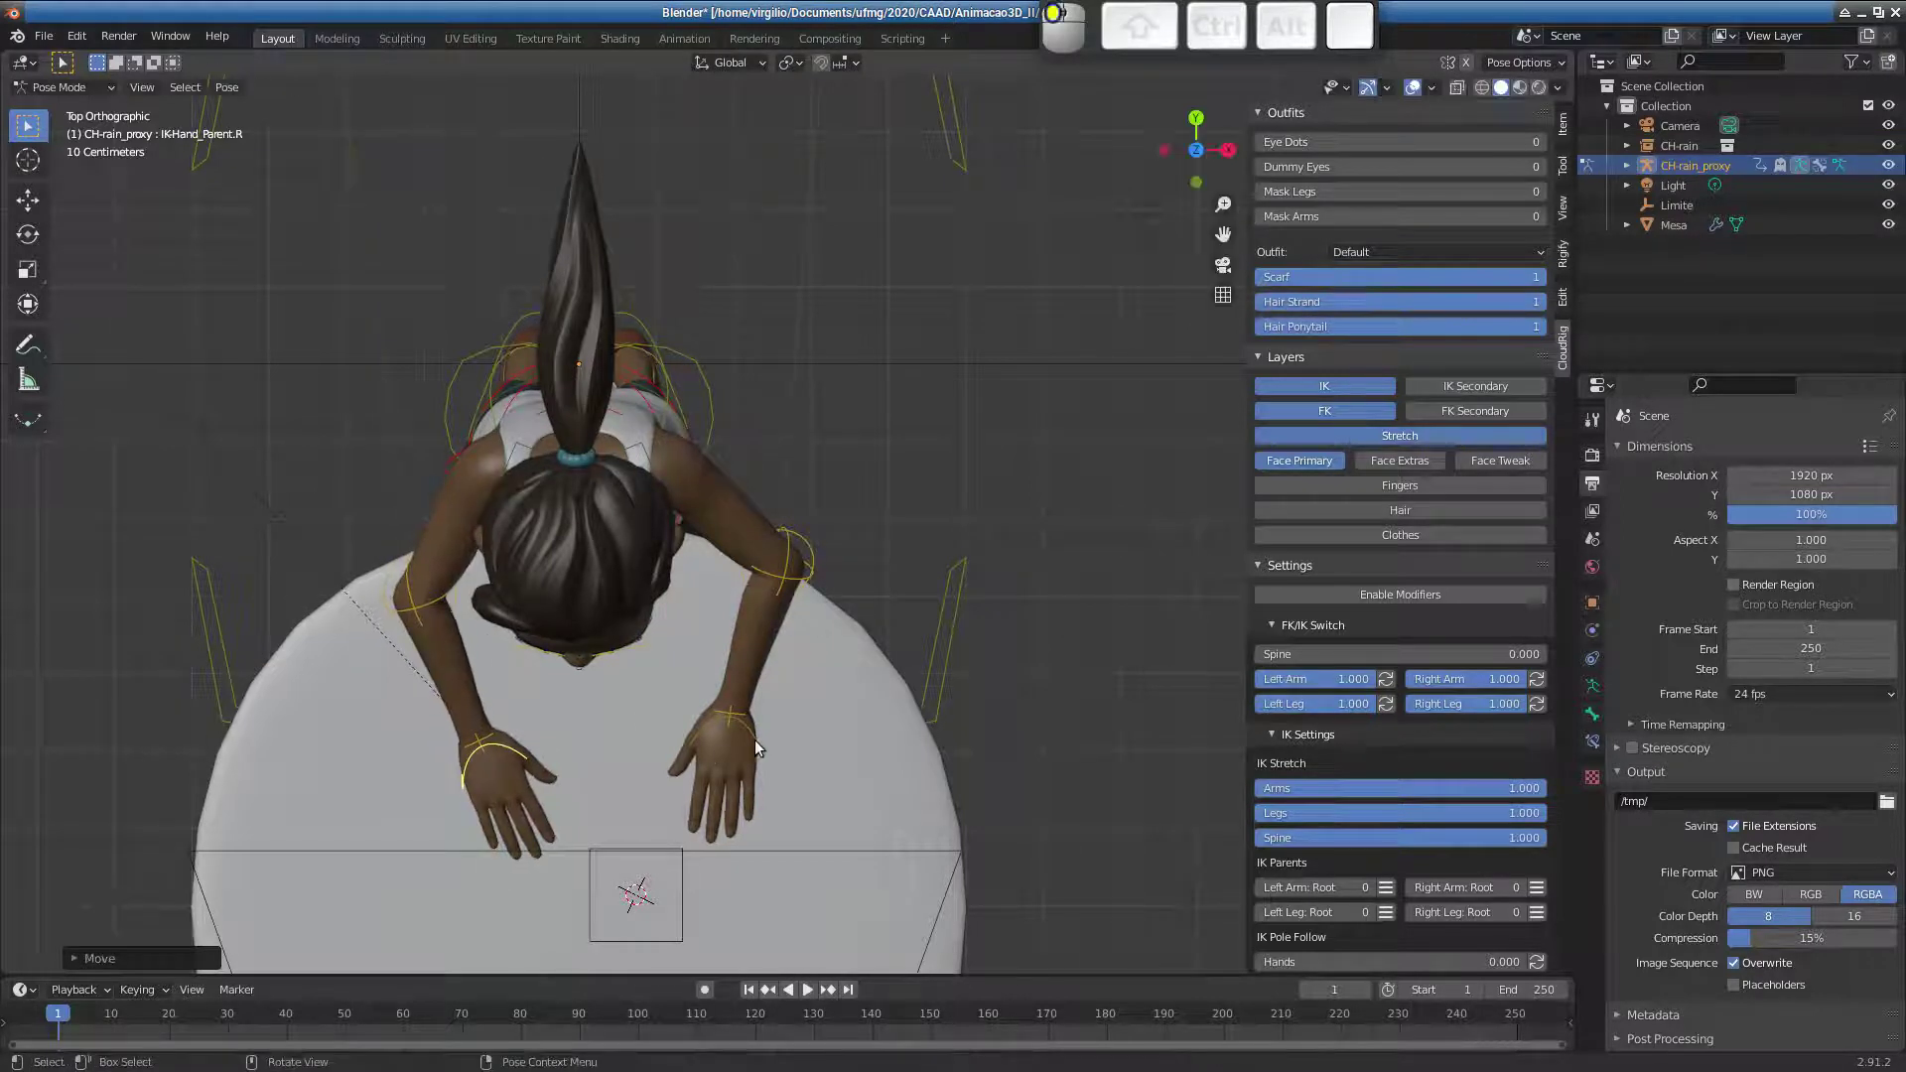
left_click(751, 742)
left_click(685, 717)
middle_click_drag(685, 717, 467, 419)
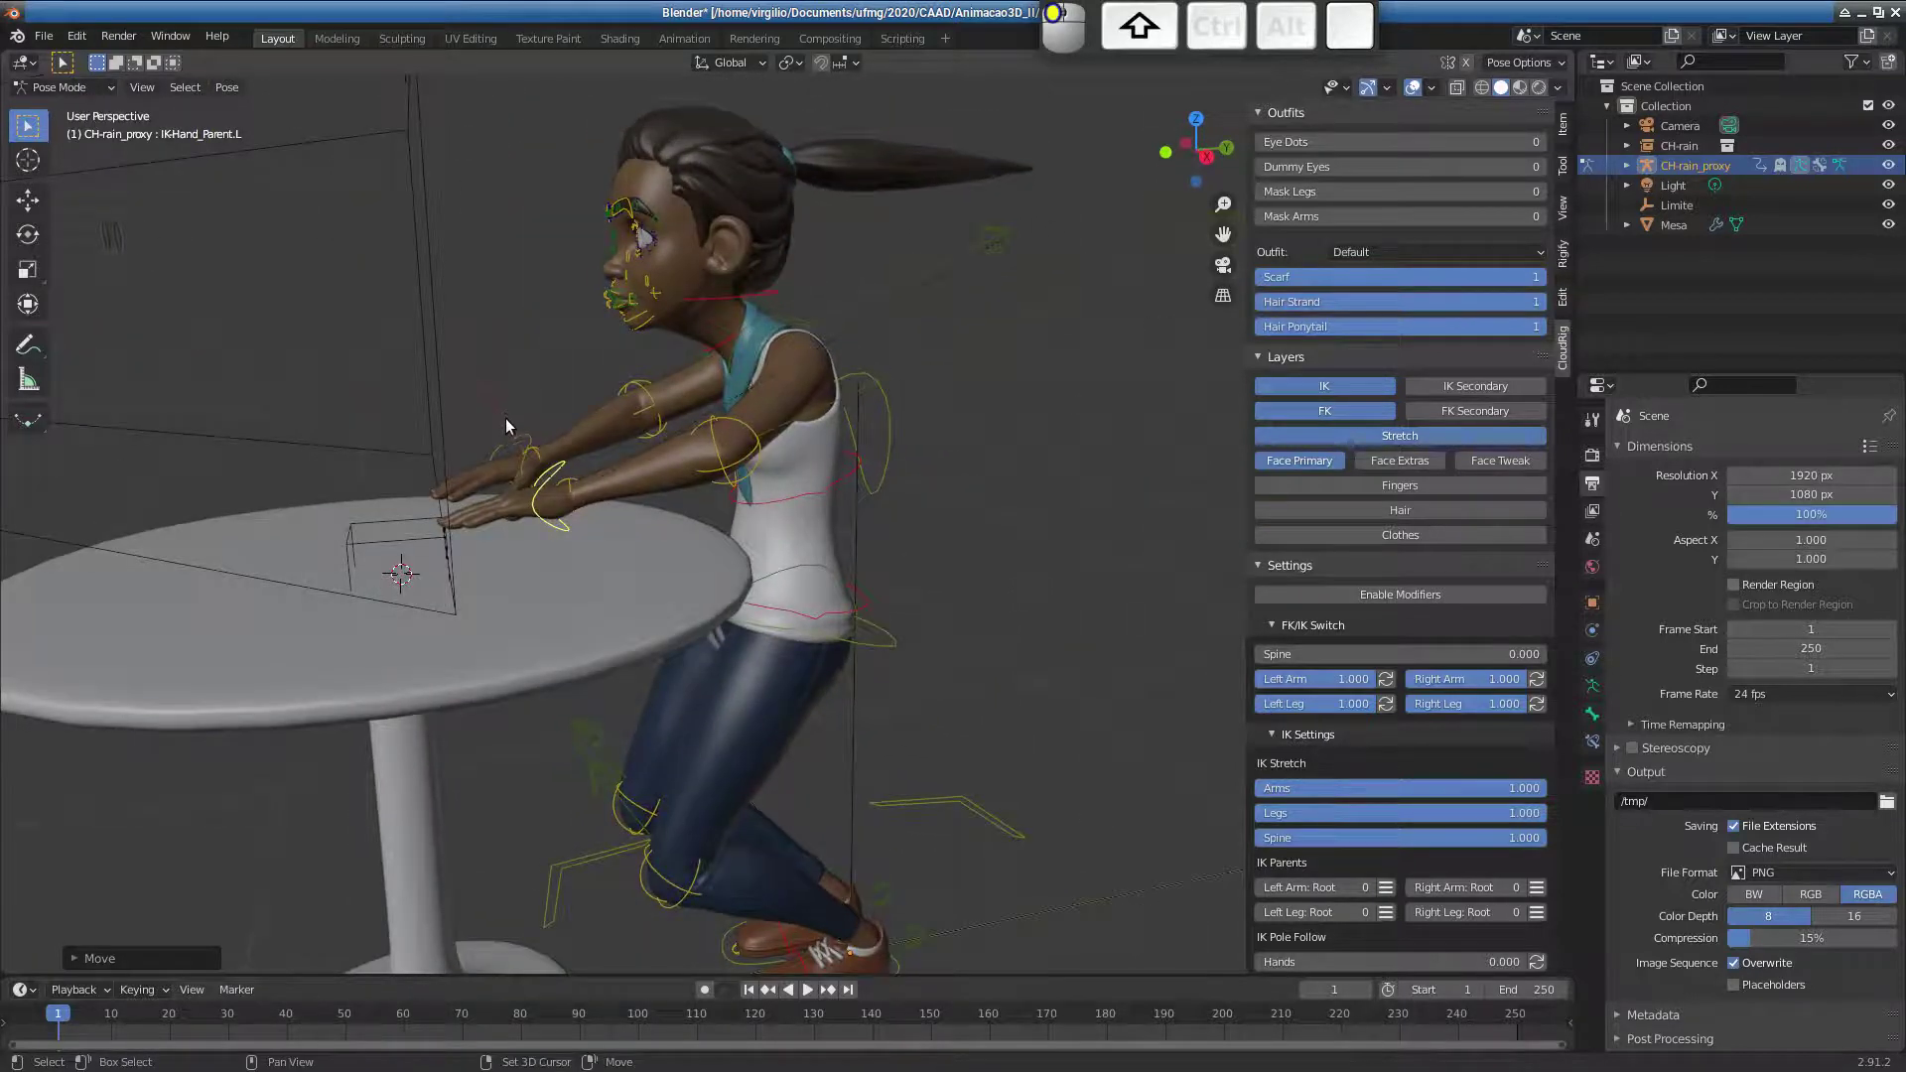
middle_click_drag(563, 506, 496, 437)
key("g")
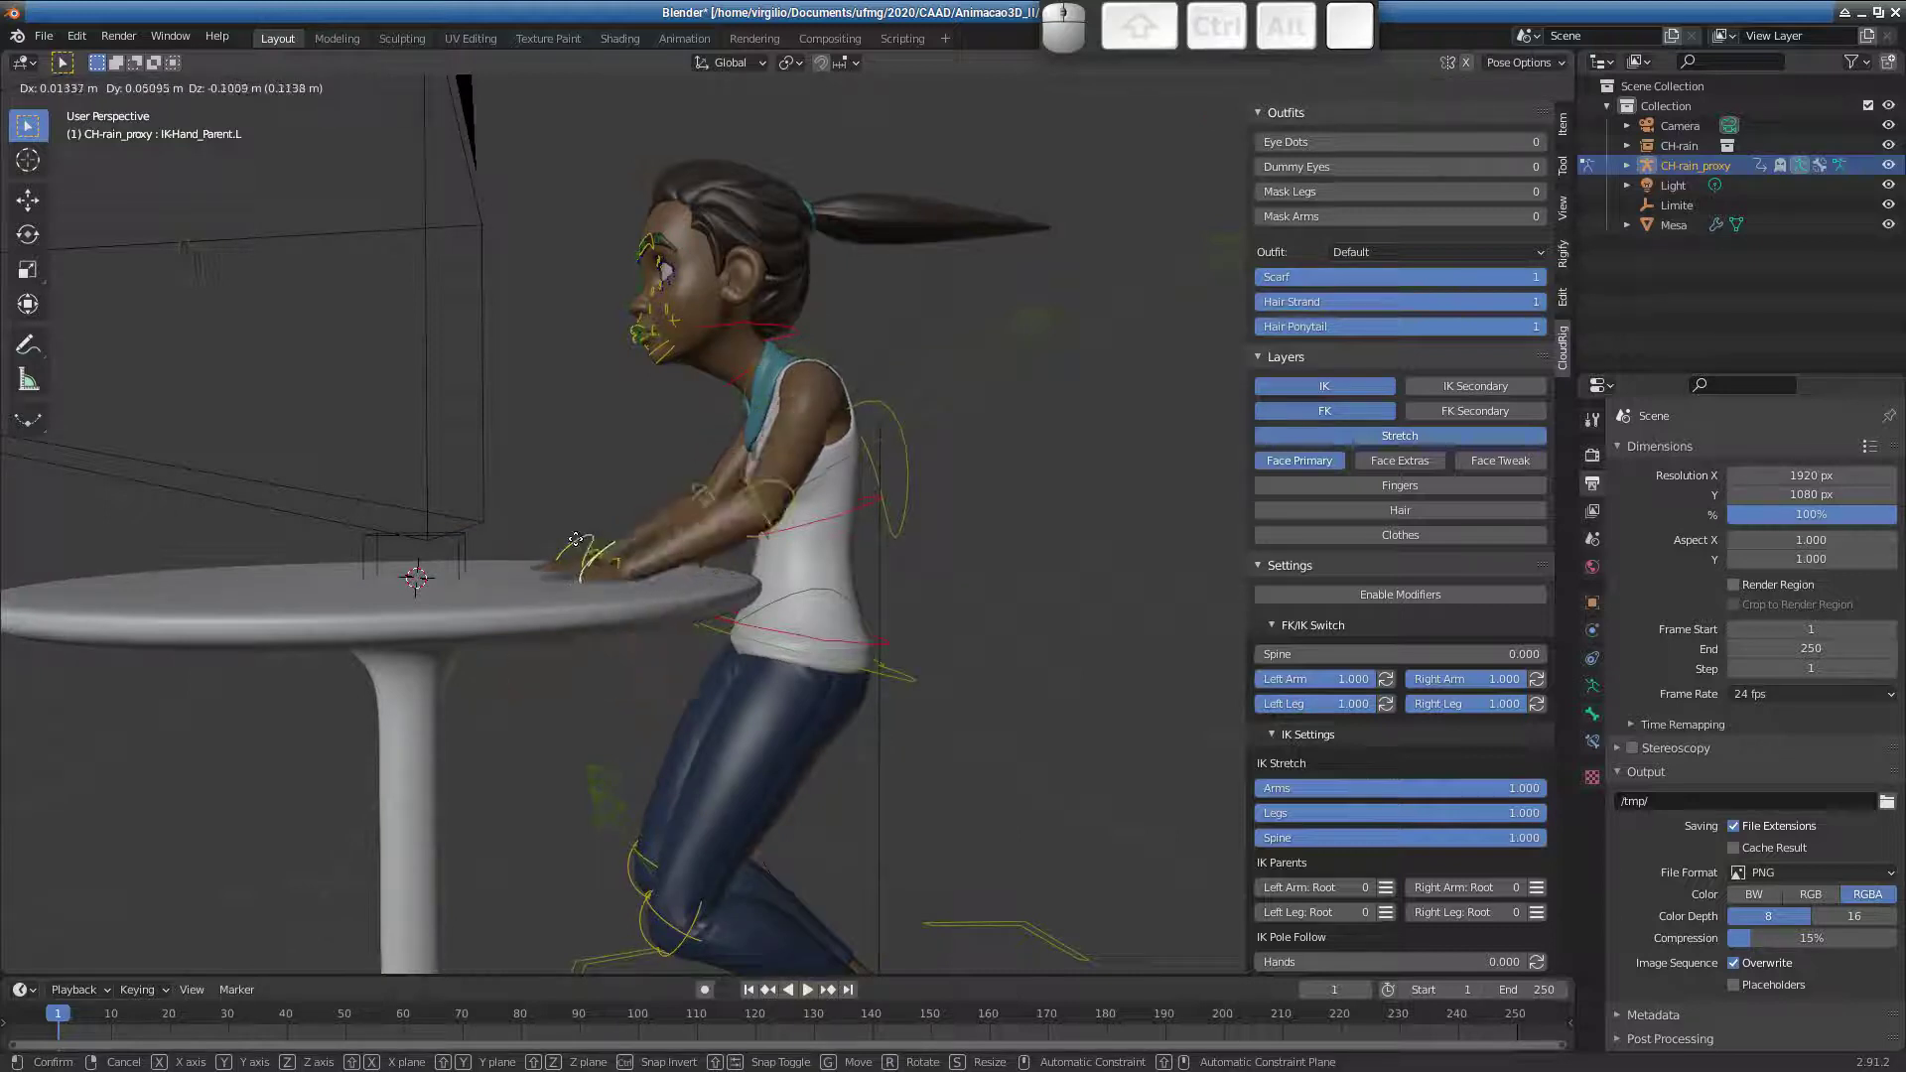
key("Escape")
- Toggle the rig's Stretch layer off and on several times to see which controls it holds, leaving it visible
middle_click_drag(830, 469, 602, 560)
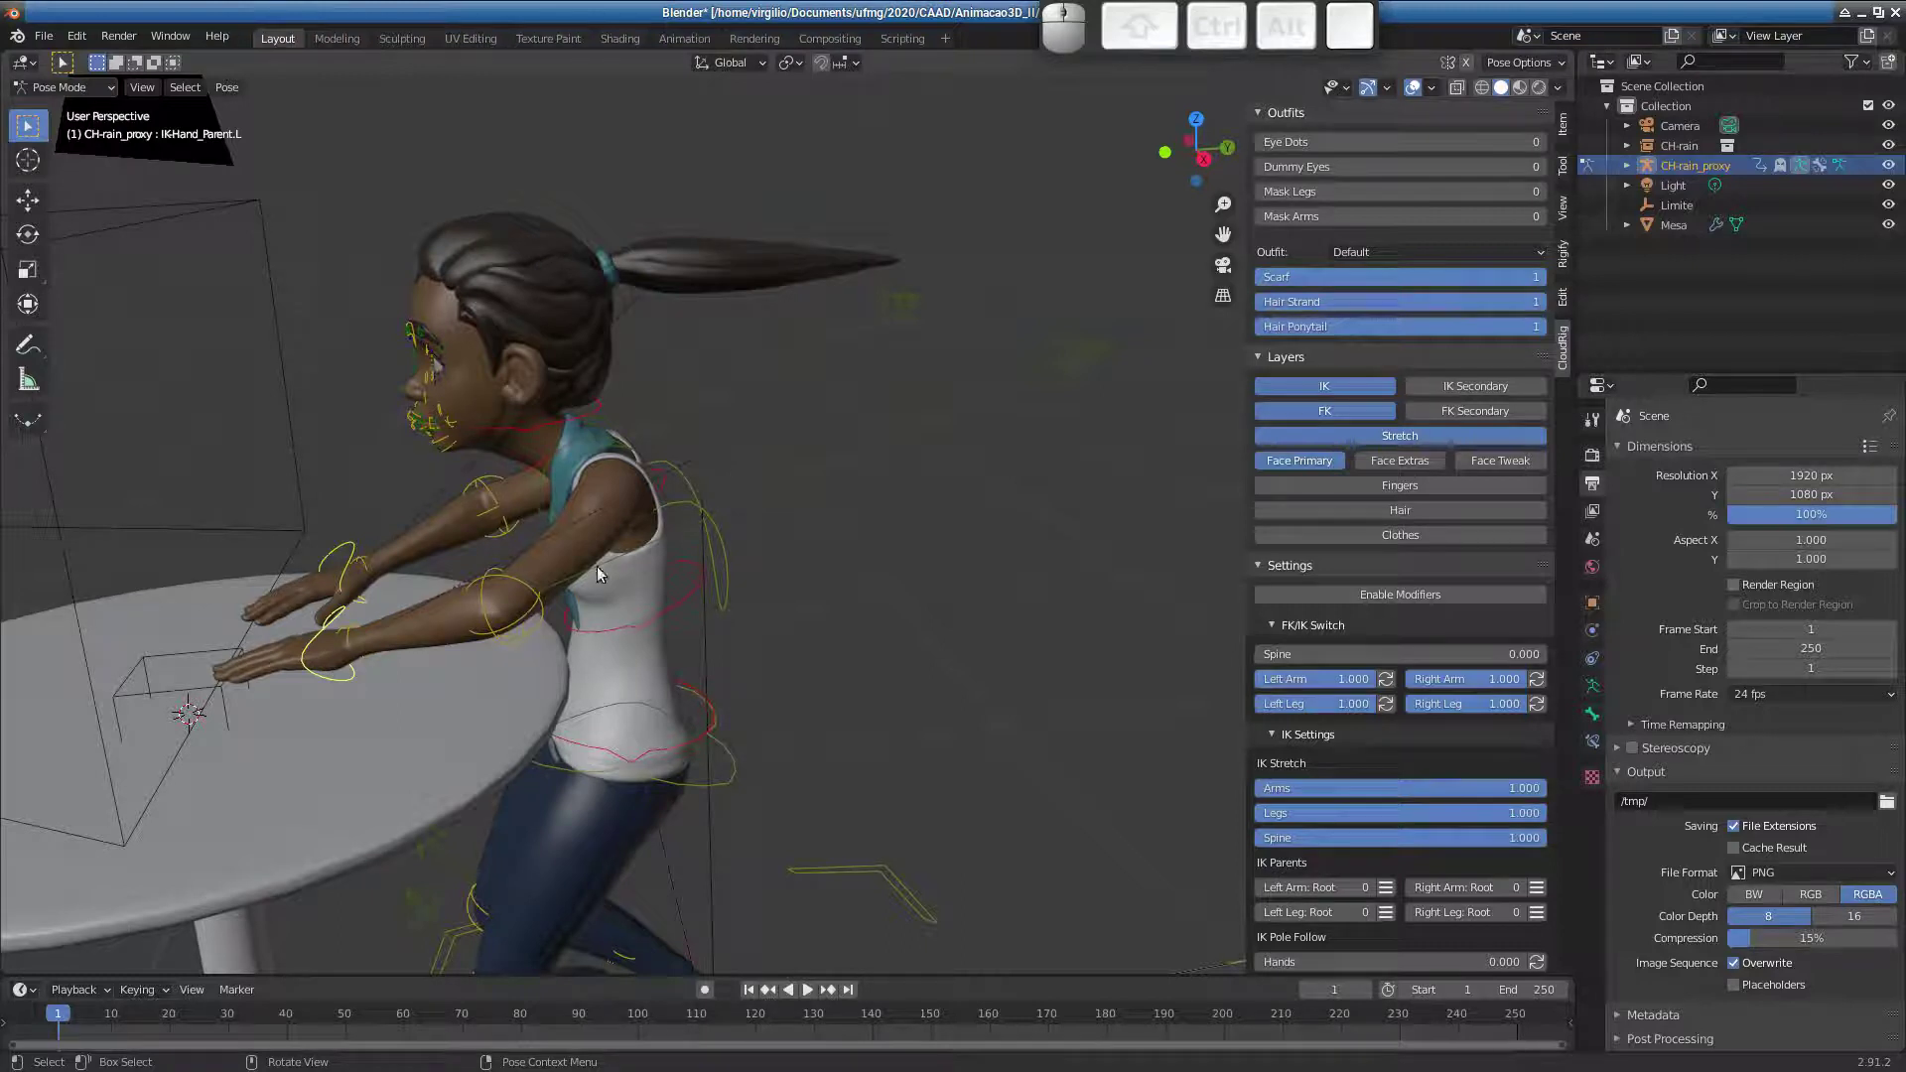
left_click(1331, 434)
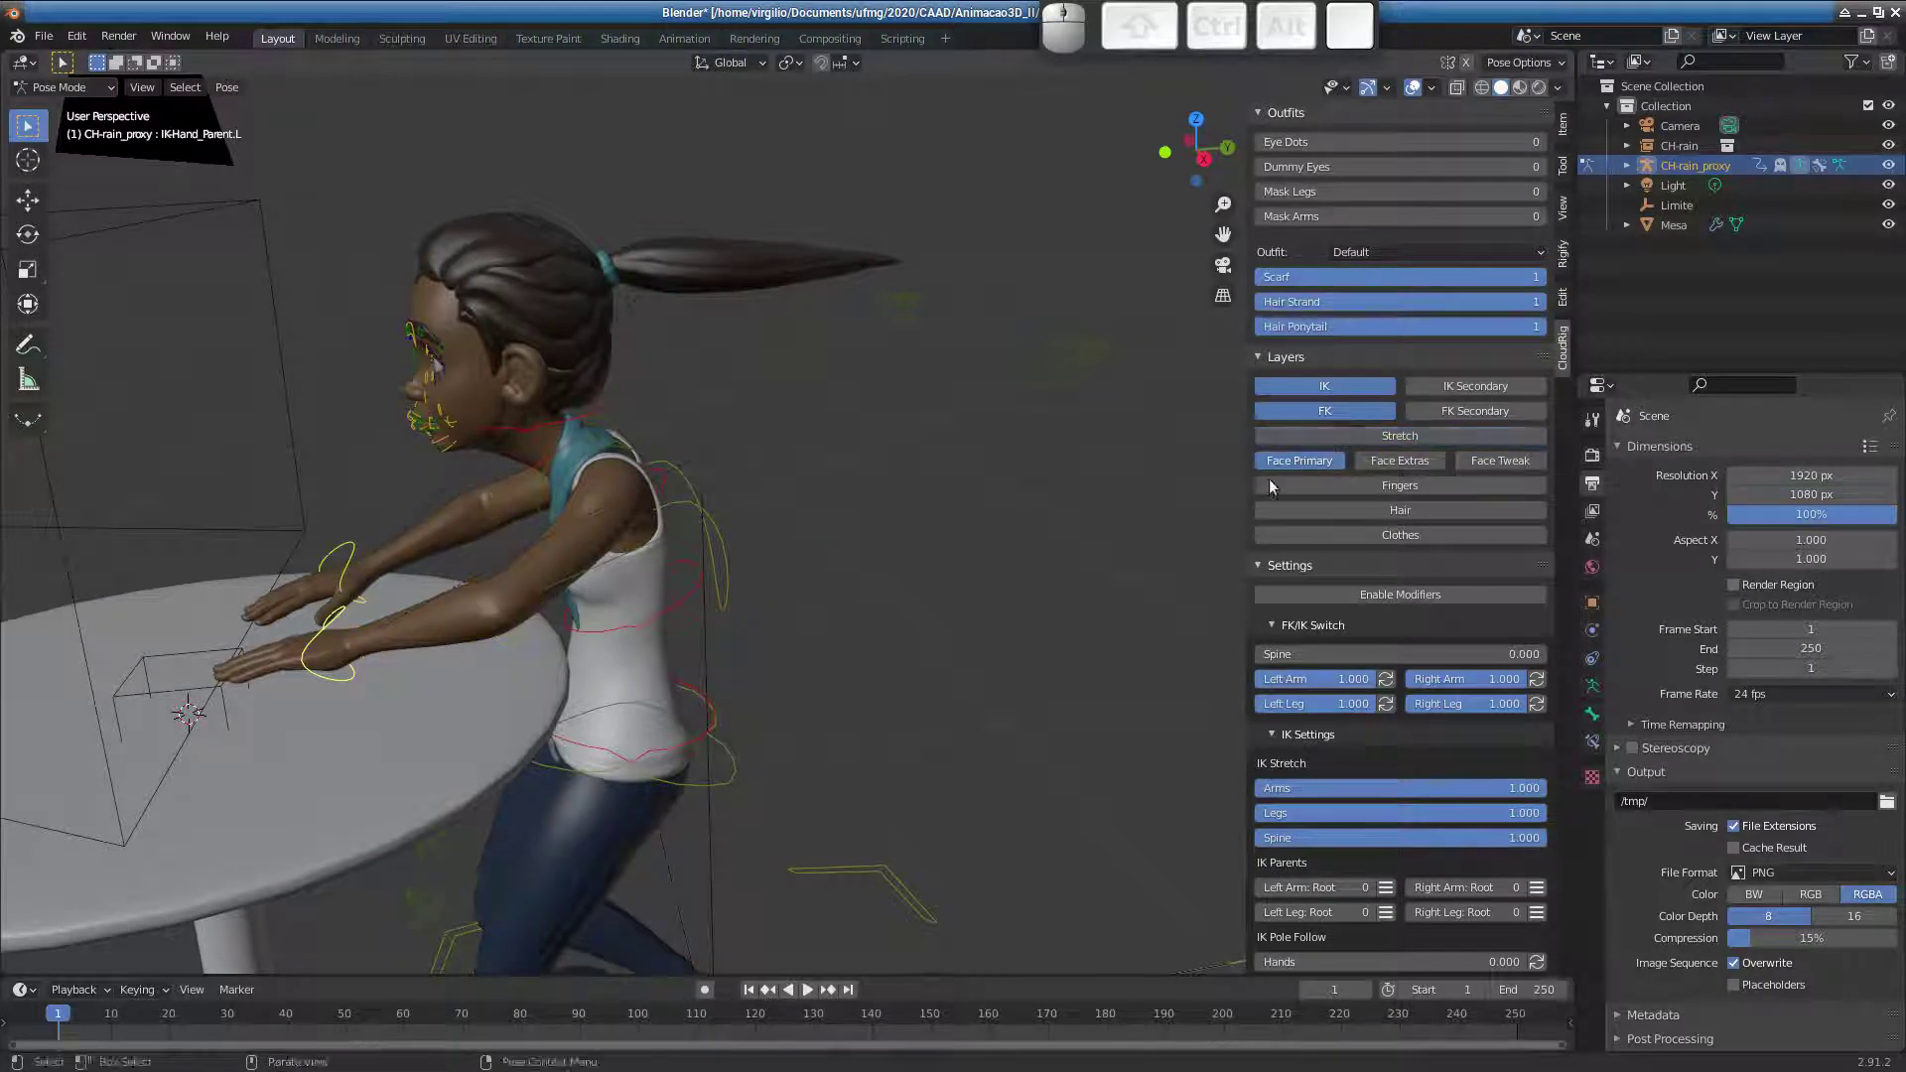
left_click(1355, 433)
left_click(1364, 435)
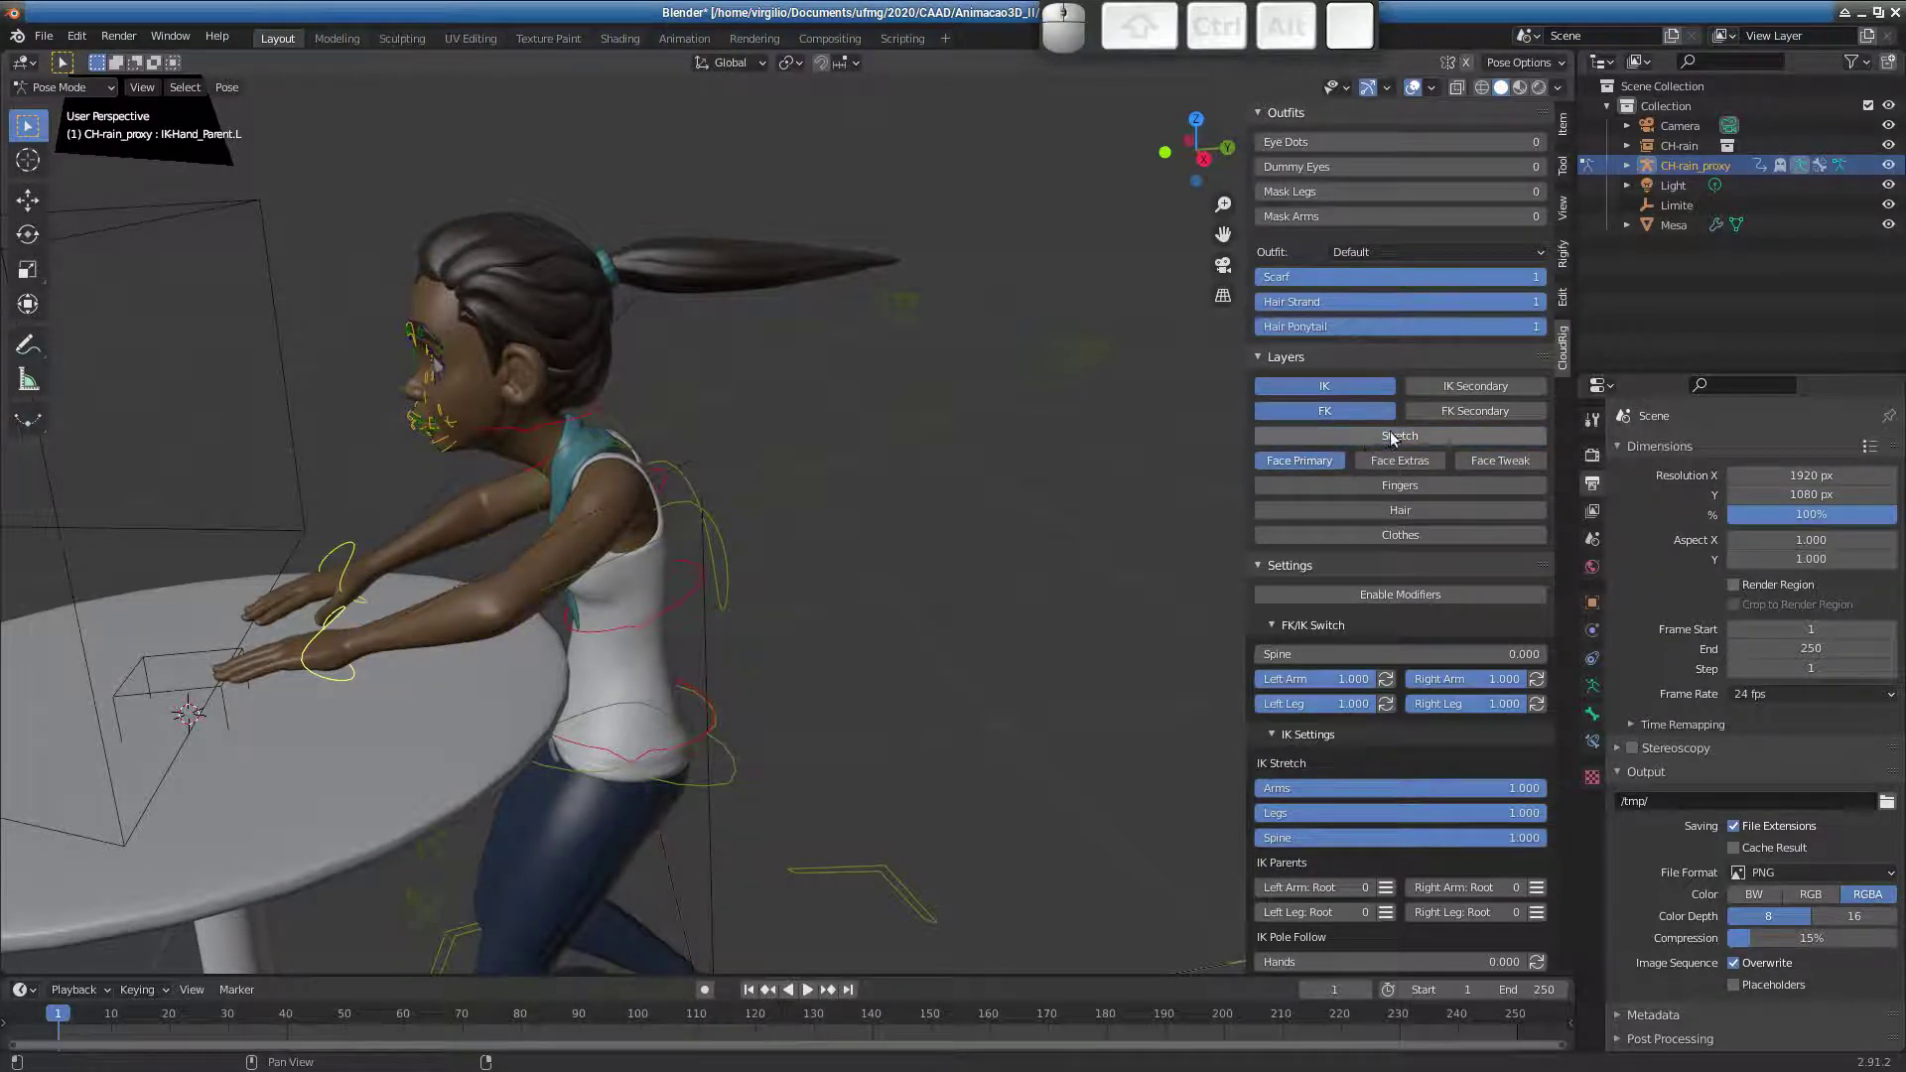
left_click(1390, 432)
left_click(1391, 432)
left_click(1396, 433)
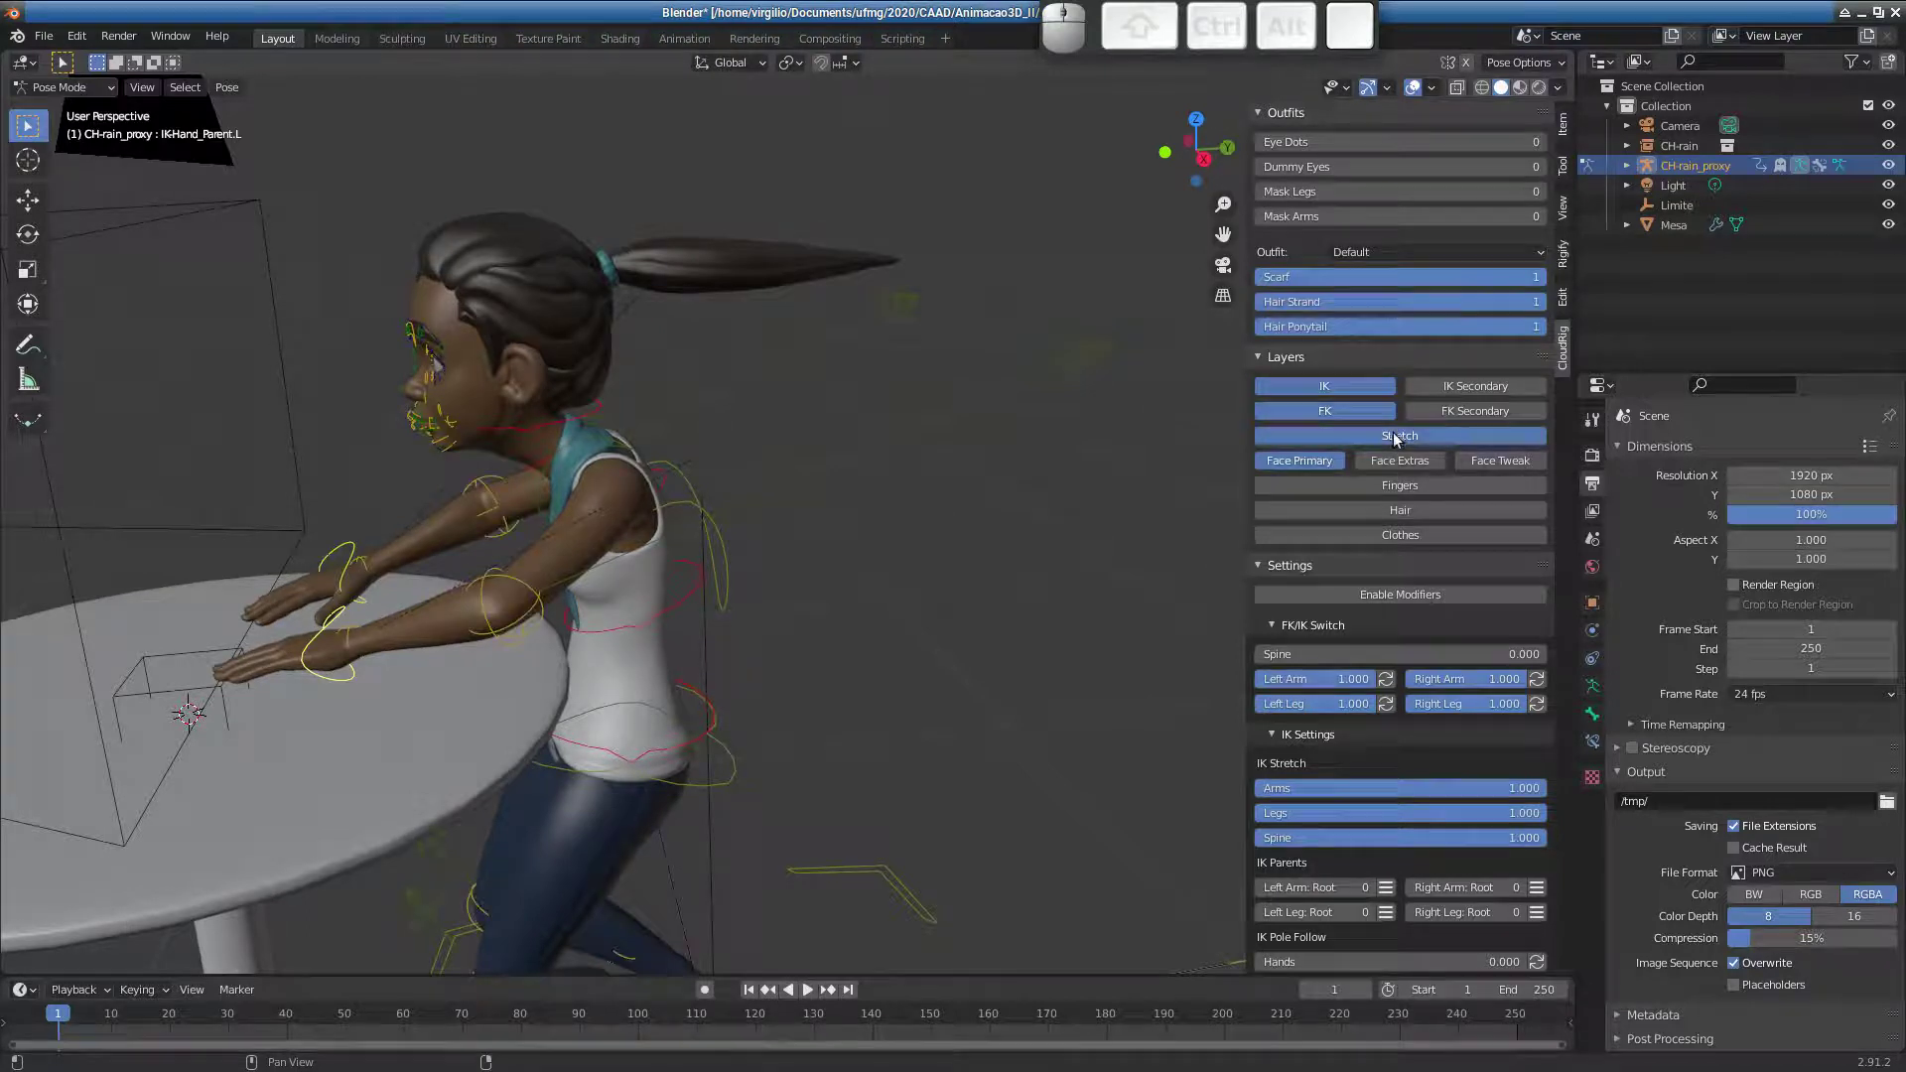
left_click(1392, 433)
left_click(1392, 434)
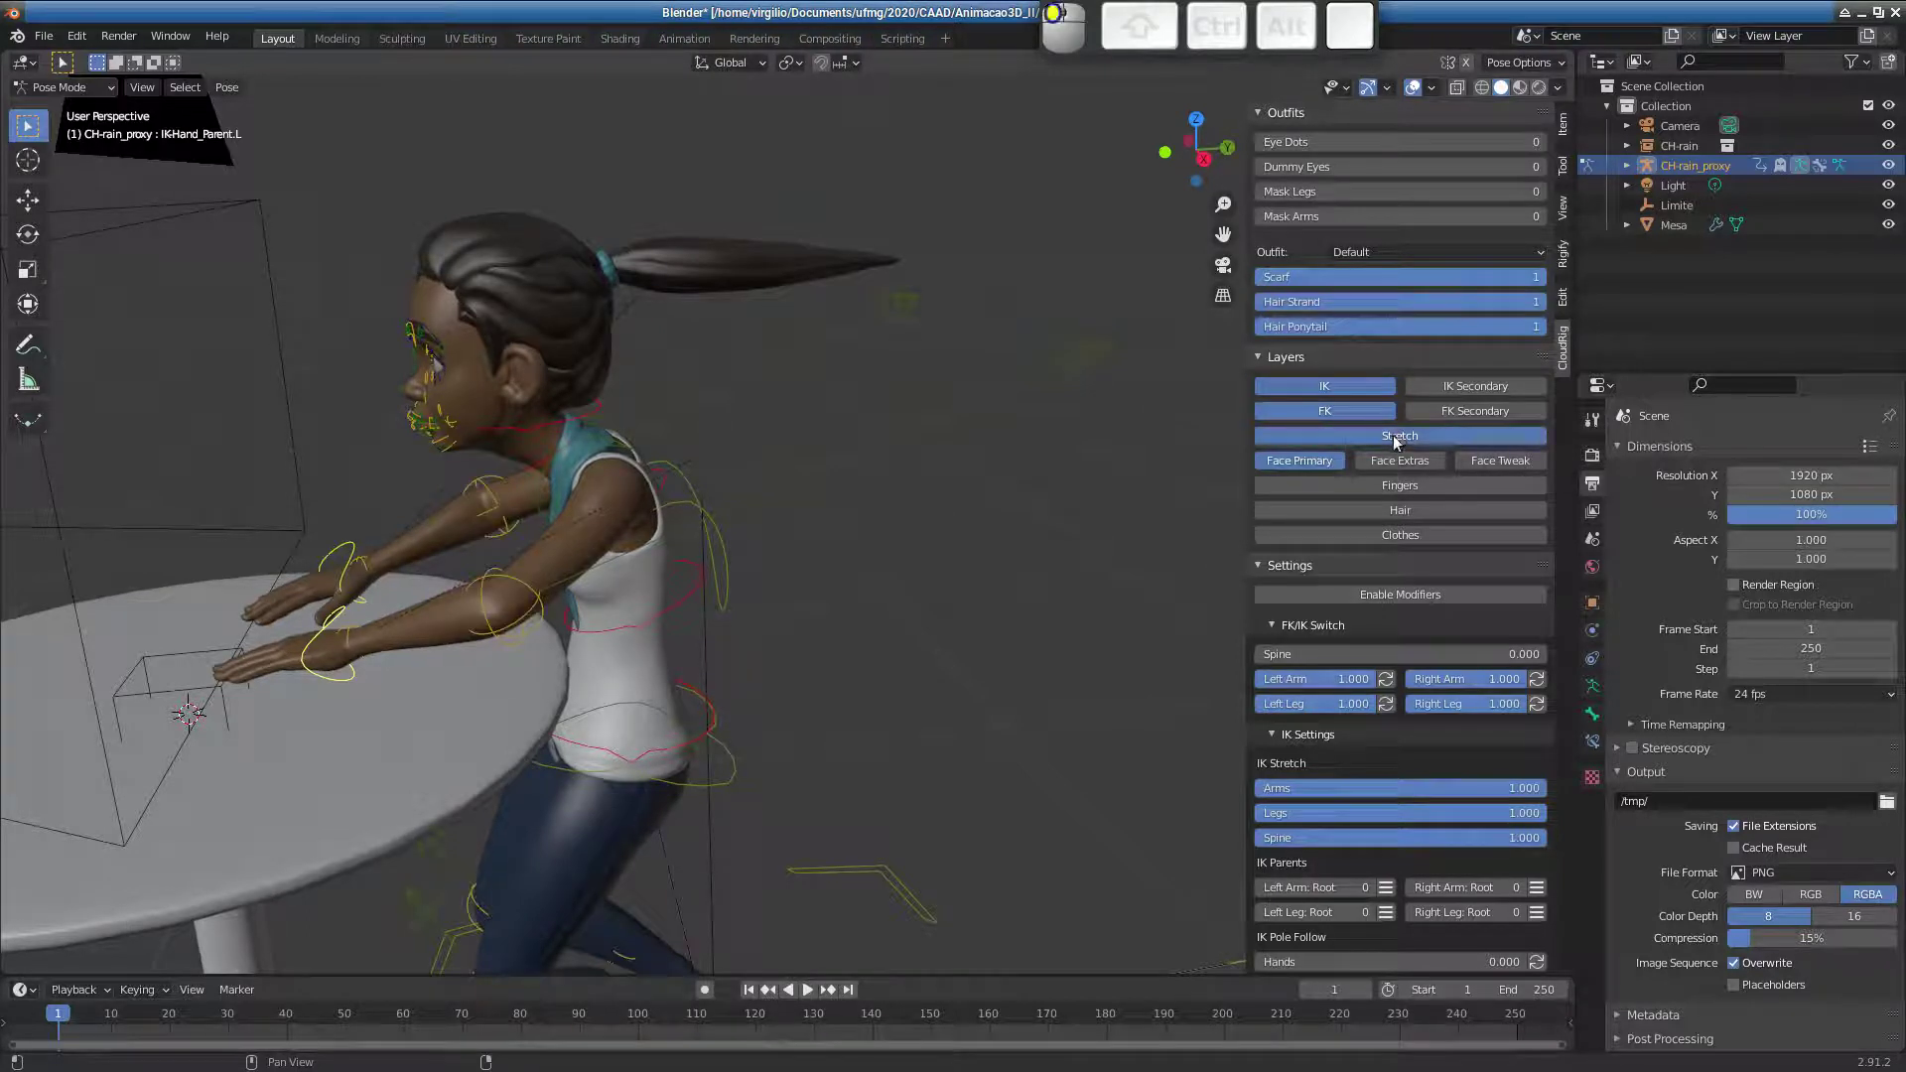
- Try moving the left elbow's stretch control away from the body
left_click(494, 574)
key("g")
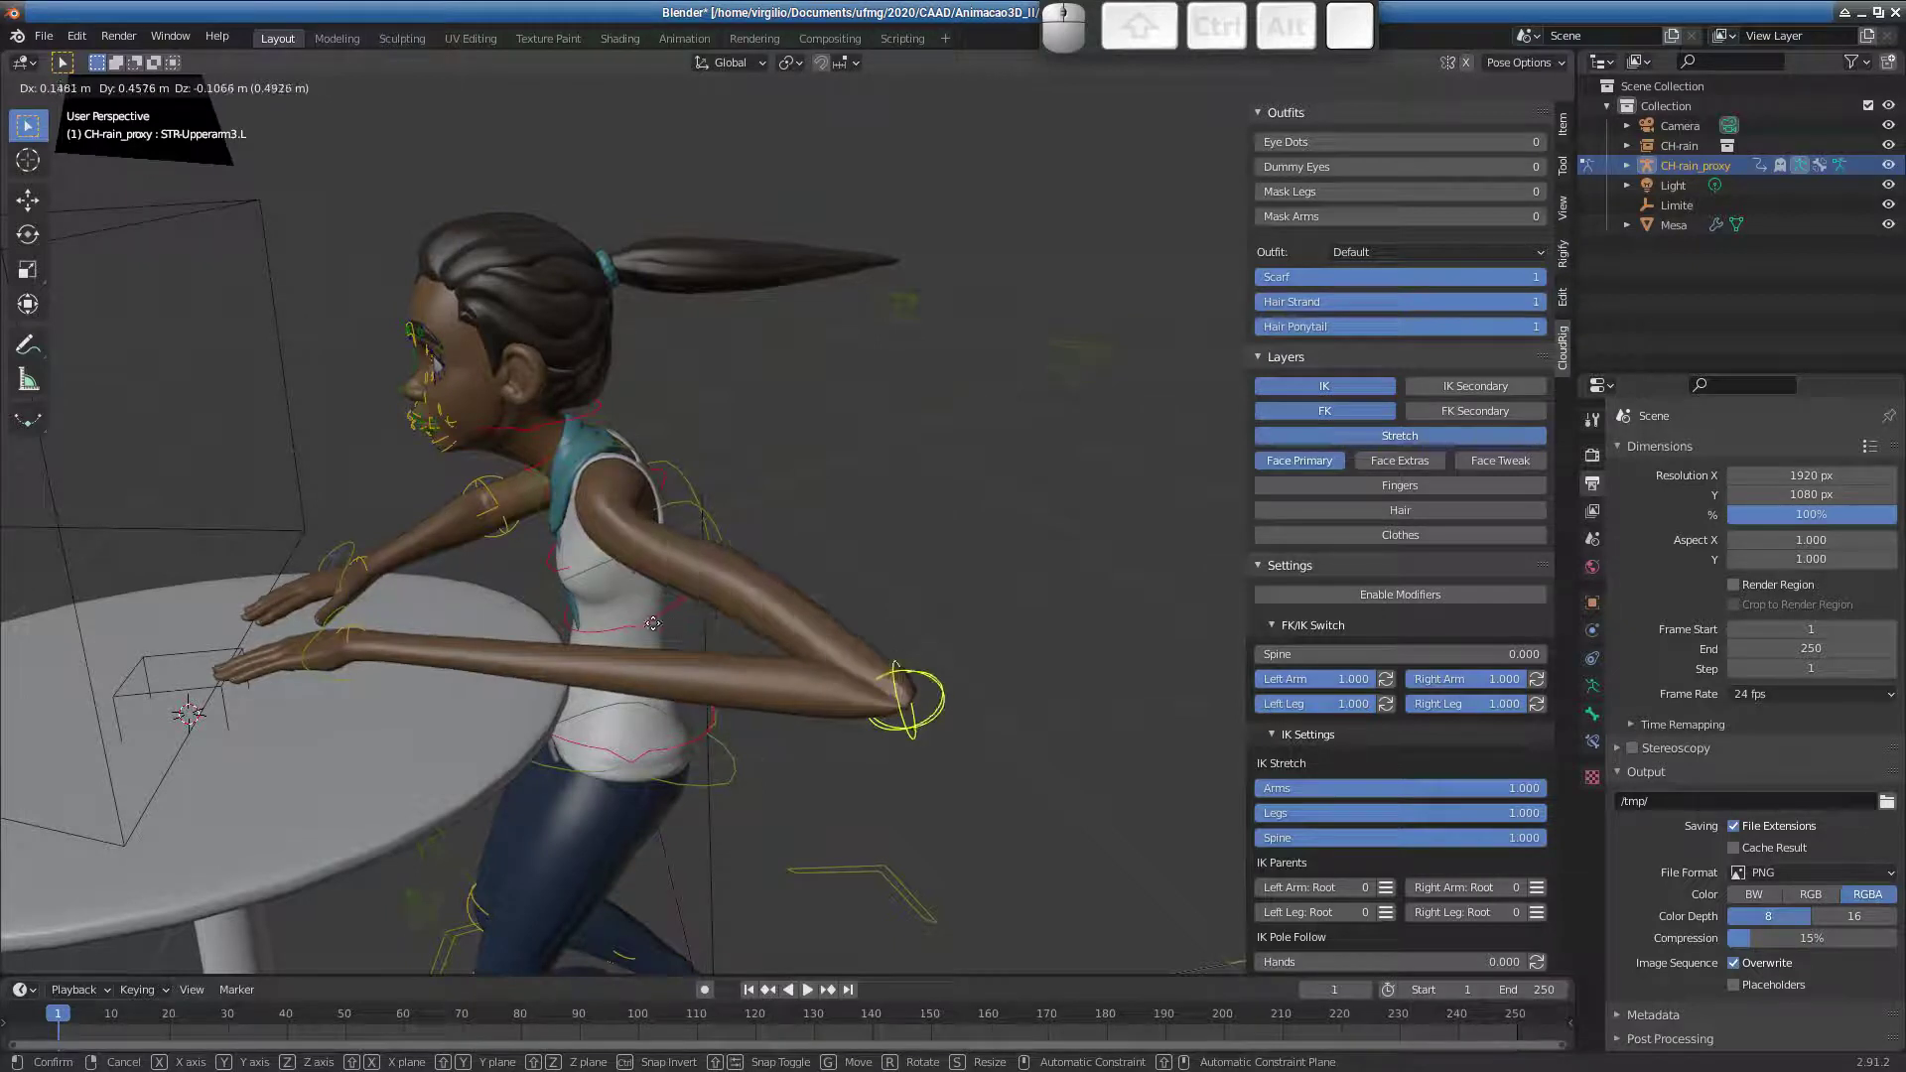
key("Escape")
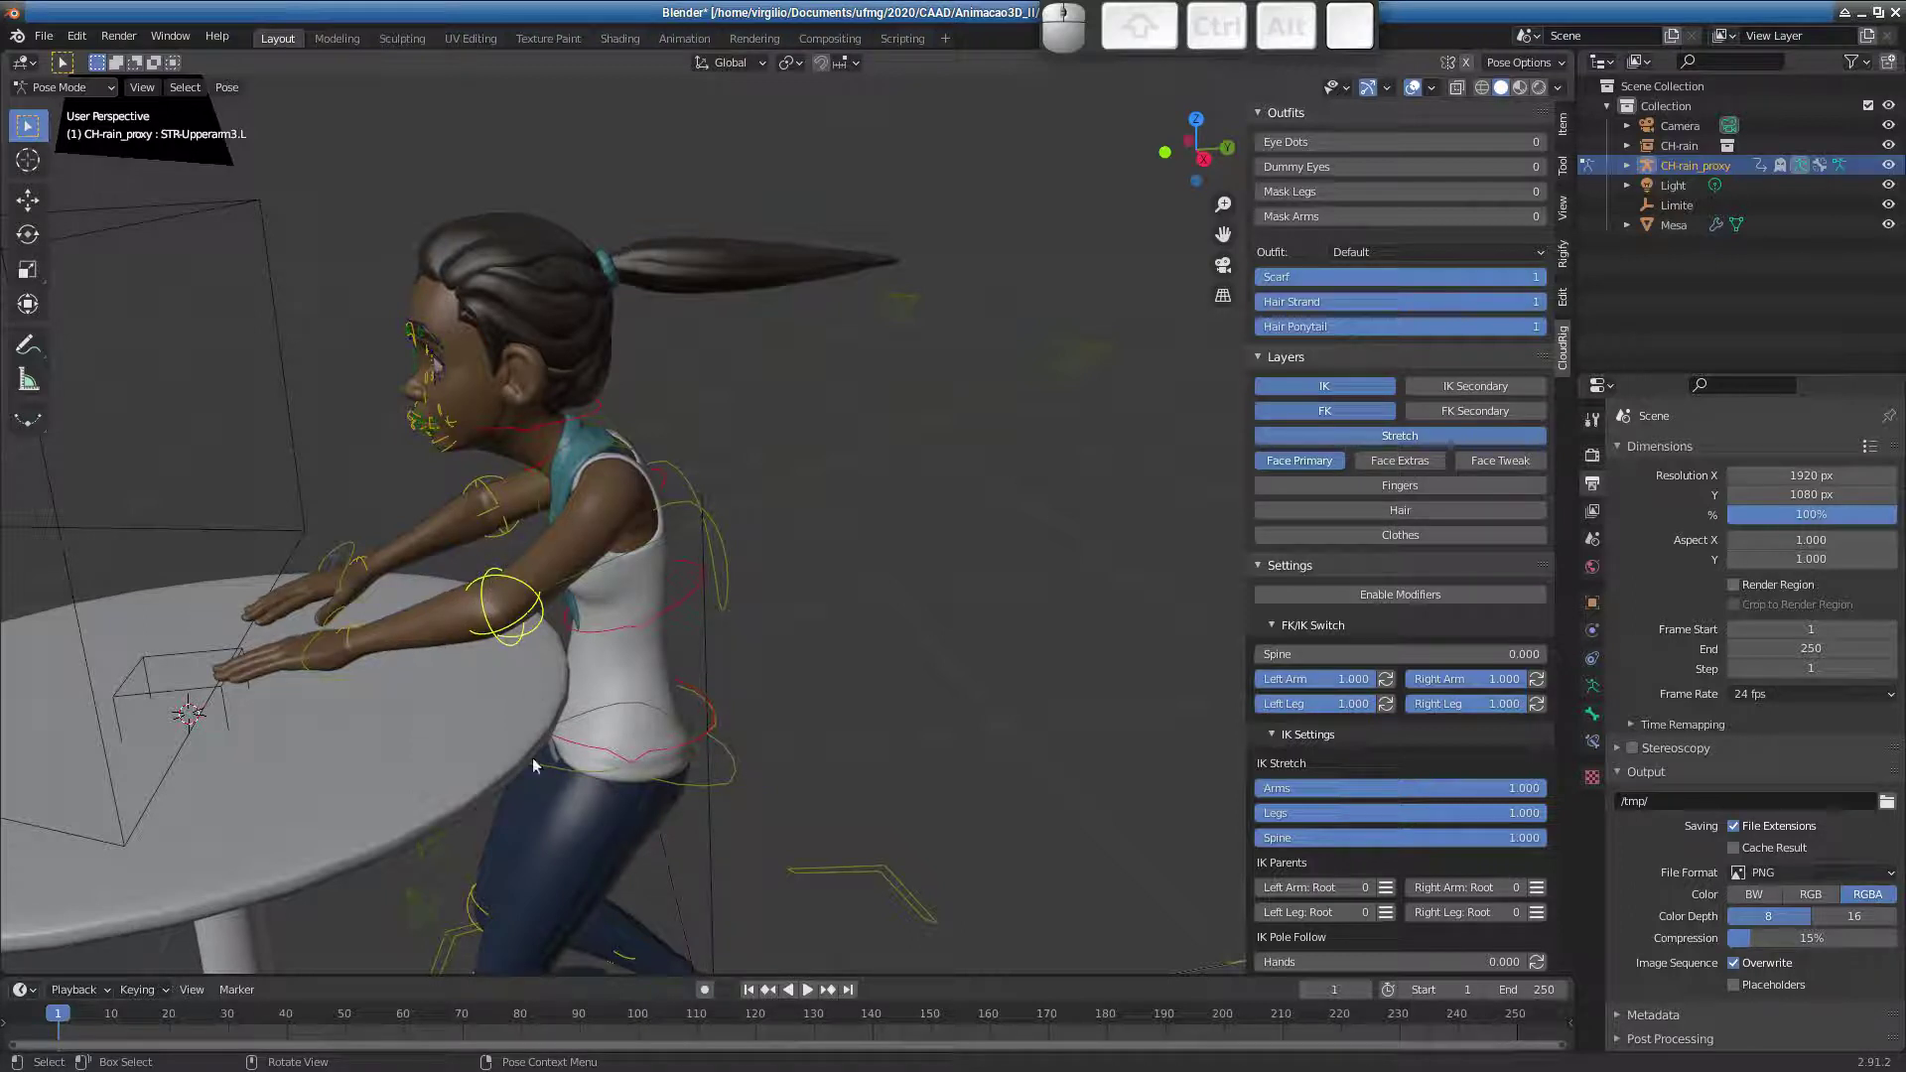
- Delete the Limite empty from the tabletop
middle_click_drag(533, 694, 330, 560)
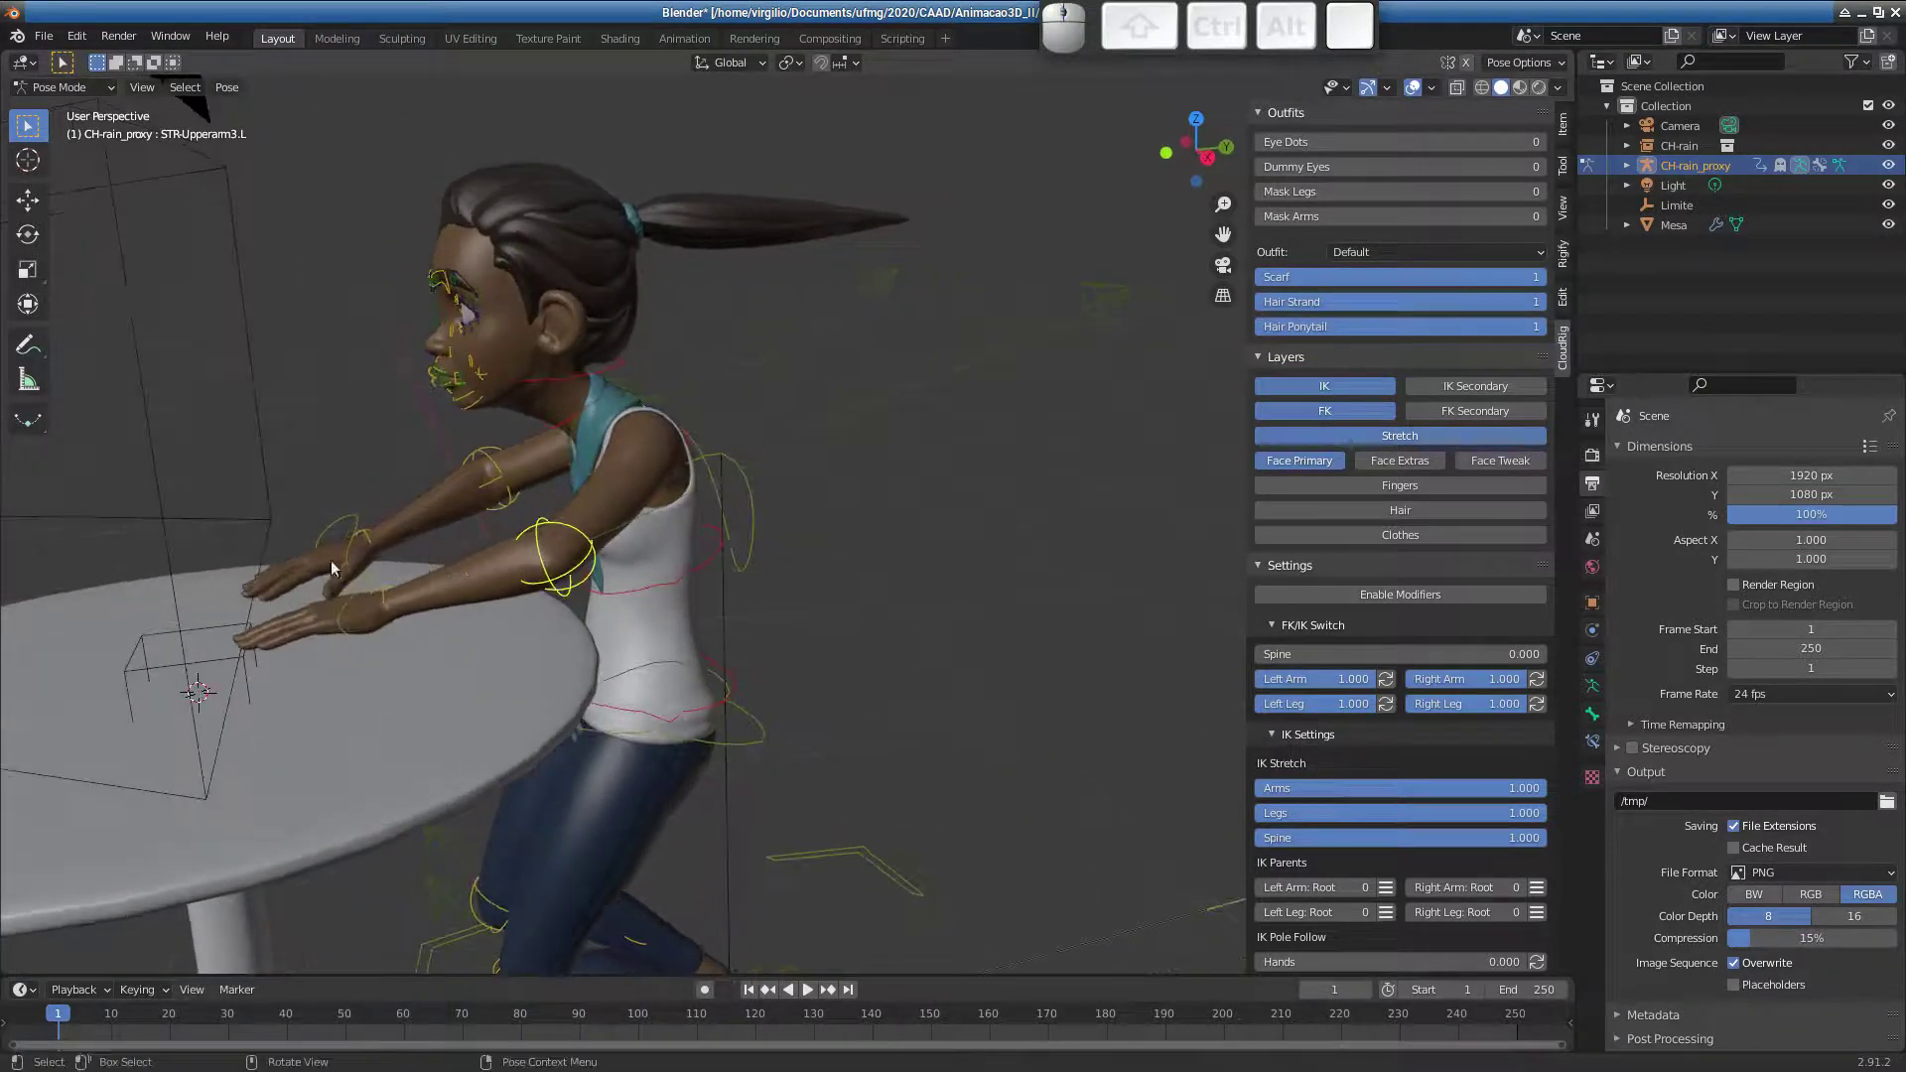
left_click(145, 660)
key("x")
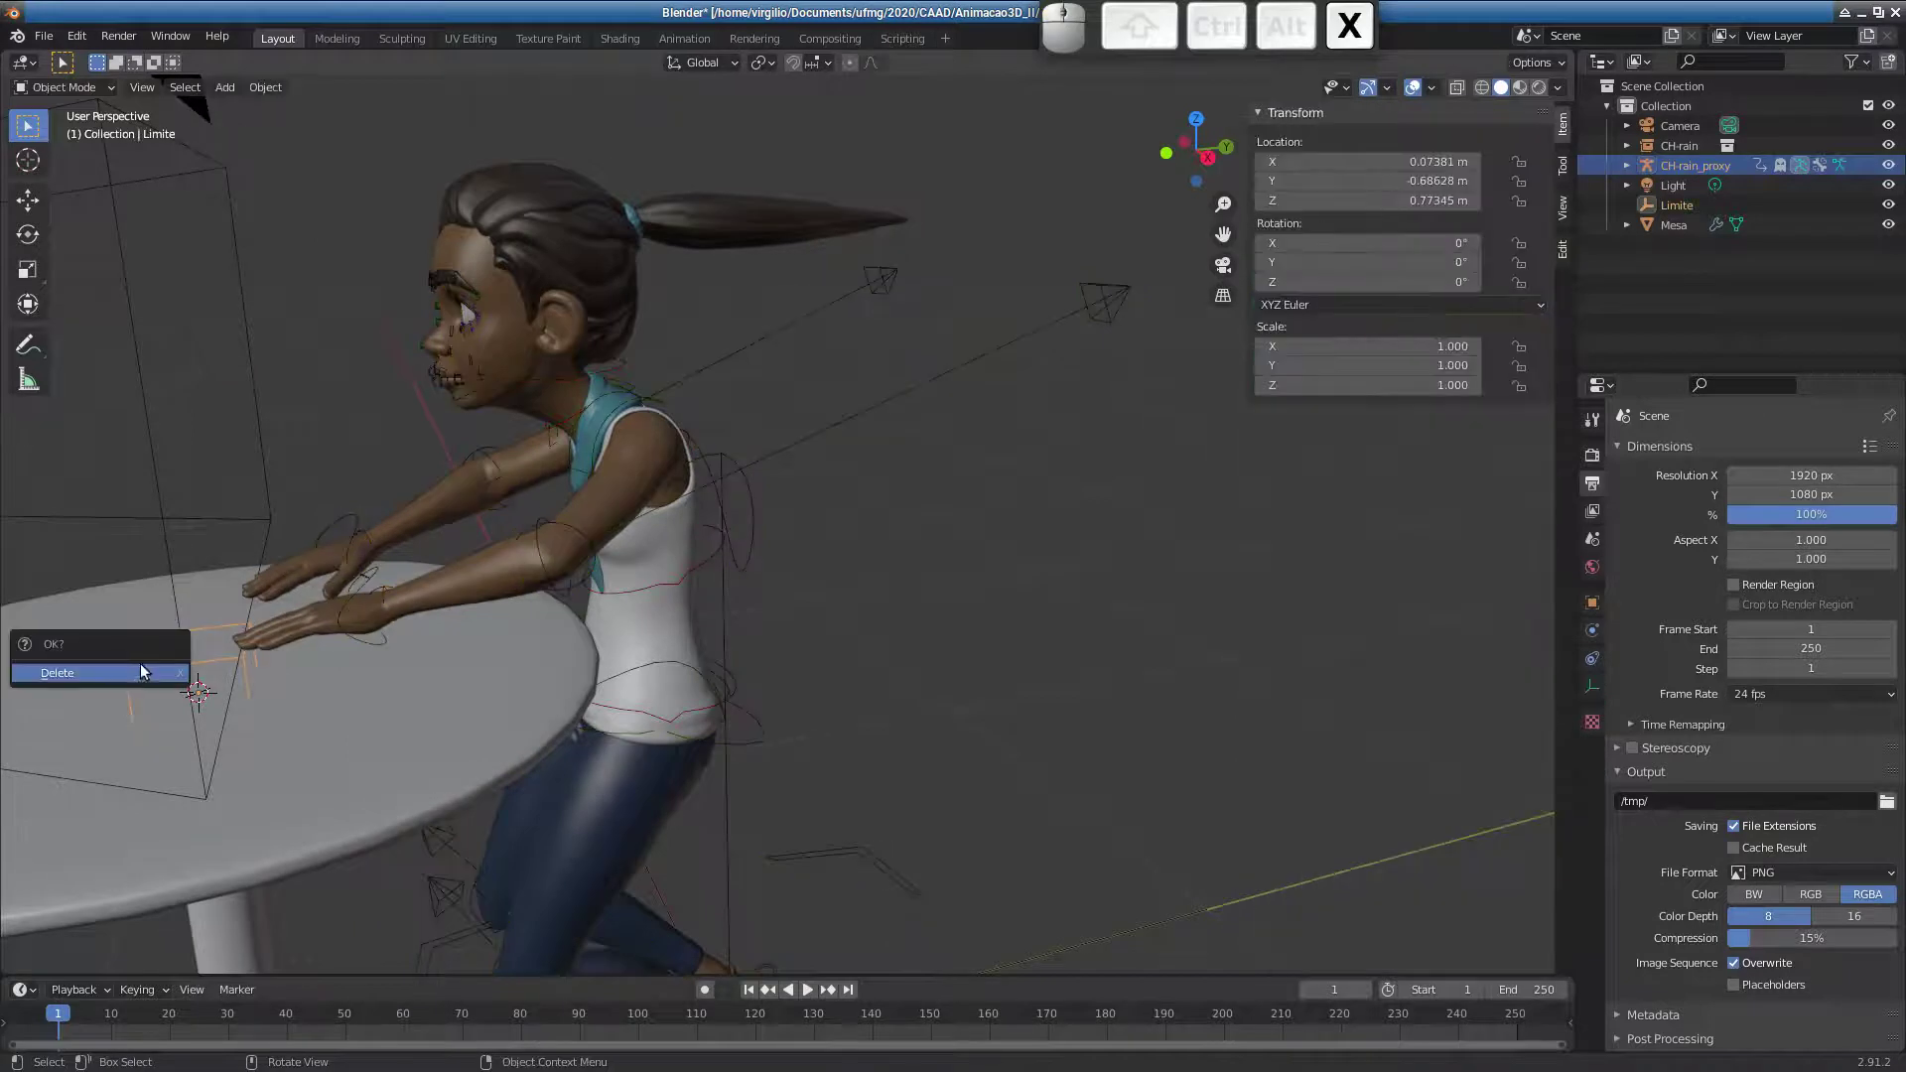
left_click(149, 667)
- Add a circle empty on the tabletop in front of the hands and set its display size to 0.05 m
middle_click_drag(277, 653, 470, 492, "shift")
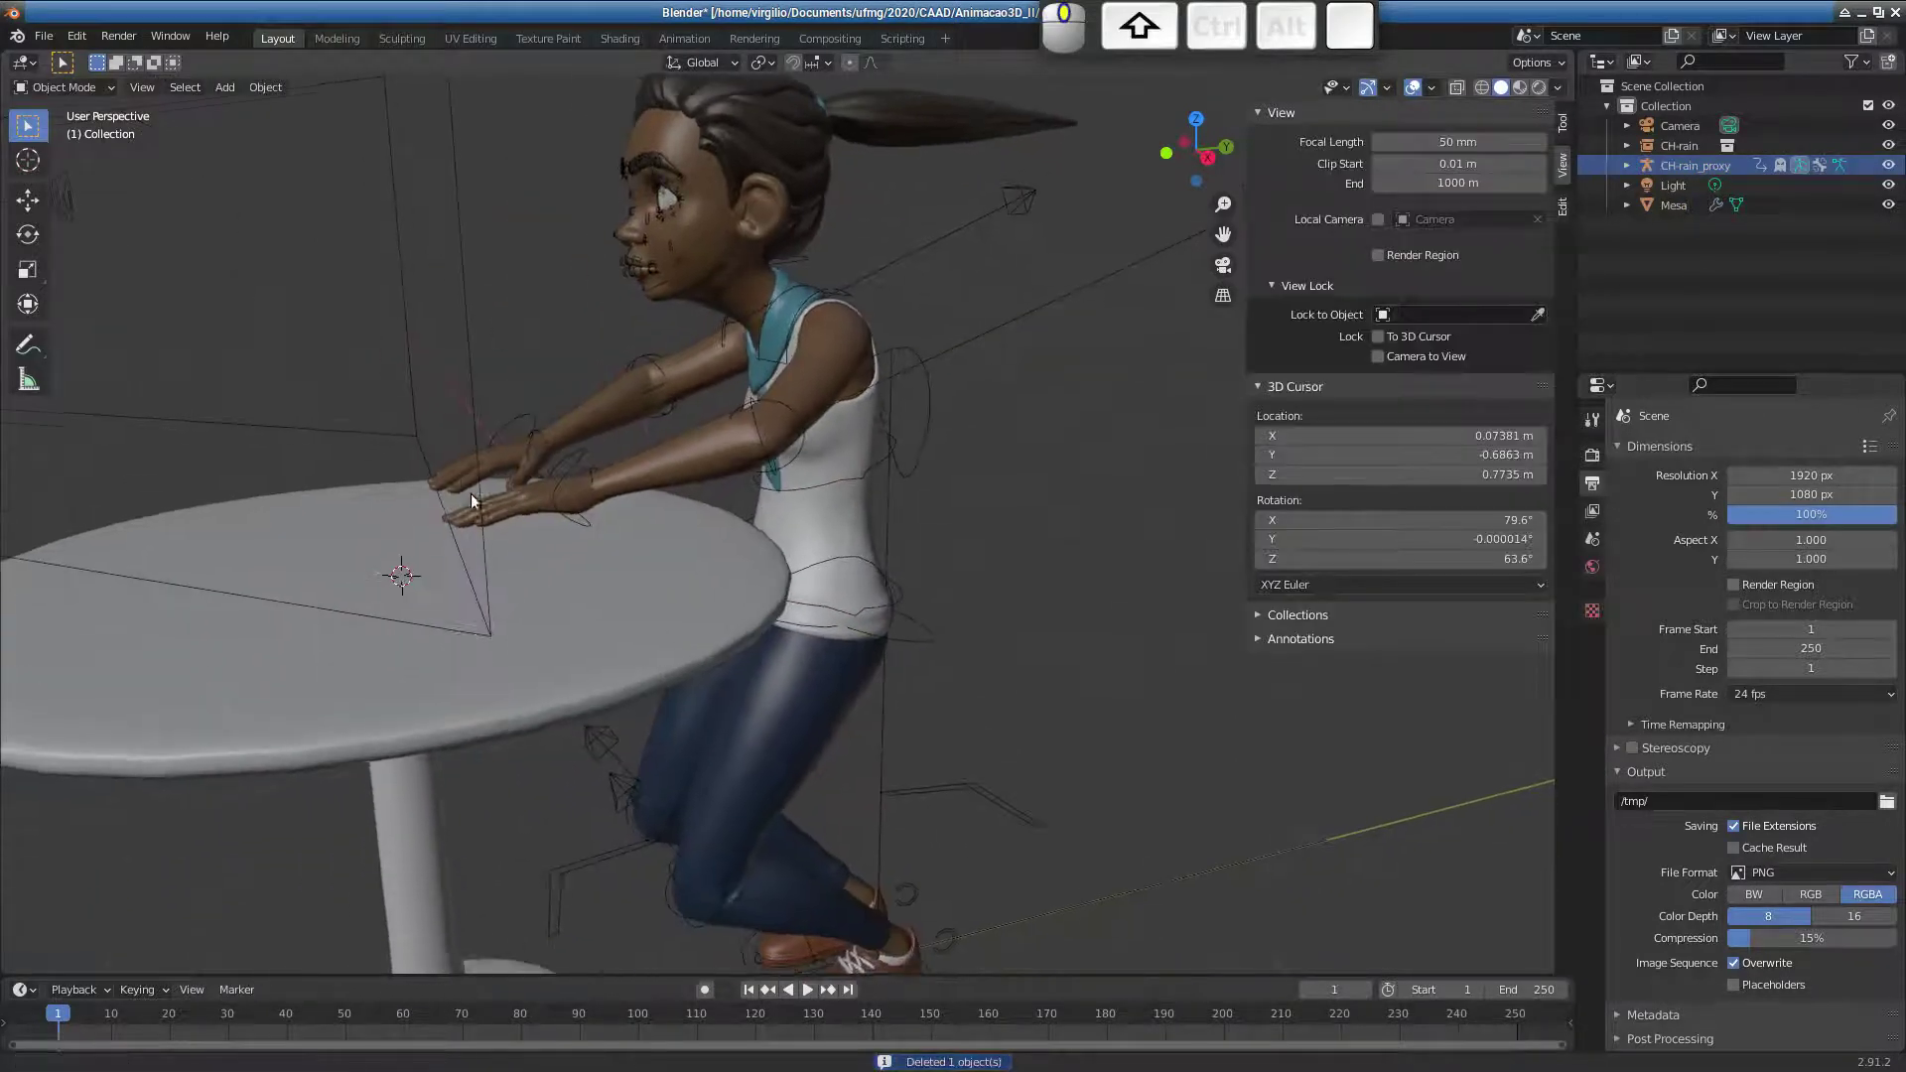
right_click(370, 542, "shift")
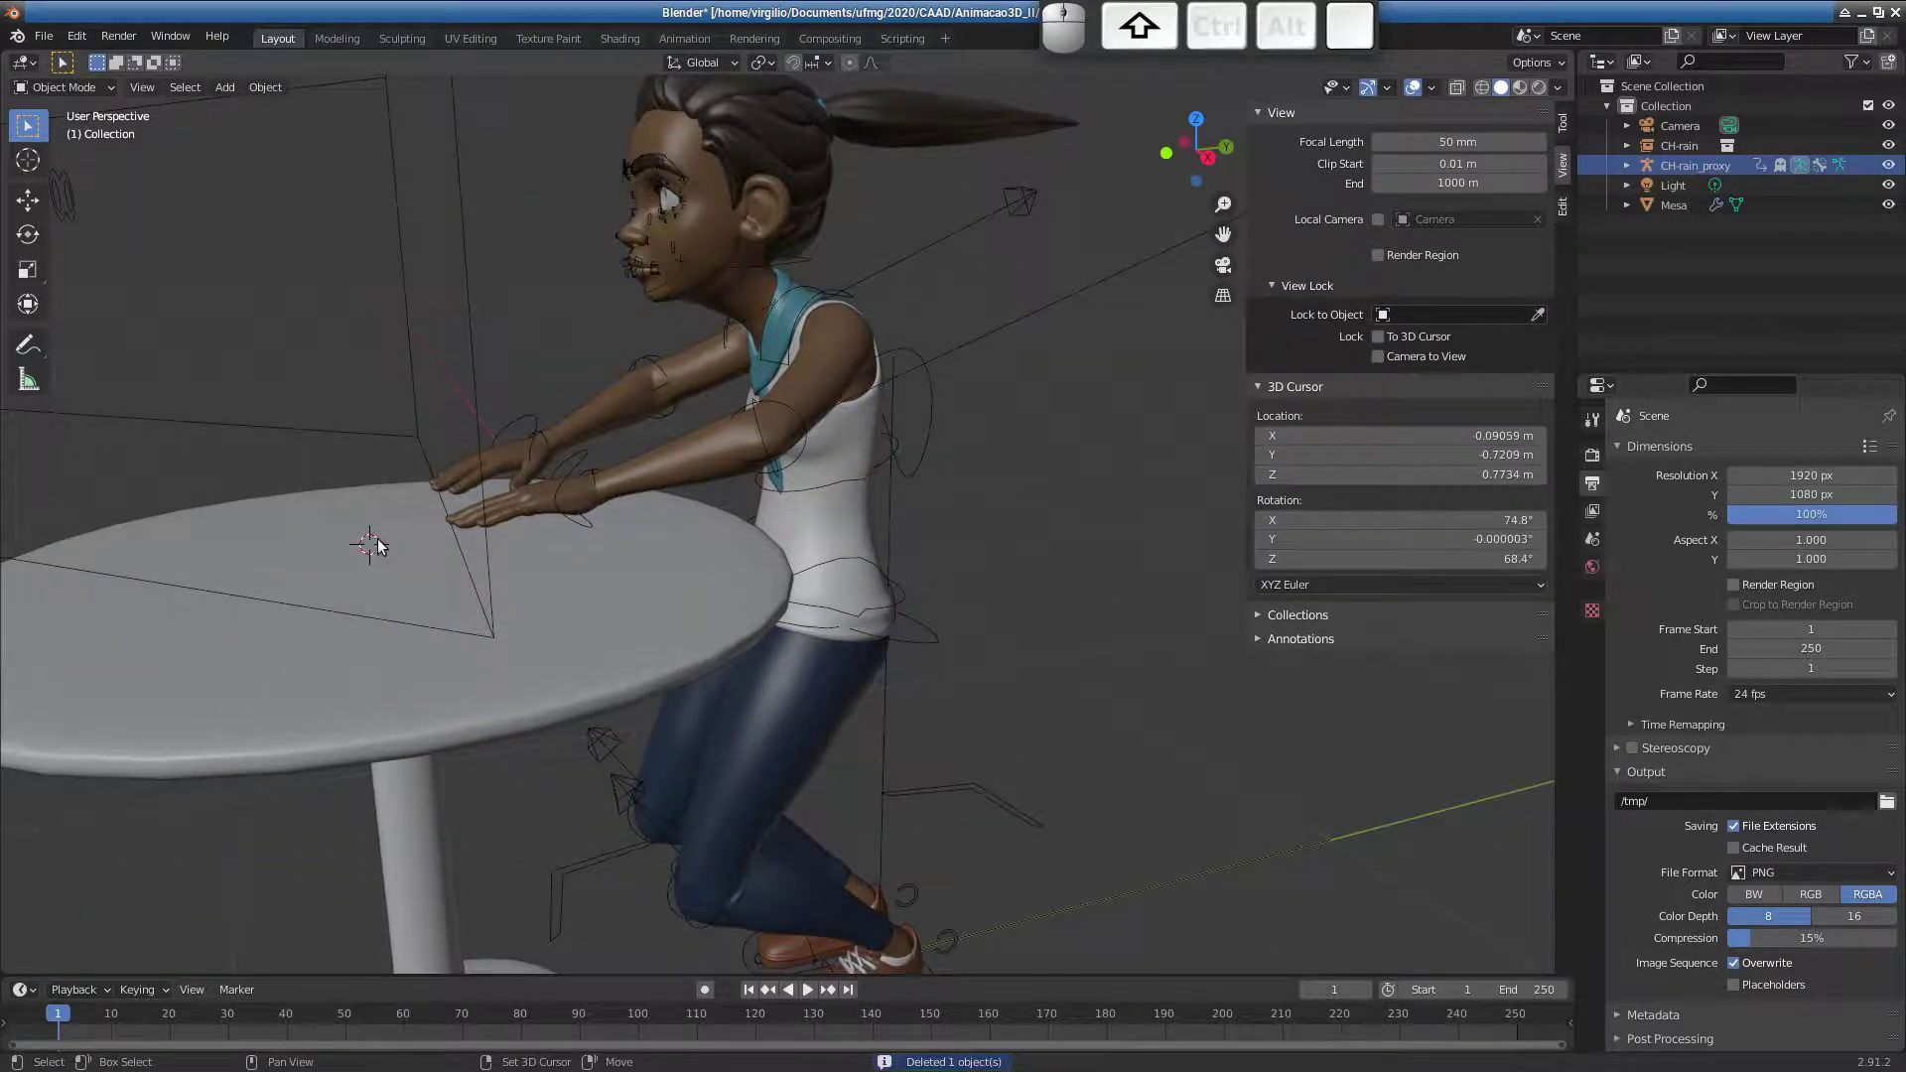
middle_click_drag(431, 563, 696, 594)
key("shift+a")
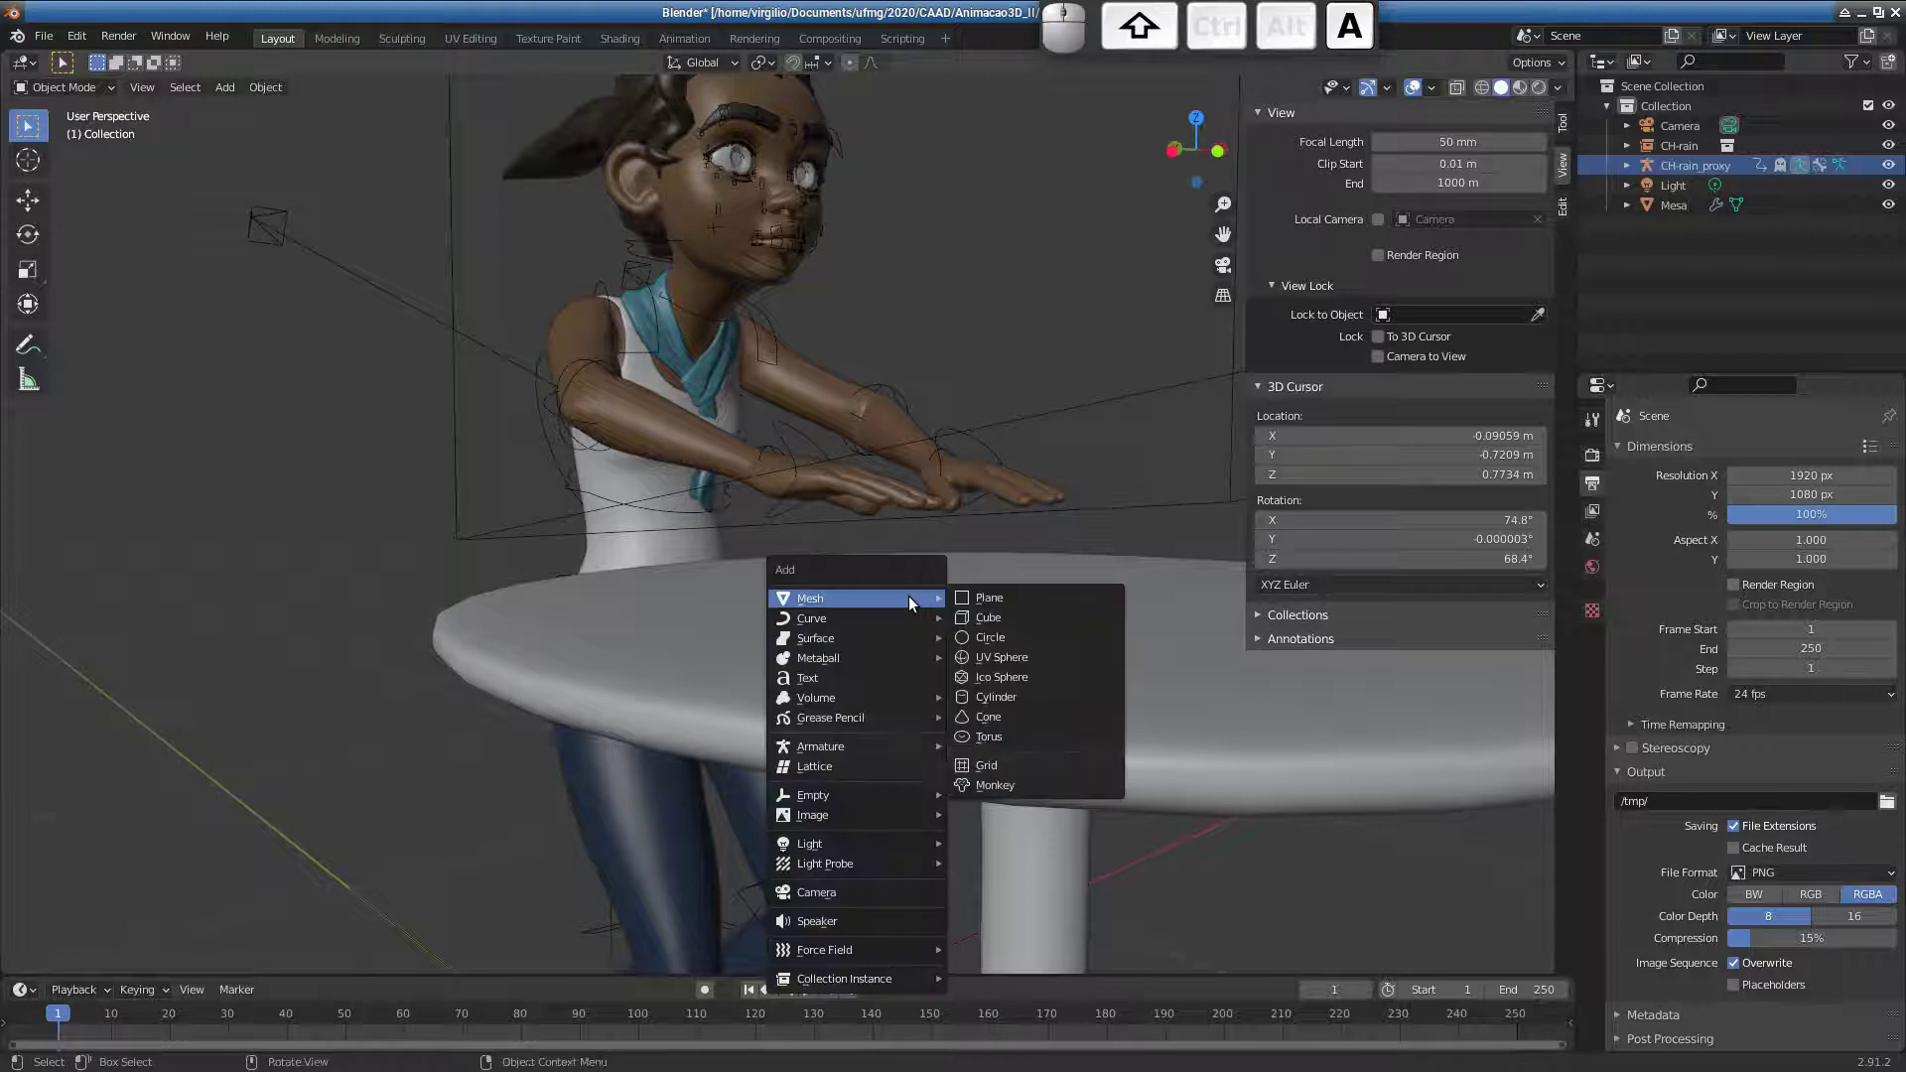
mouse_move(813, 803)
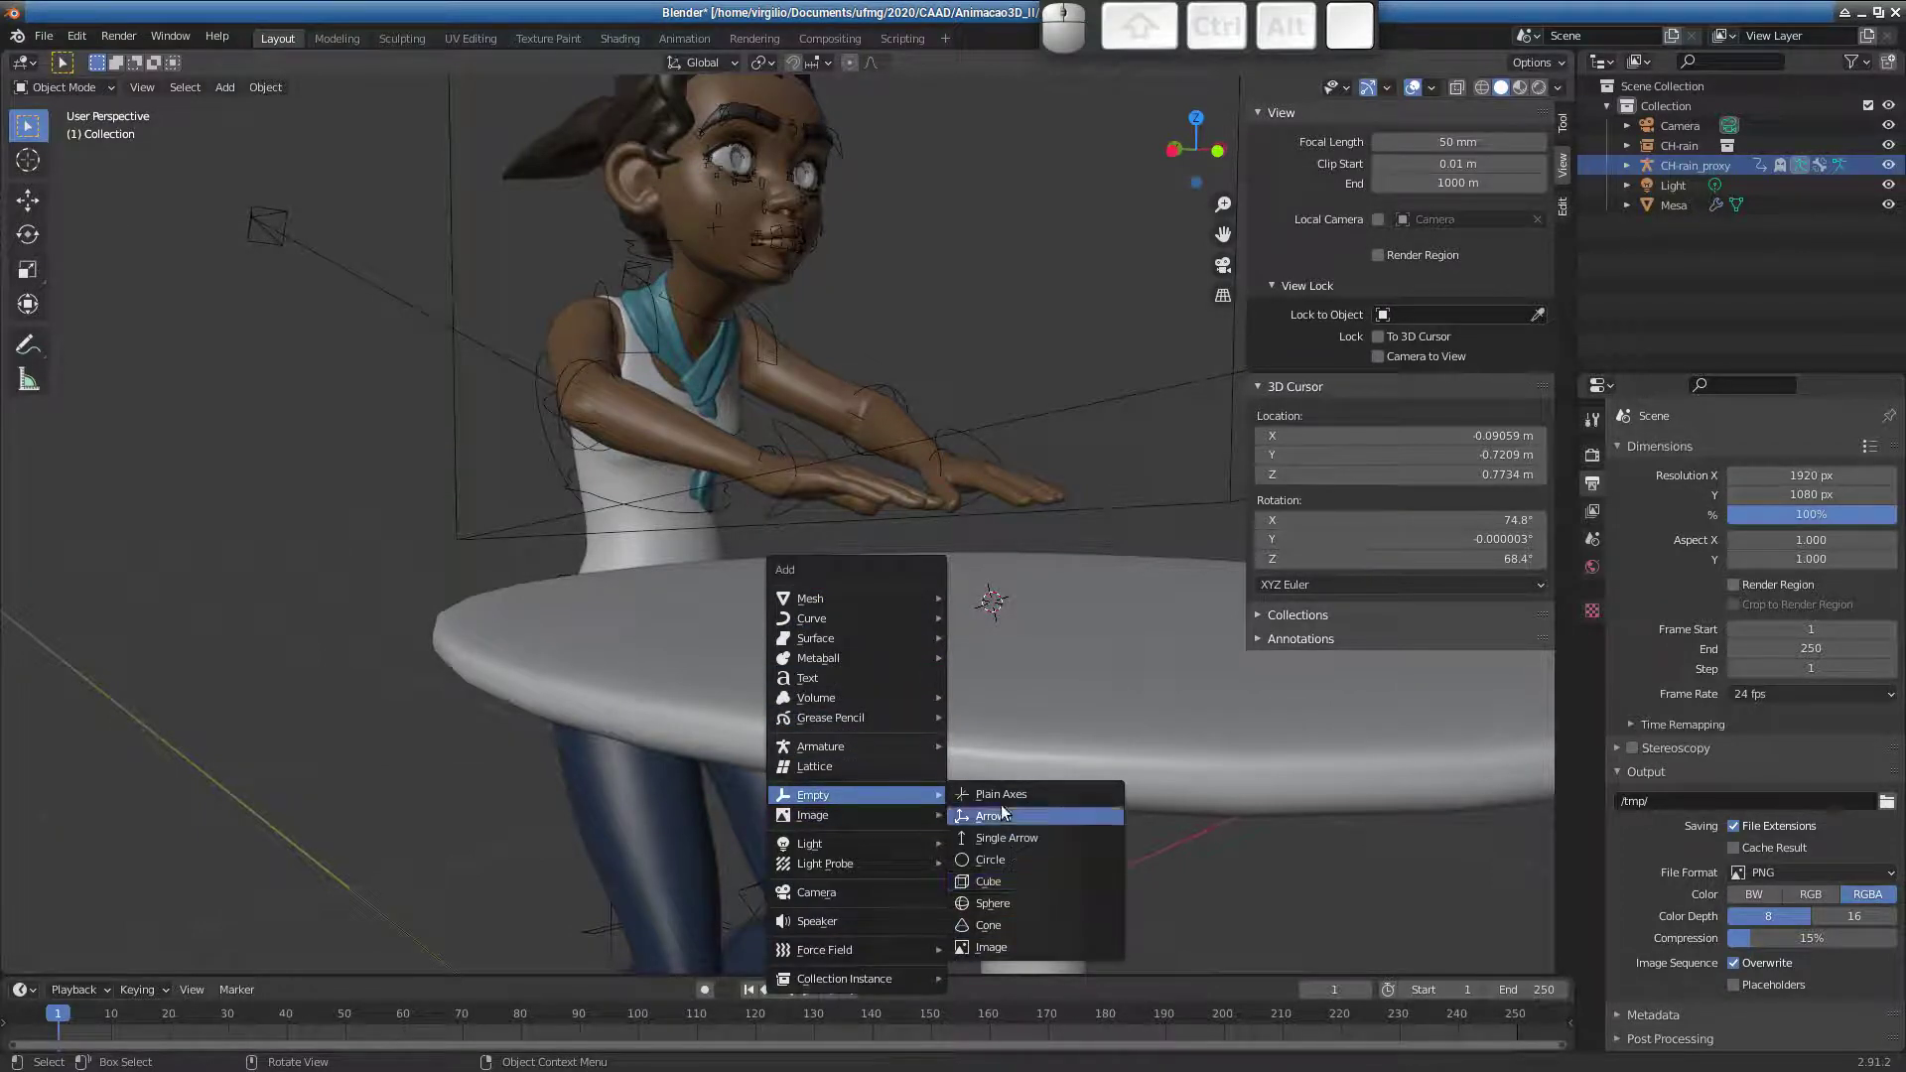
left_click(1014, 863)
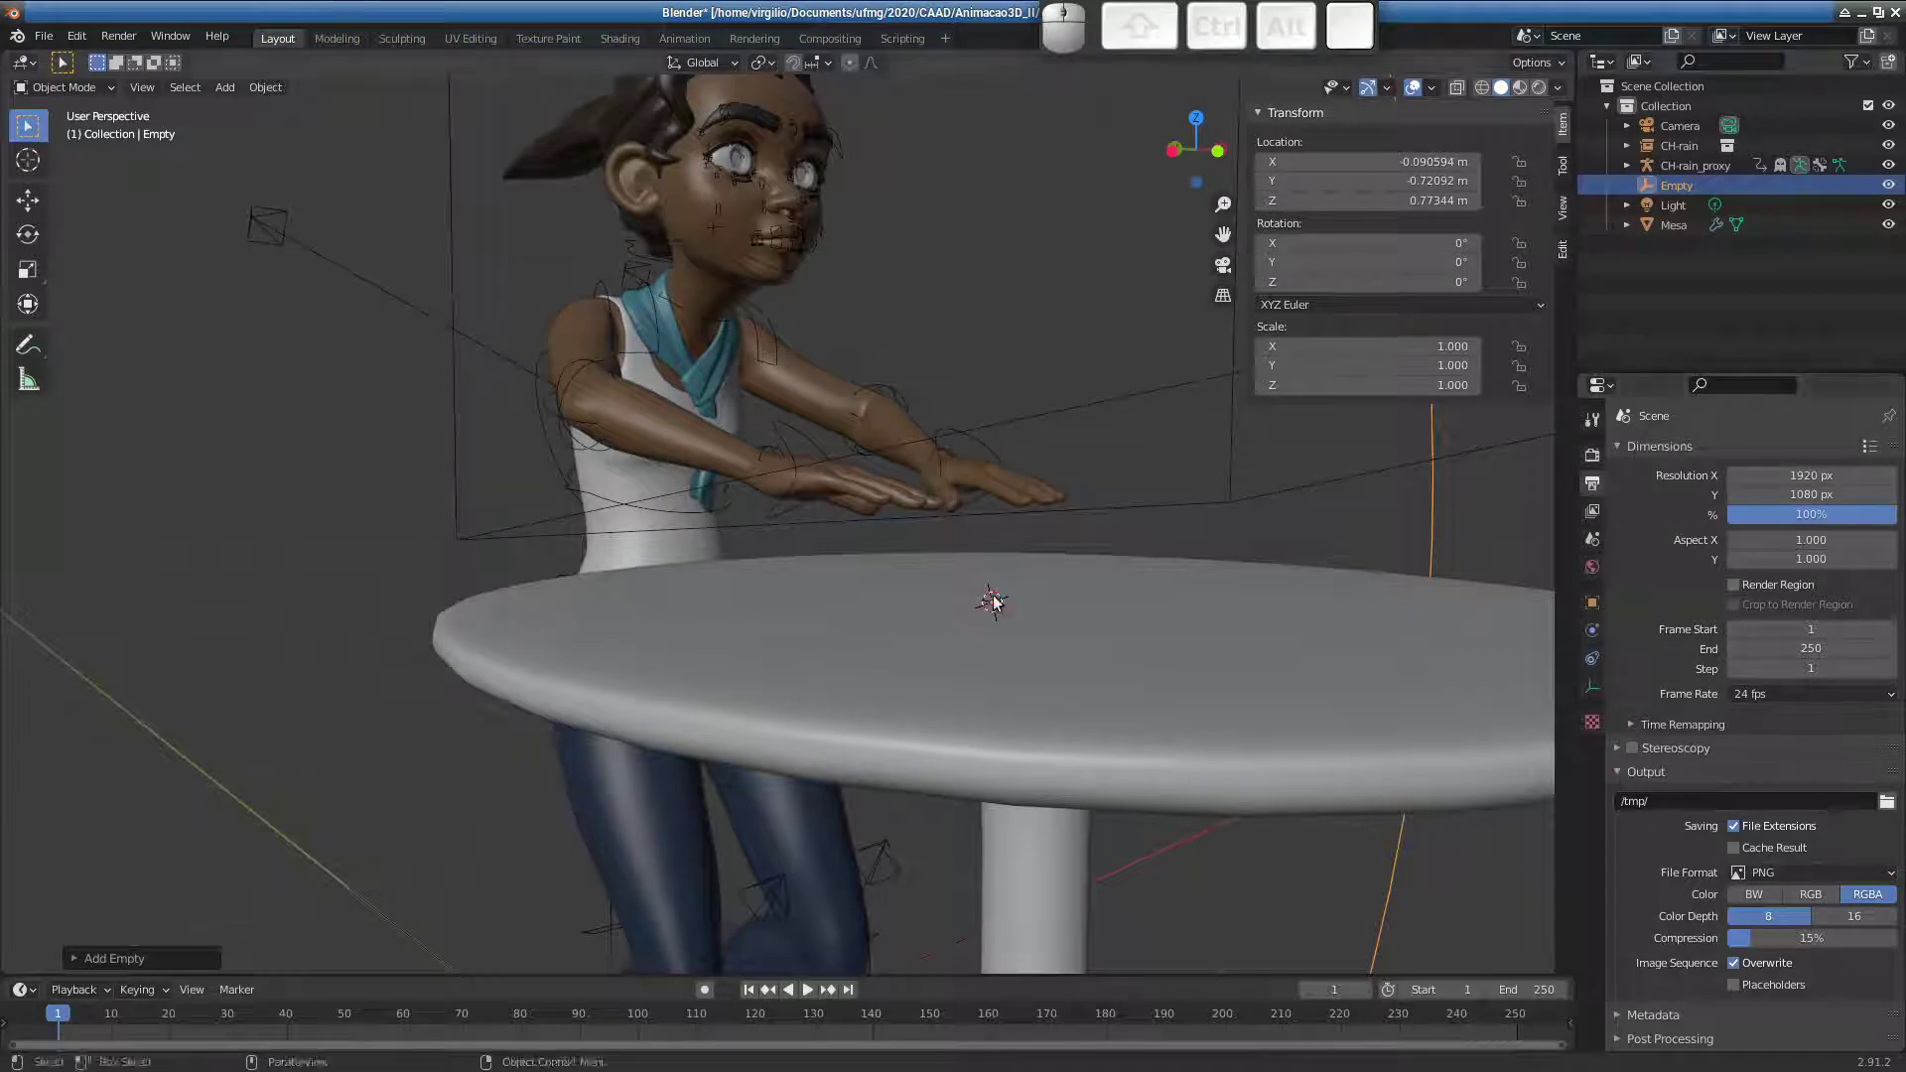
left_click(1591, 687)
left_click_drag(1823, 499, 874, 513)
- Rename the new circle empty as LimiteBracos
middle_click_drag(1028, 556, 725, 568)
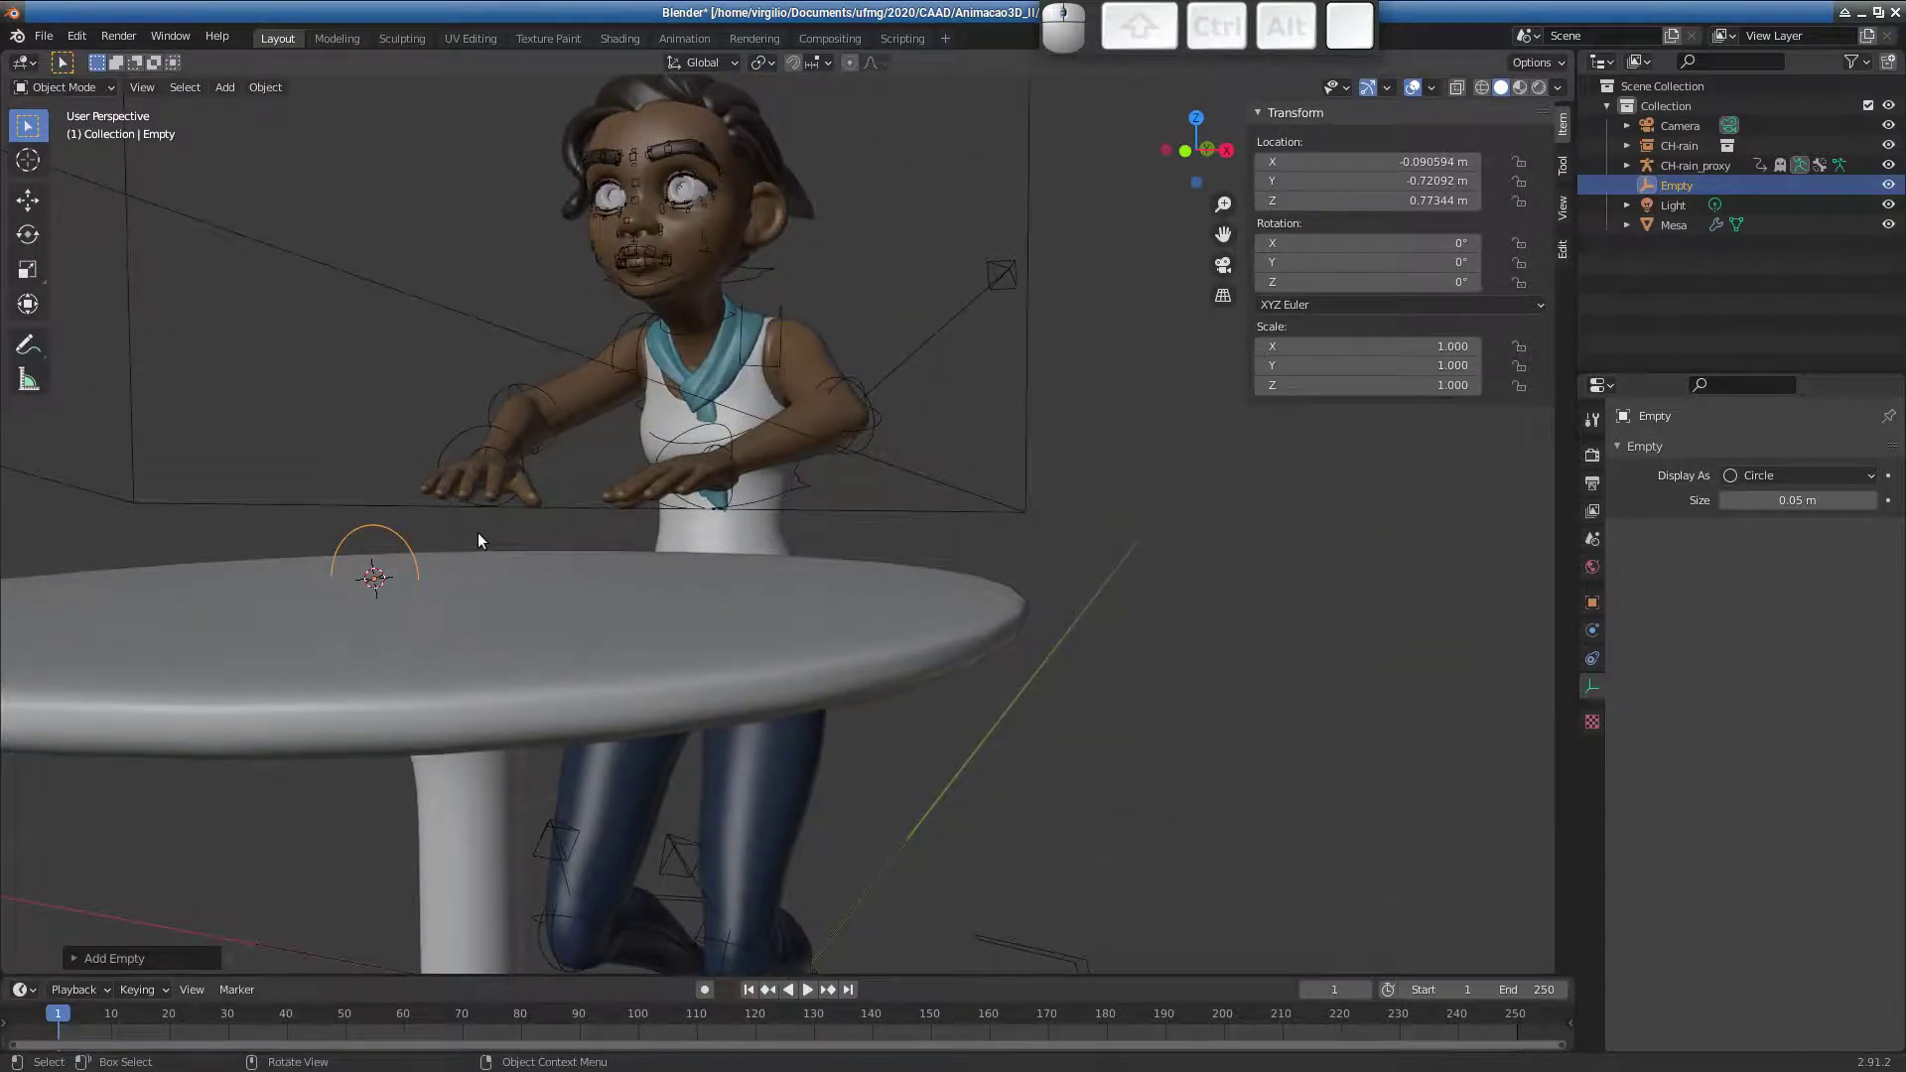
middle_click_drag(479, 533, 345, 553)
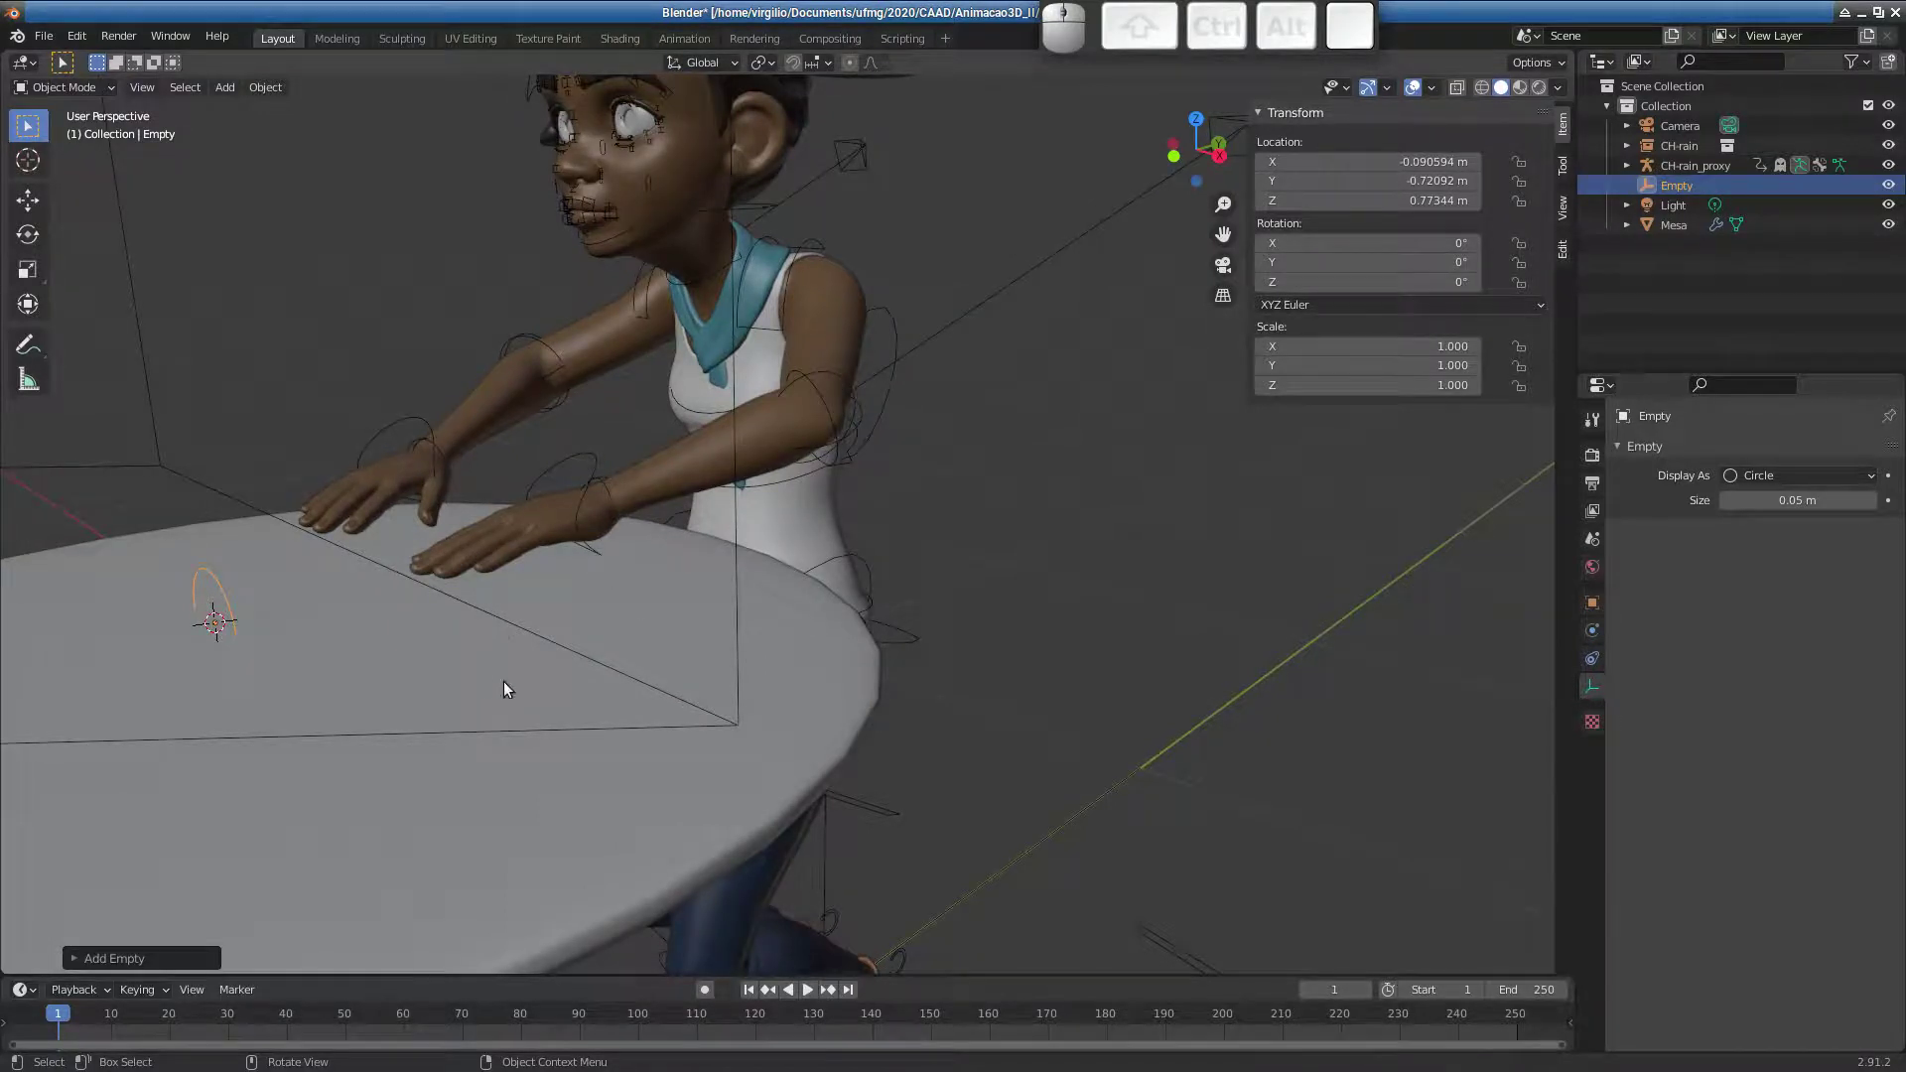
middle_click_drag(503, 686, 218, 551)
key("F2")
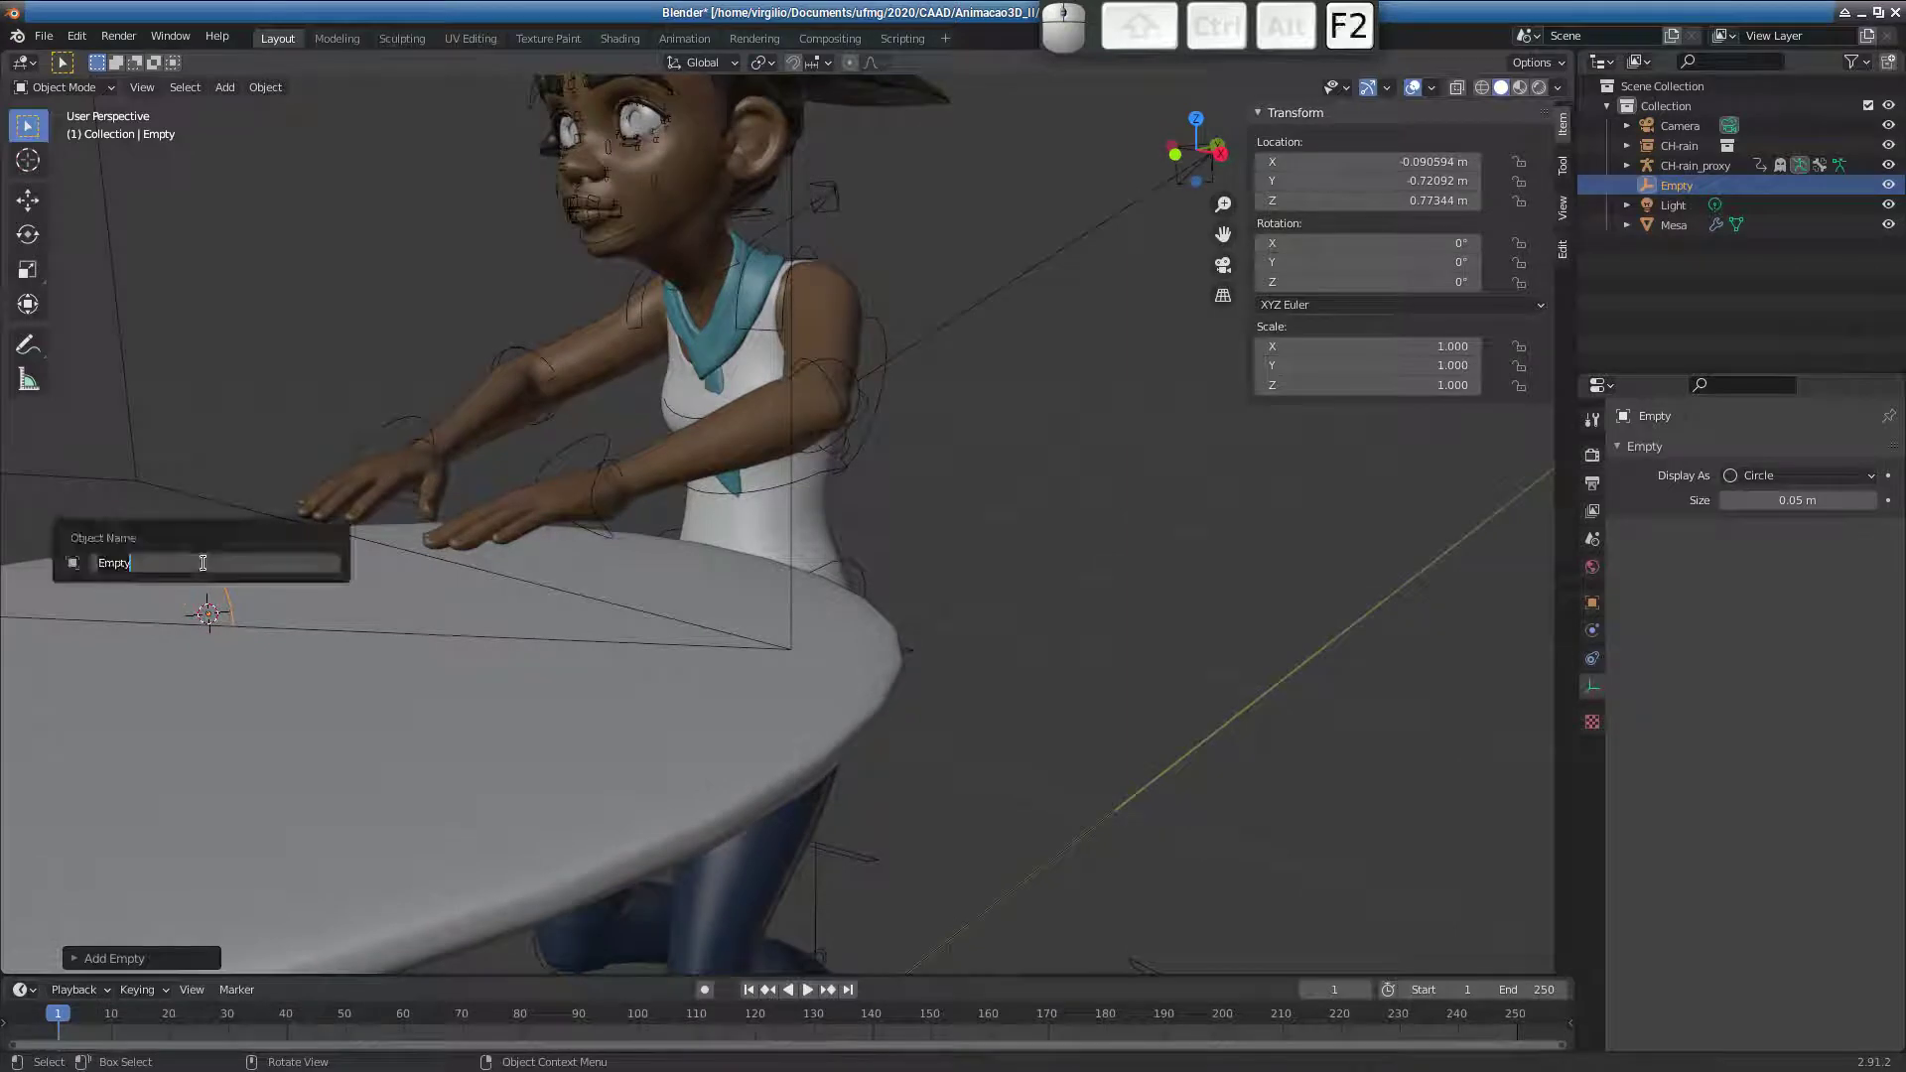
type("imi")
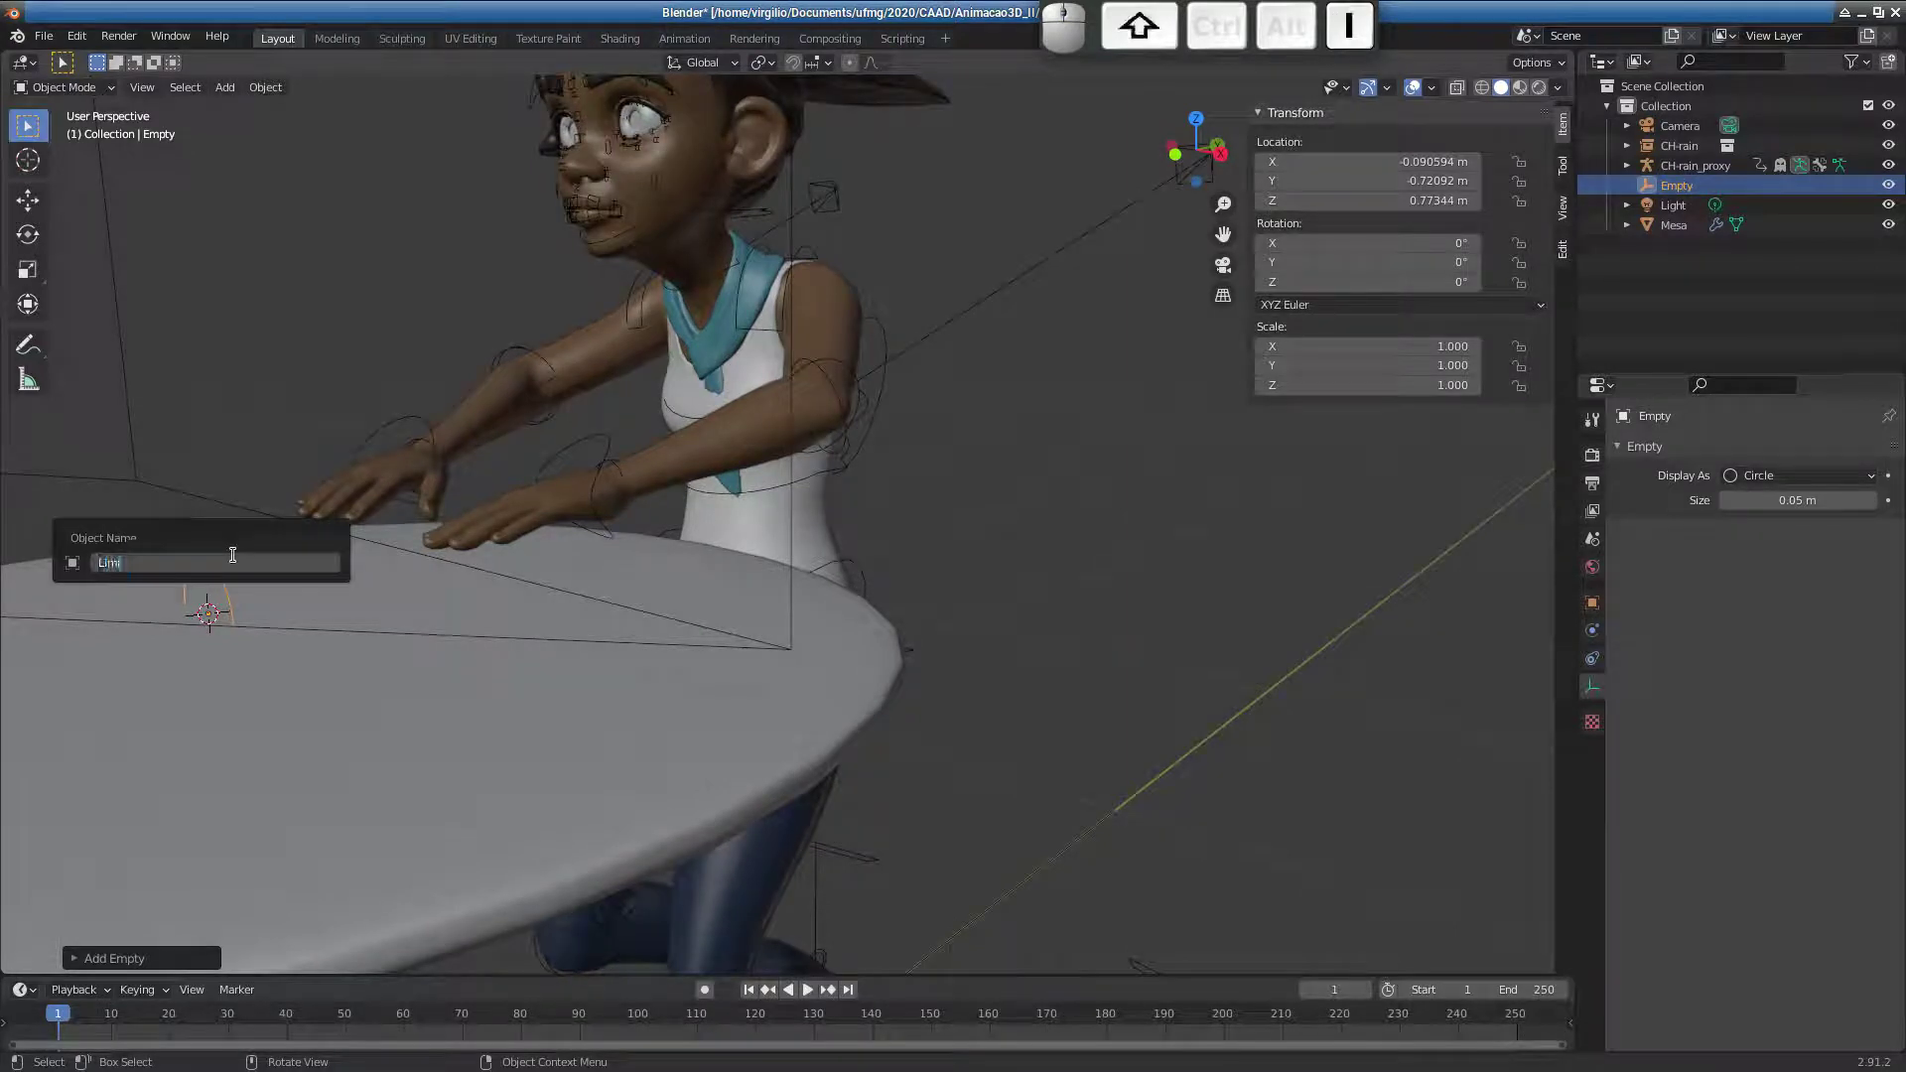
type("teBracos")
key("Return")
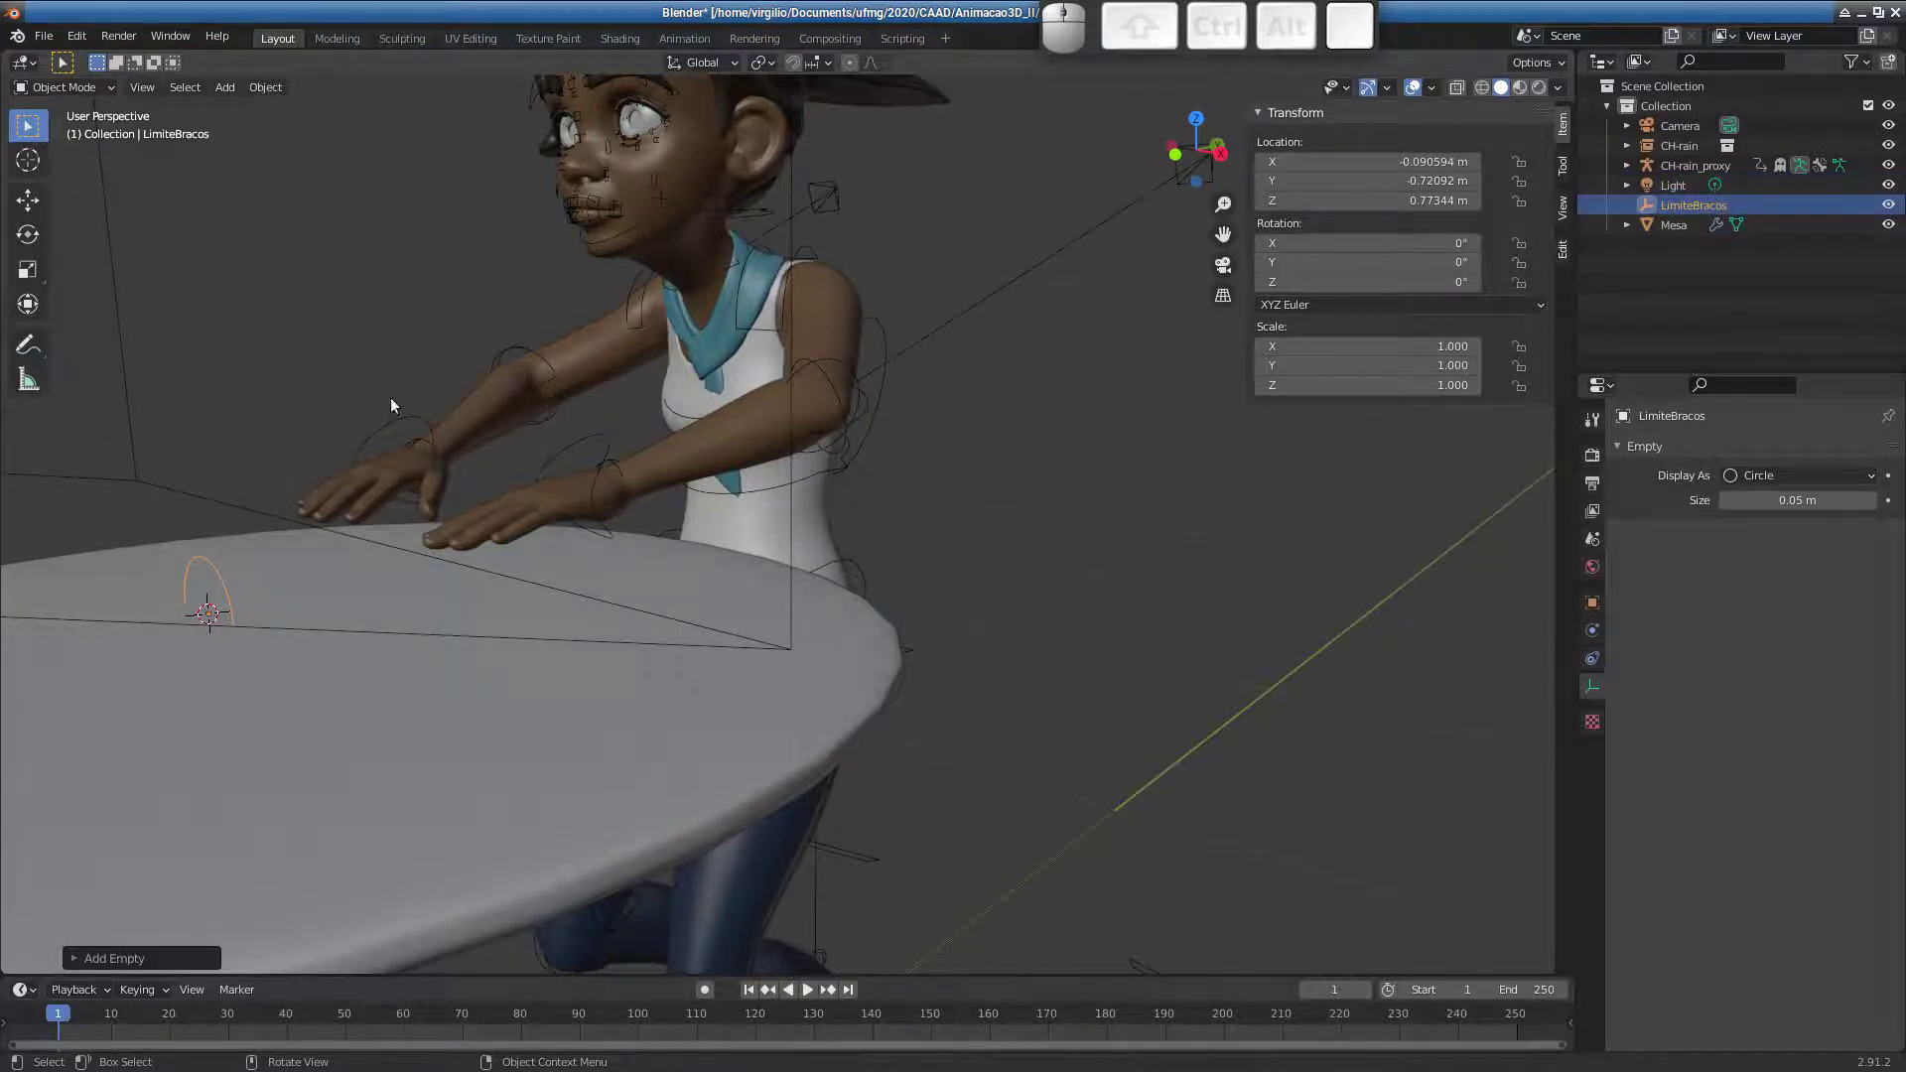
- Return the character rig to Pose Mode and try moving both IK hand controls and both elbow stretch controls
left_click(391, 418)
key("ctrl+Tab")
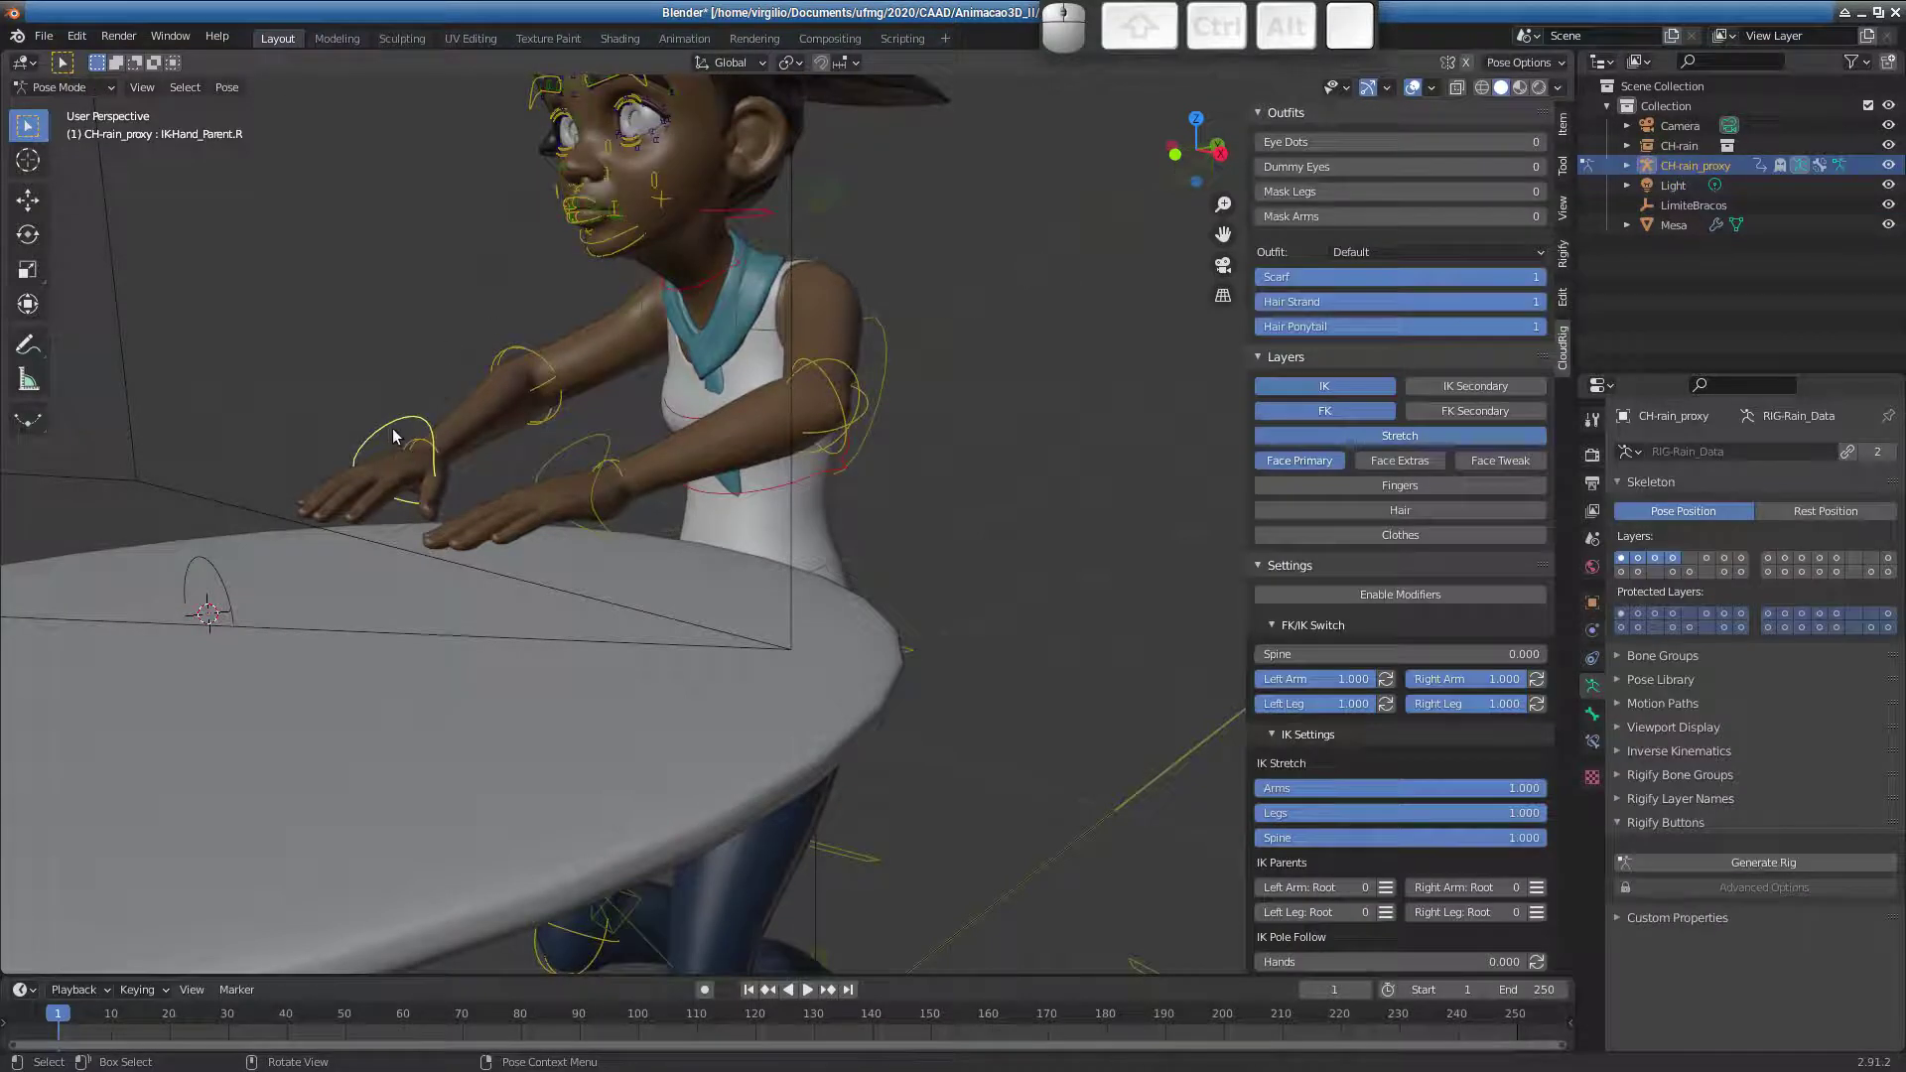
key("g")
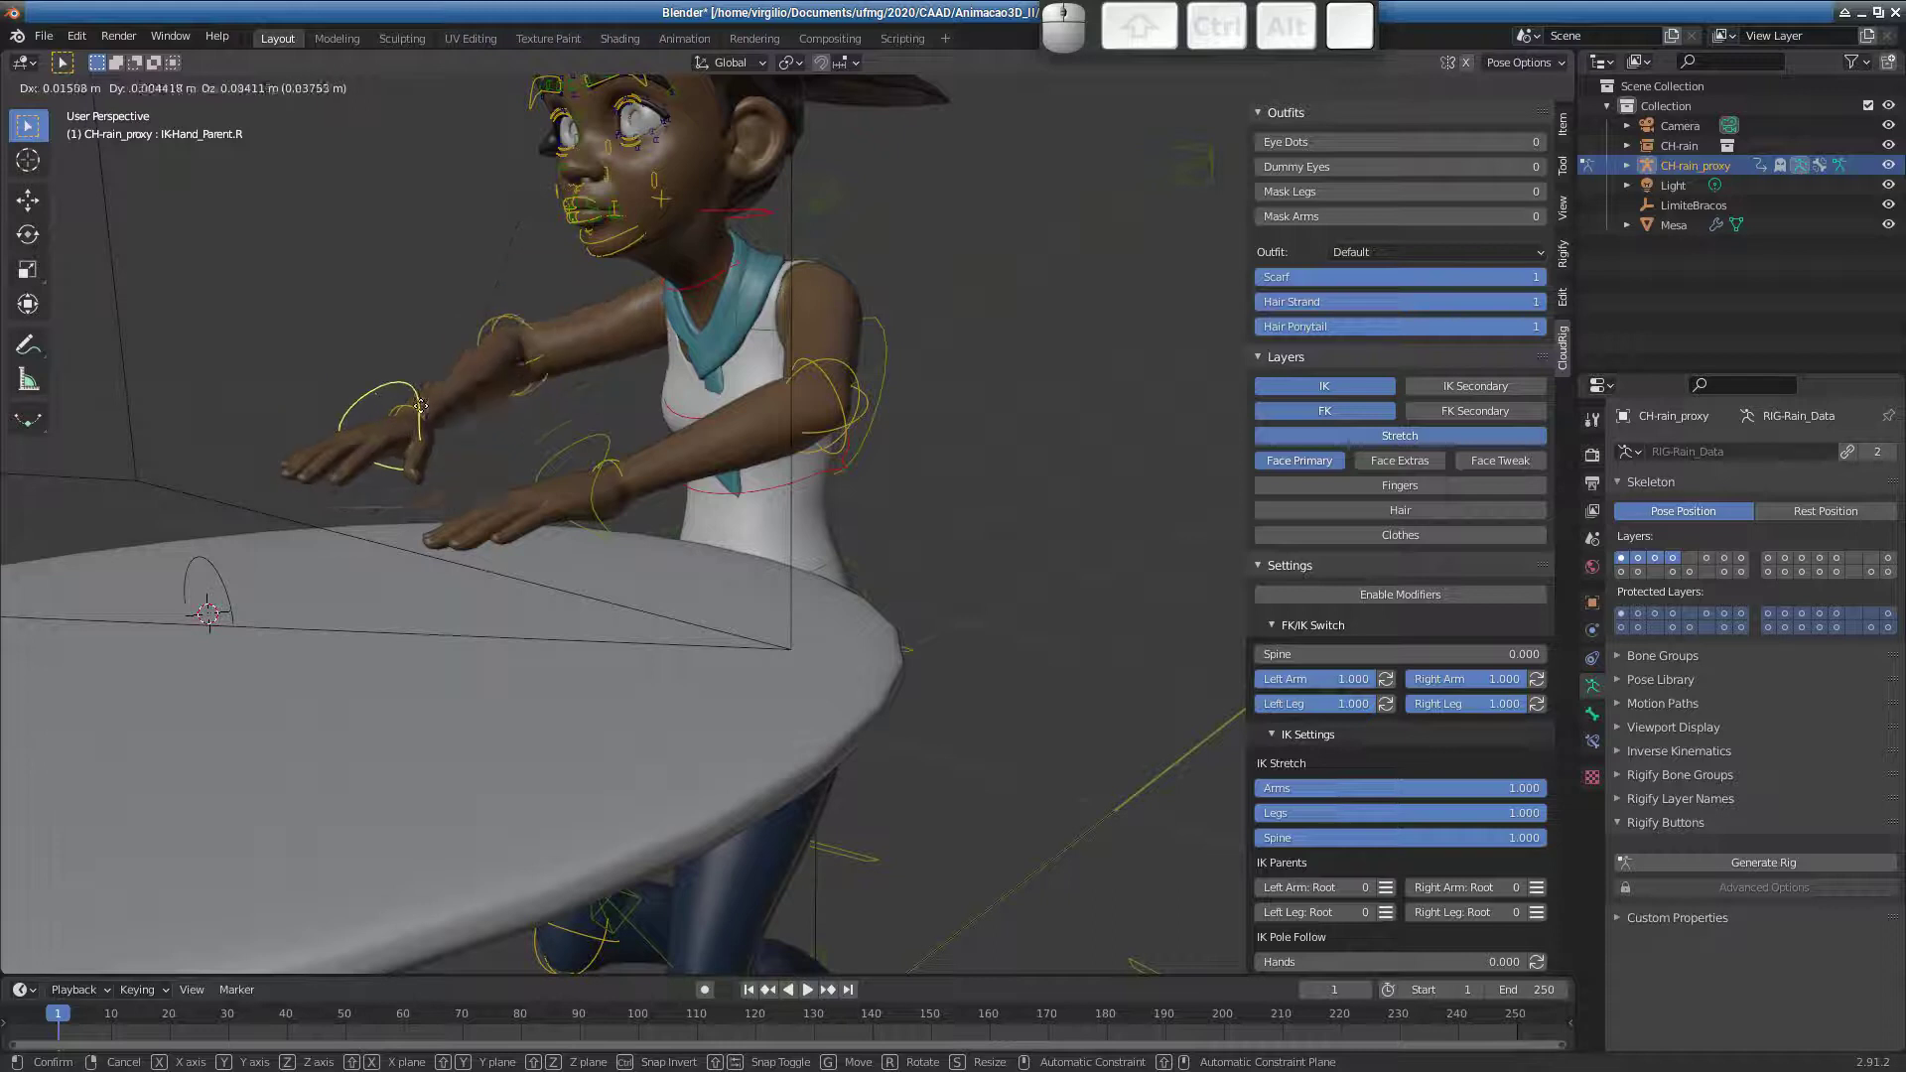
key("Escape")
left_click(540, 401)
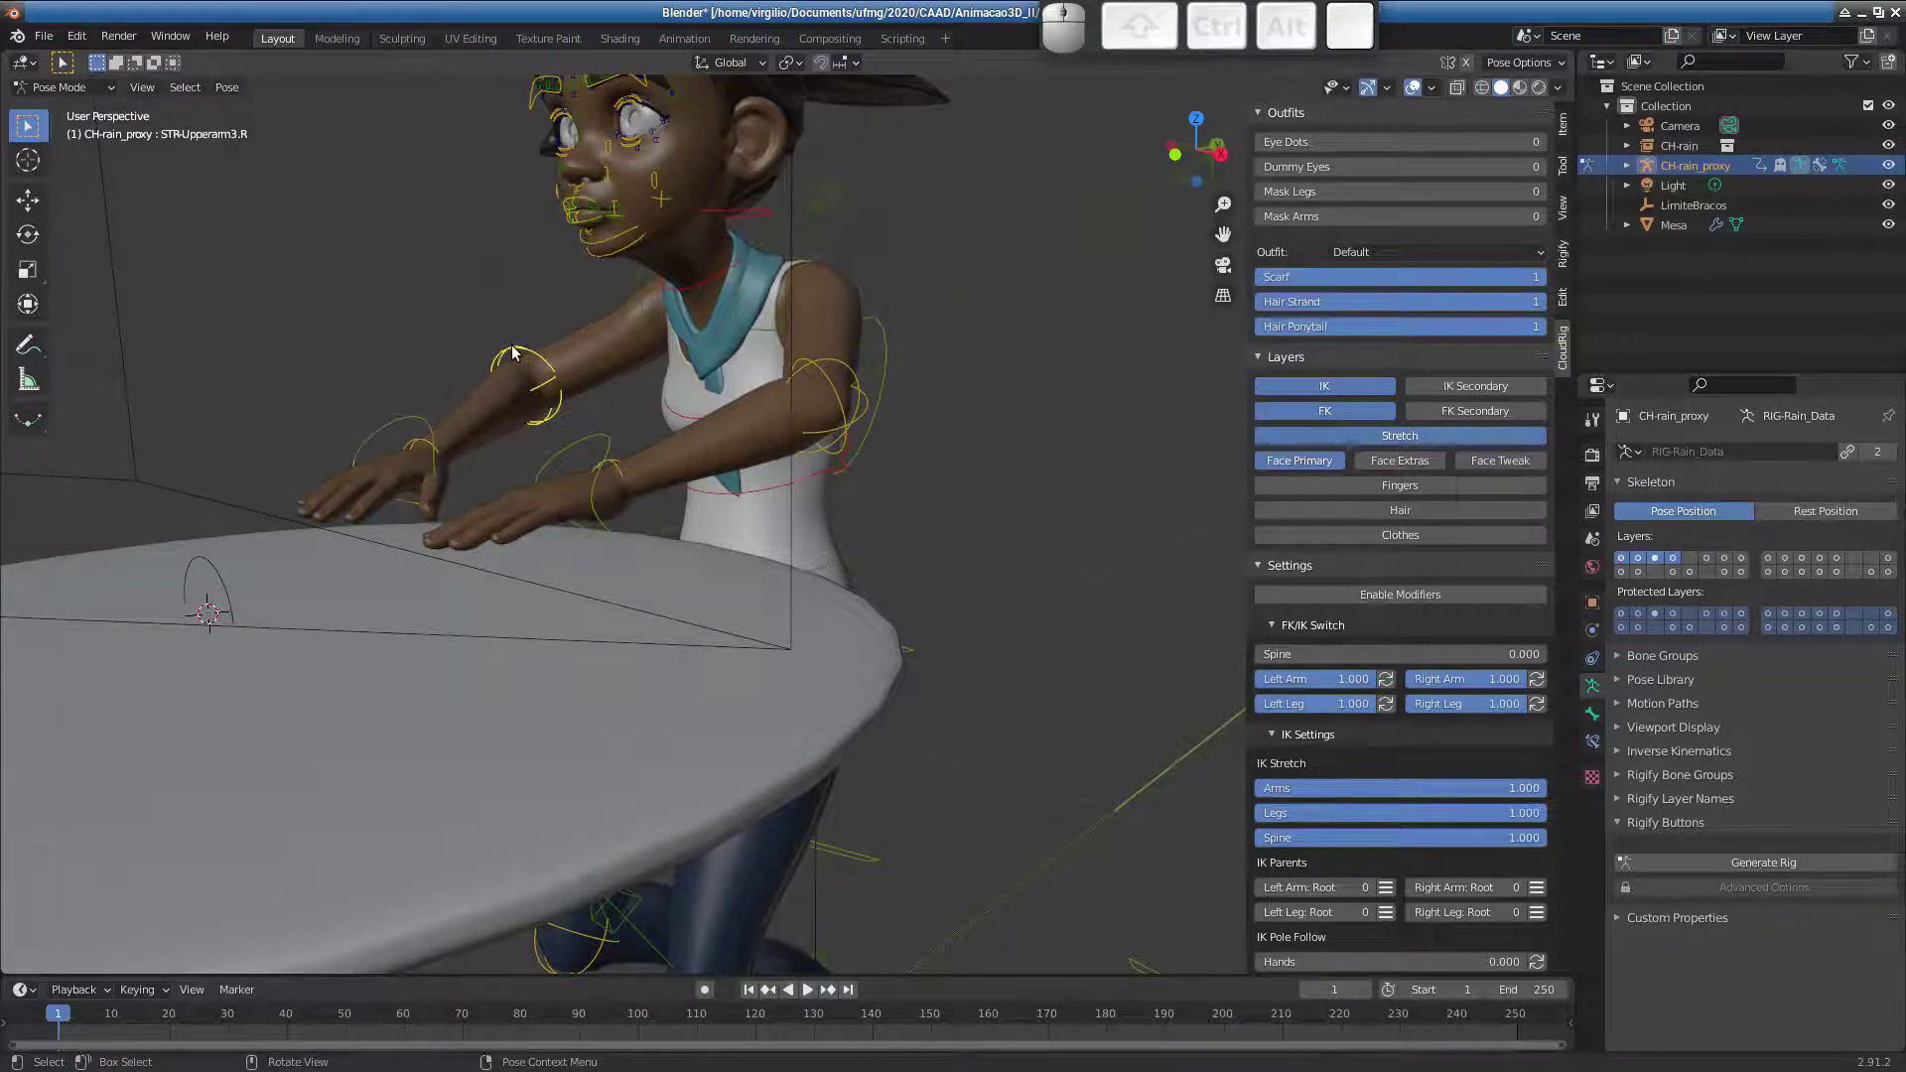
key("g")
key("Escape")
left_click(831, 394)
key("g")
key("Escape")
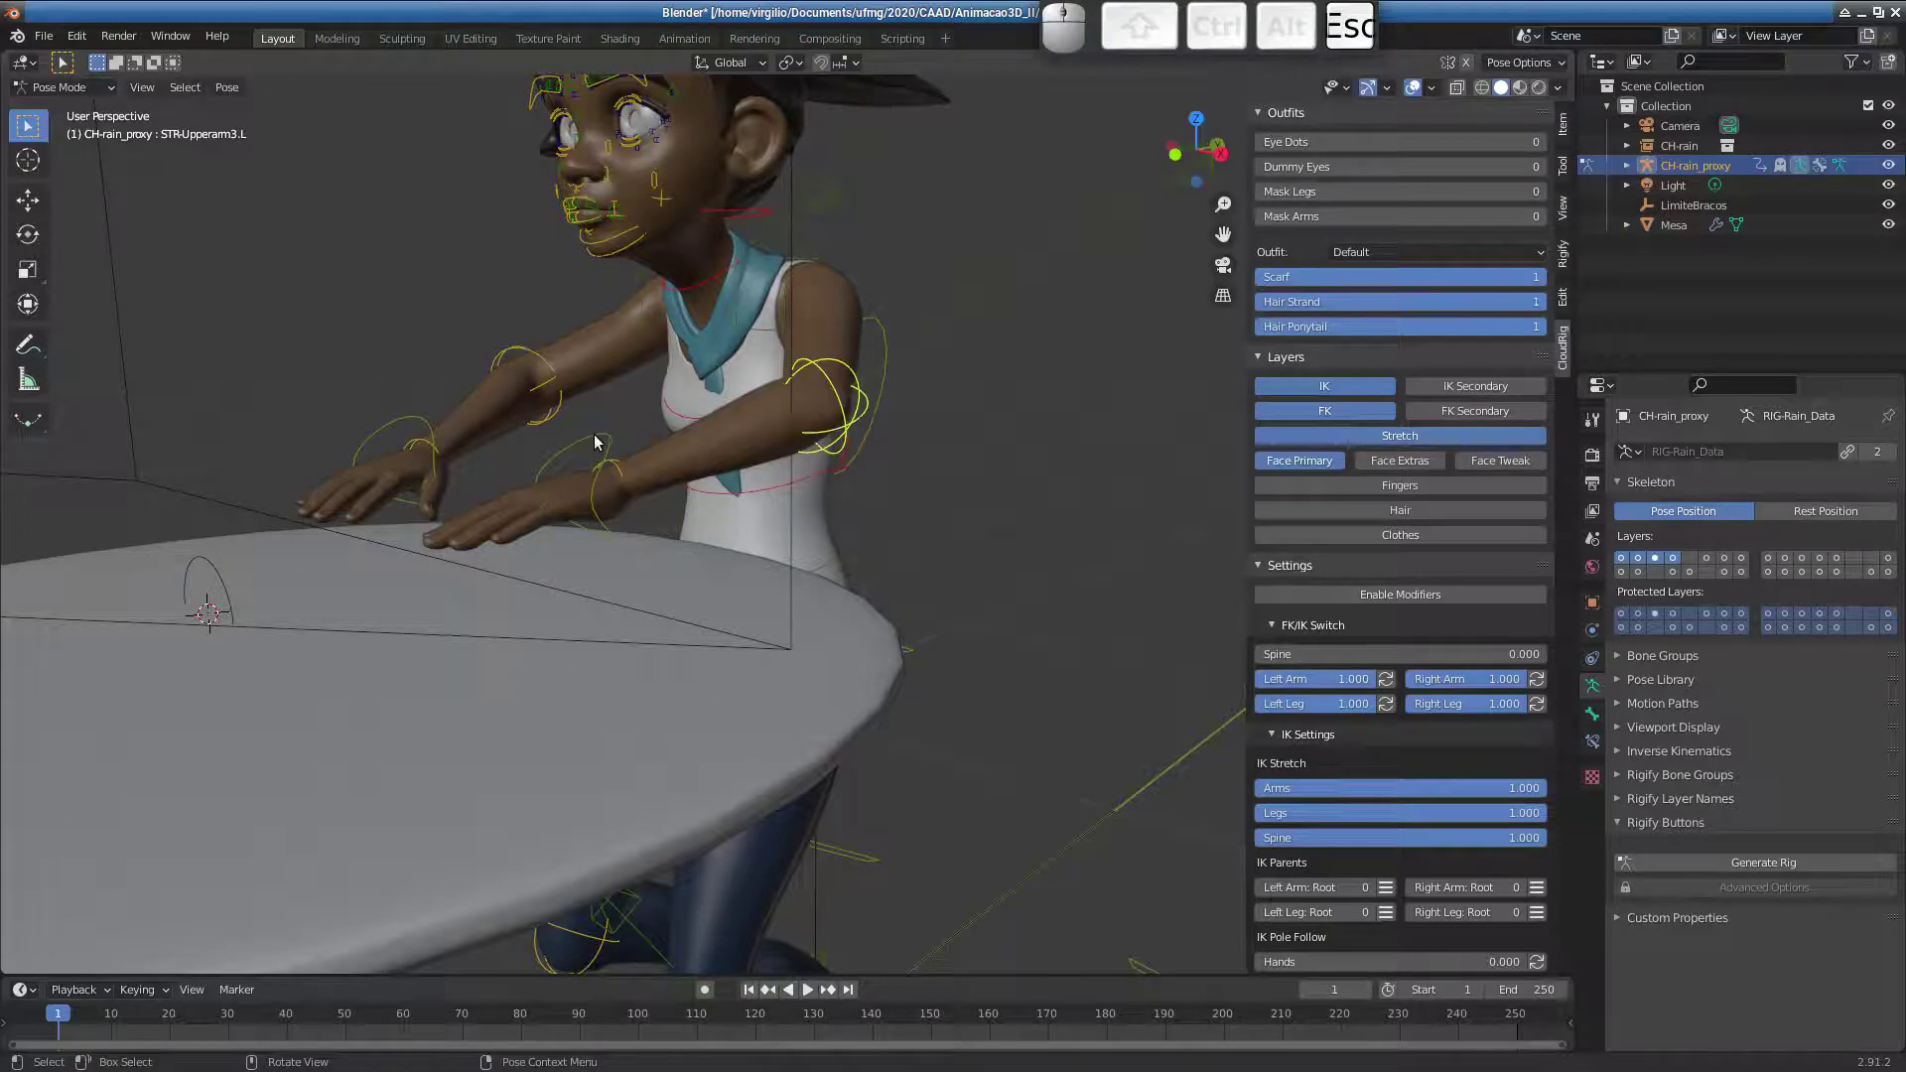
key("g")
key("Escape")
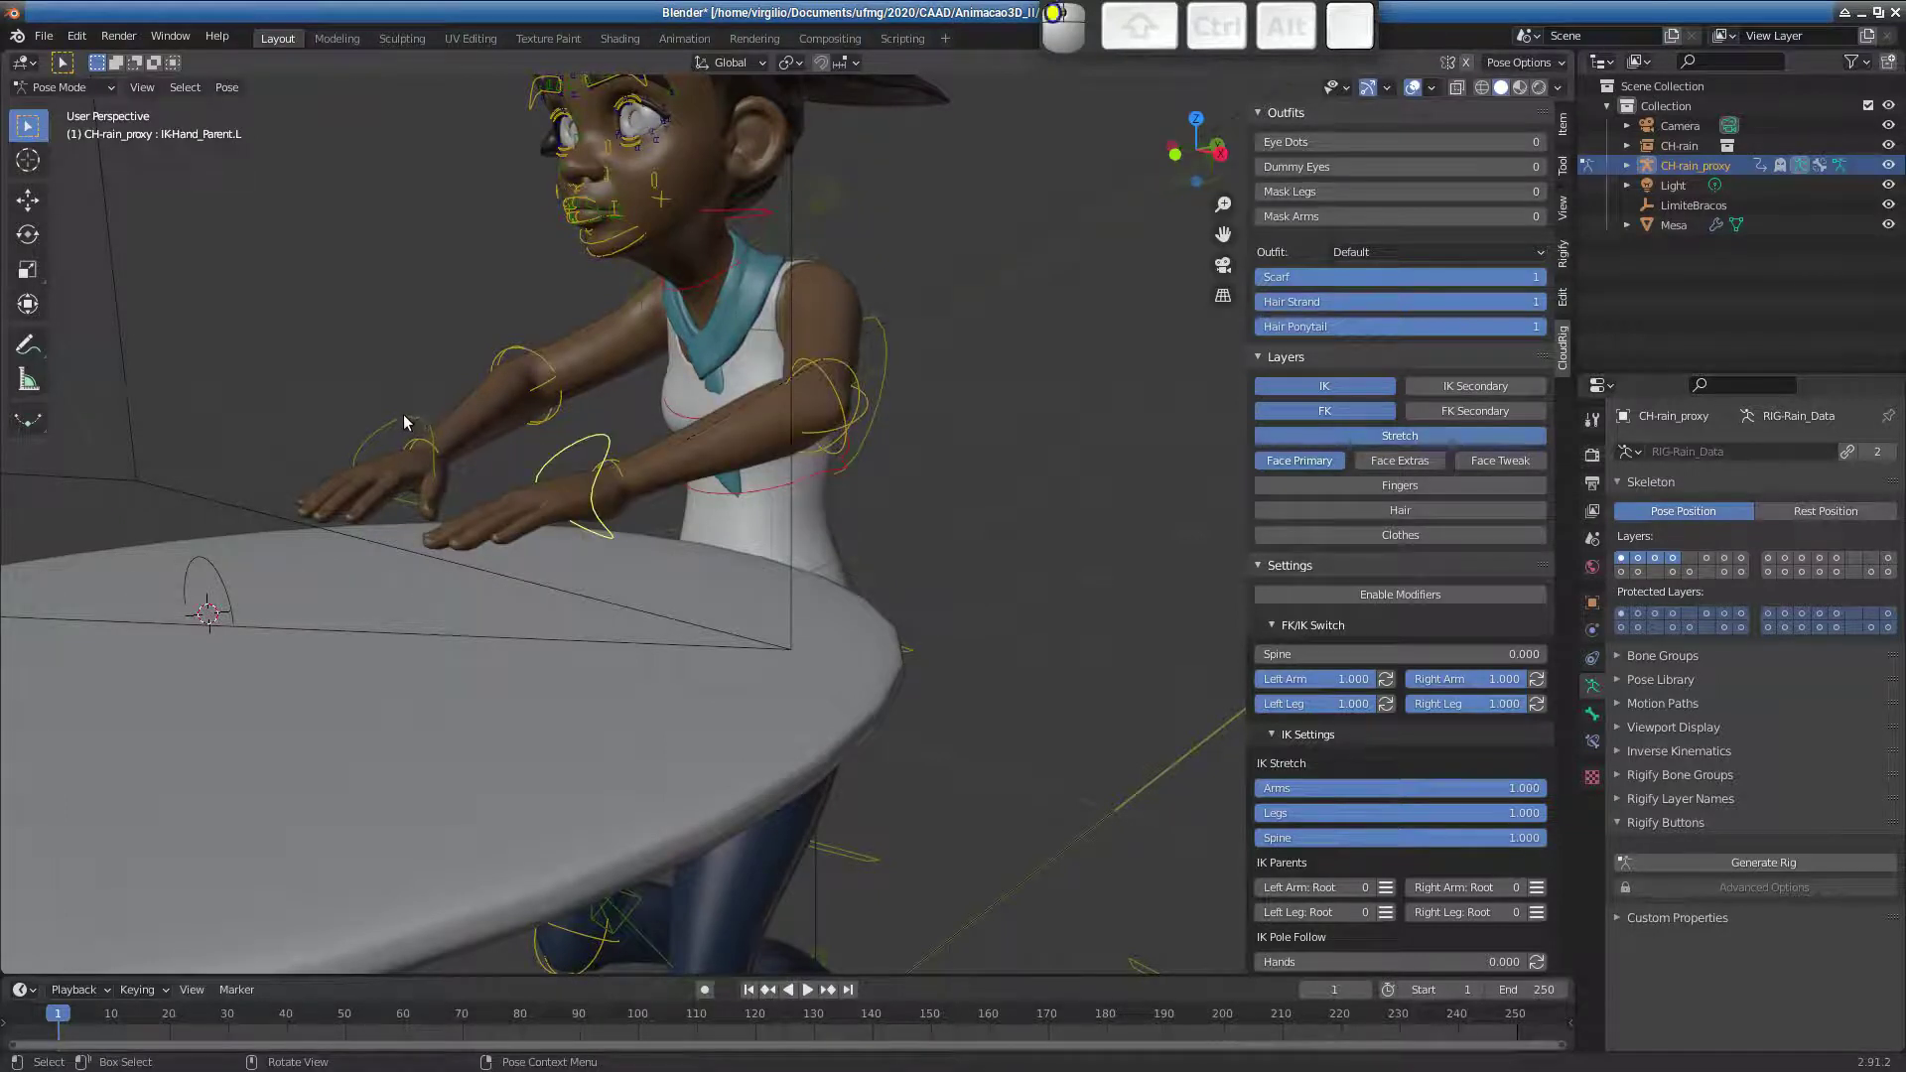
- Select the right IK hand control and open its bone constraint settings
left_click(403, 414)
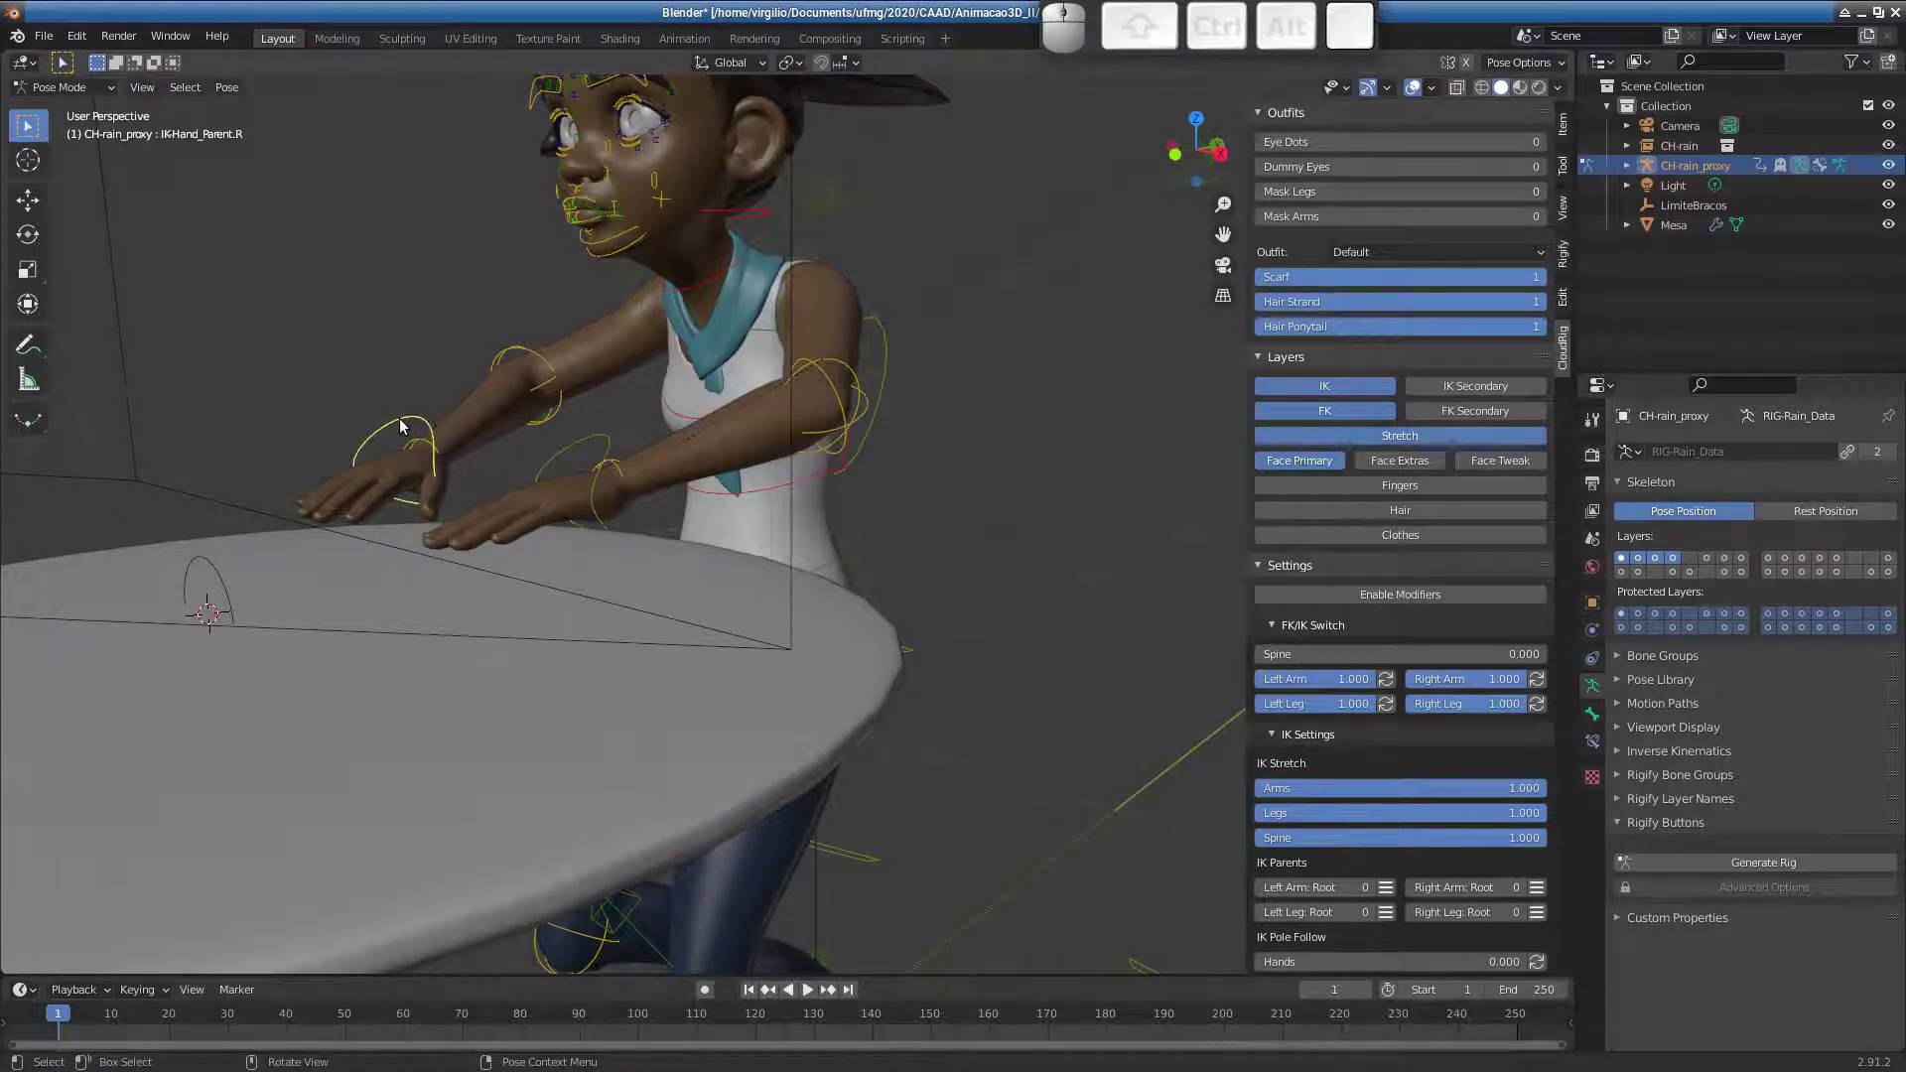
left_click(1592, 742)
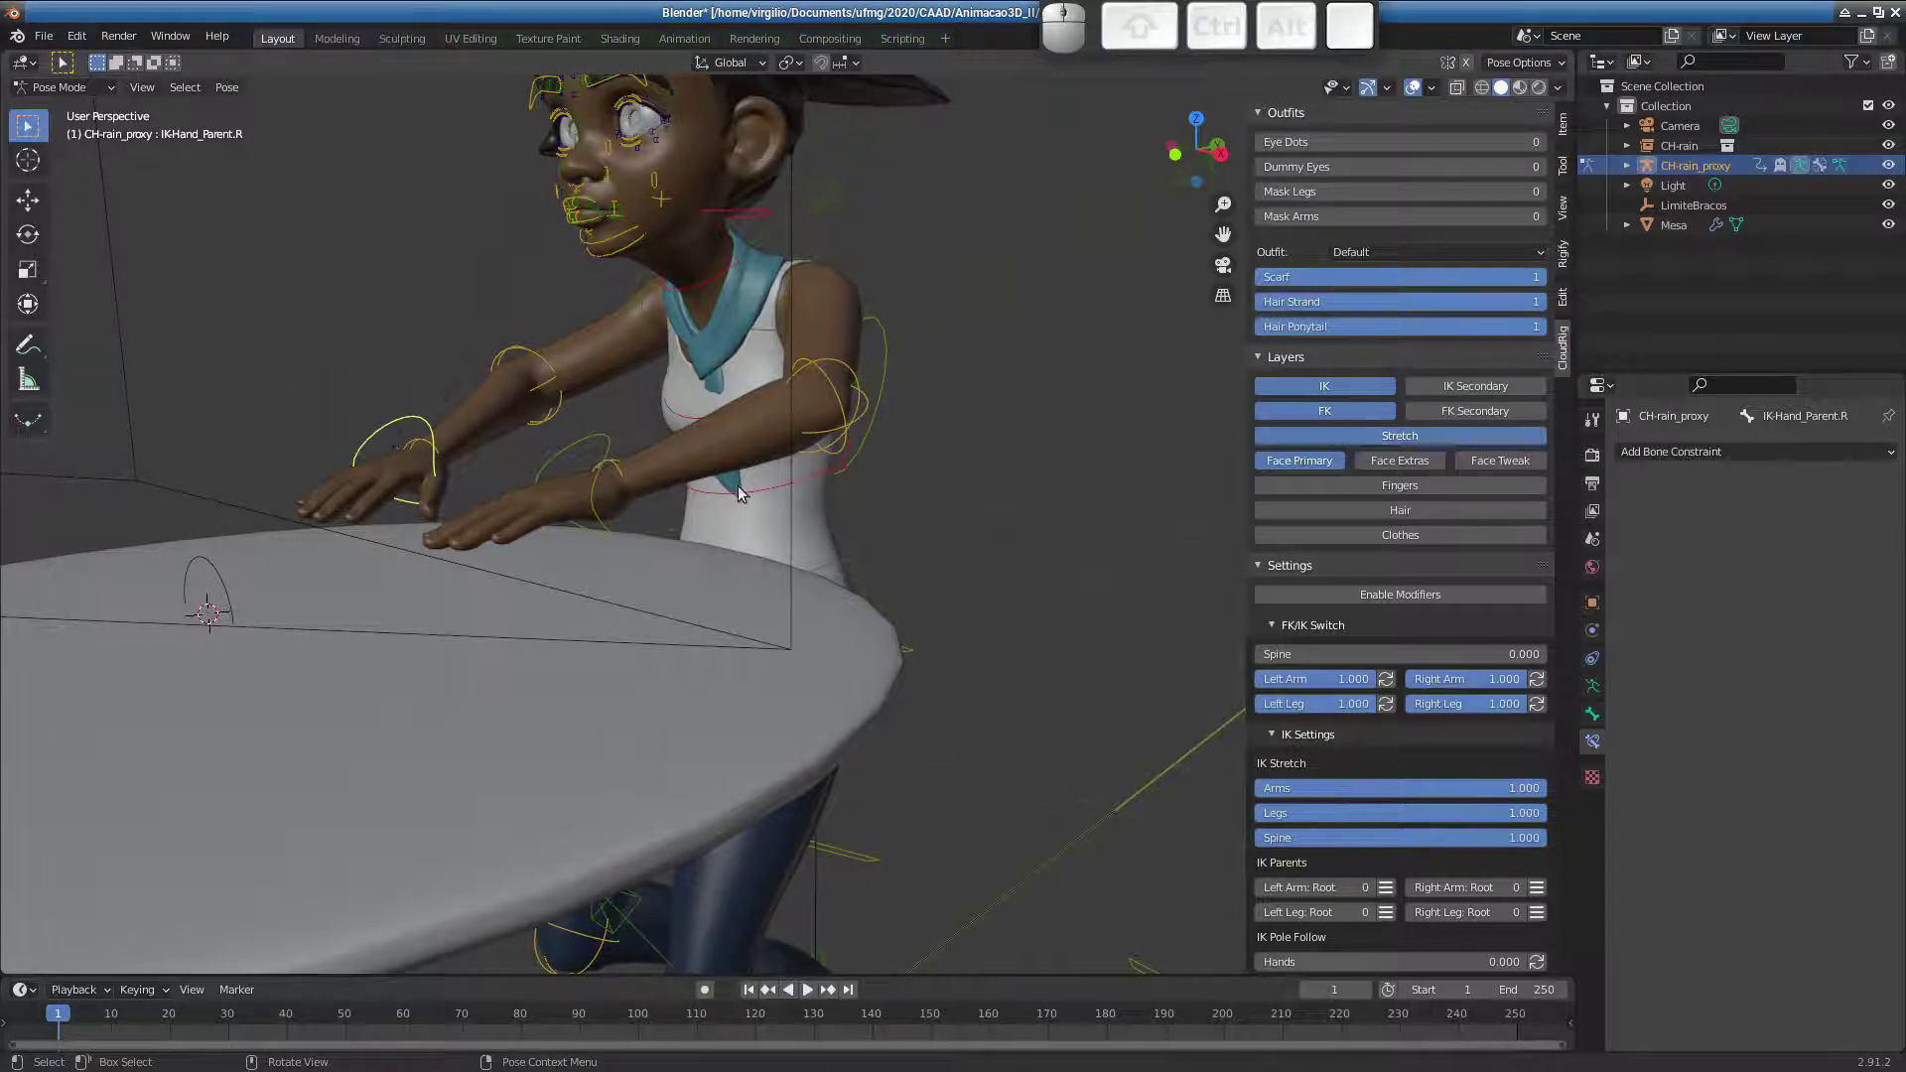
left_click(1595, 660)
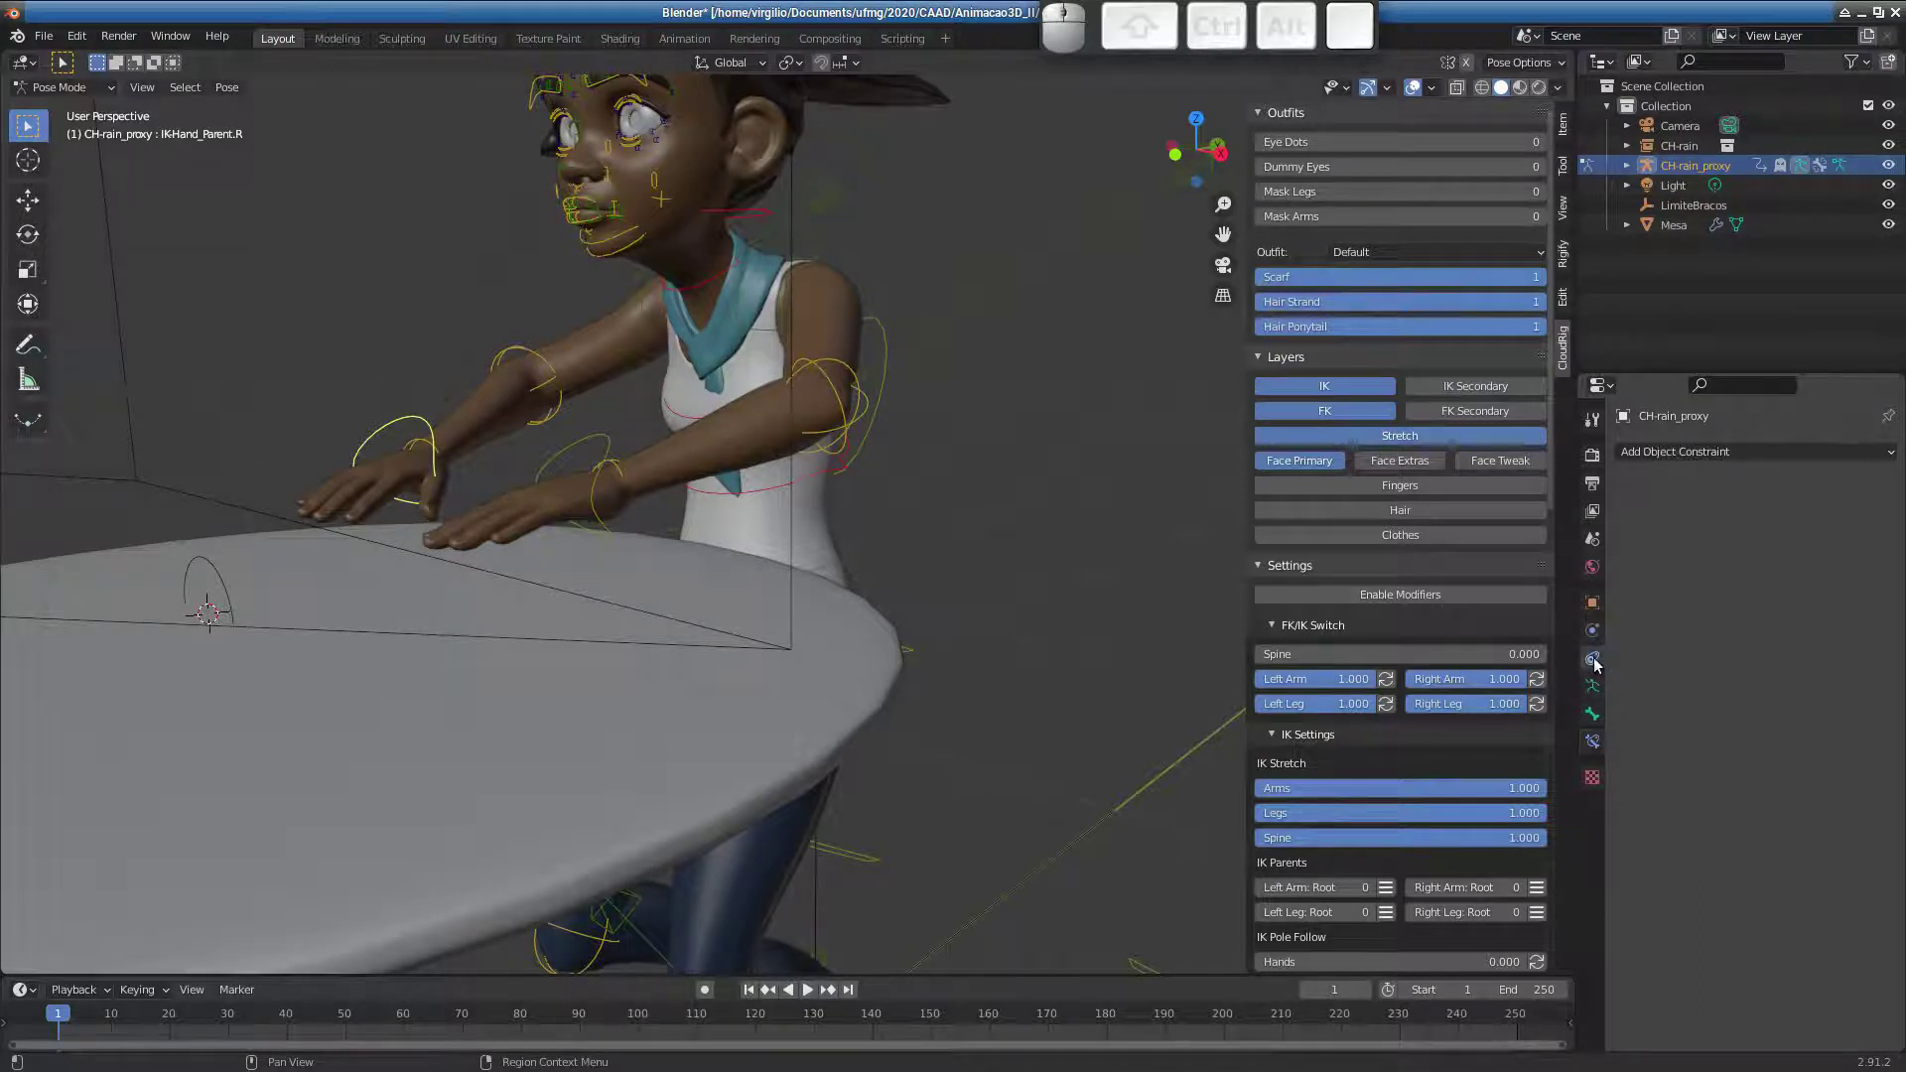
left_click(1593, 742)
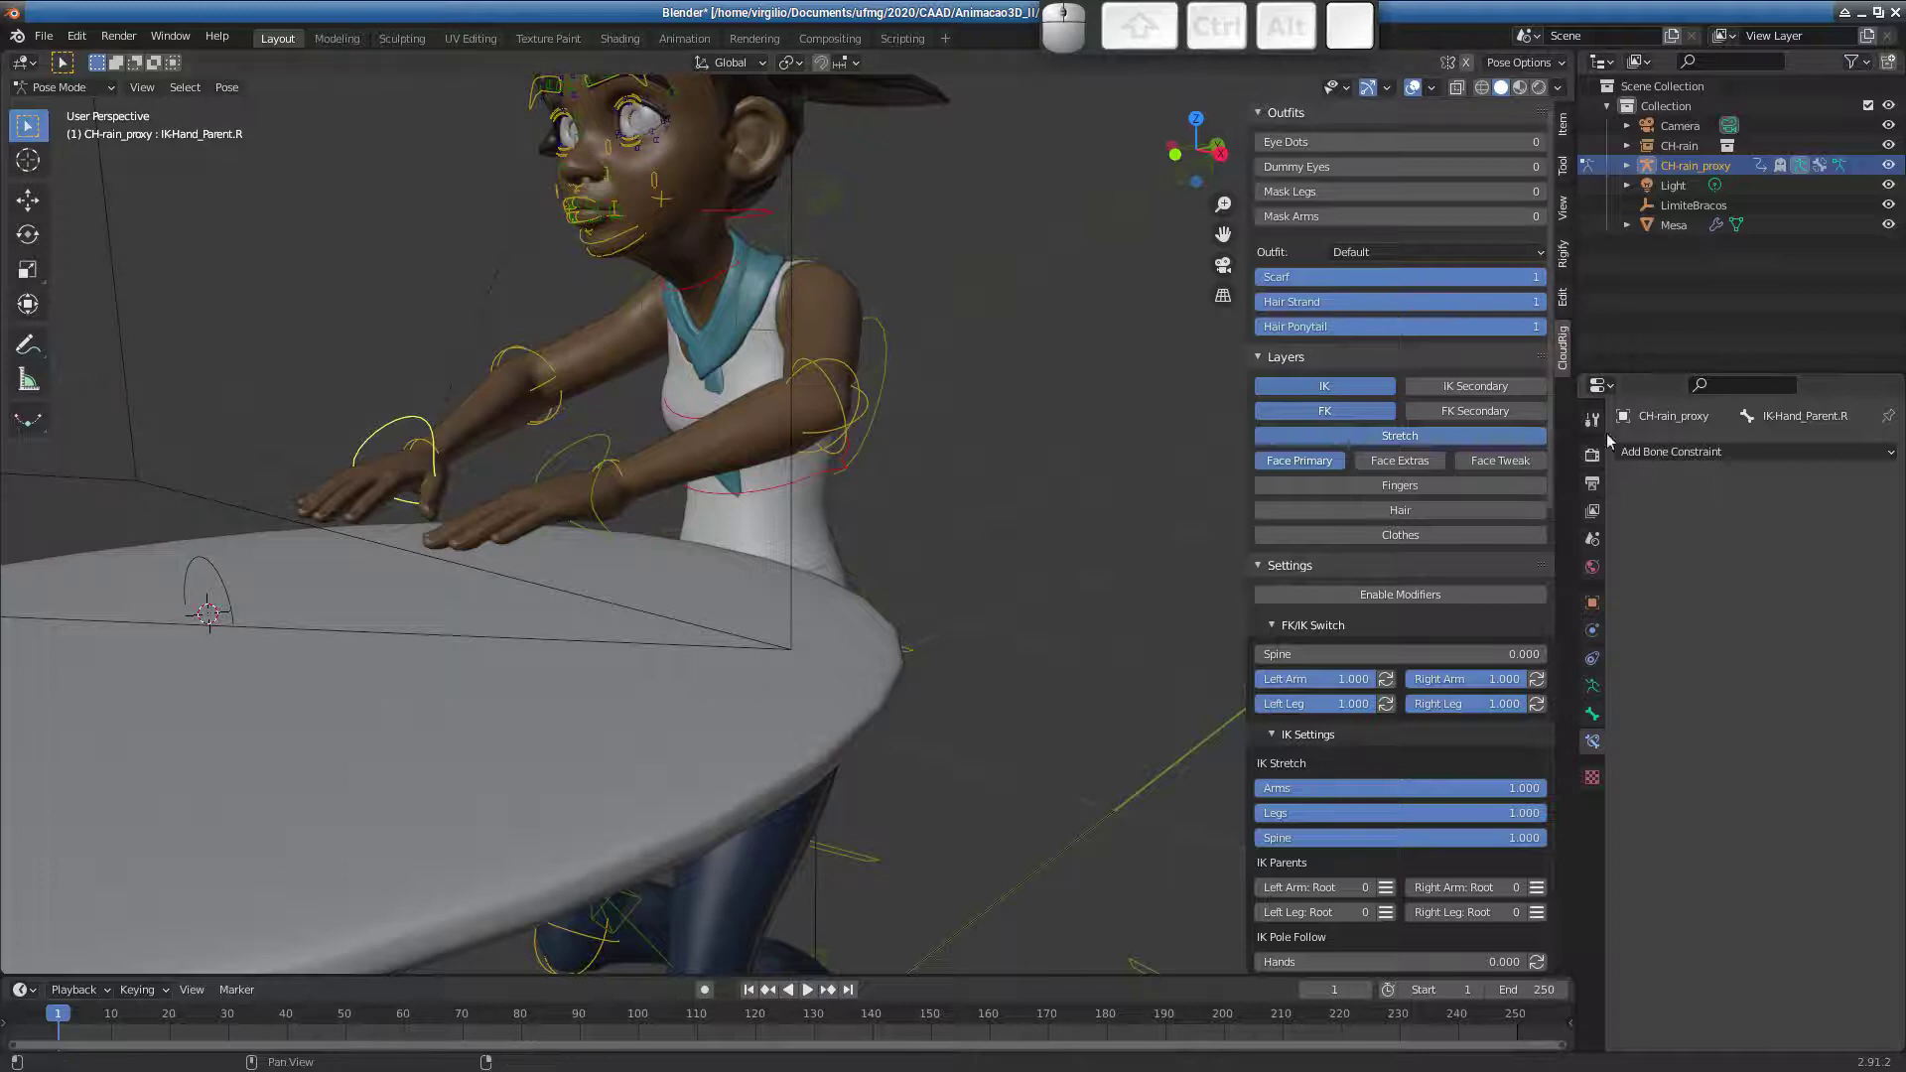
- Try adding a Floor constraint to the right IK hand control, check the full figure, and undo the addition
left_click(1673, 452)
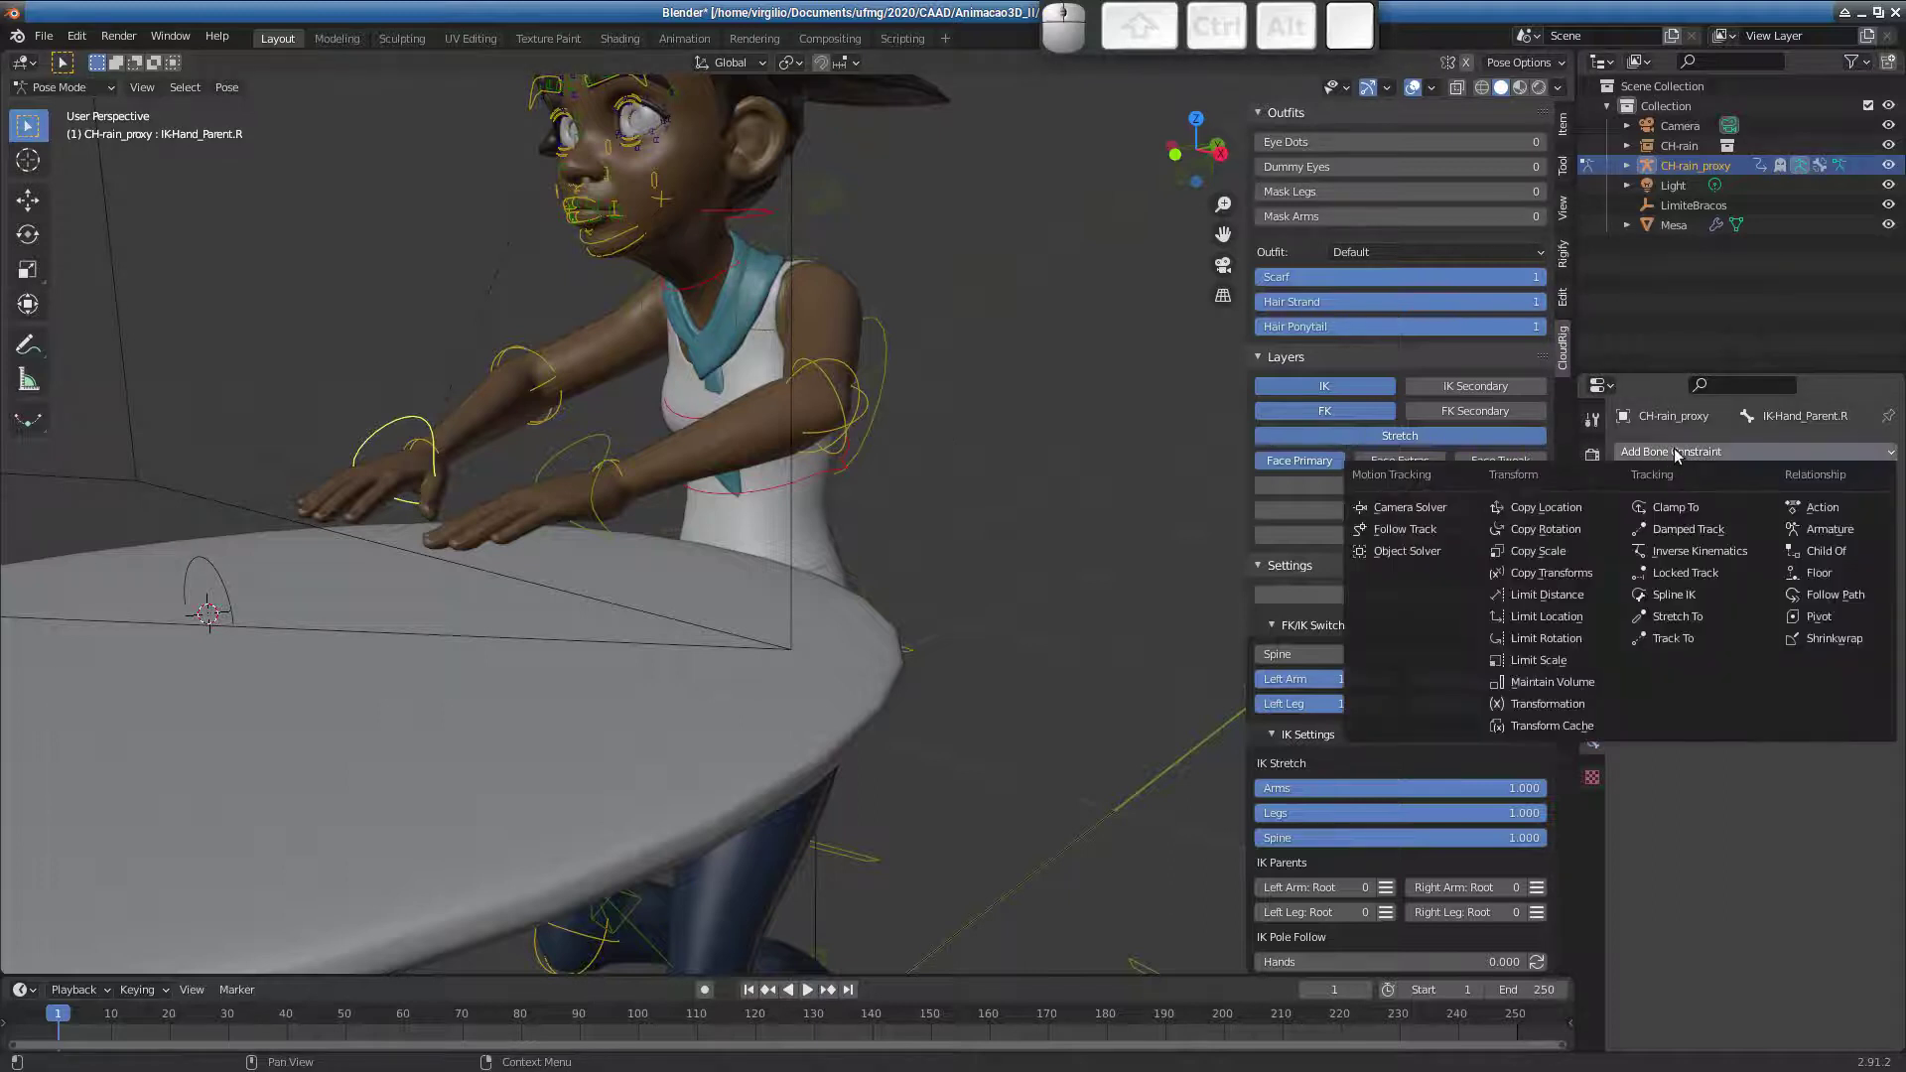
left_click(1819, 575)
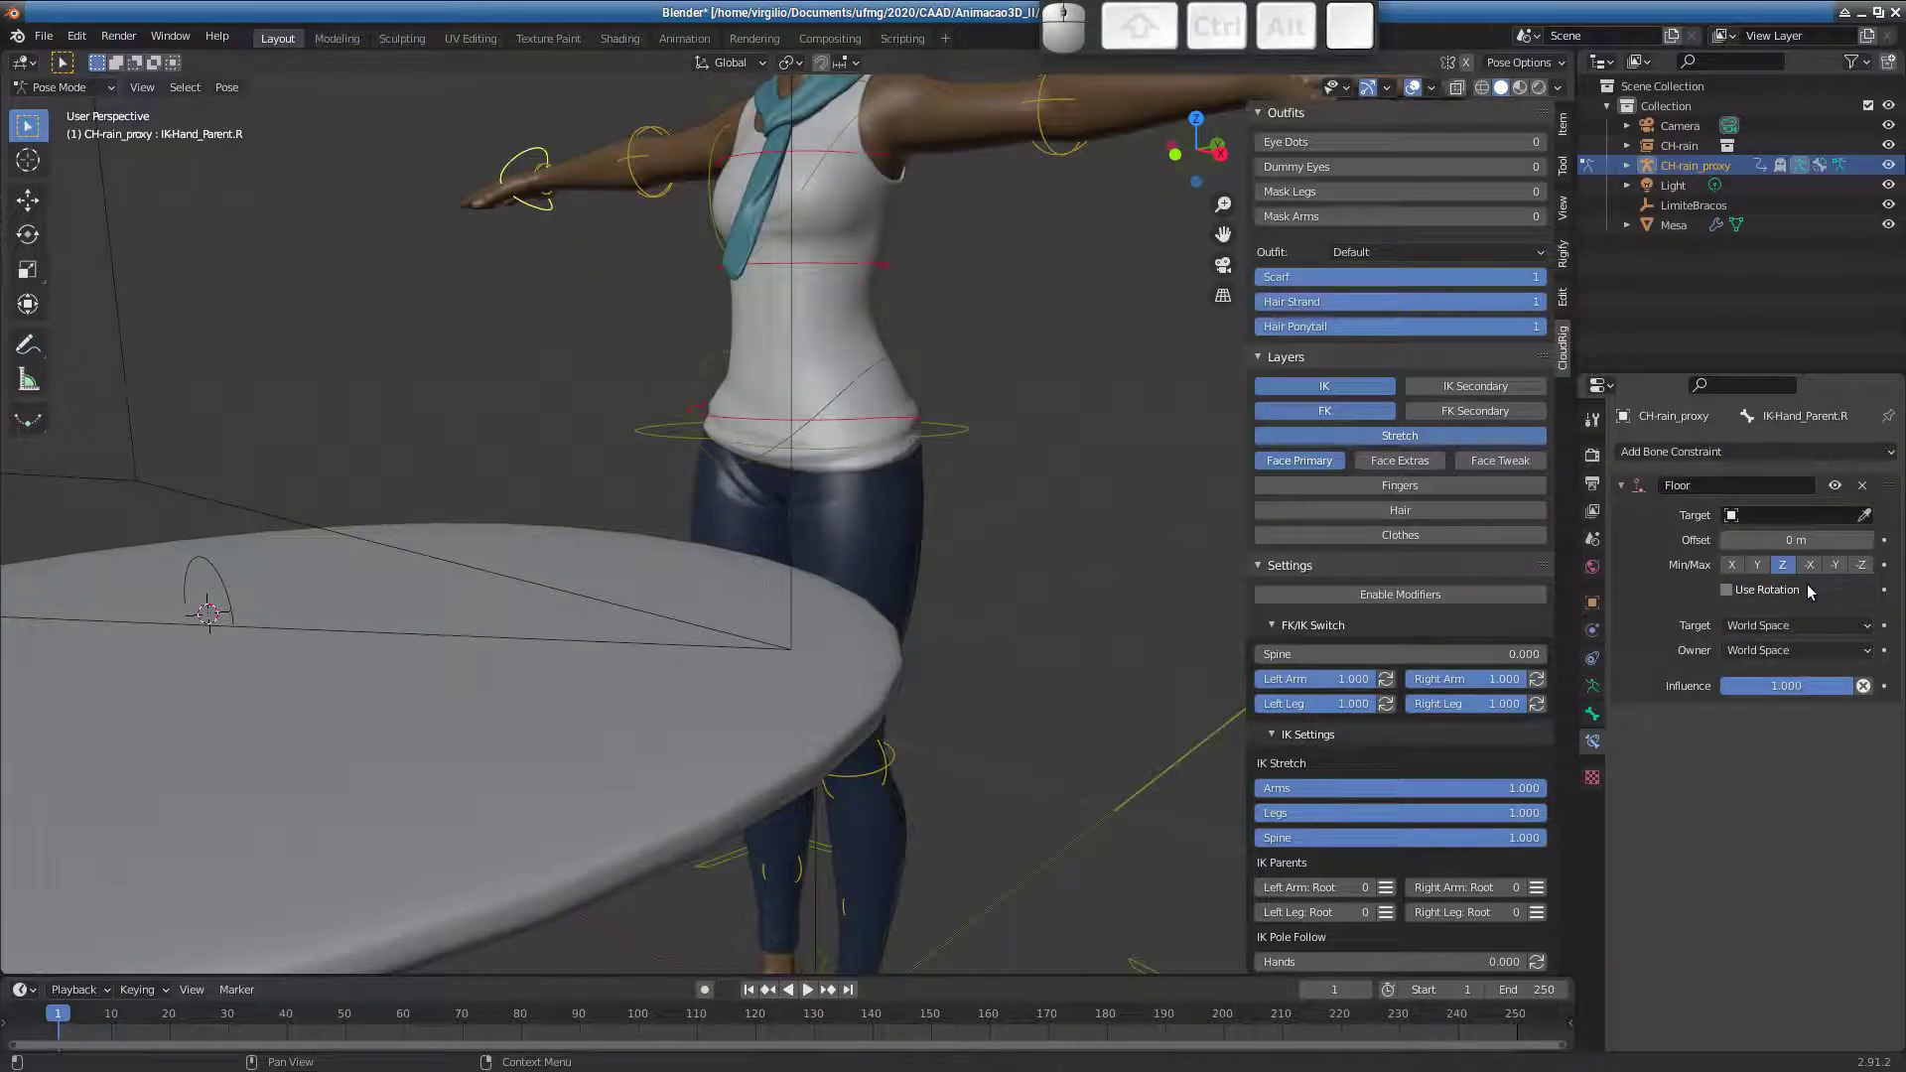
middle_click_drag(763, 425, 725, 436, "ctrl")
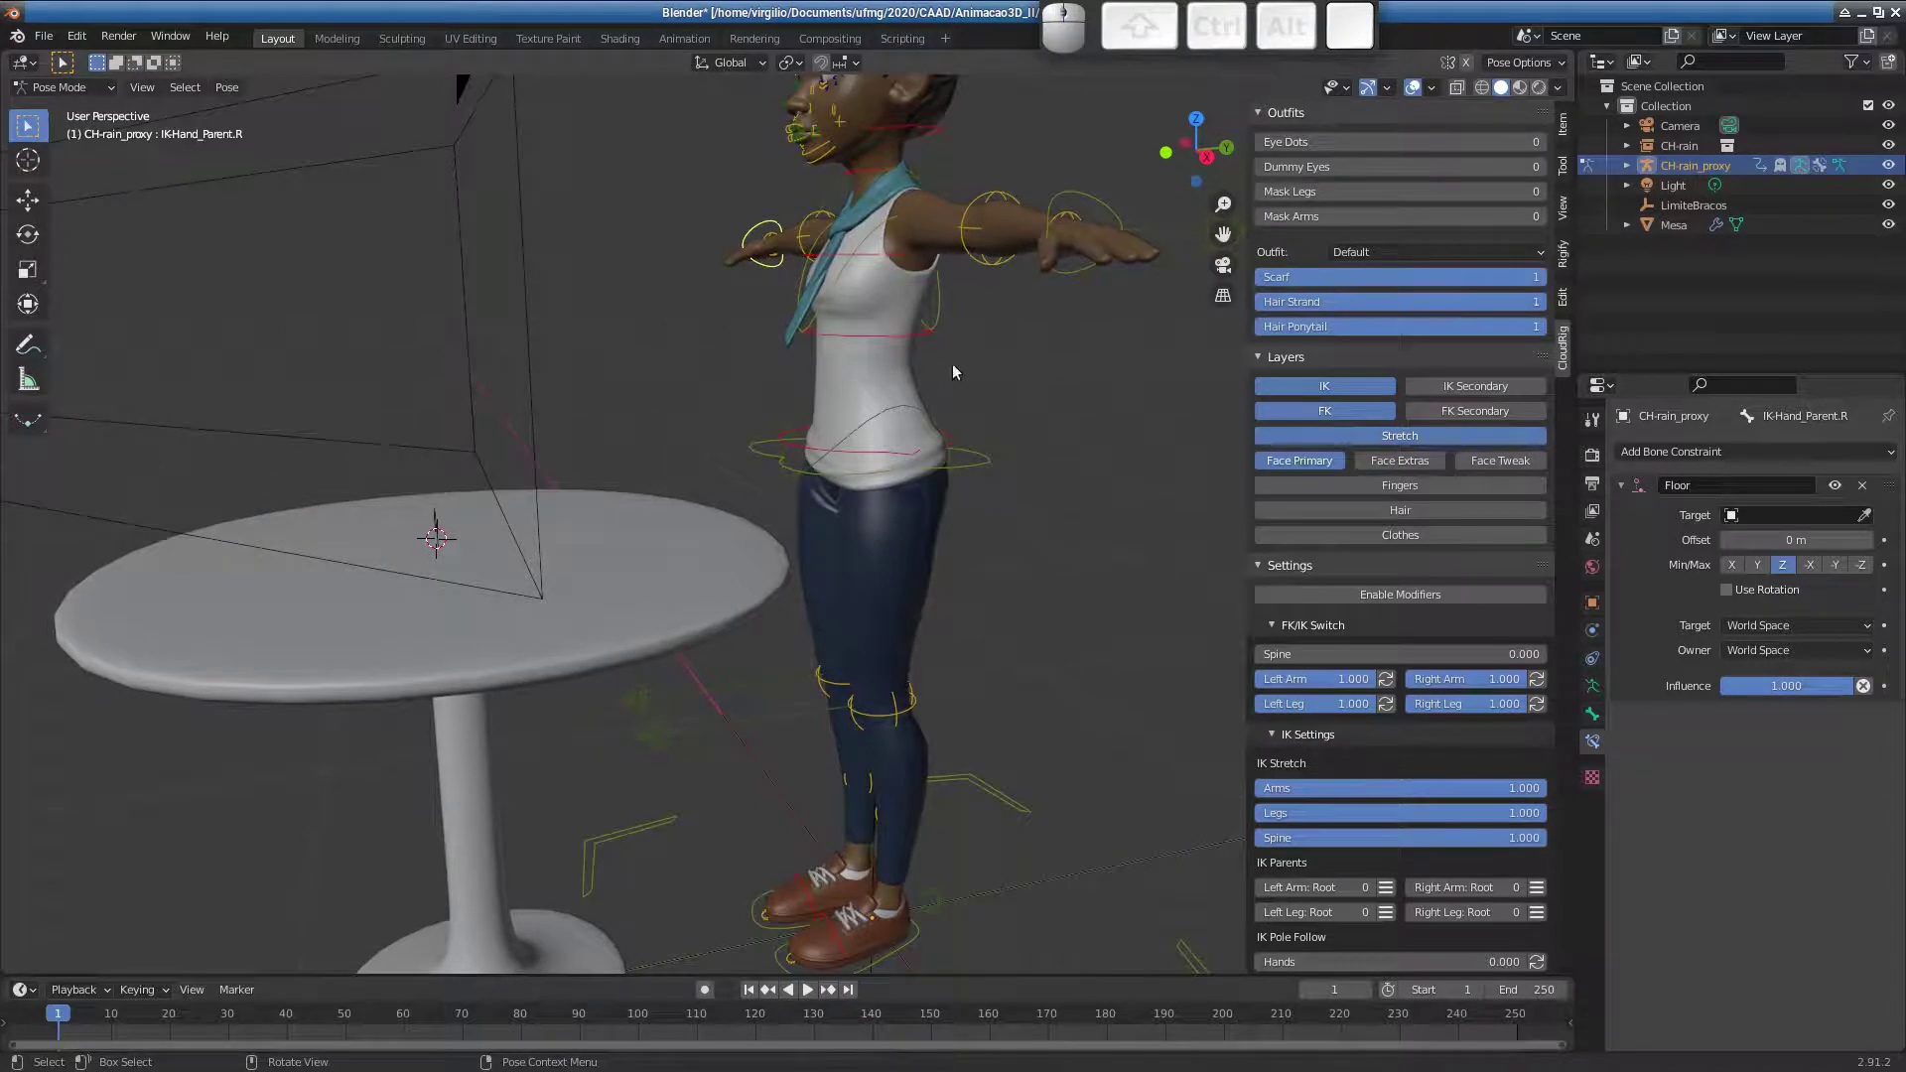
middle_click_drag(890, 373, 868, 457, "ctrl")
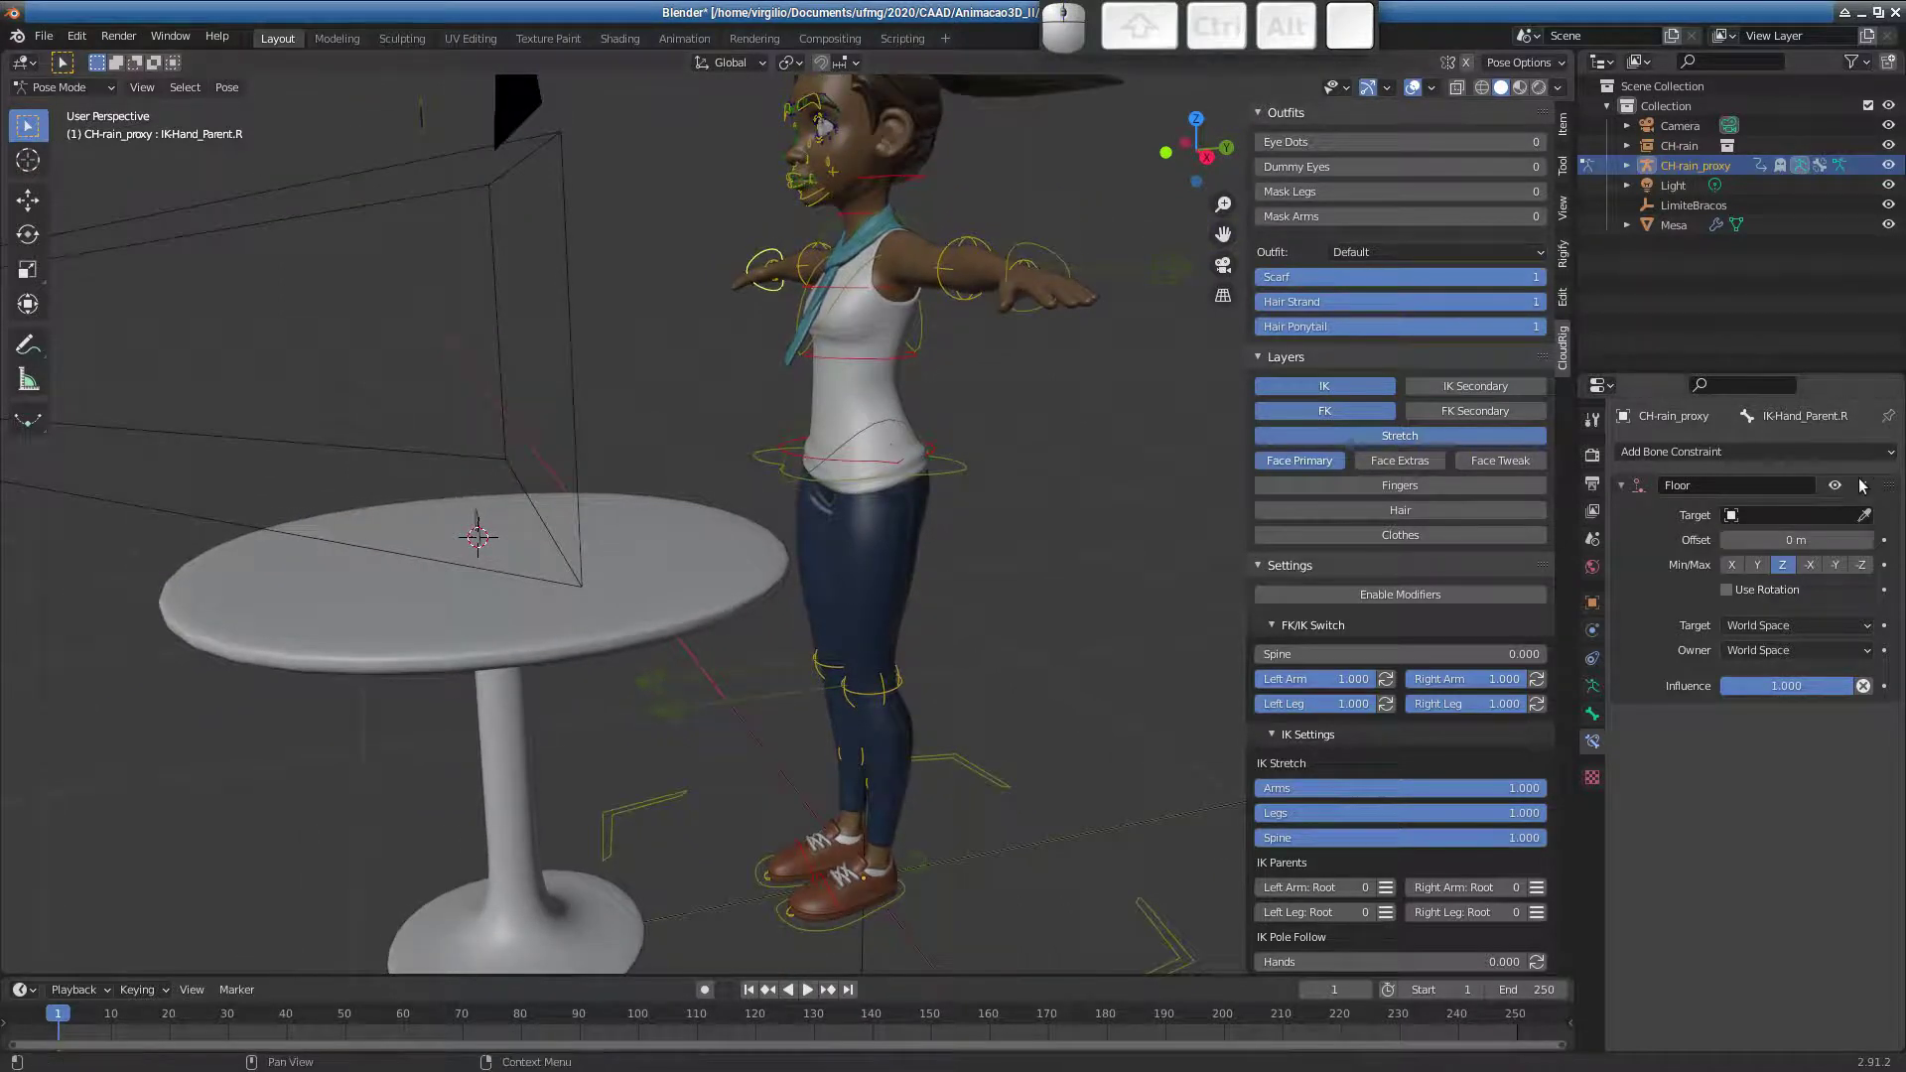
key("ctrl+z")
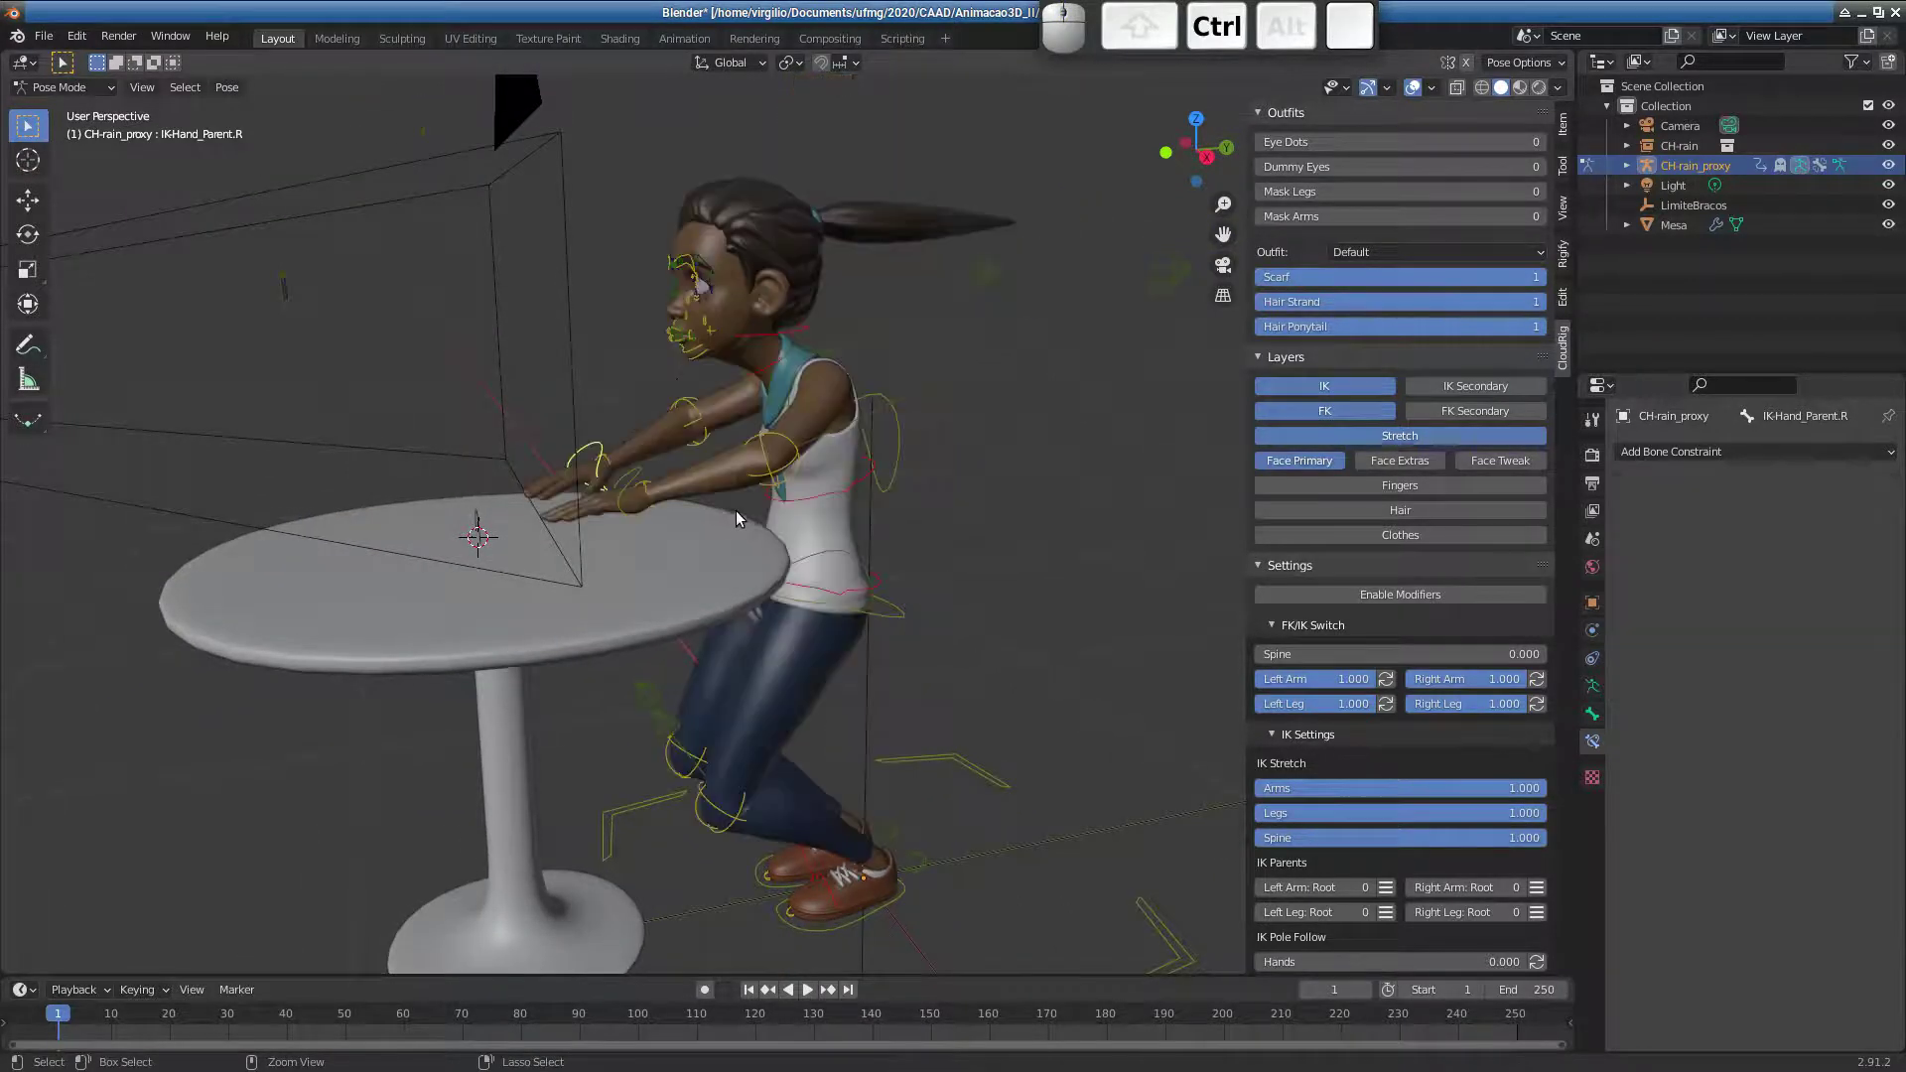
- Insert a Location & Rotation keyframe on all visible rig controls at frame 1 and slightly enlarge the timeline
middle_click_drag(736, 510, 709, 486)
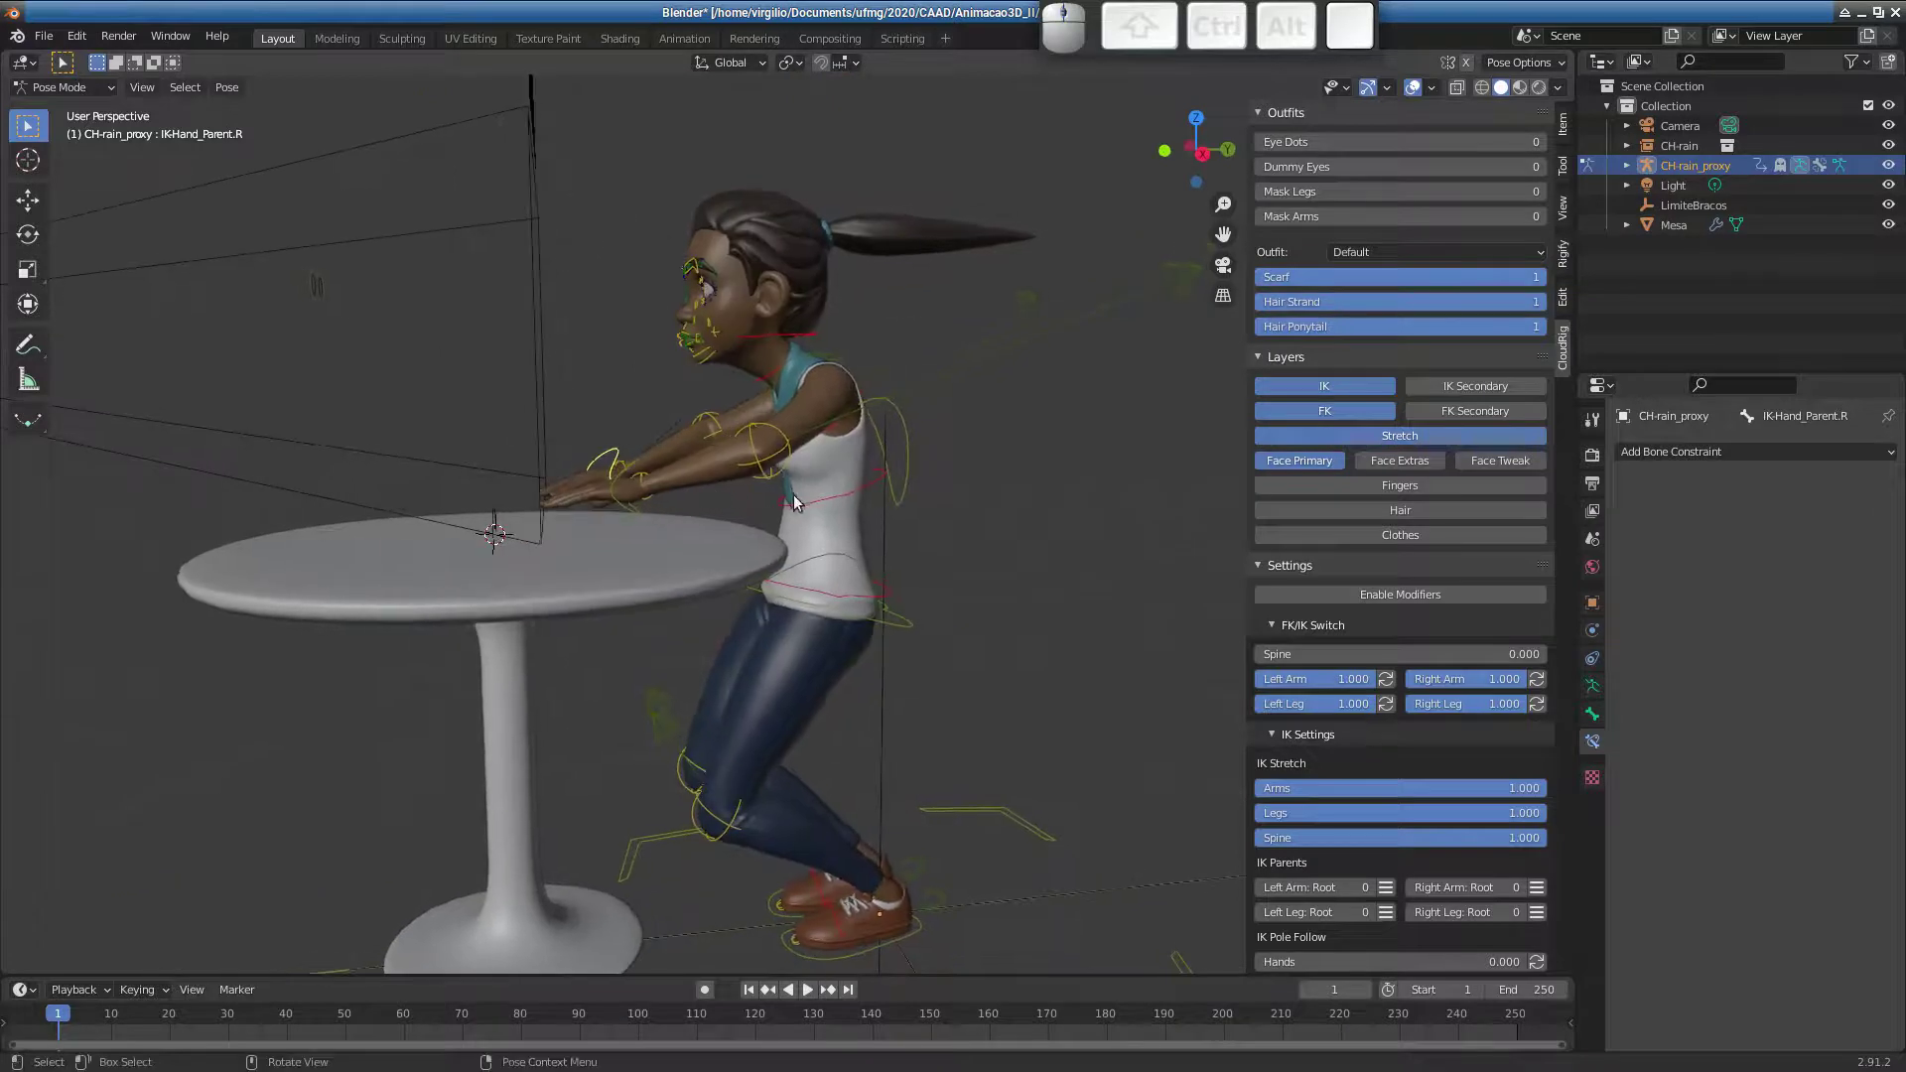
key("a")
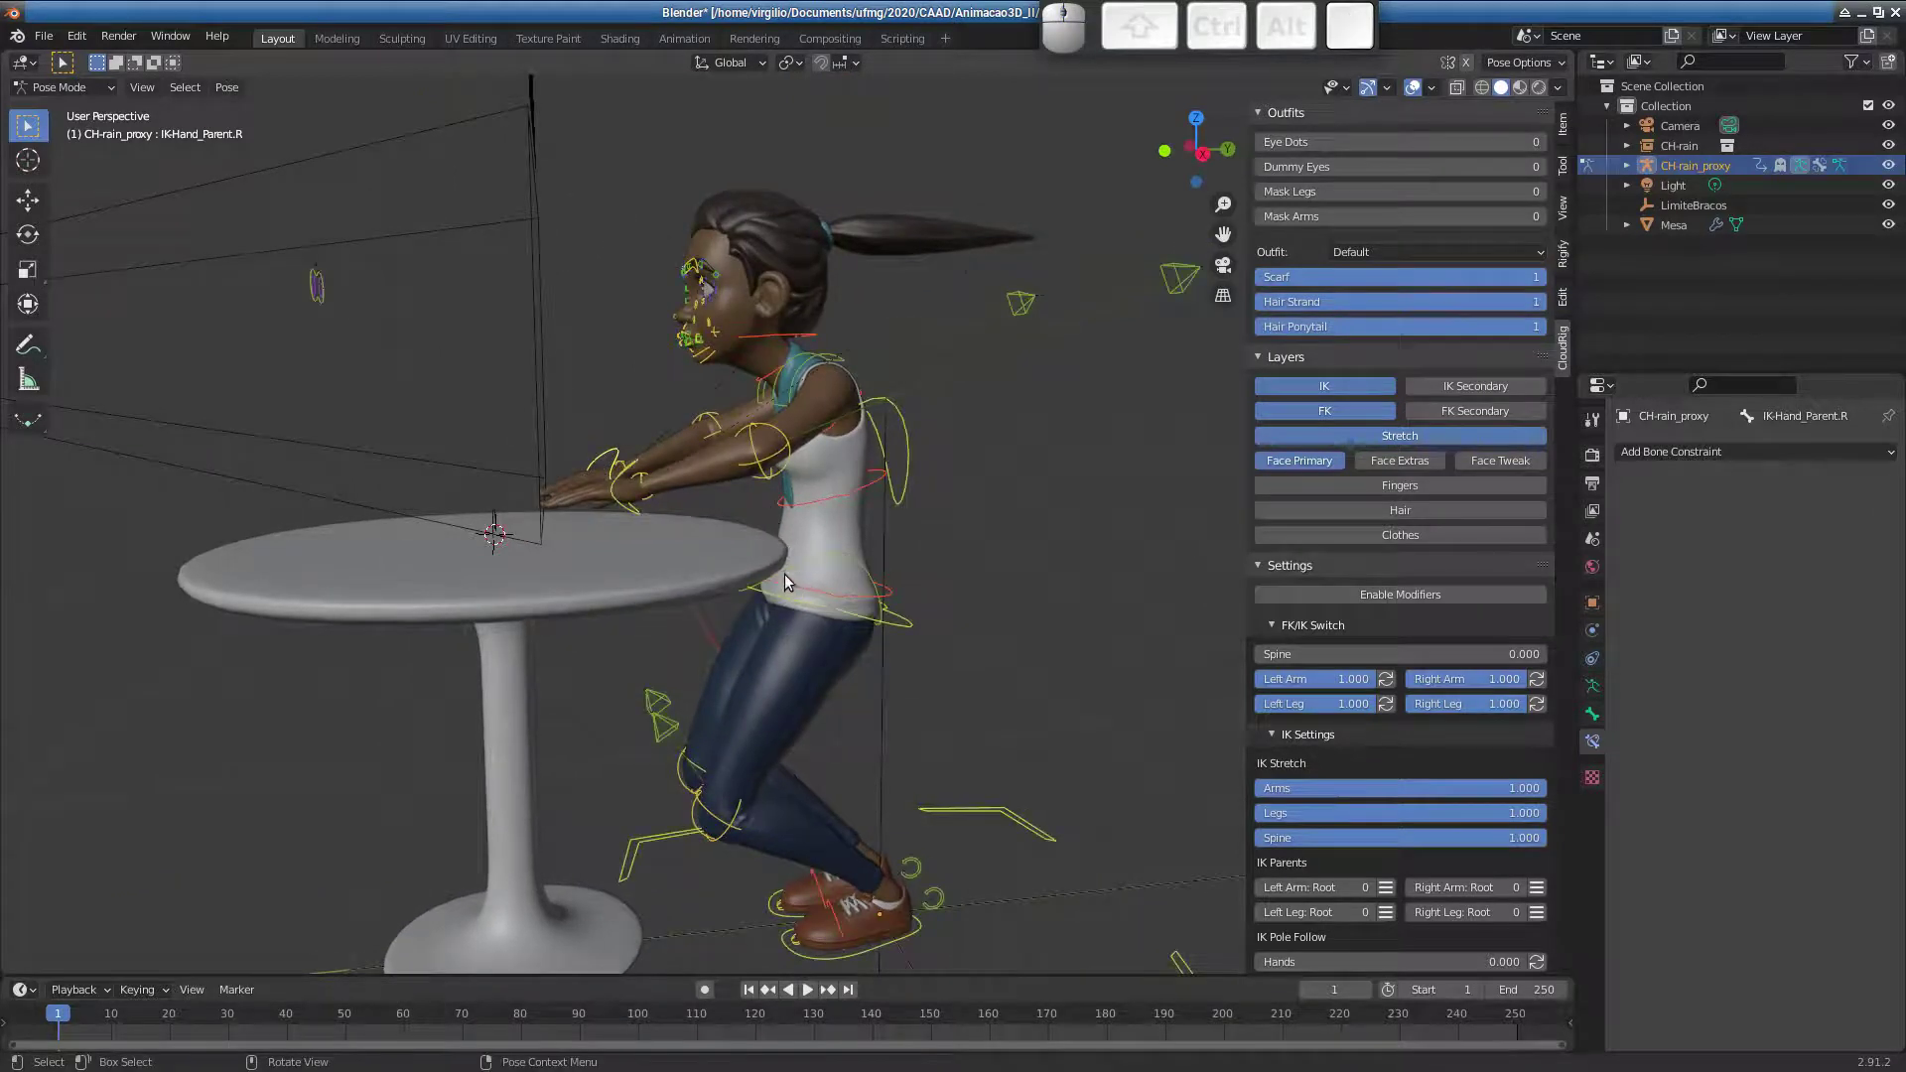
key("i")
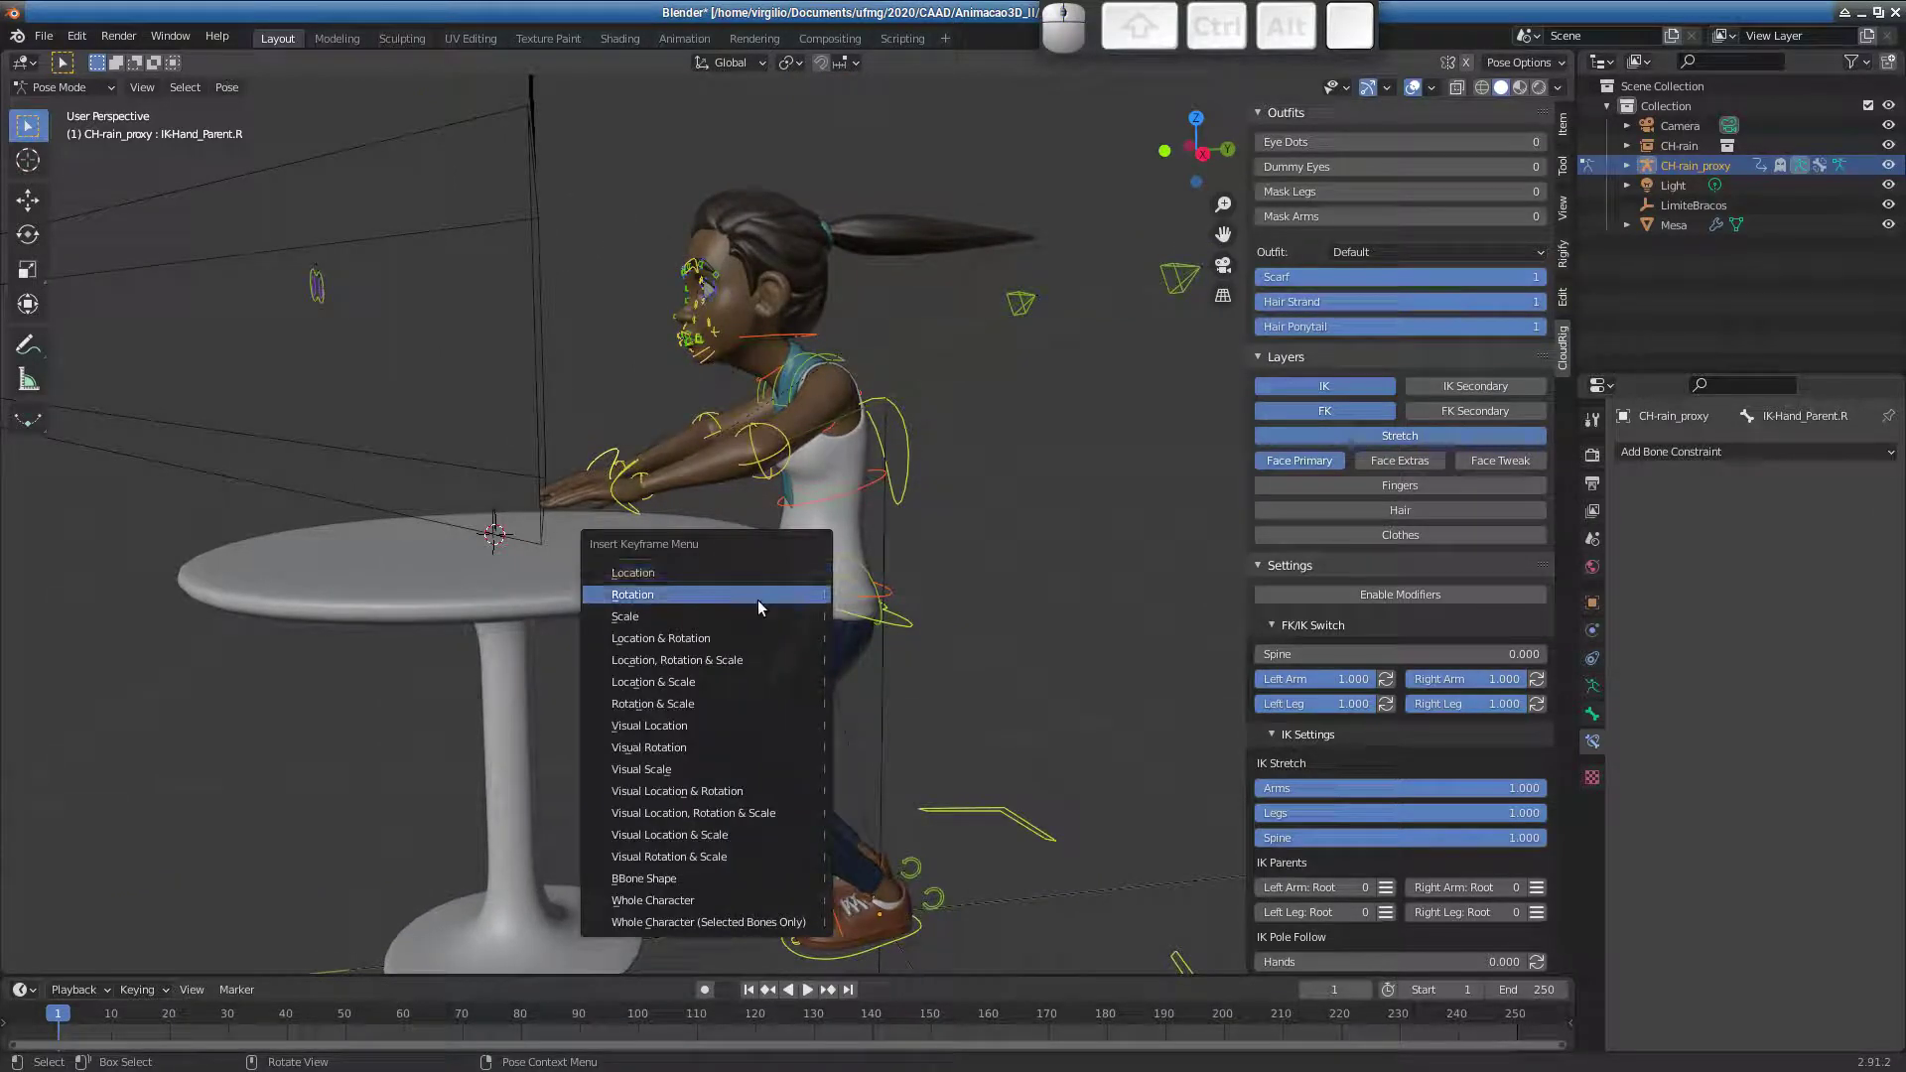
left_click(743, 638)
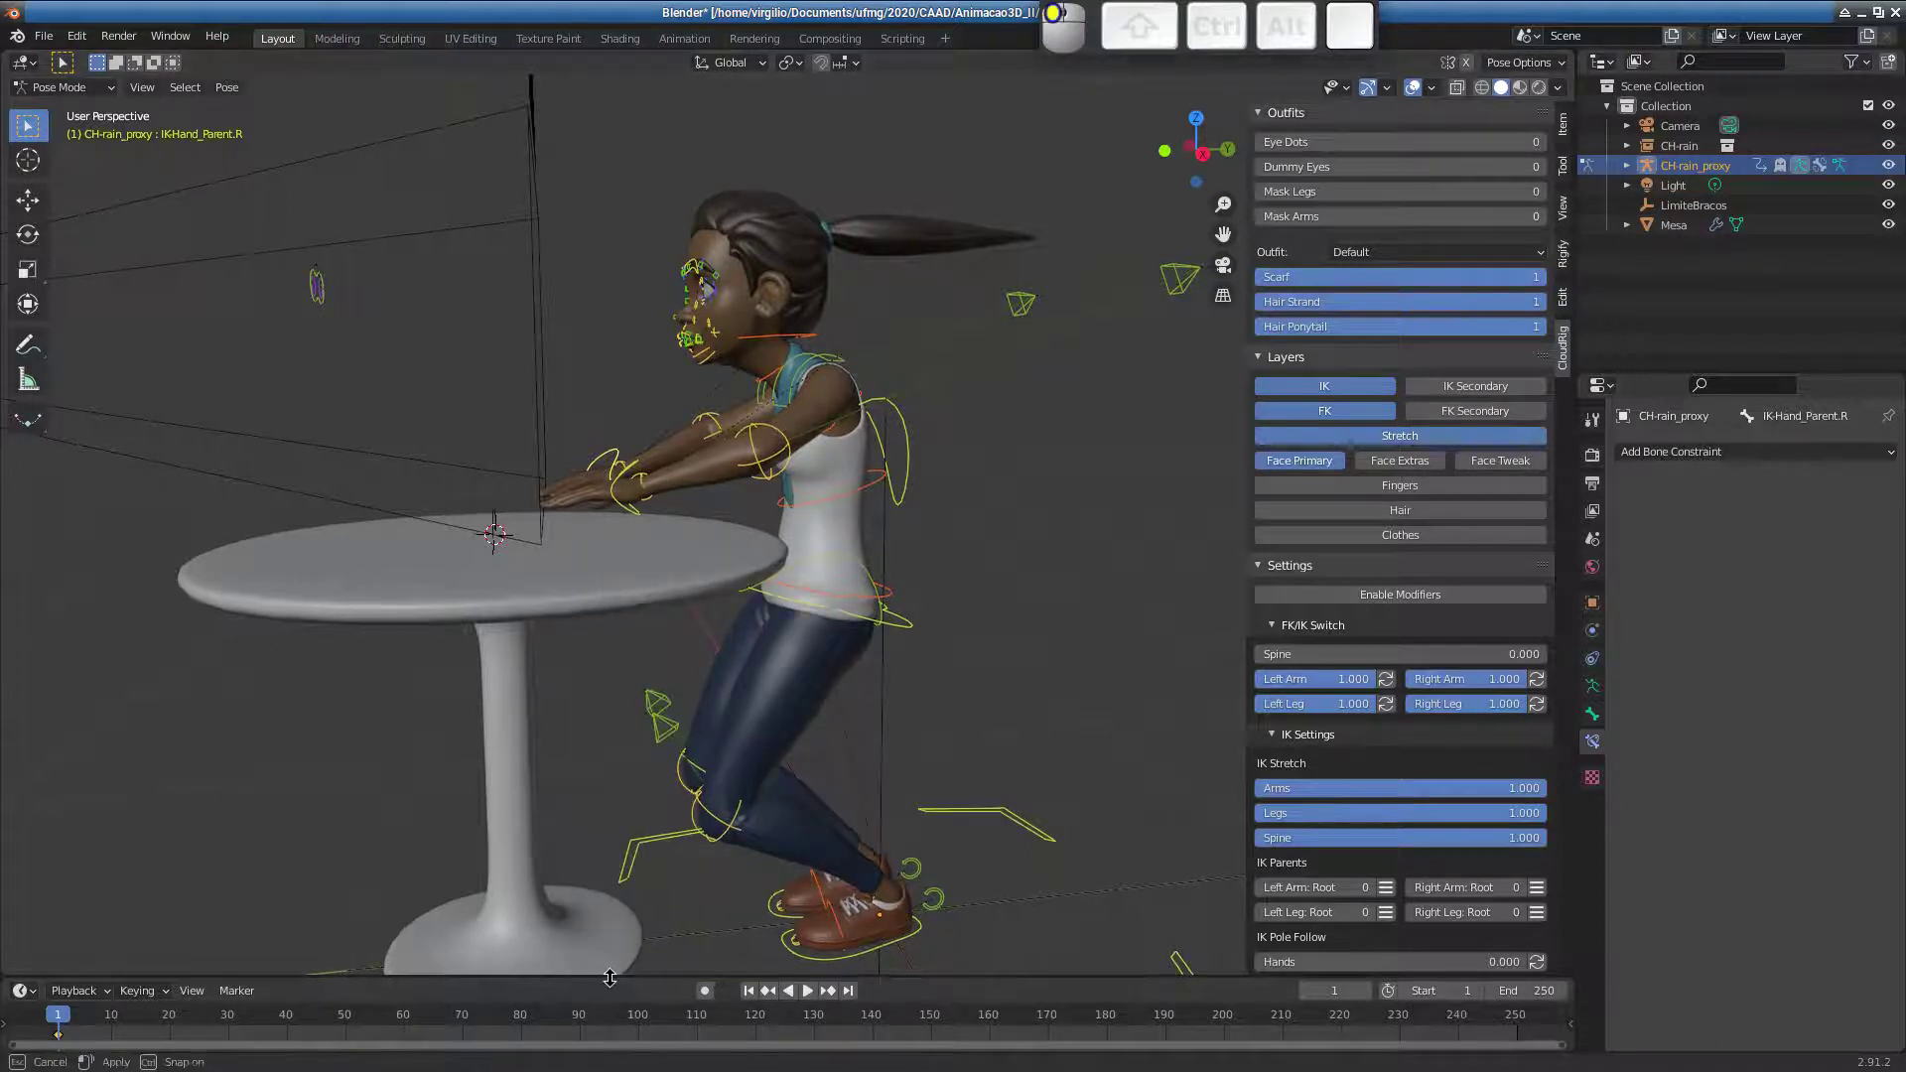
left_click_drag(602, 976, 602, 965)
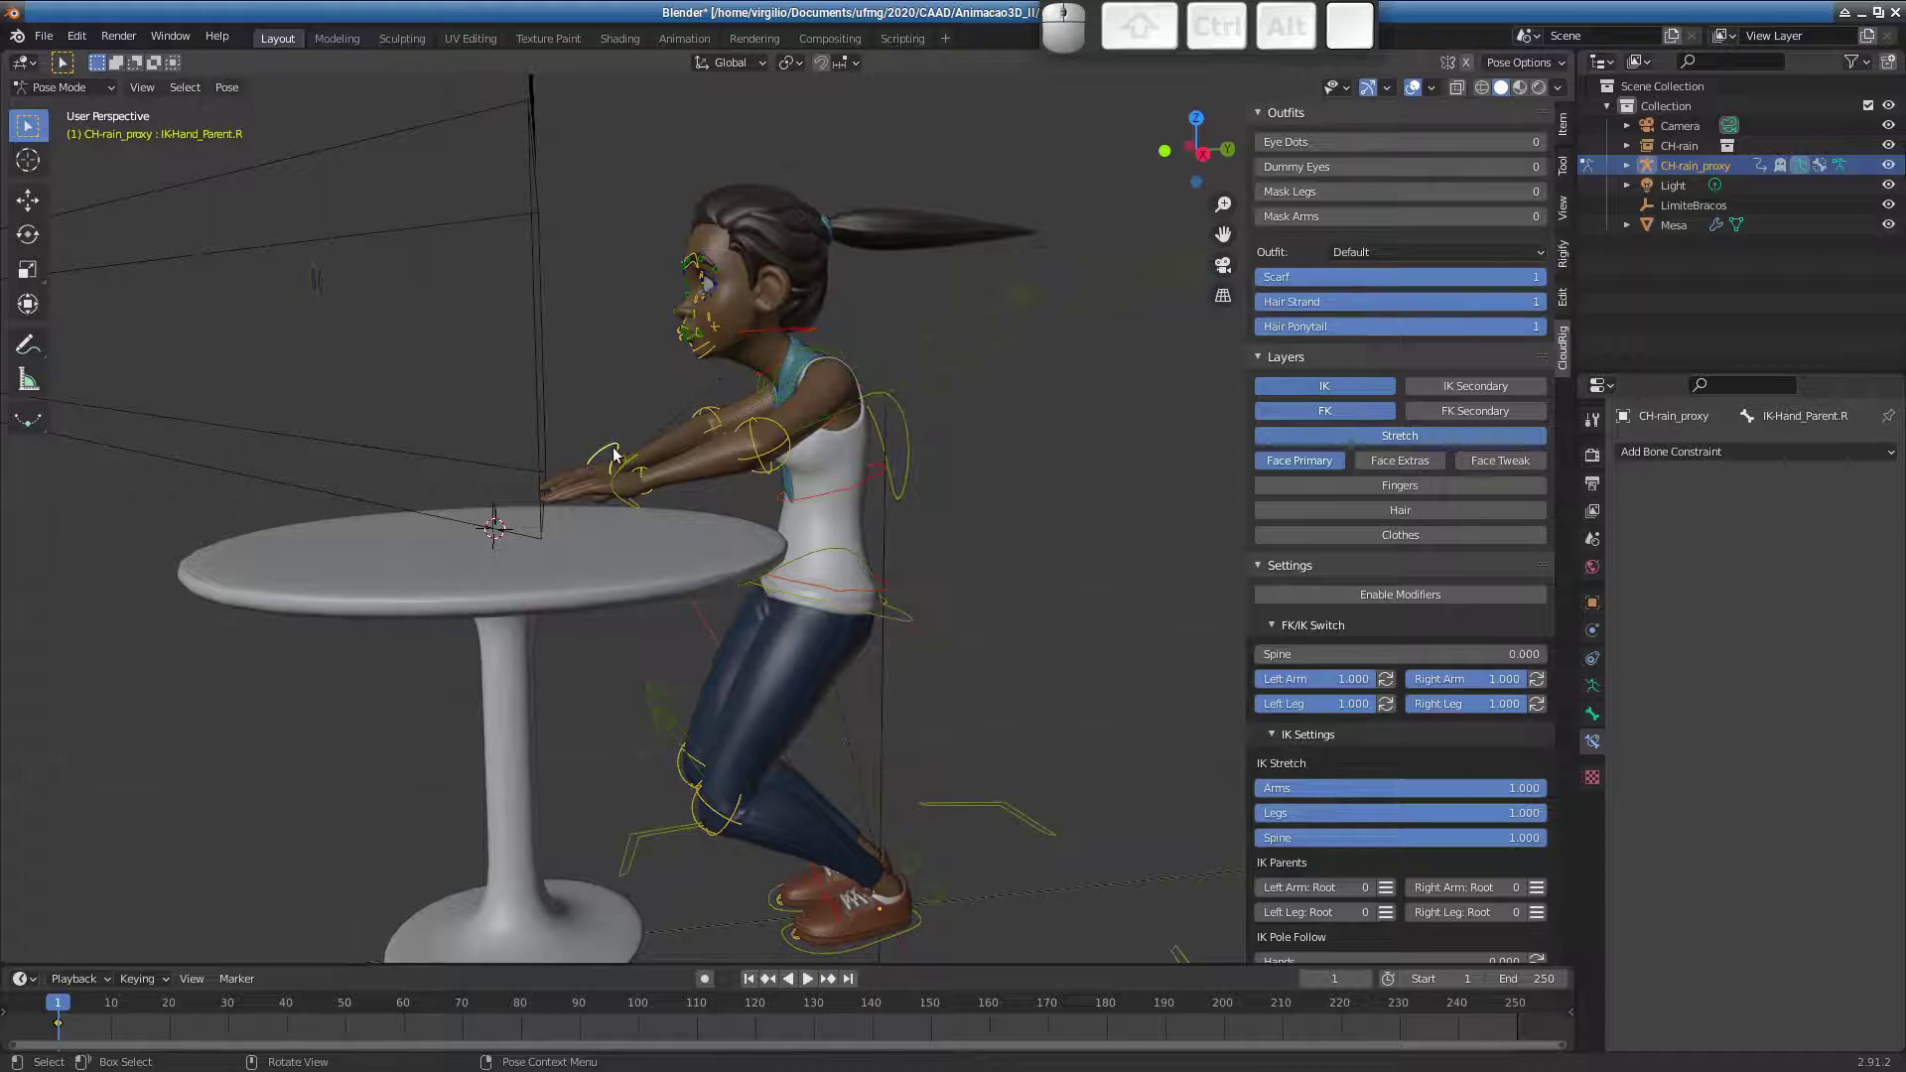
- Add a Floor bone constraint to the right IK hand control
left_click(1772, 452)
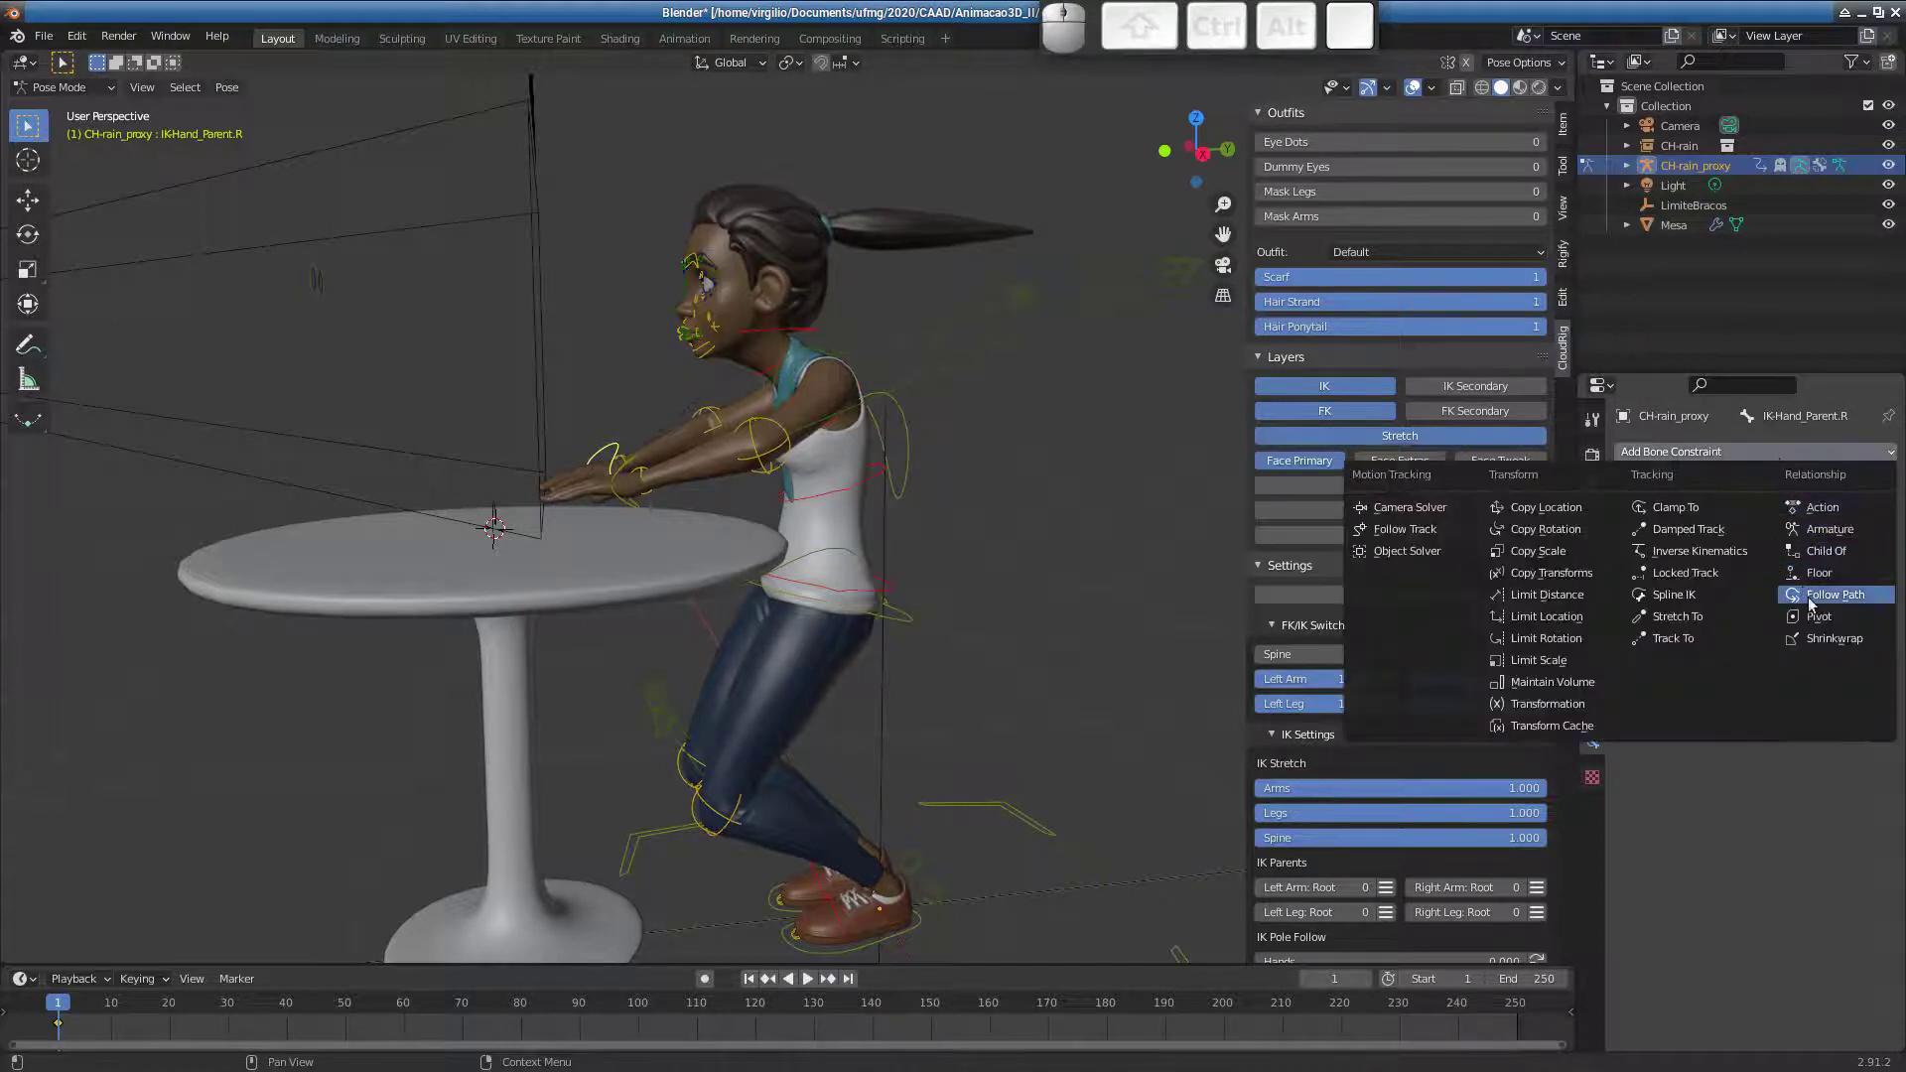
left_click(1831, 574)
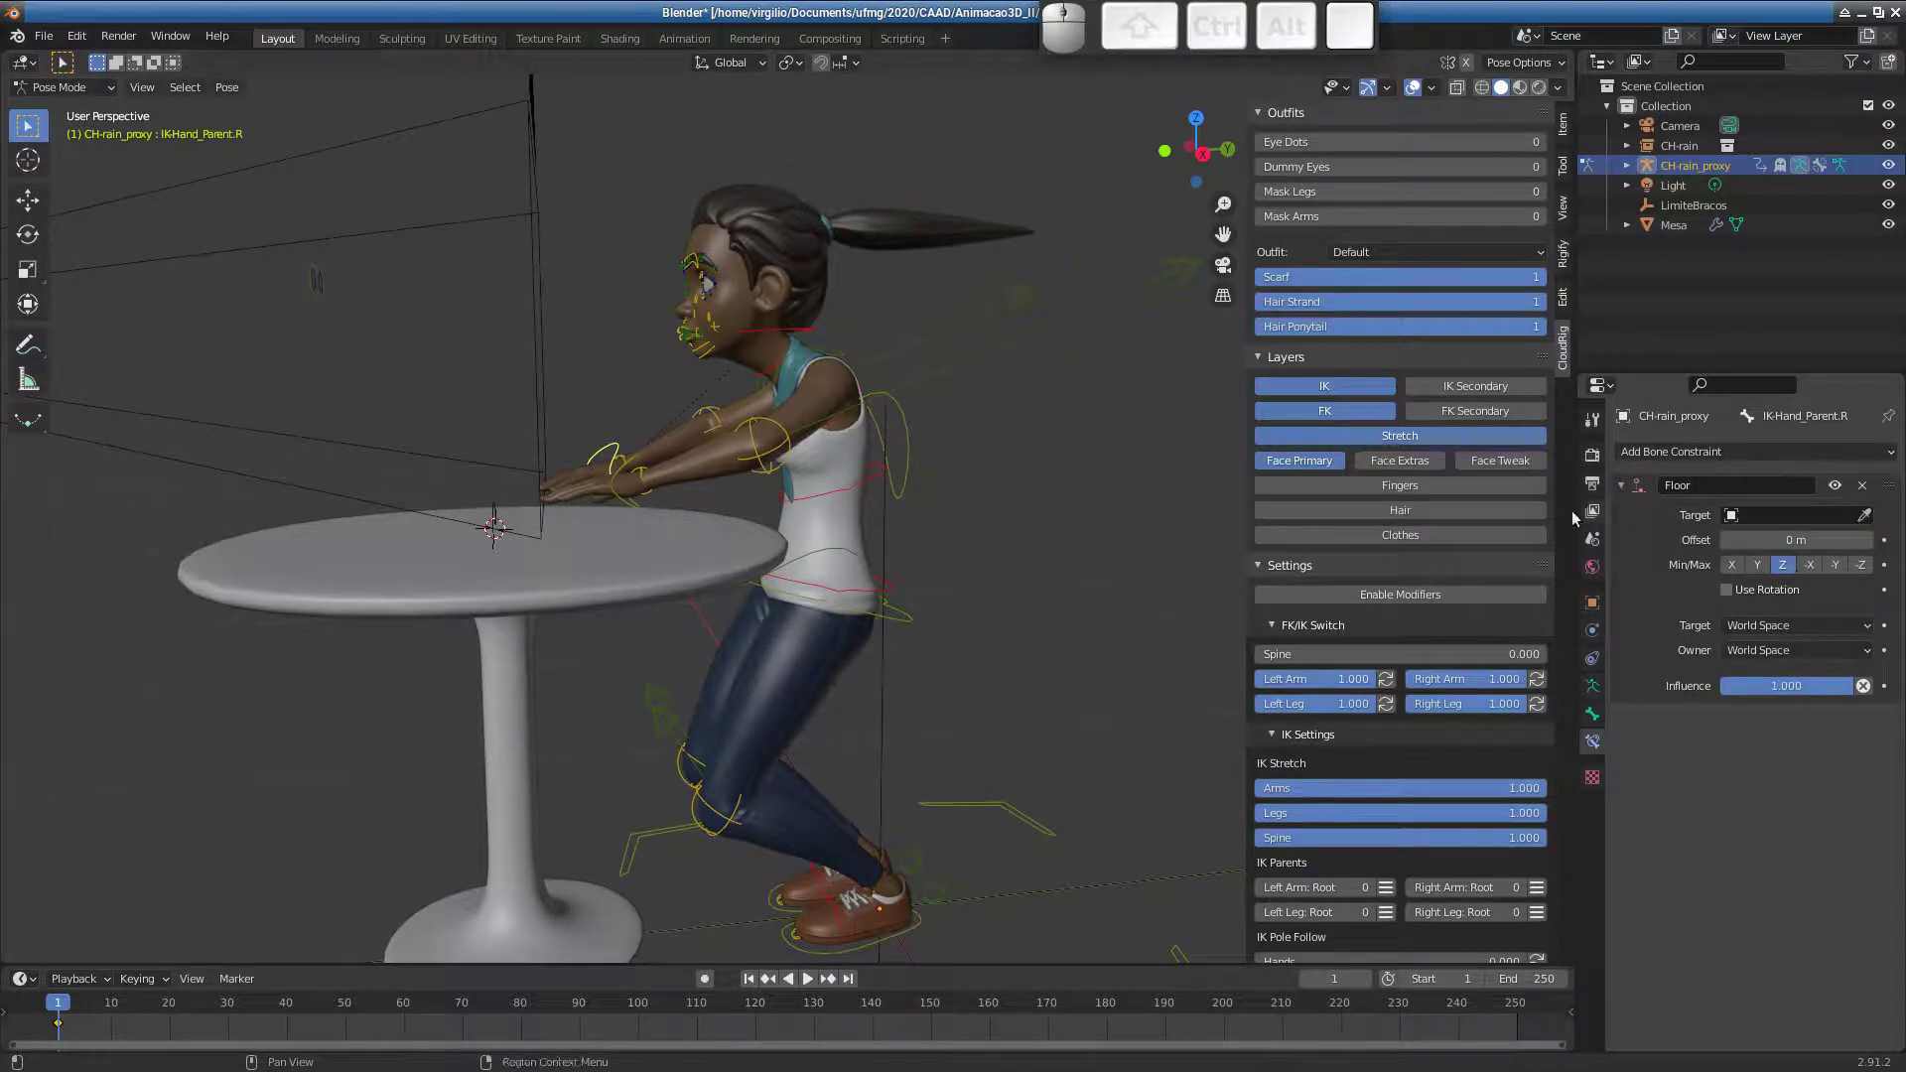
- Identify the empty on the tabletop and set LimiteBracos as the target of the right IK hand control's Floor constraint
middle_click_drag(650, 392, 426, 534, "ctrl")
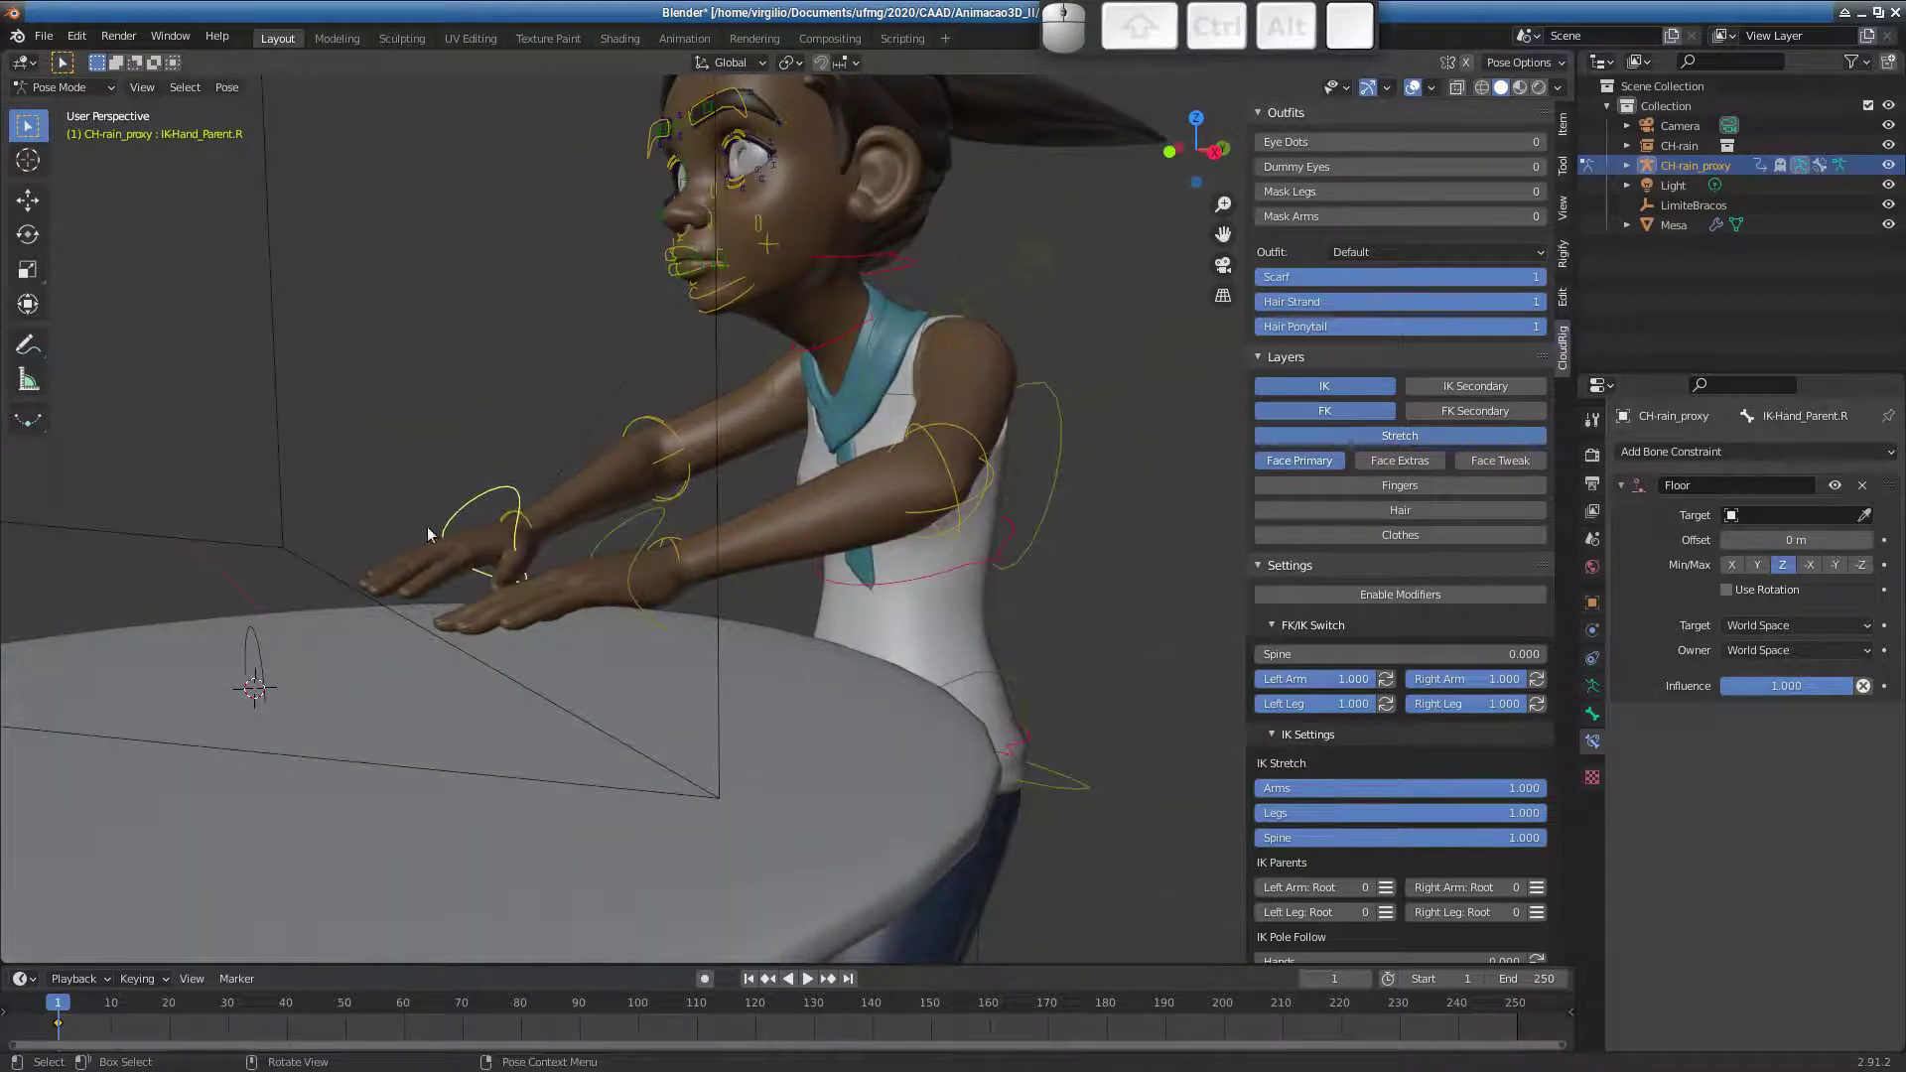
left_click(252, 637)
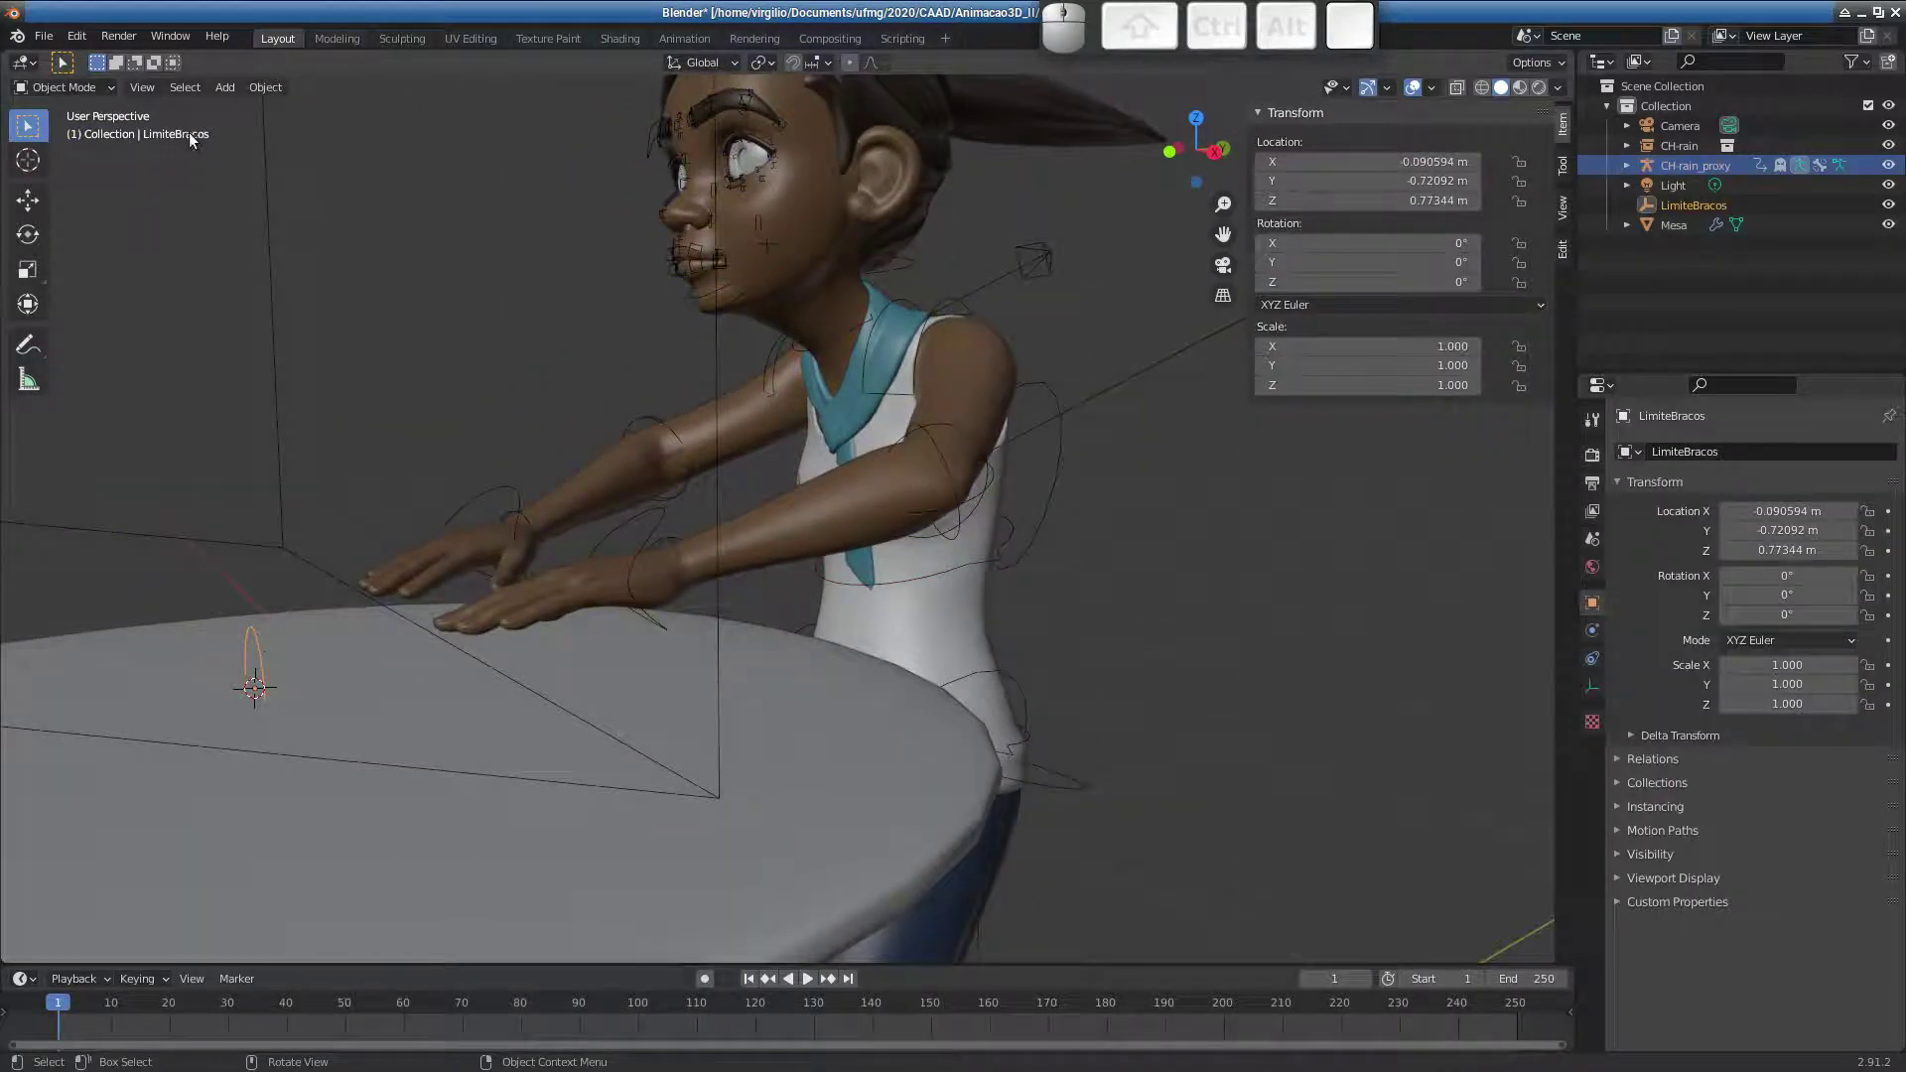
left_click(498, 491)
key("ctrl+Tab")
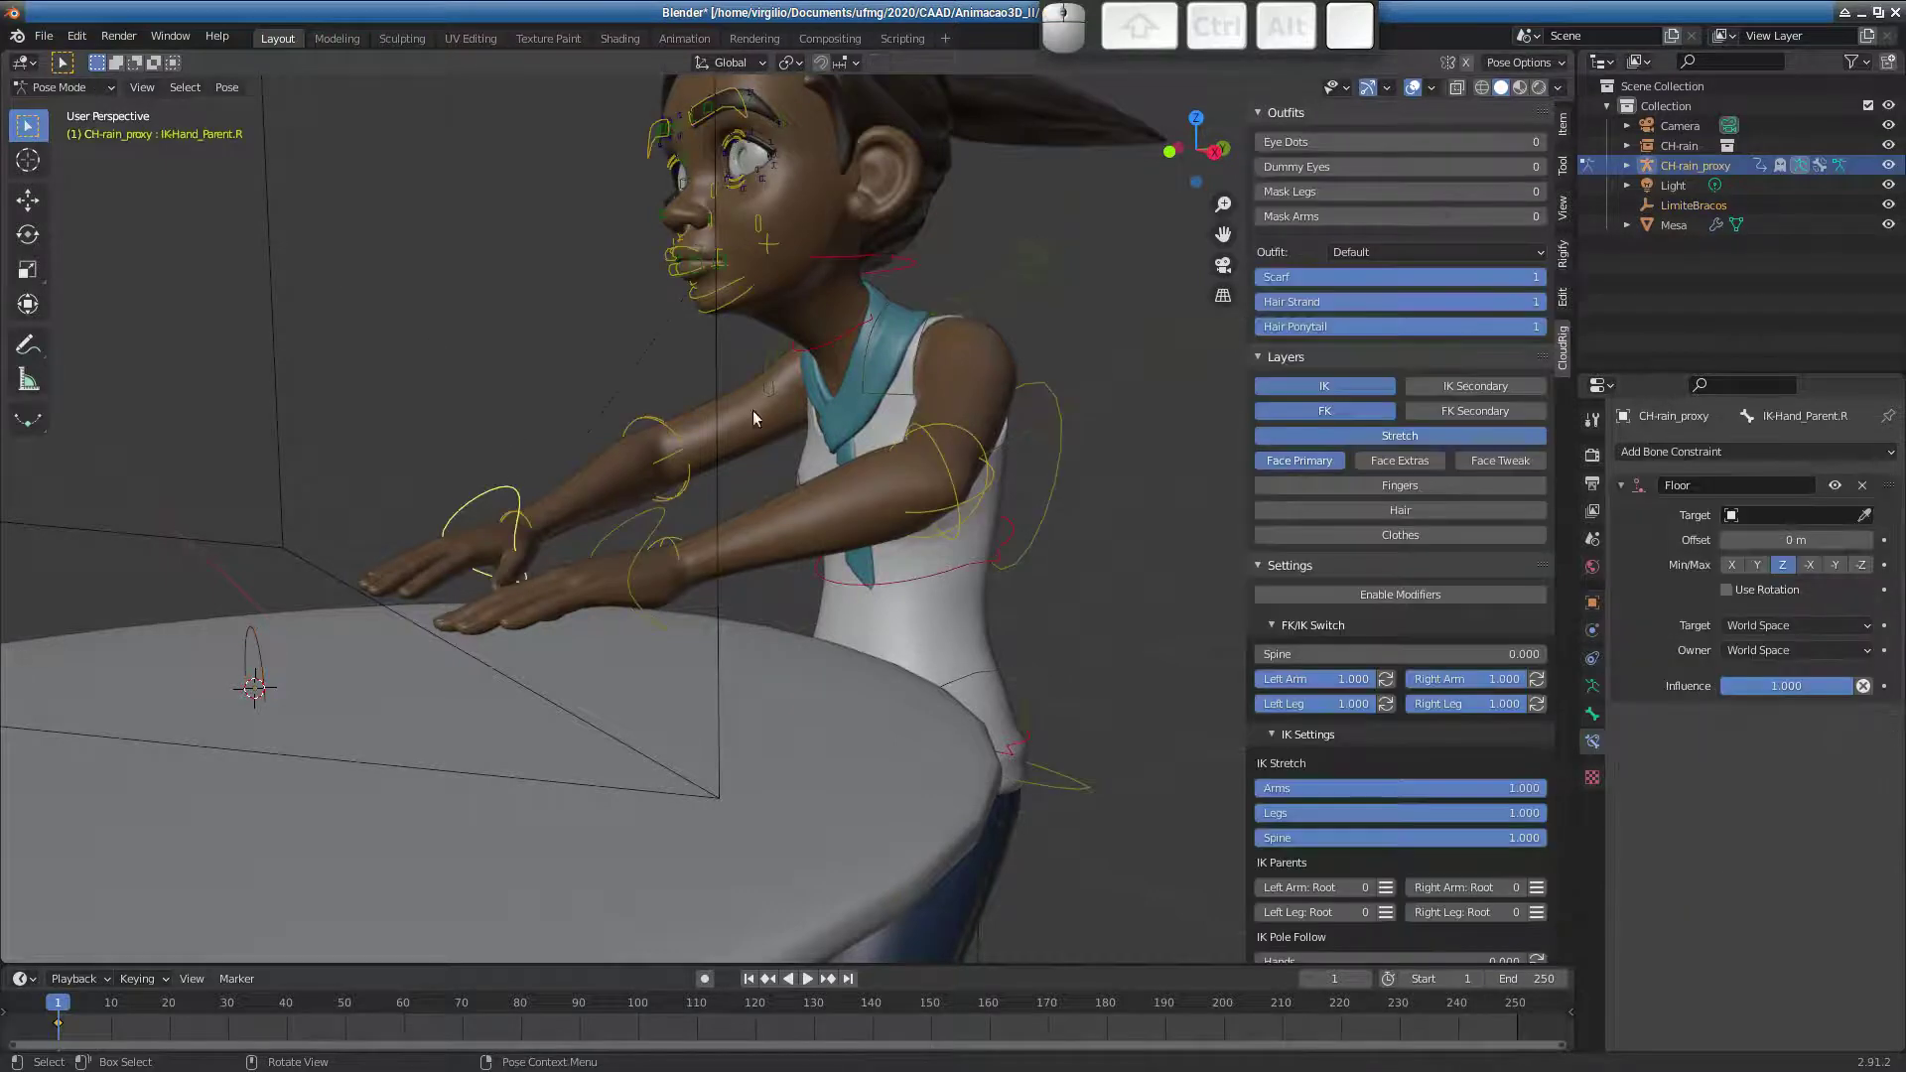
left_click(1865, 516)
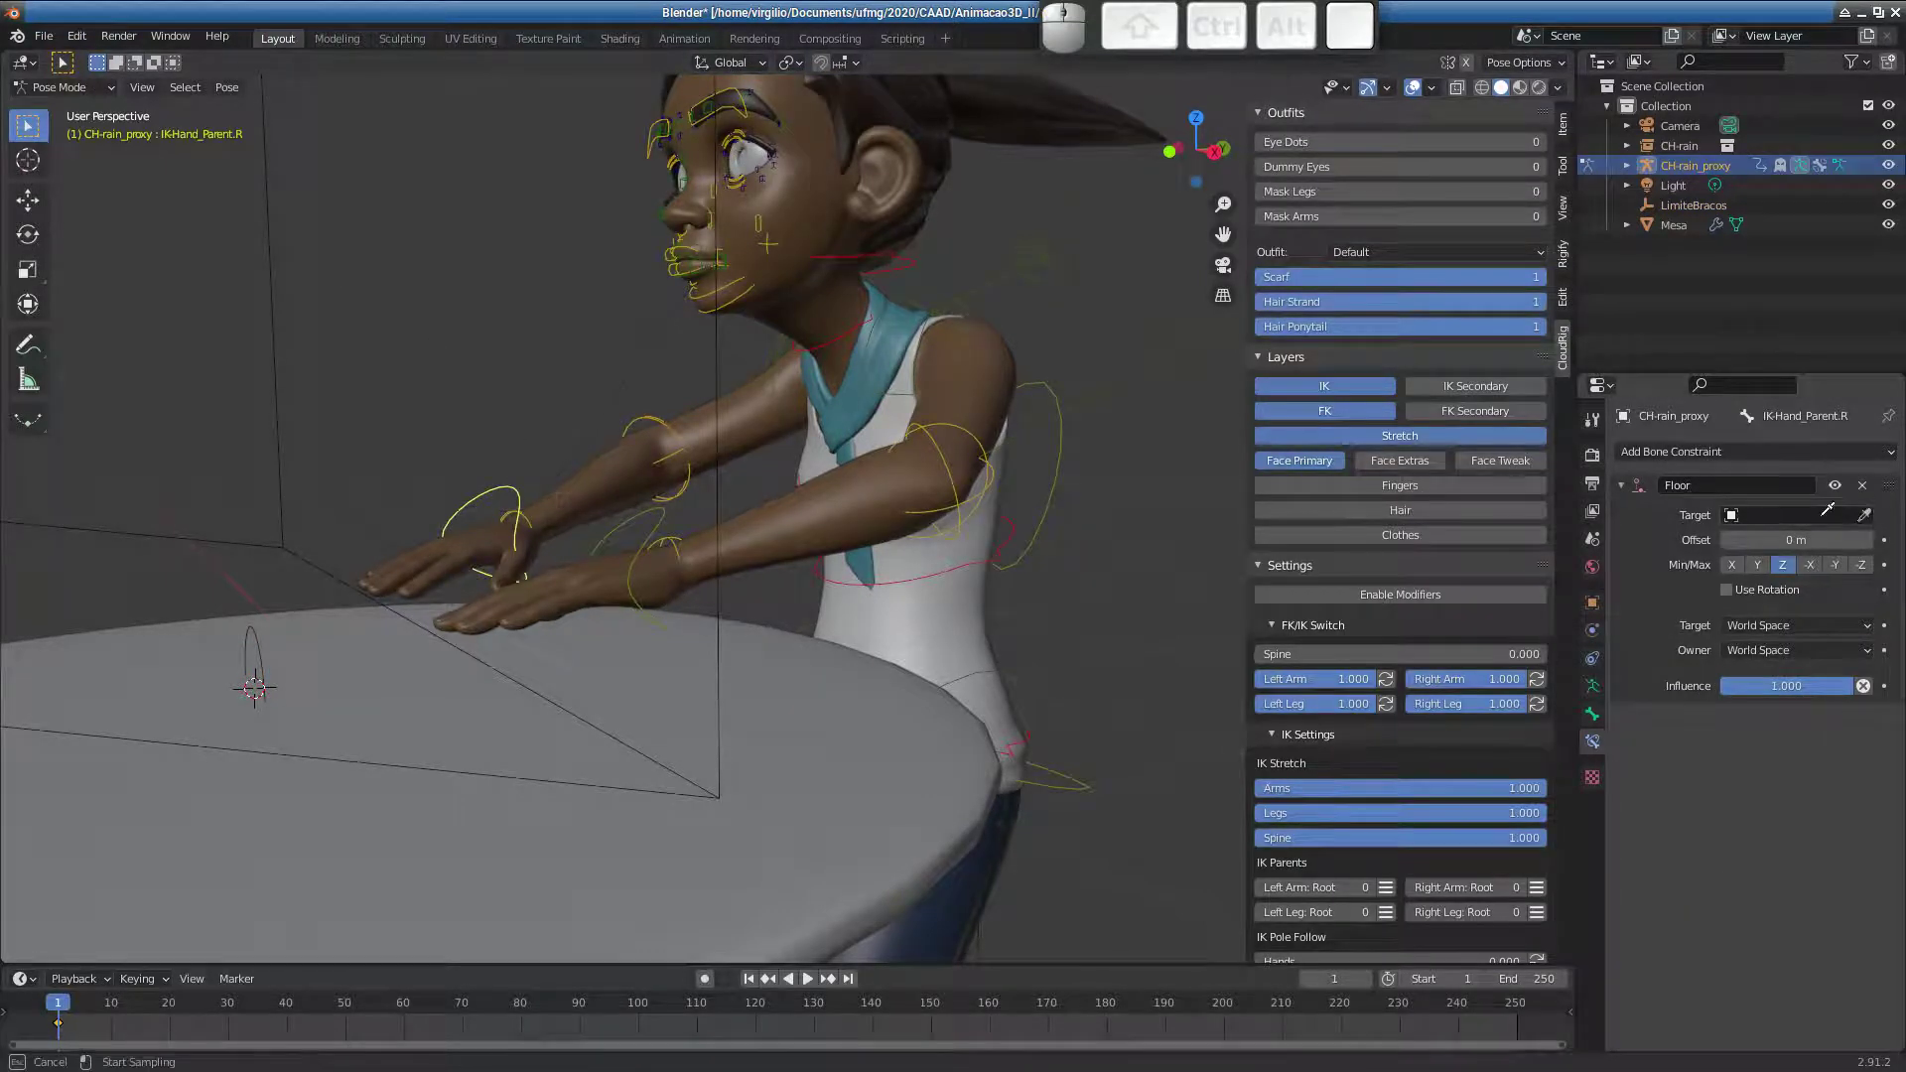
left_click(252, 648)
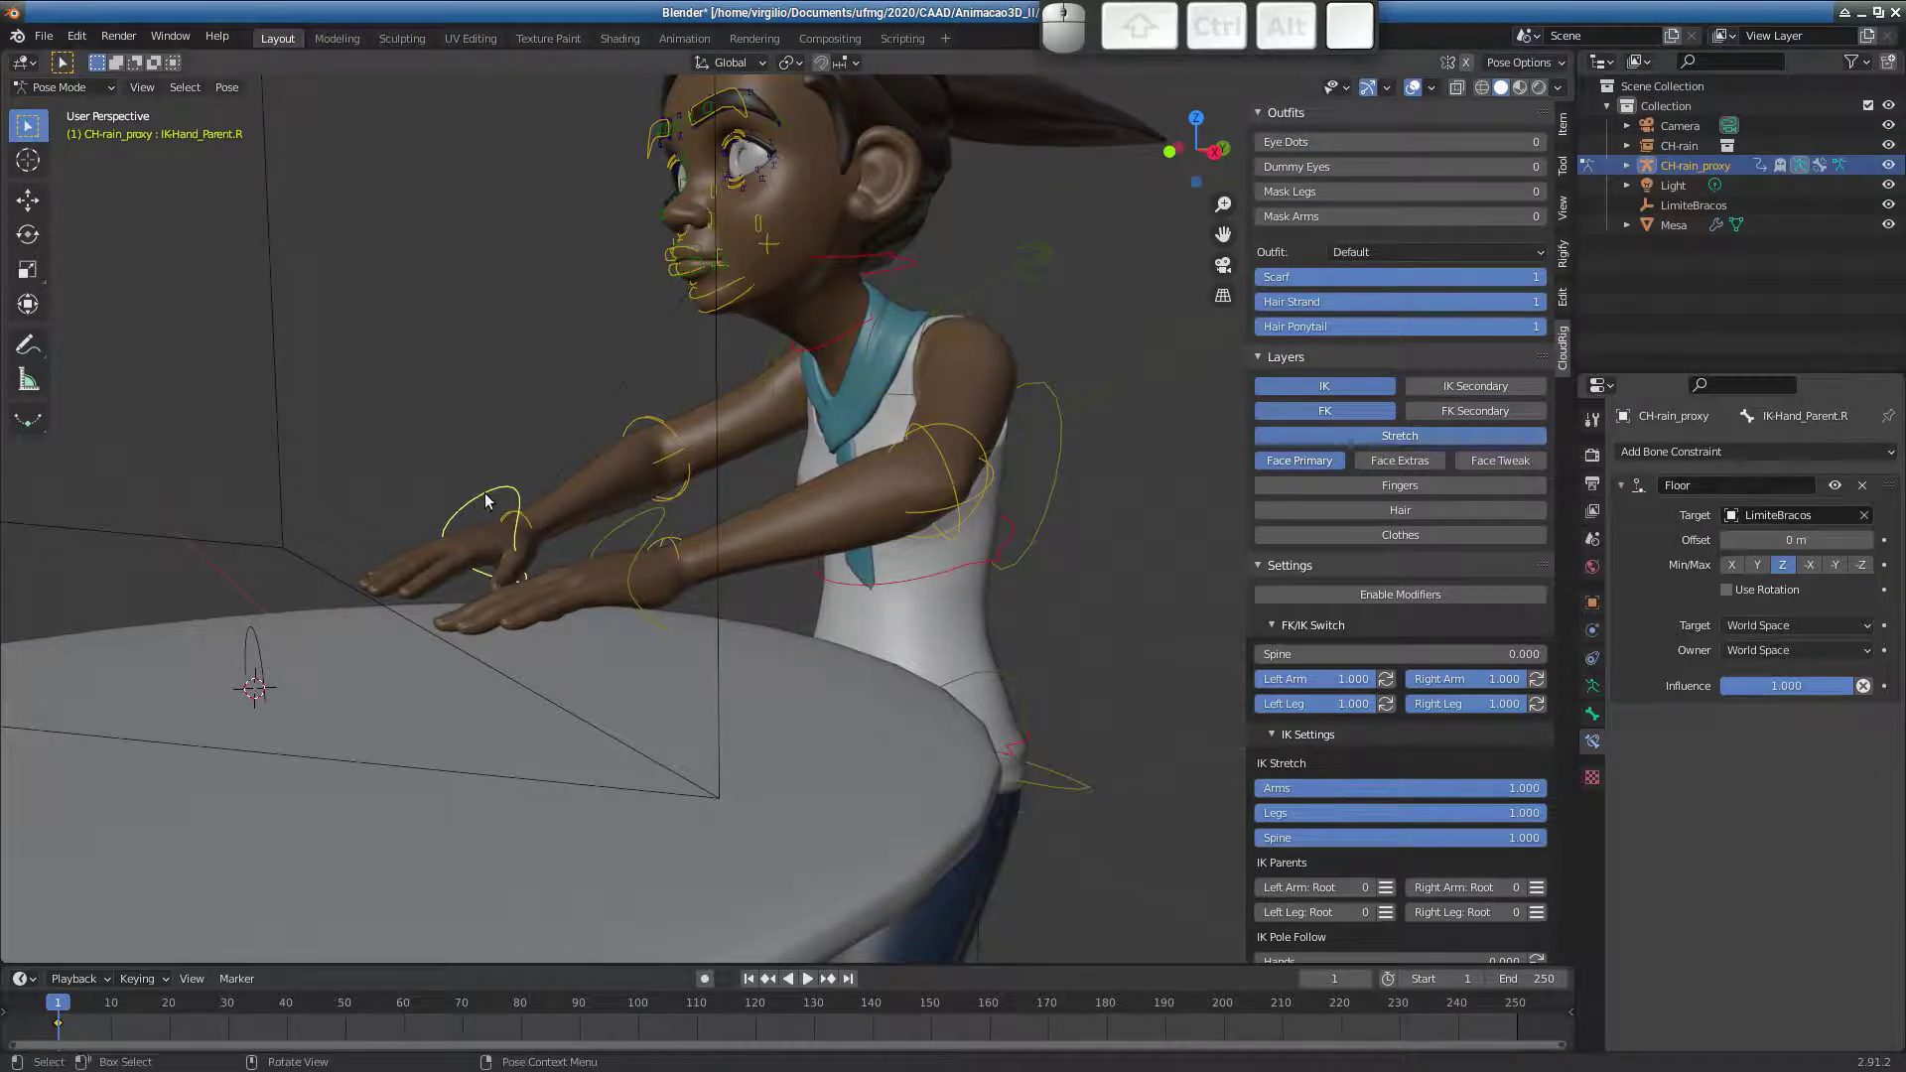
- Test the Floor limit by moving the right IK hand control down towards the tabletop, and cancel the move
key("g")
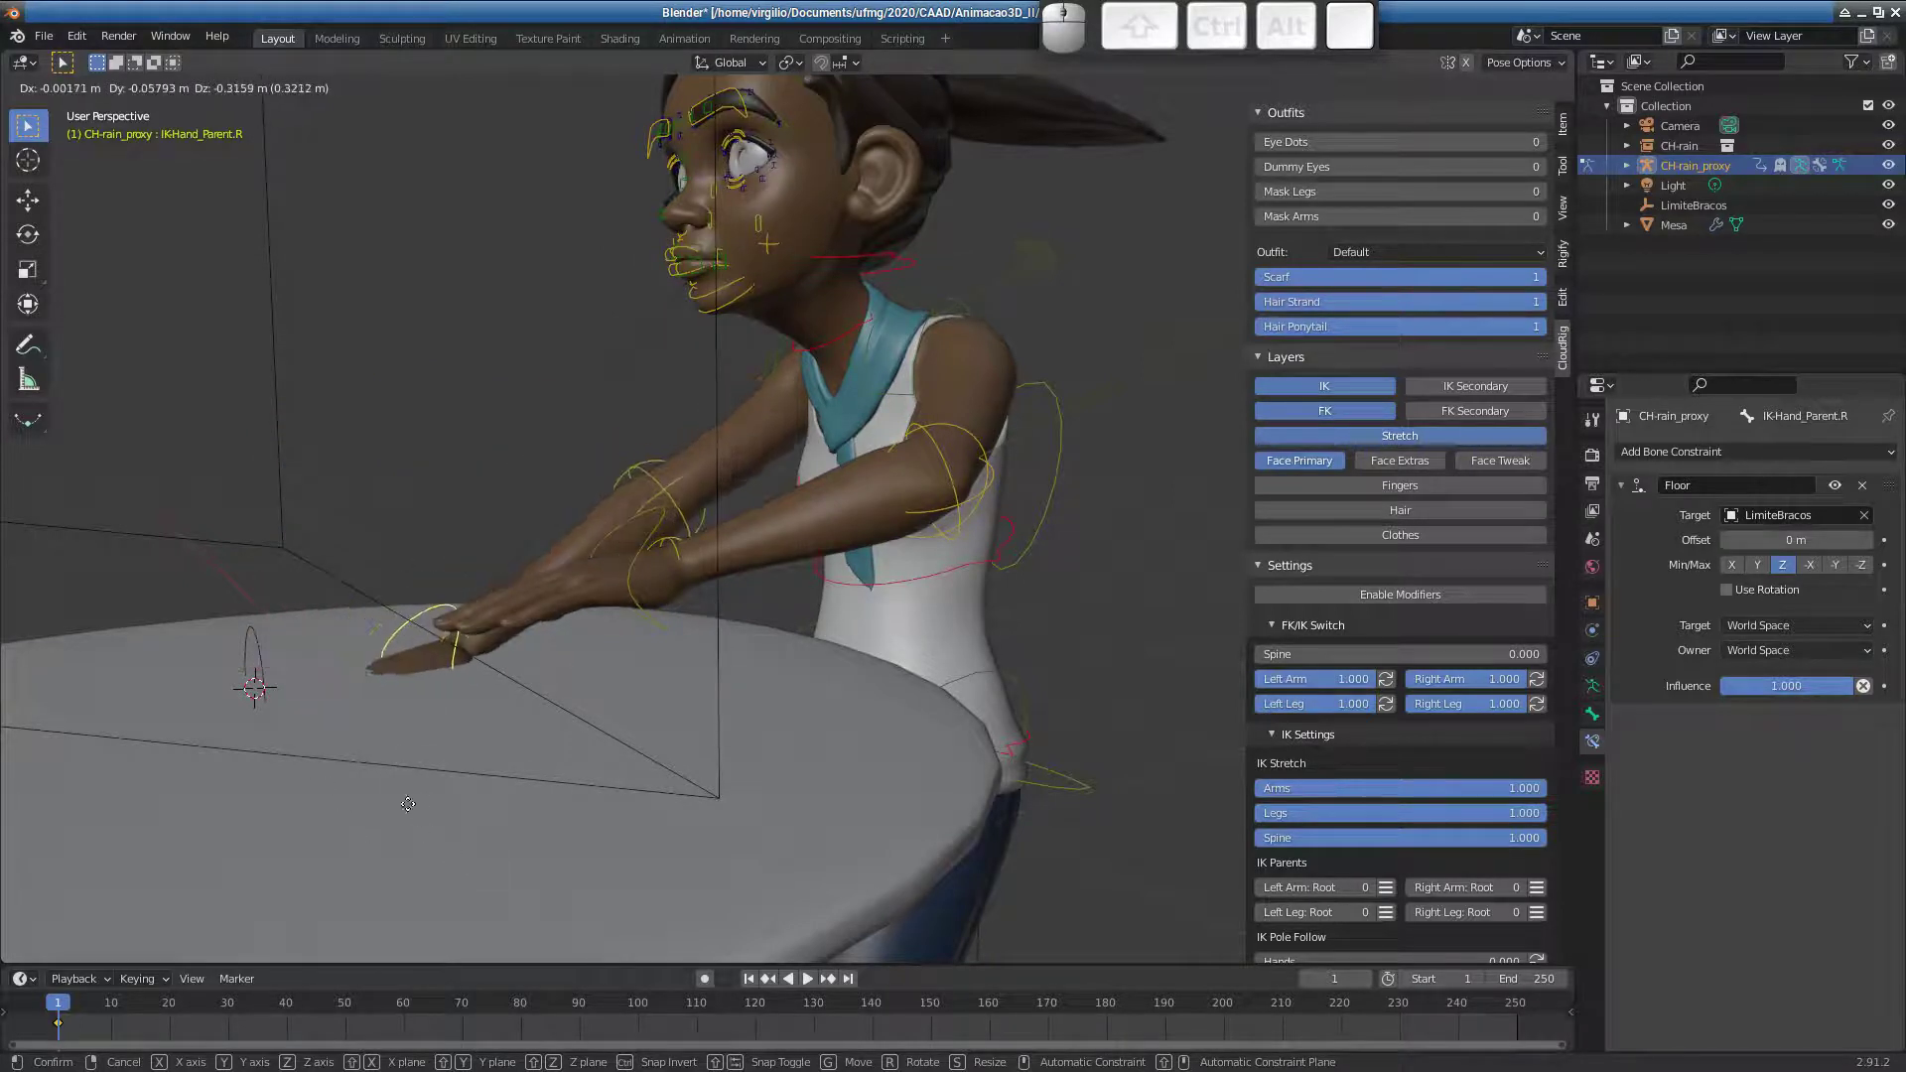
key("Escape")
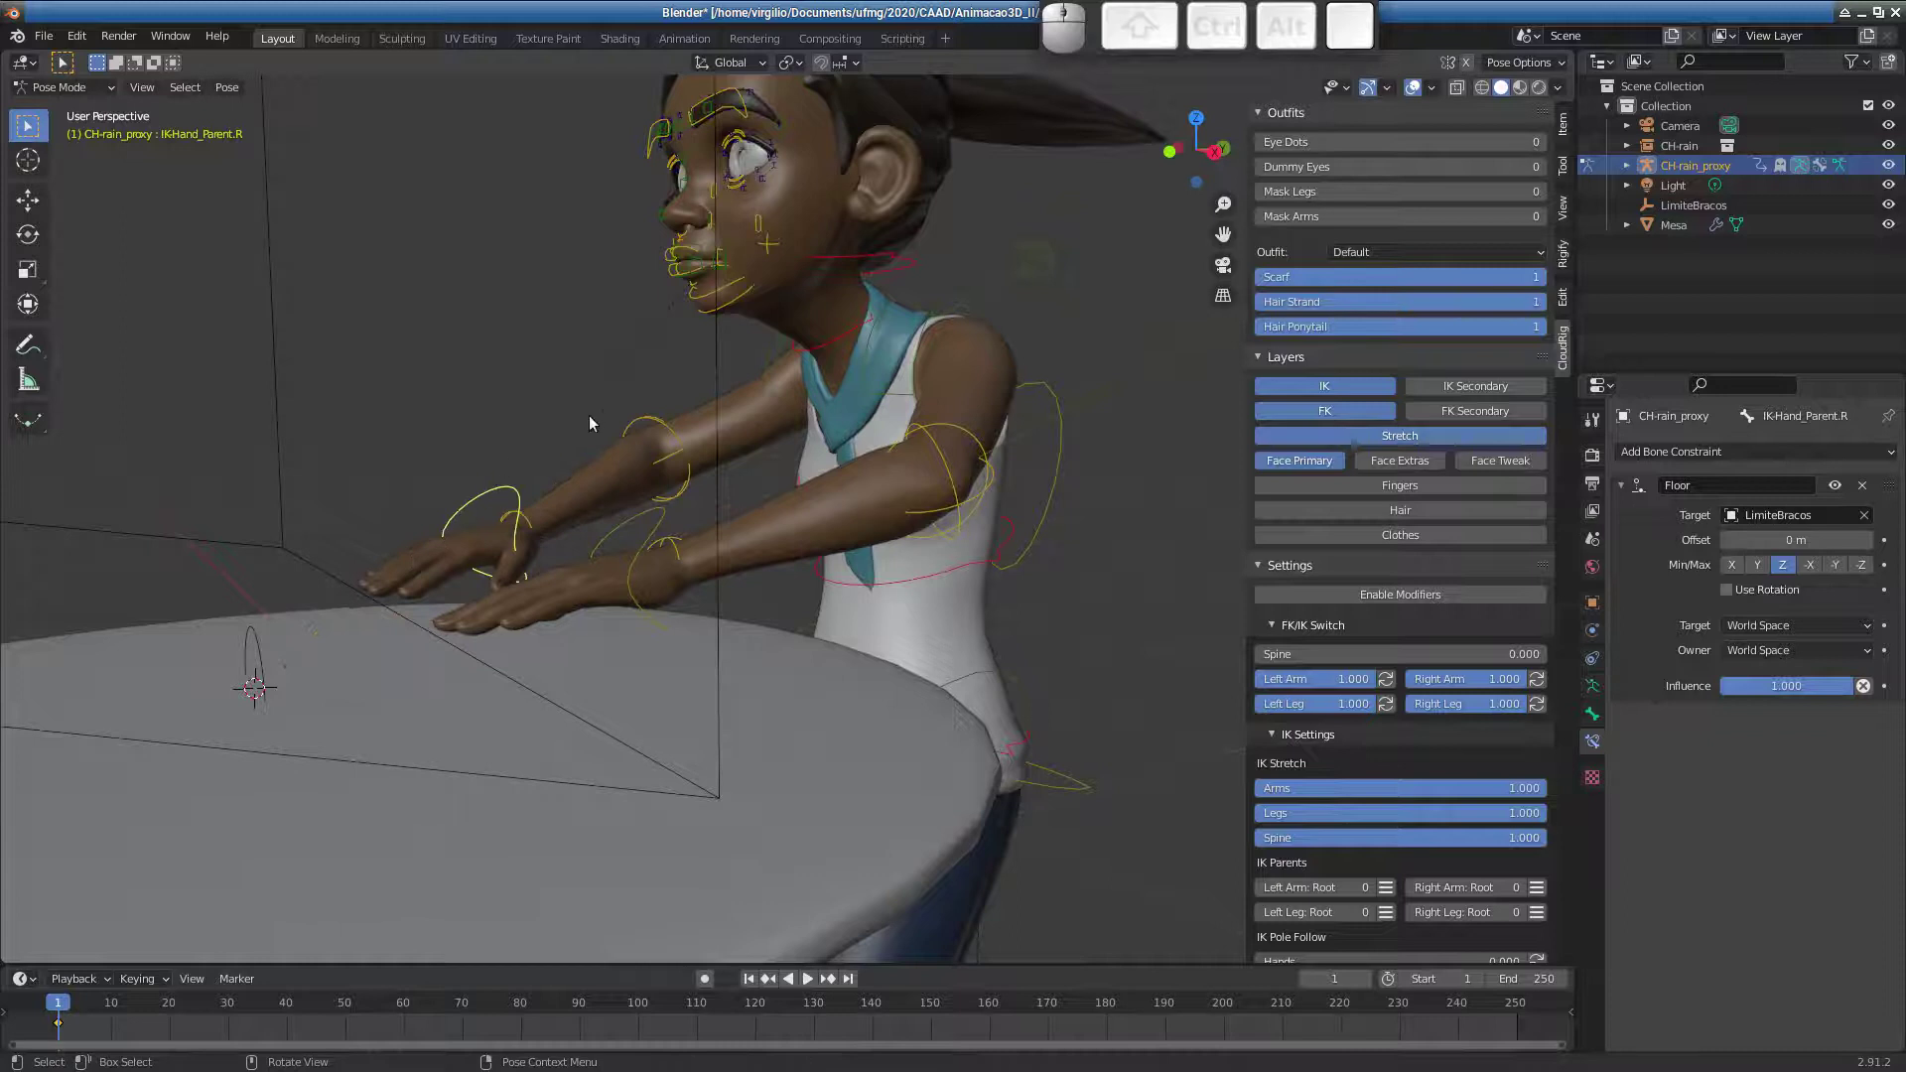
middle_click_drag(813, 432, 744, 516)
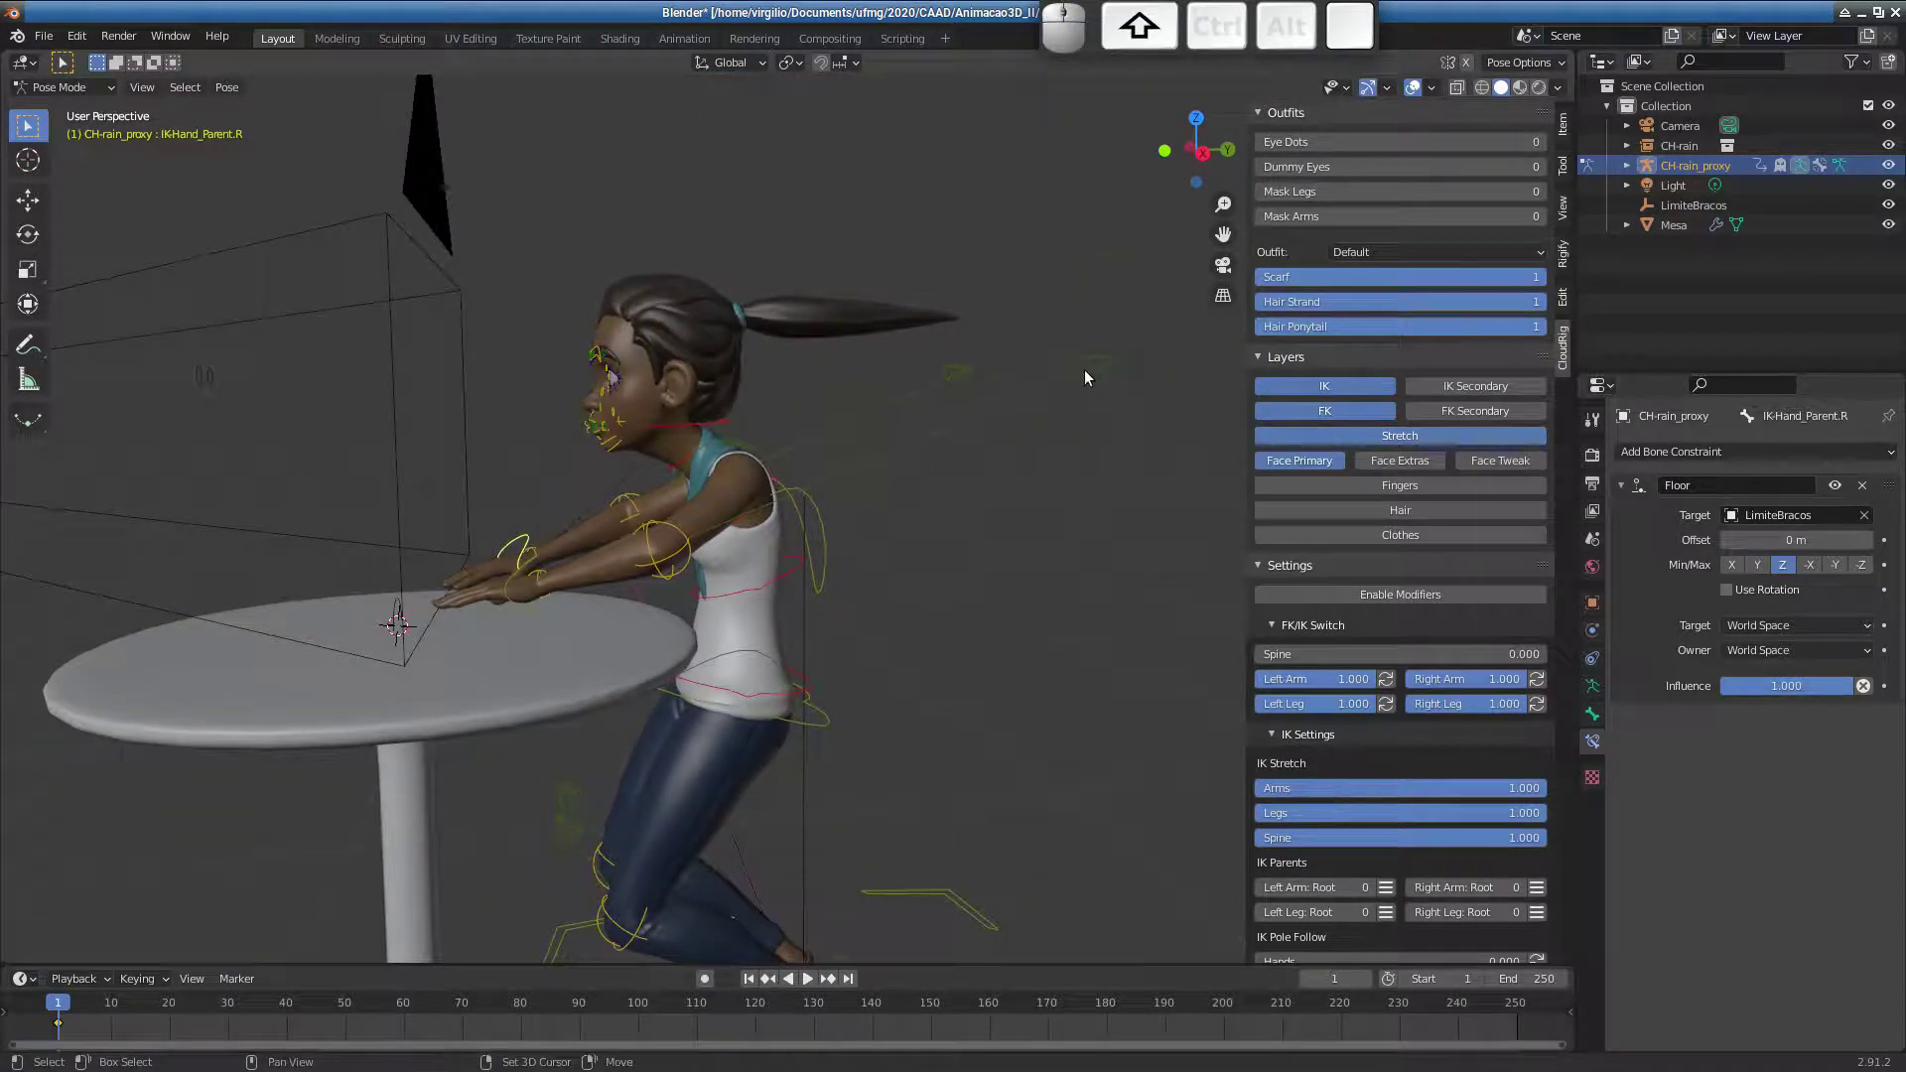
- Lower both forearm IK poles behind the character's hips and adjust the right pole's position
left_click_drag(937, 361, 1122, 407, "shift")
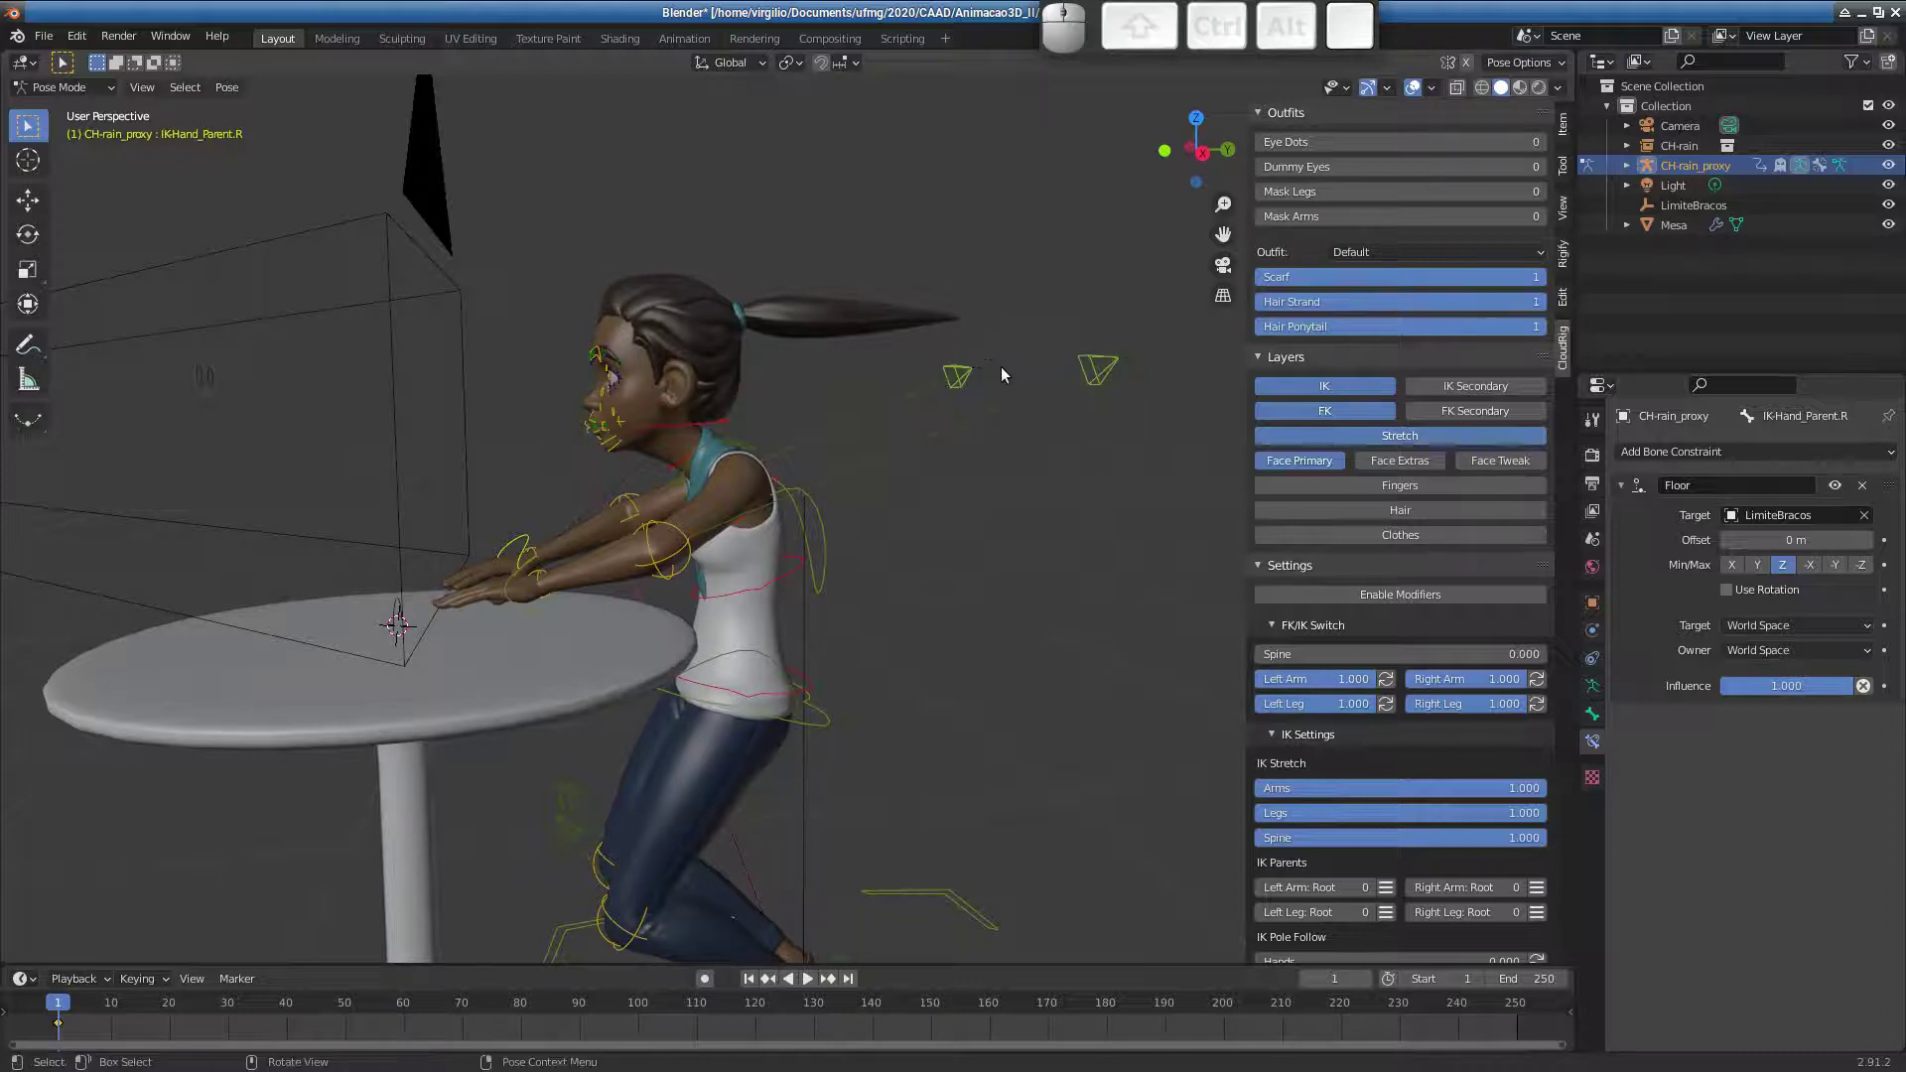
key("g")
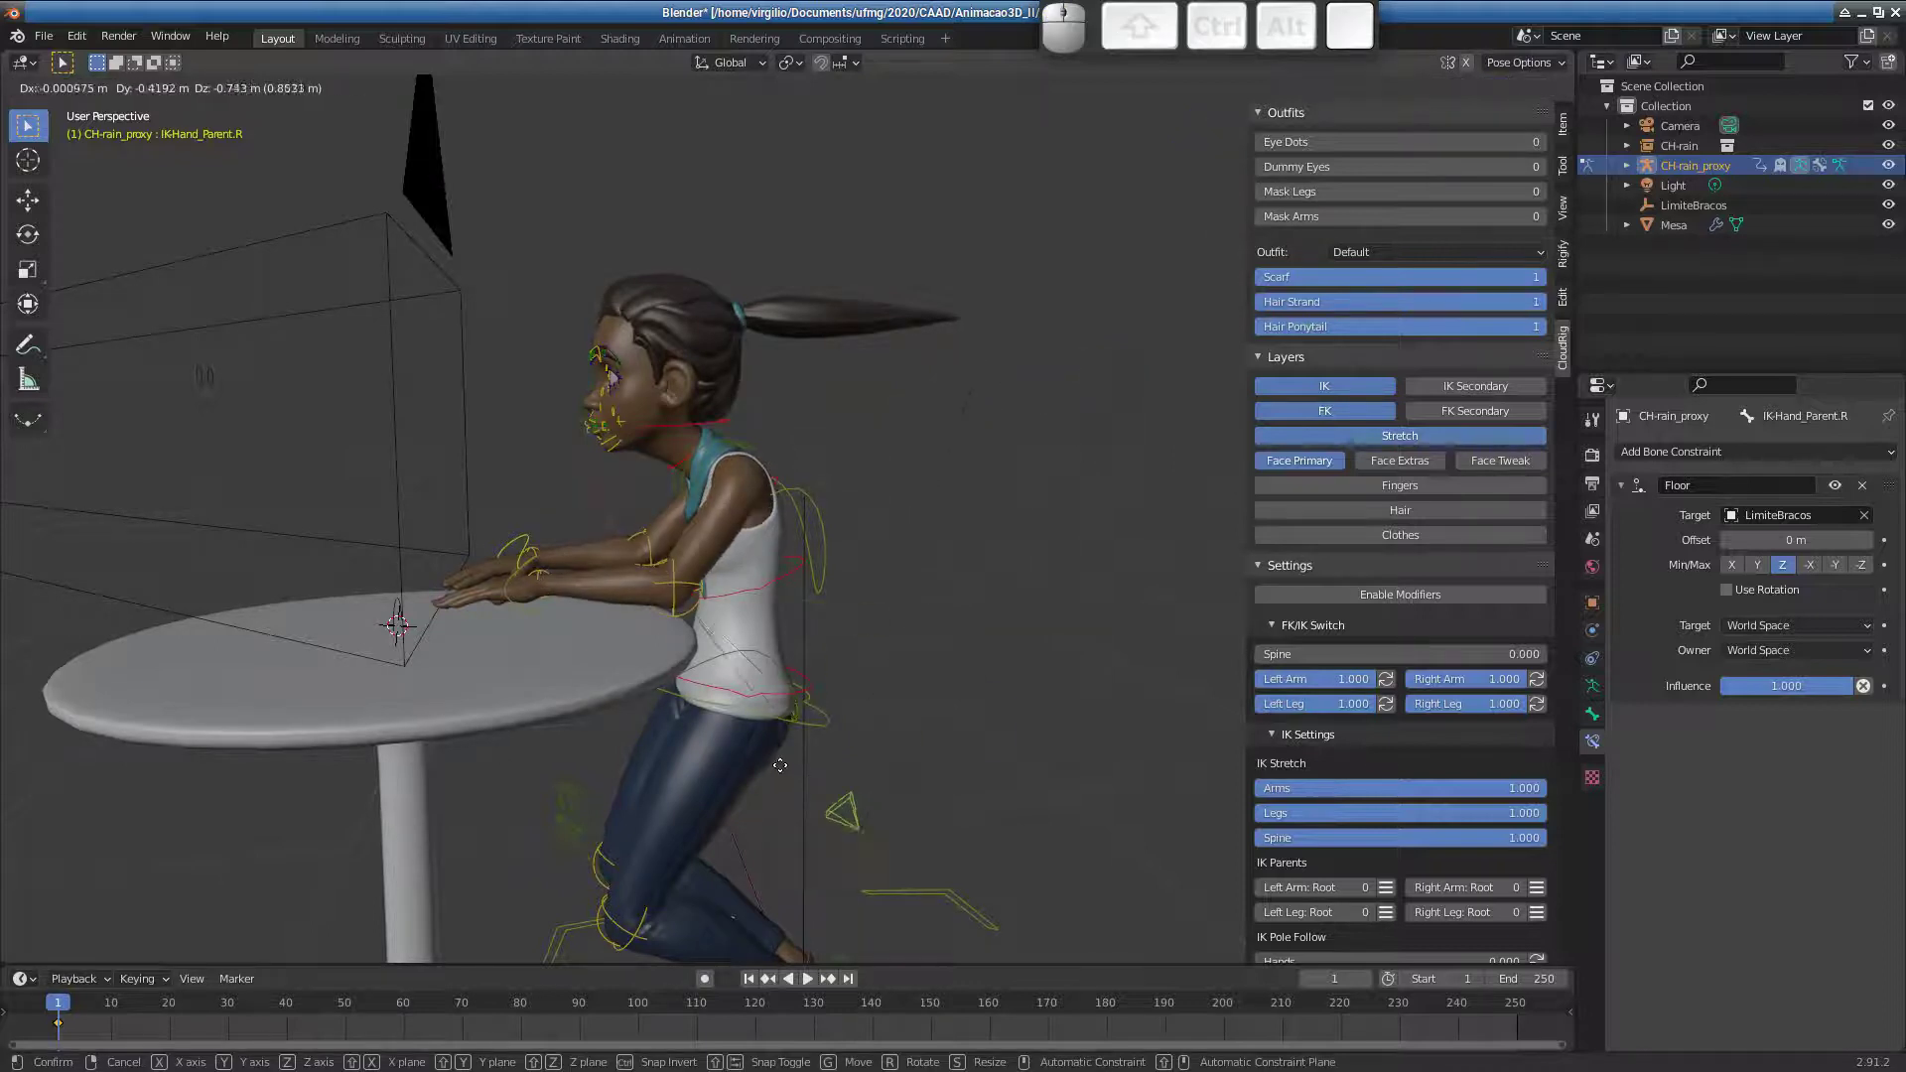
left_click(809, 740)
middle_click_drag(529, 521, 655, 662)
key("g")
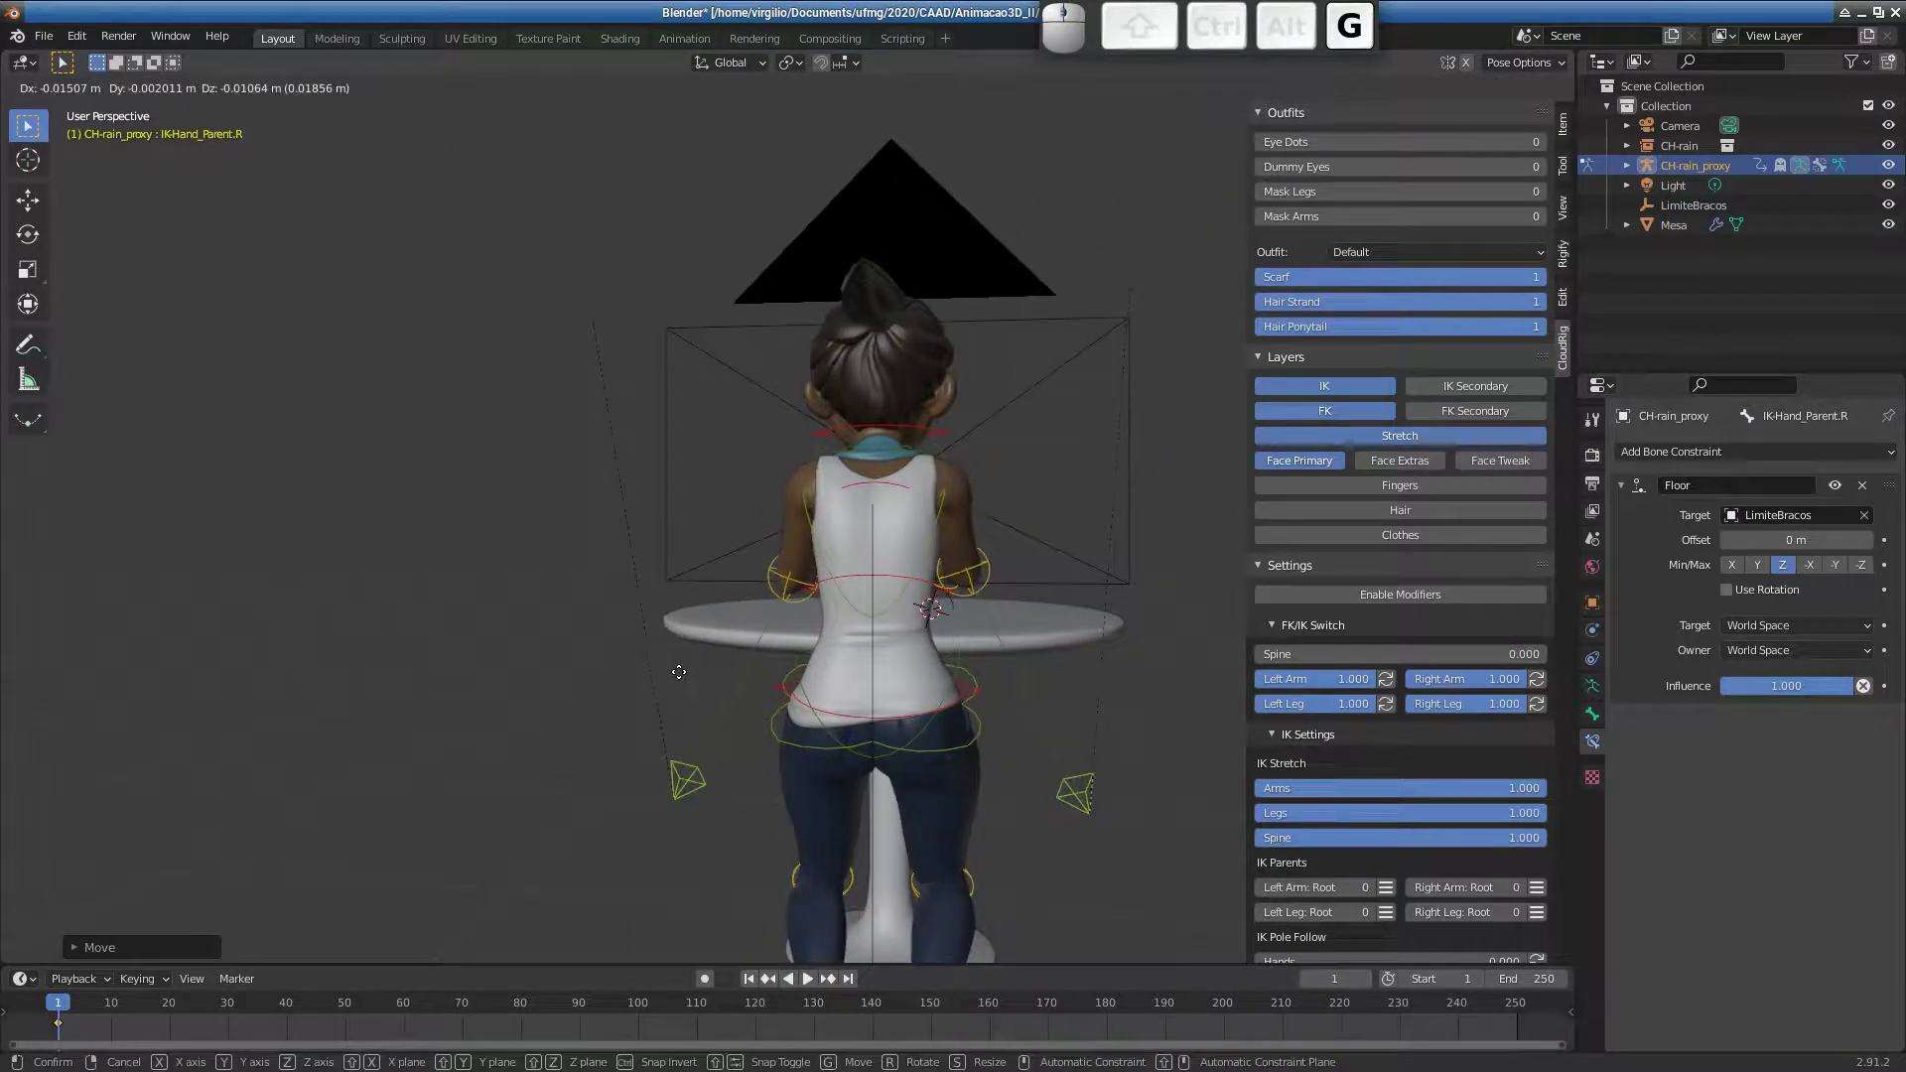
left_click(1082, 822)
left_click(1102, 820)
key("g")
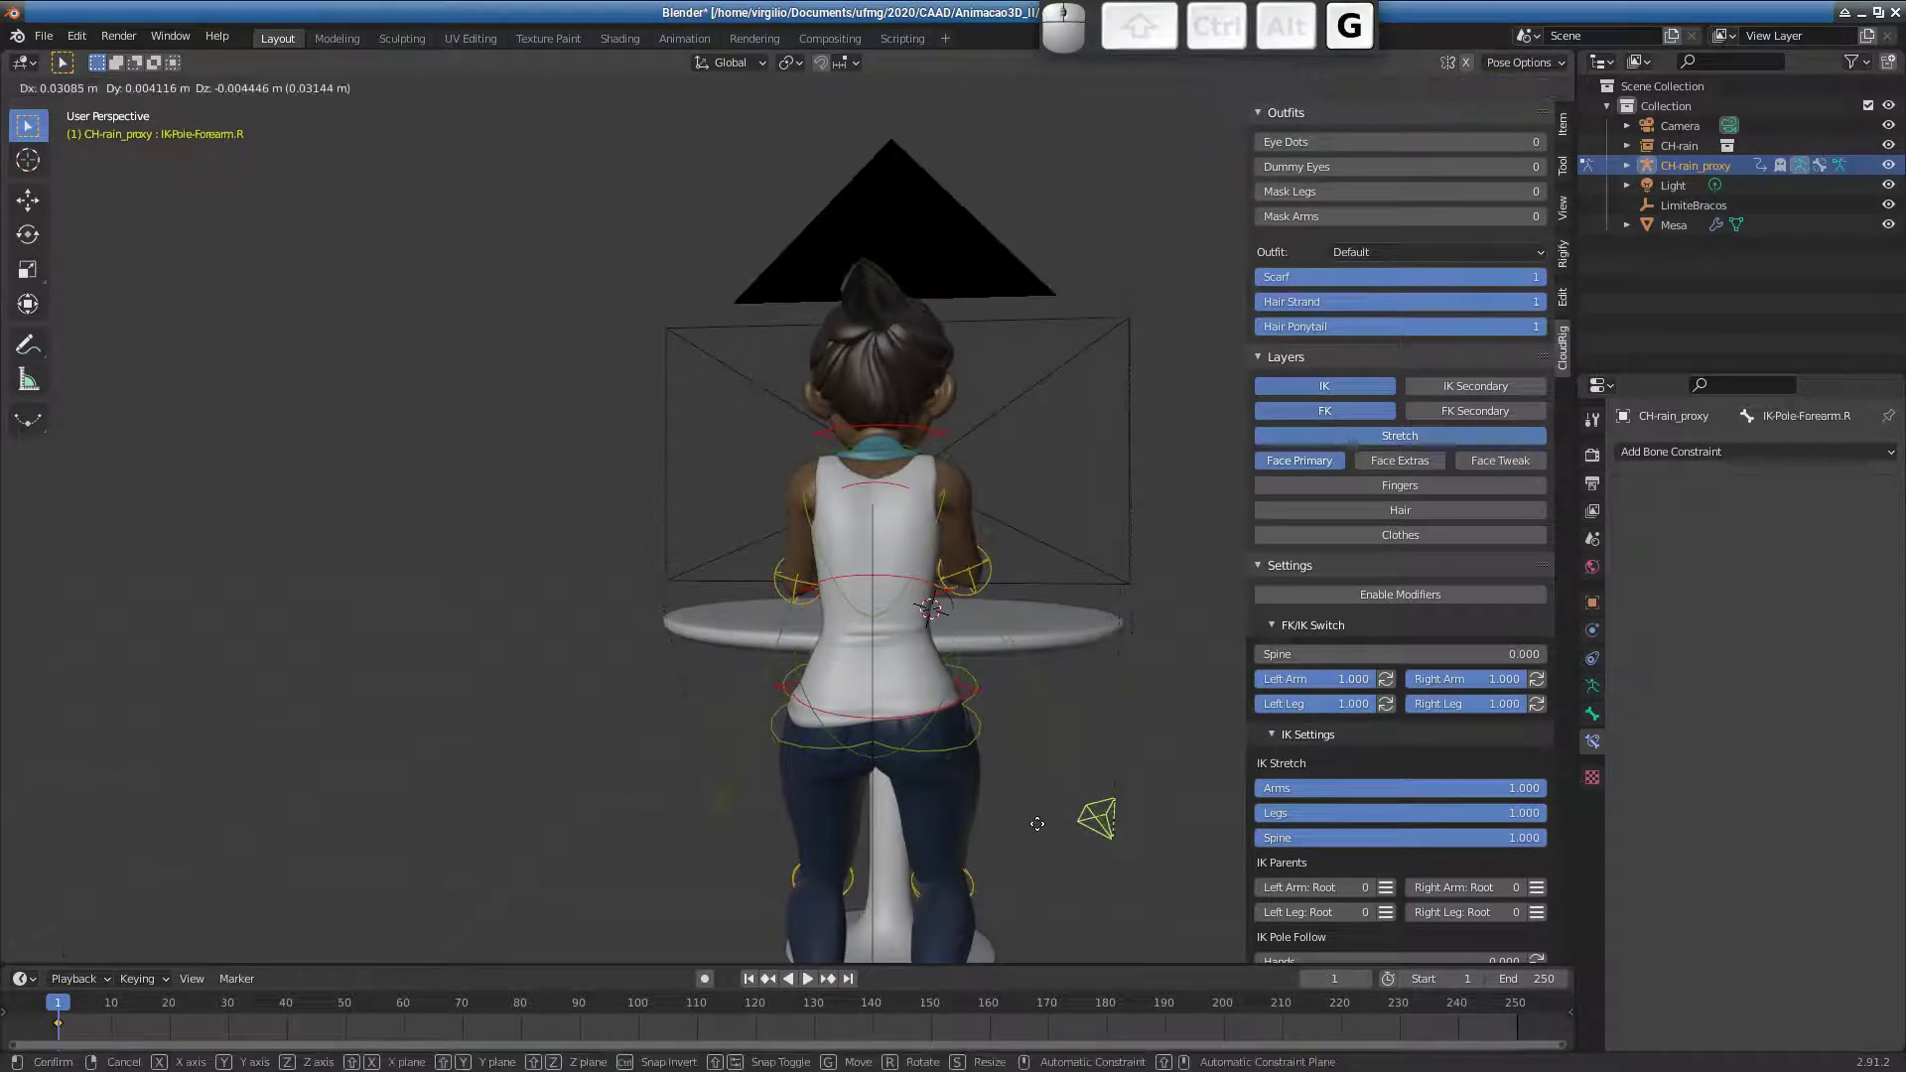
left_click(1053, 814)
middle_click_drag(693, 590, 737, 608)
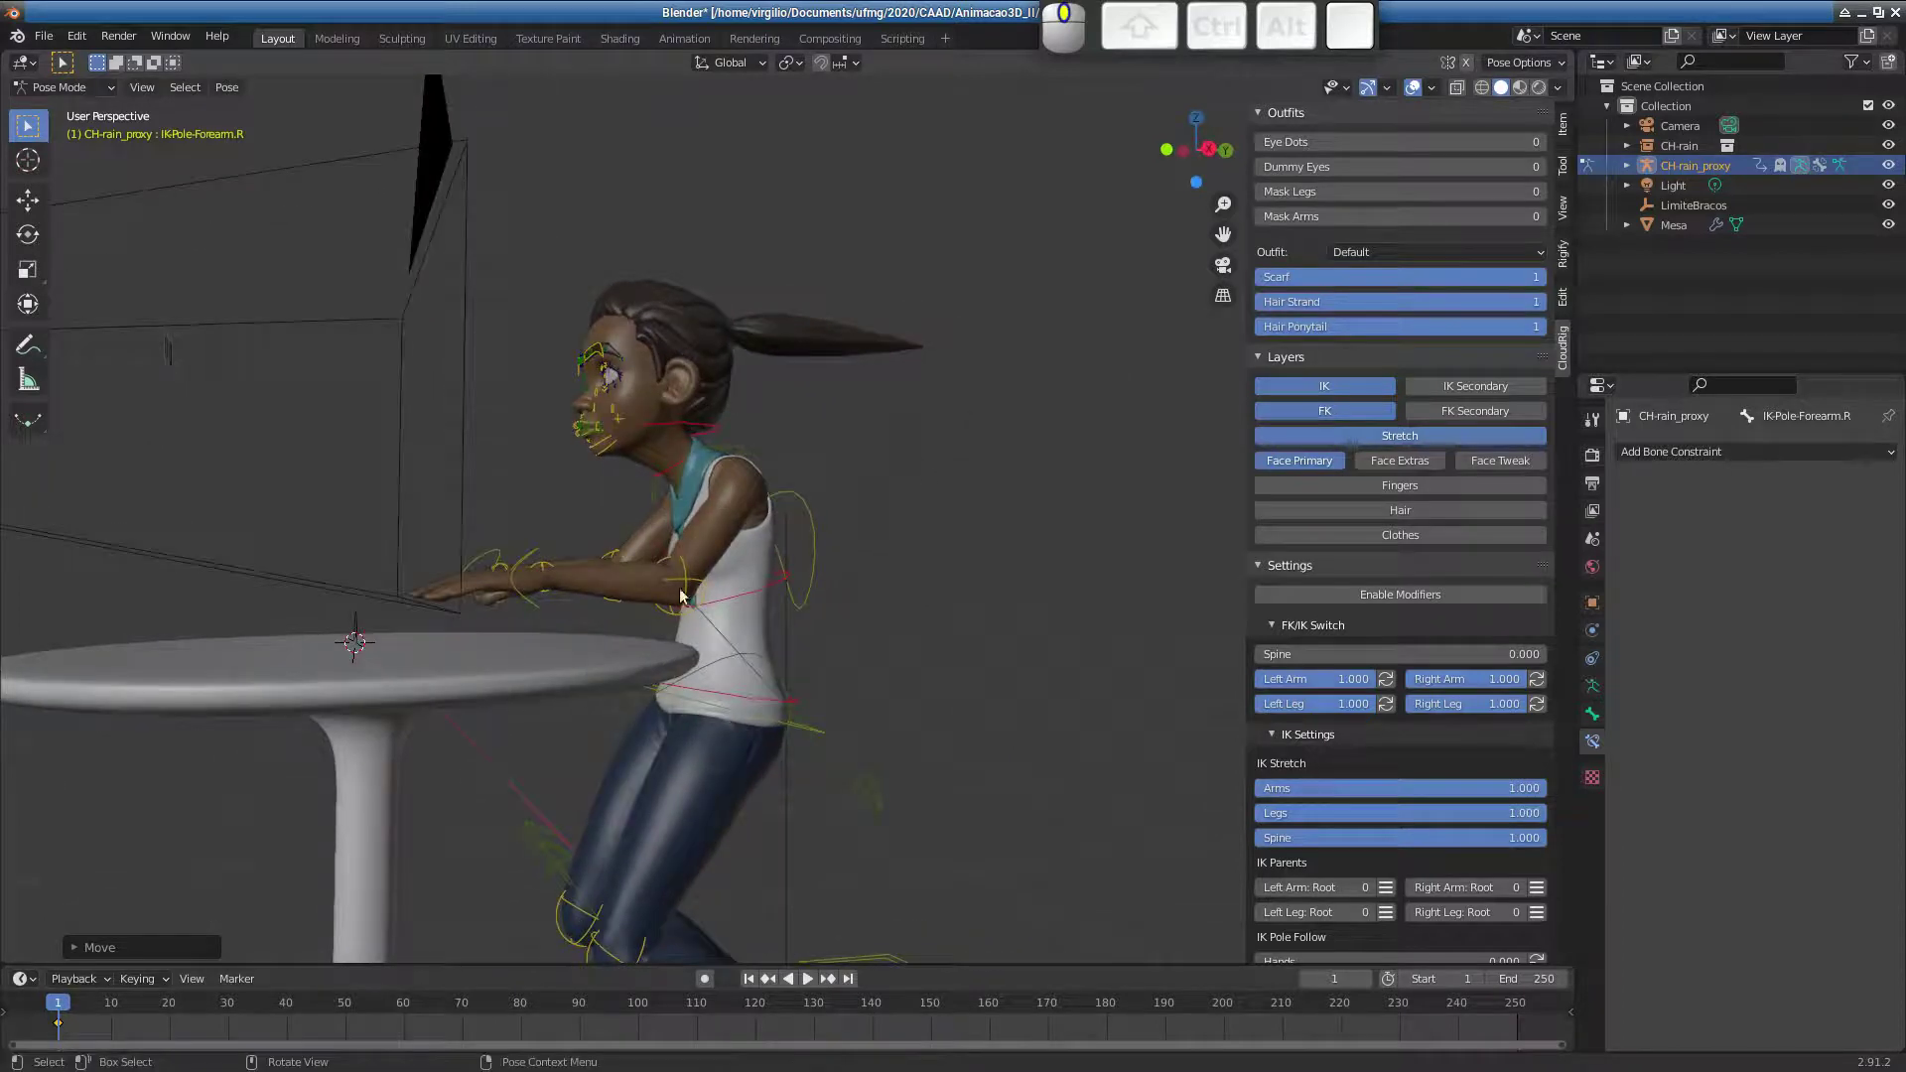
- Test the arm pose by moving the pelvis control up and towards the table, and cancel the move
left_click(770, 717)
key("g")
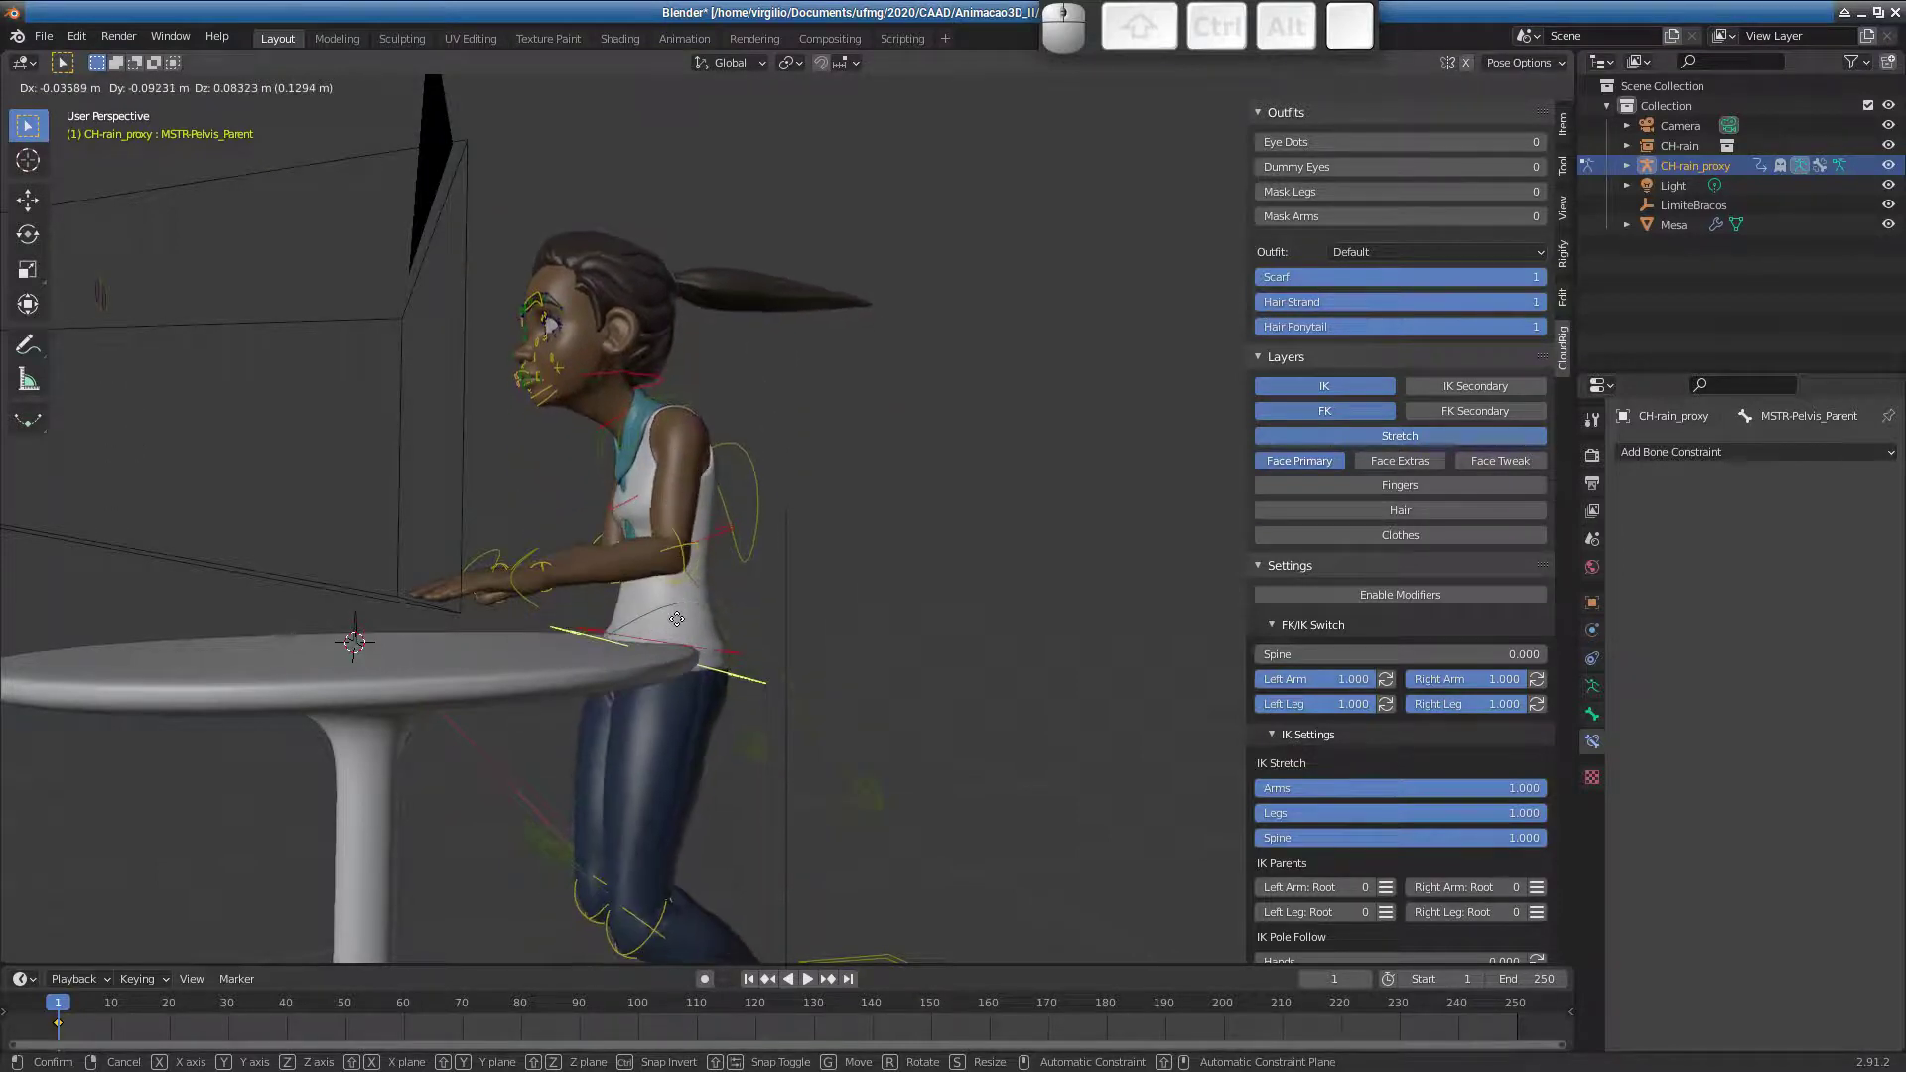
key("Escape")
mouse_move(674, 593)
middle_mouse_down()
mouse_move(683, 660)
mouse_move(669, 615)
middle_mouse_up()
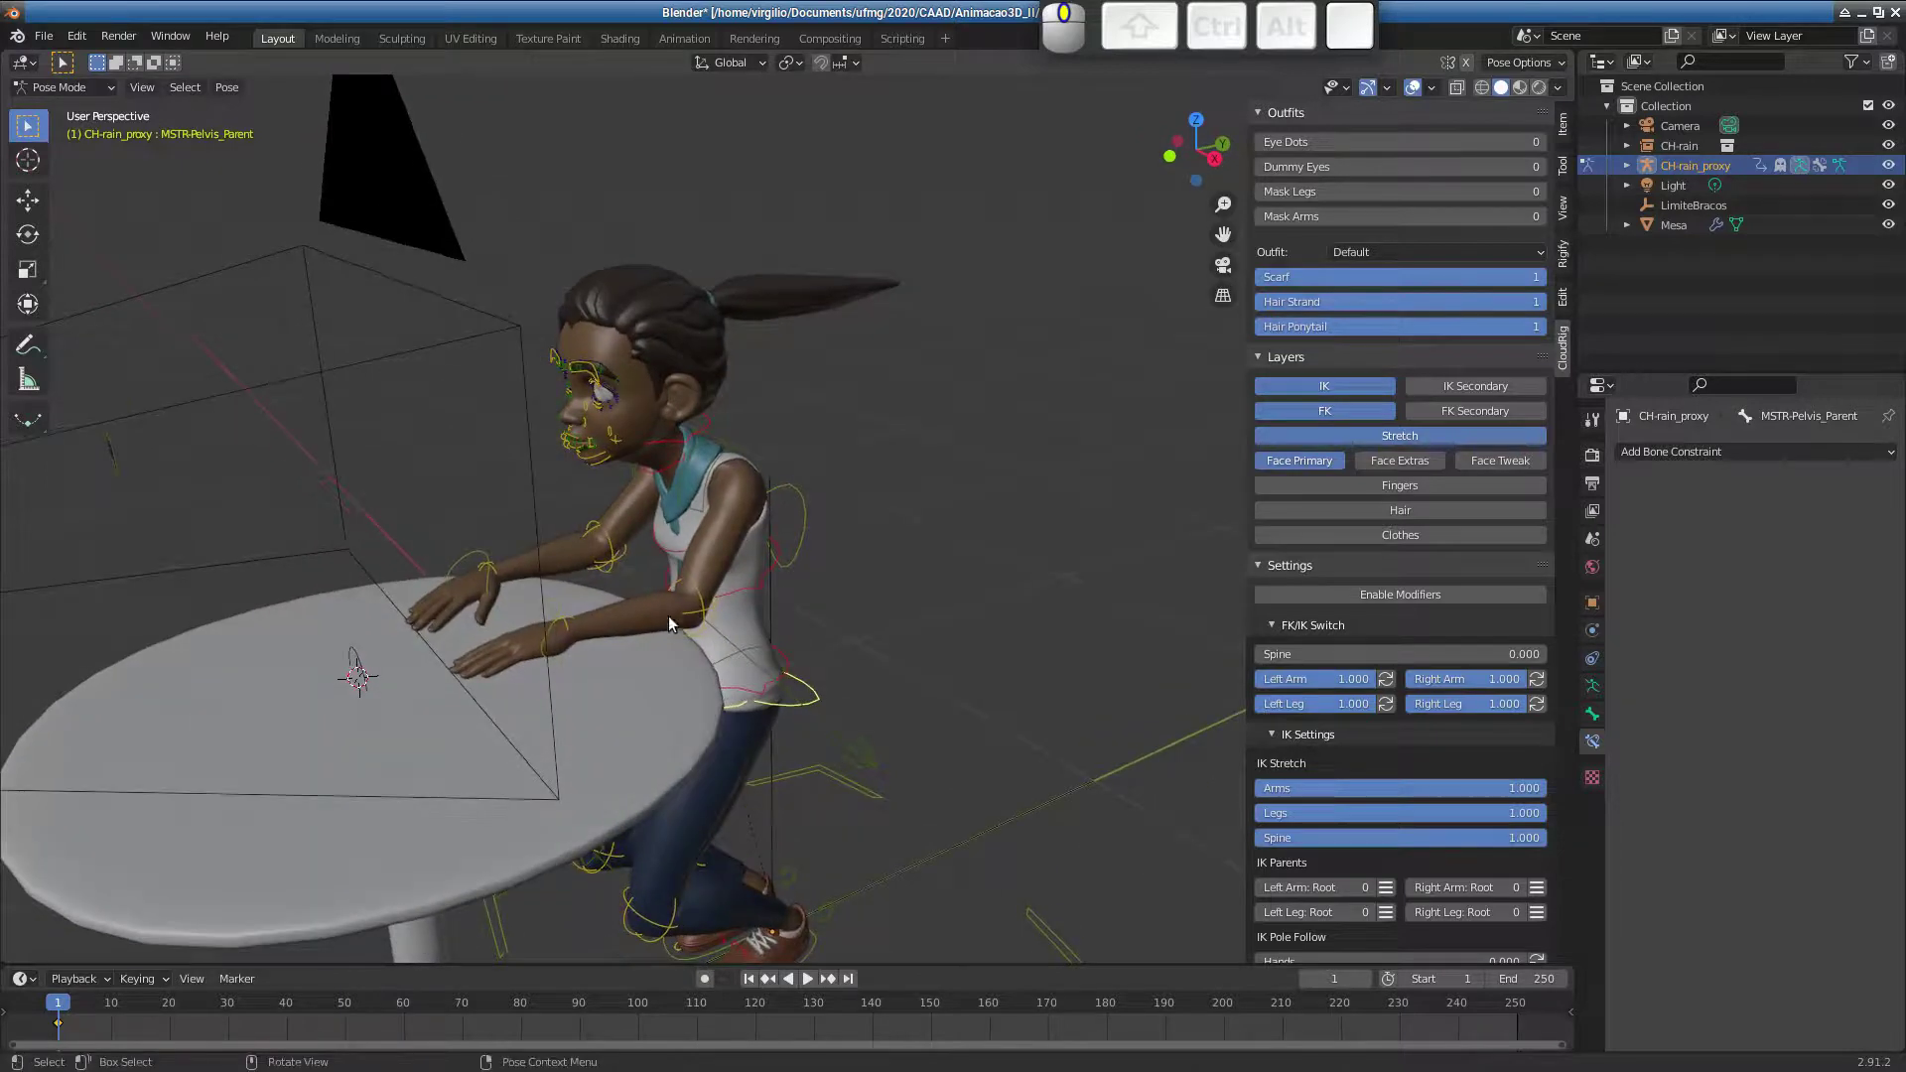
- Add a Floor bone constraint to the right elbow stretch control with LimiteBracos as its target
left_click(605, 549)
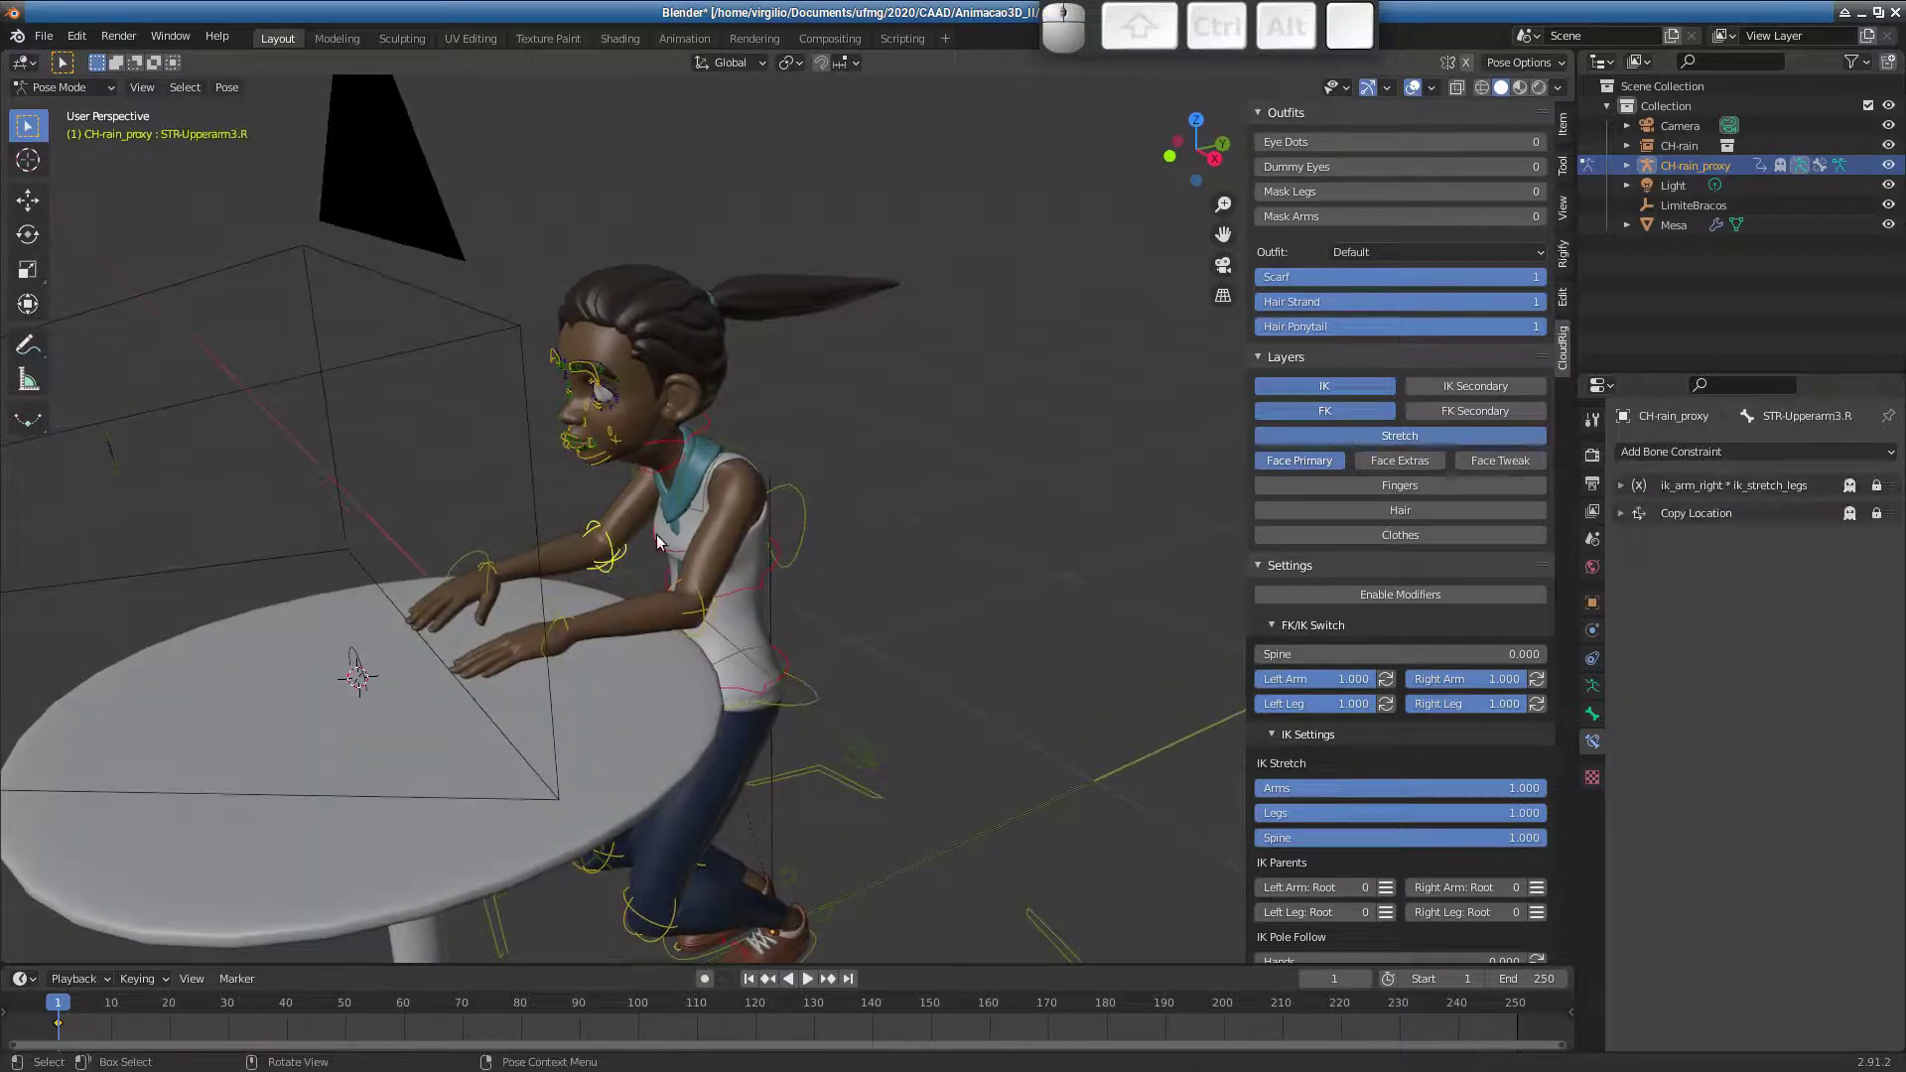
left_click(1700, 452)
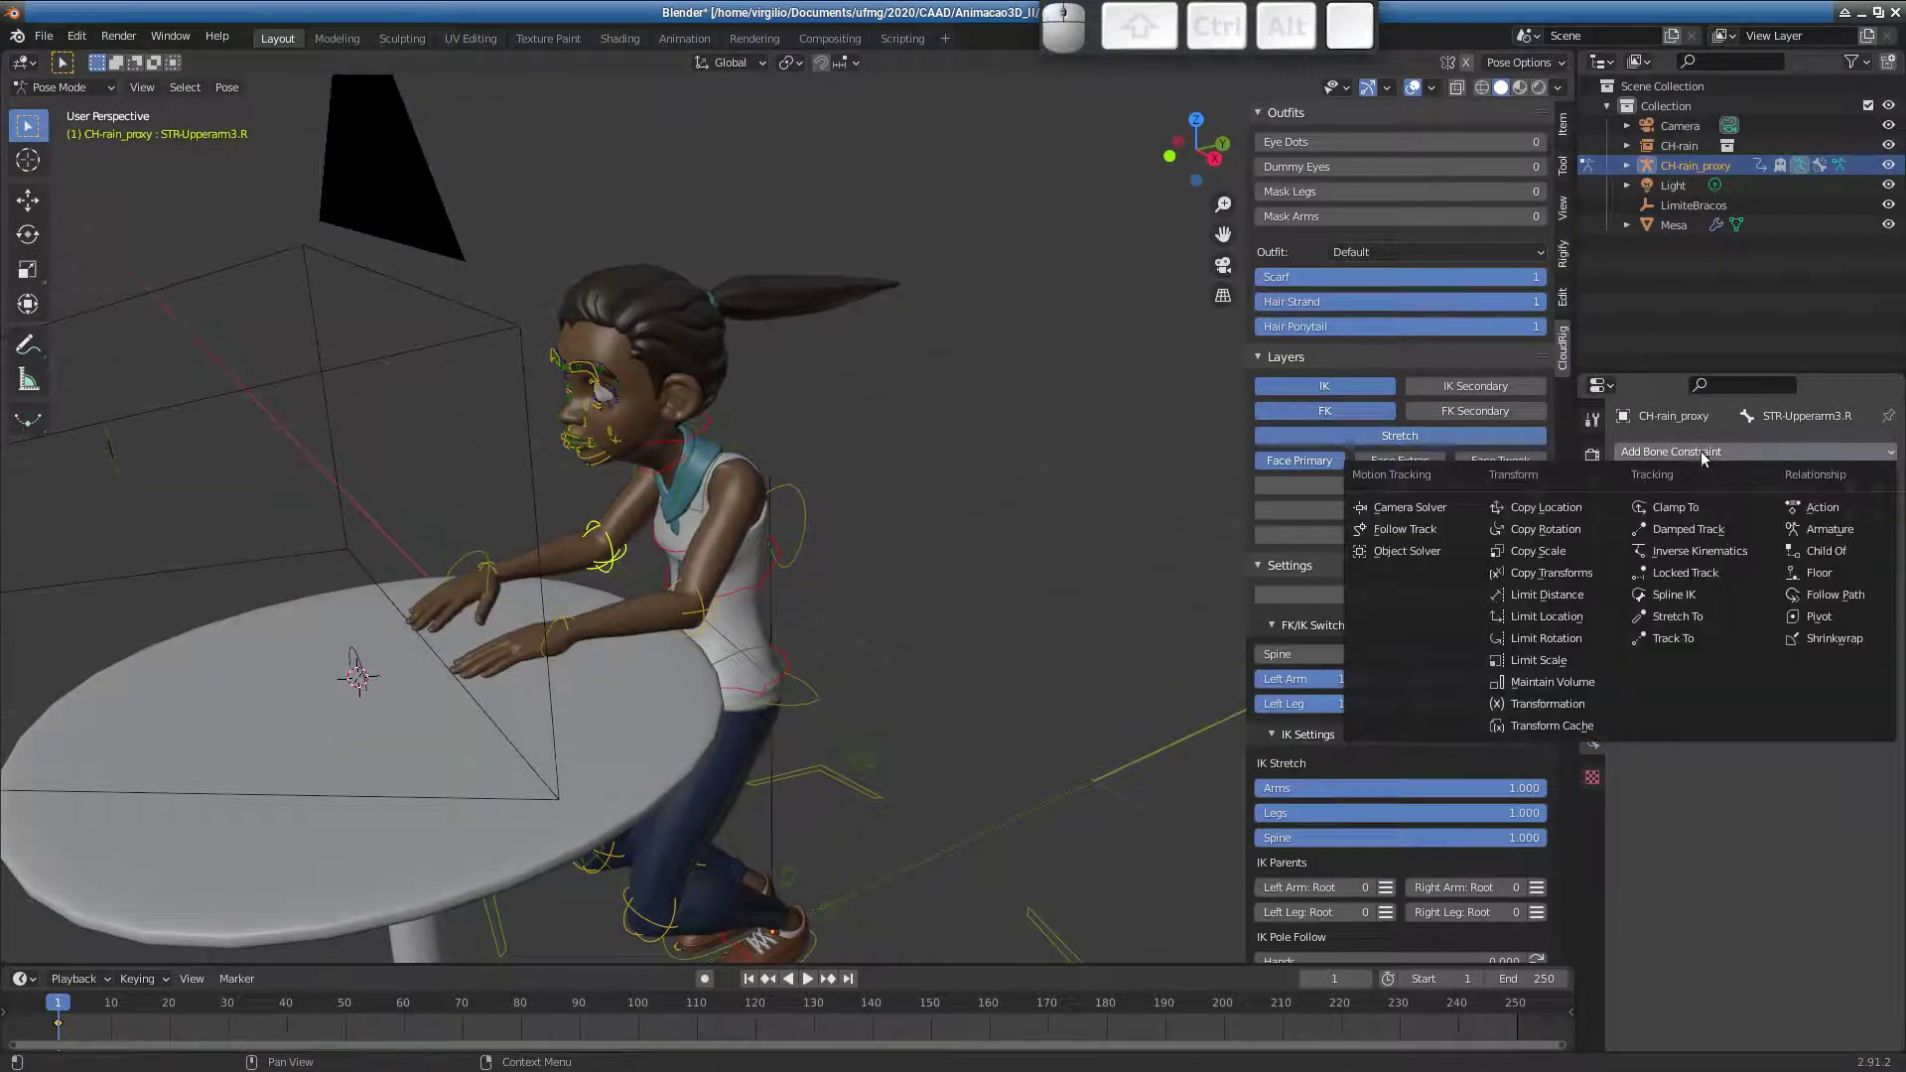
left_click(1827, 574)
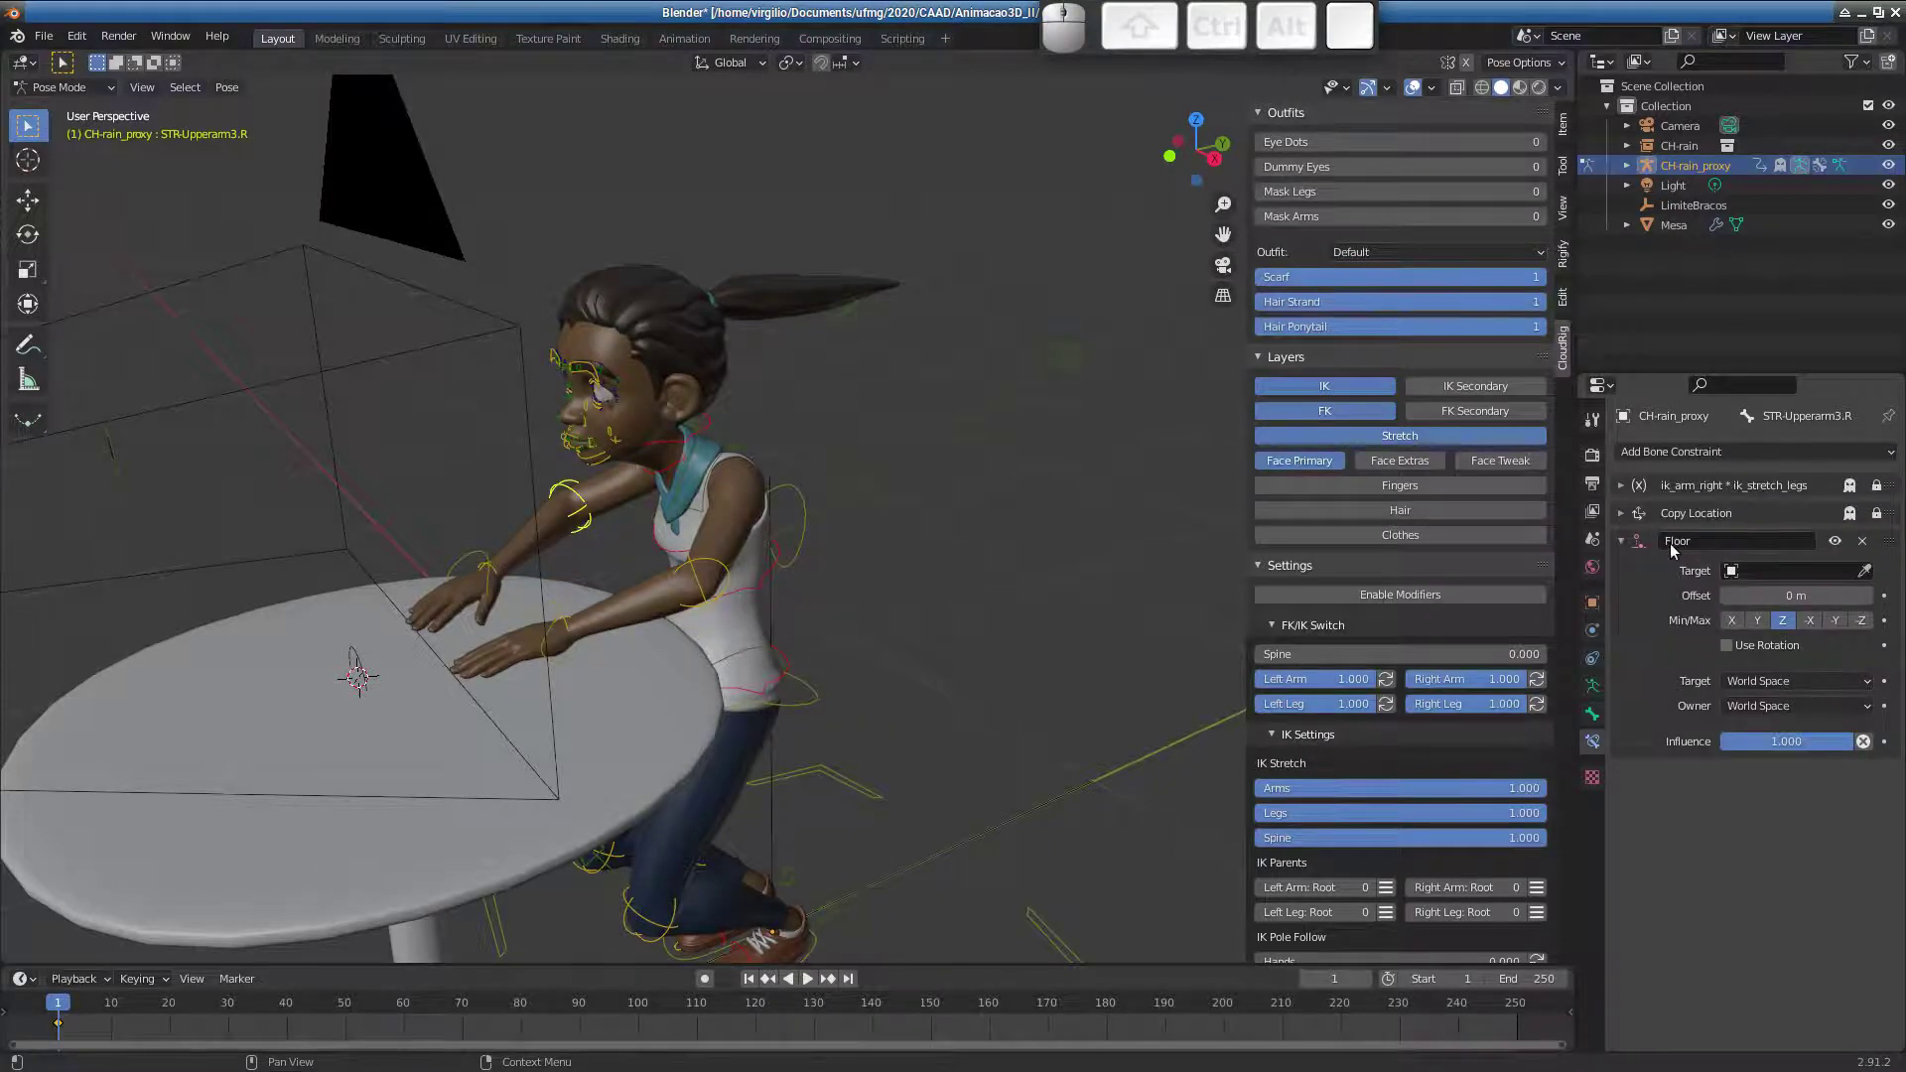
left_click(1840, 574)
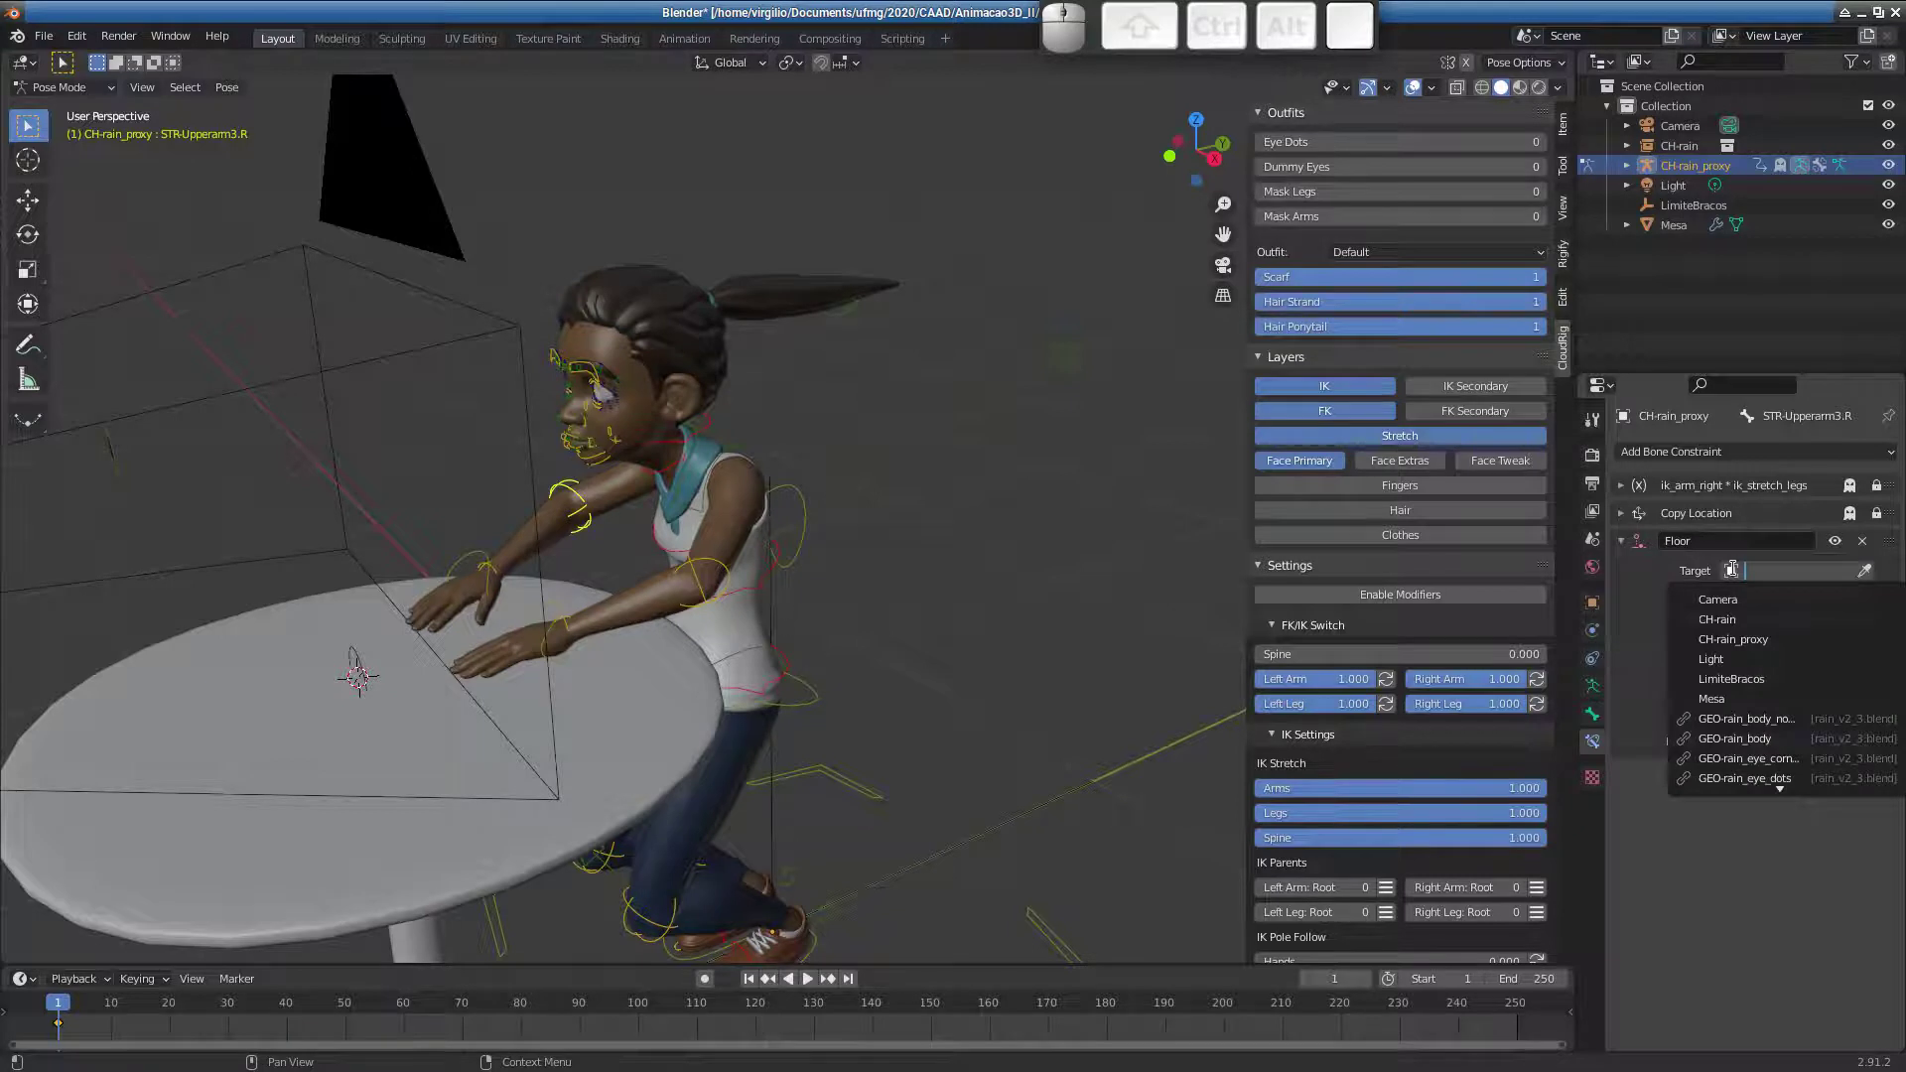
type("l")
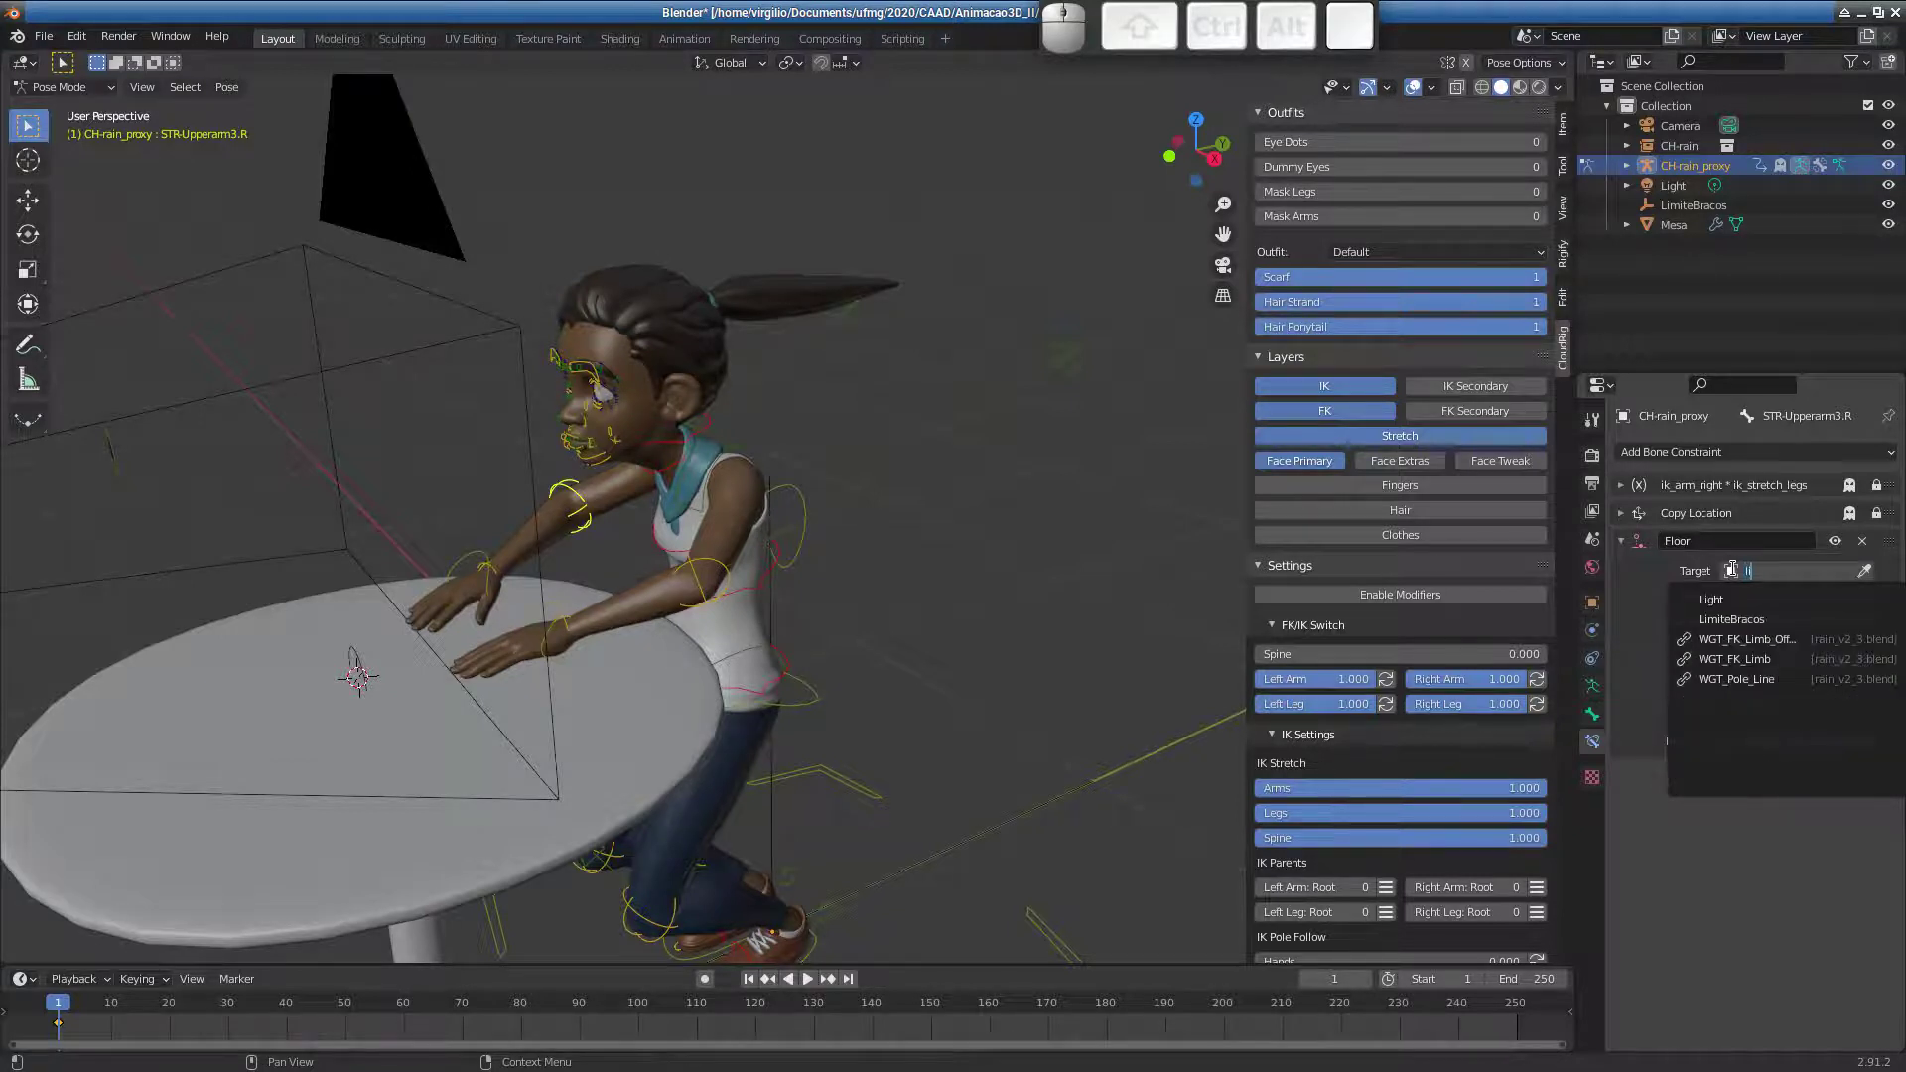
type("mi")
key("Return")
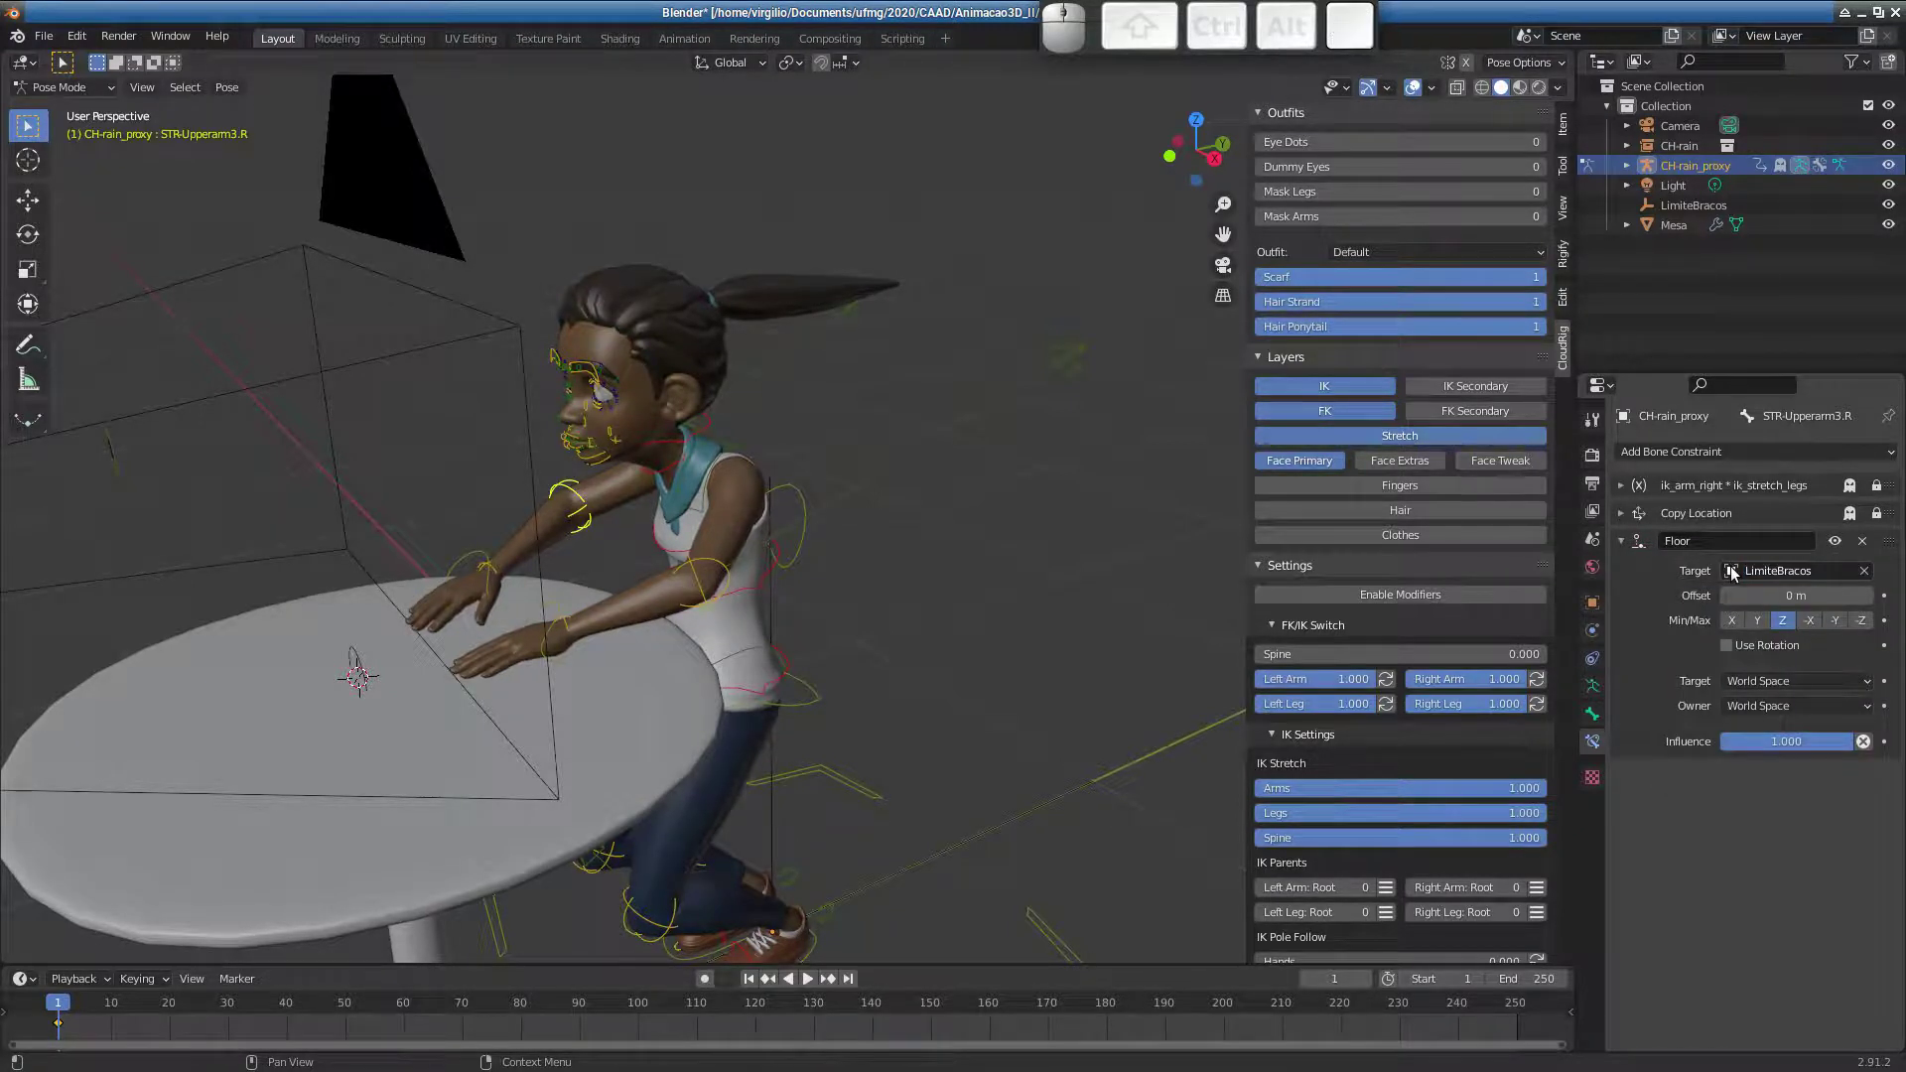
- Copy the LimiteBracos target and use it in a new Floor bone constraint on the left elbow stretch control
key("ctrl+c")
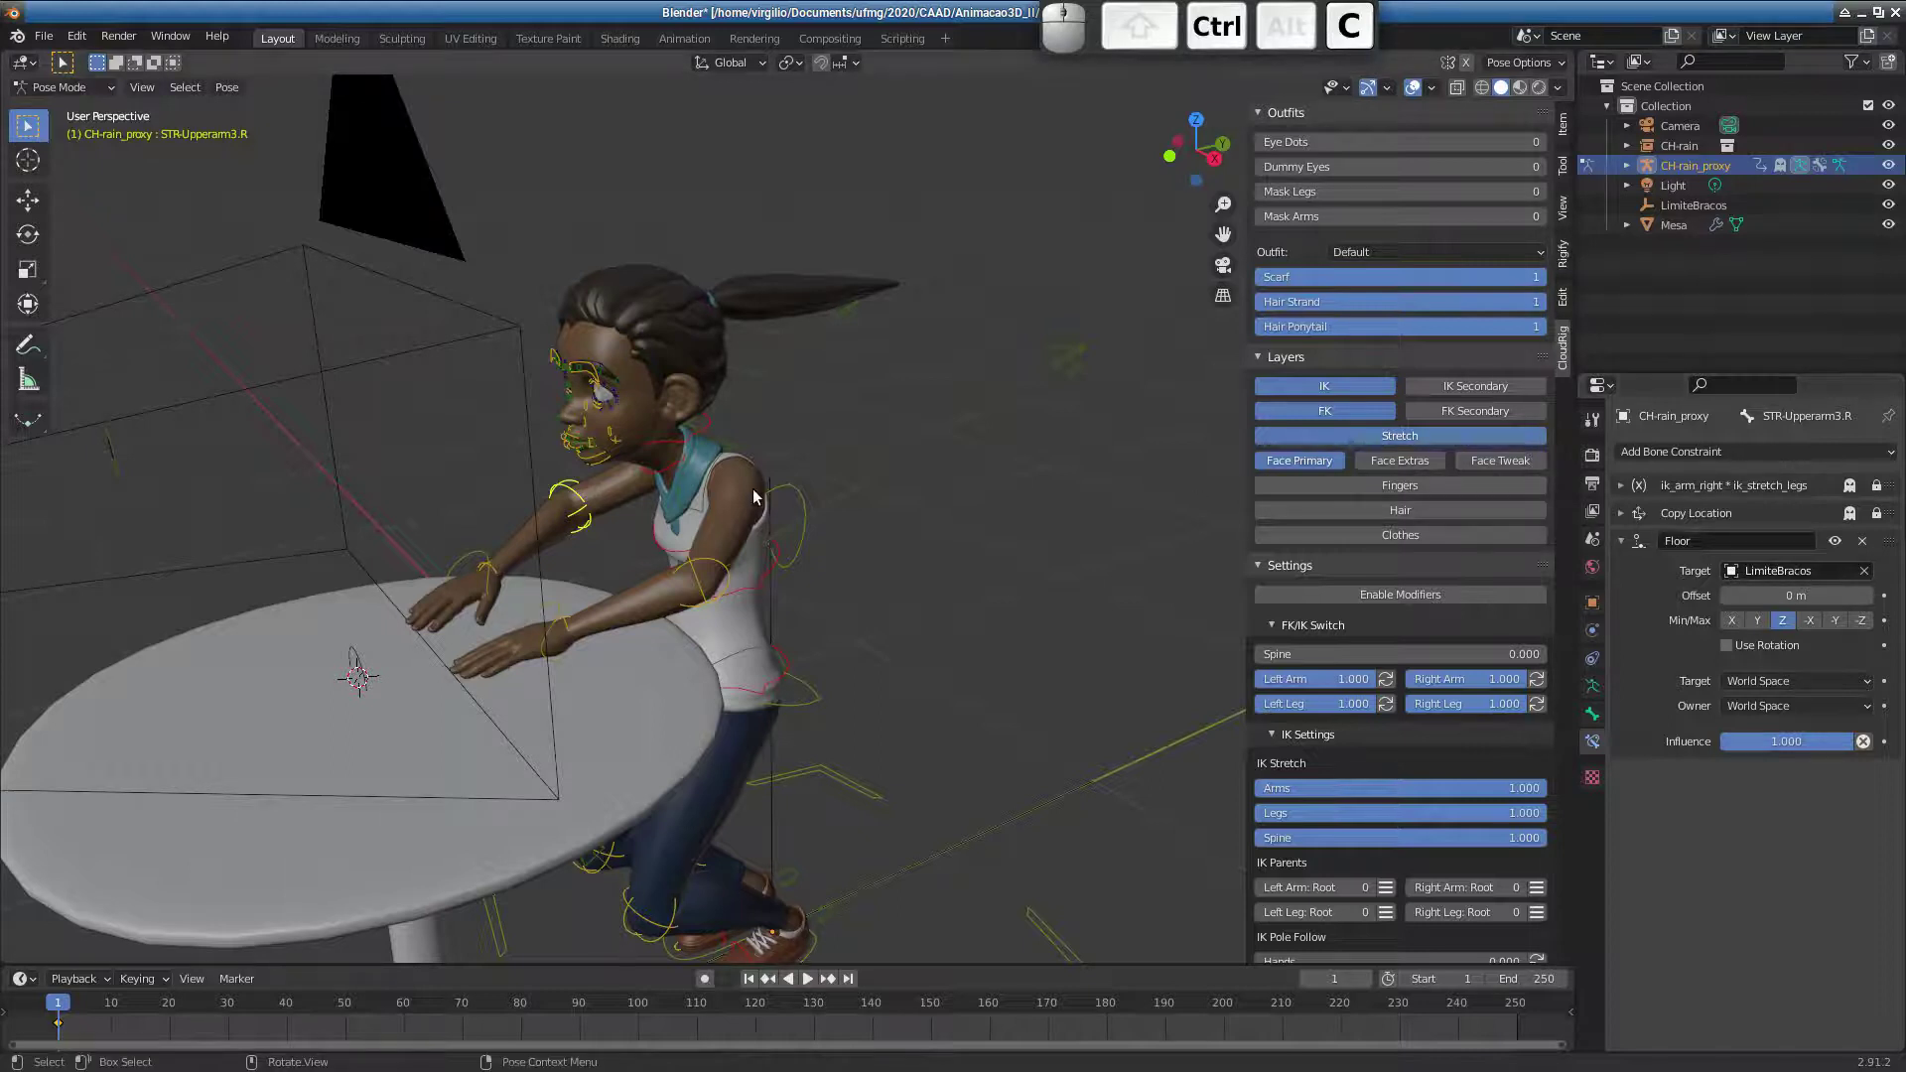
left_click(694, 581)
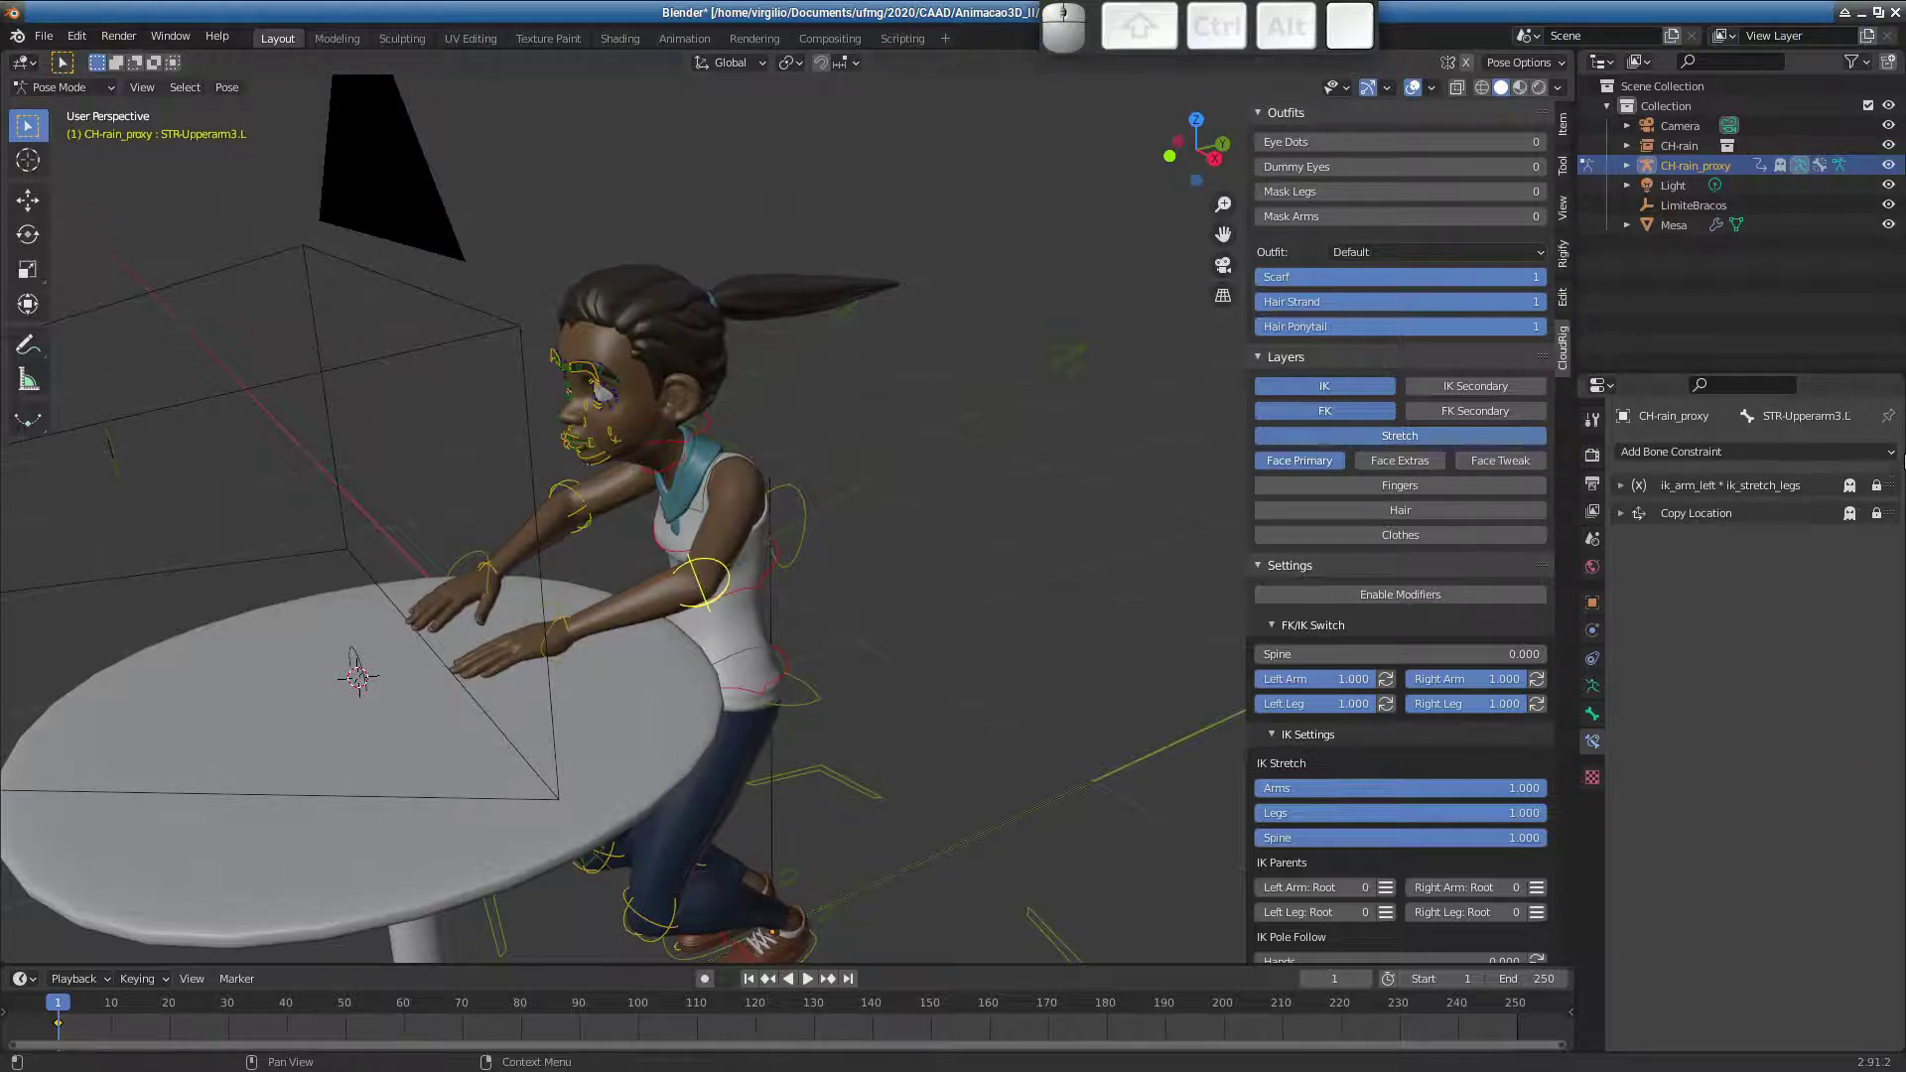
left_click(1851, 455)
left_click(1836, 575)
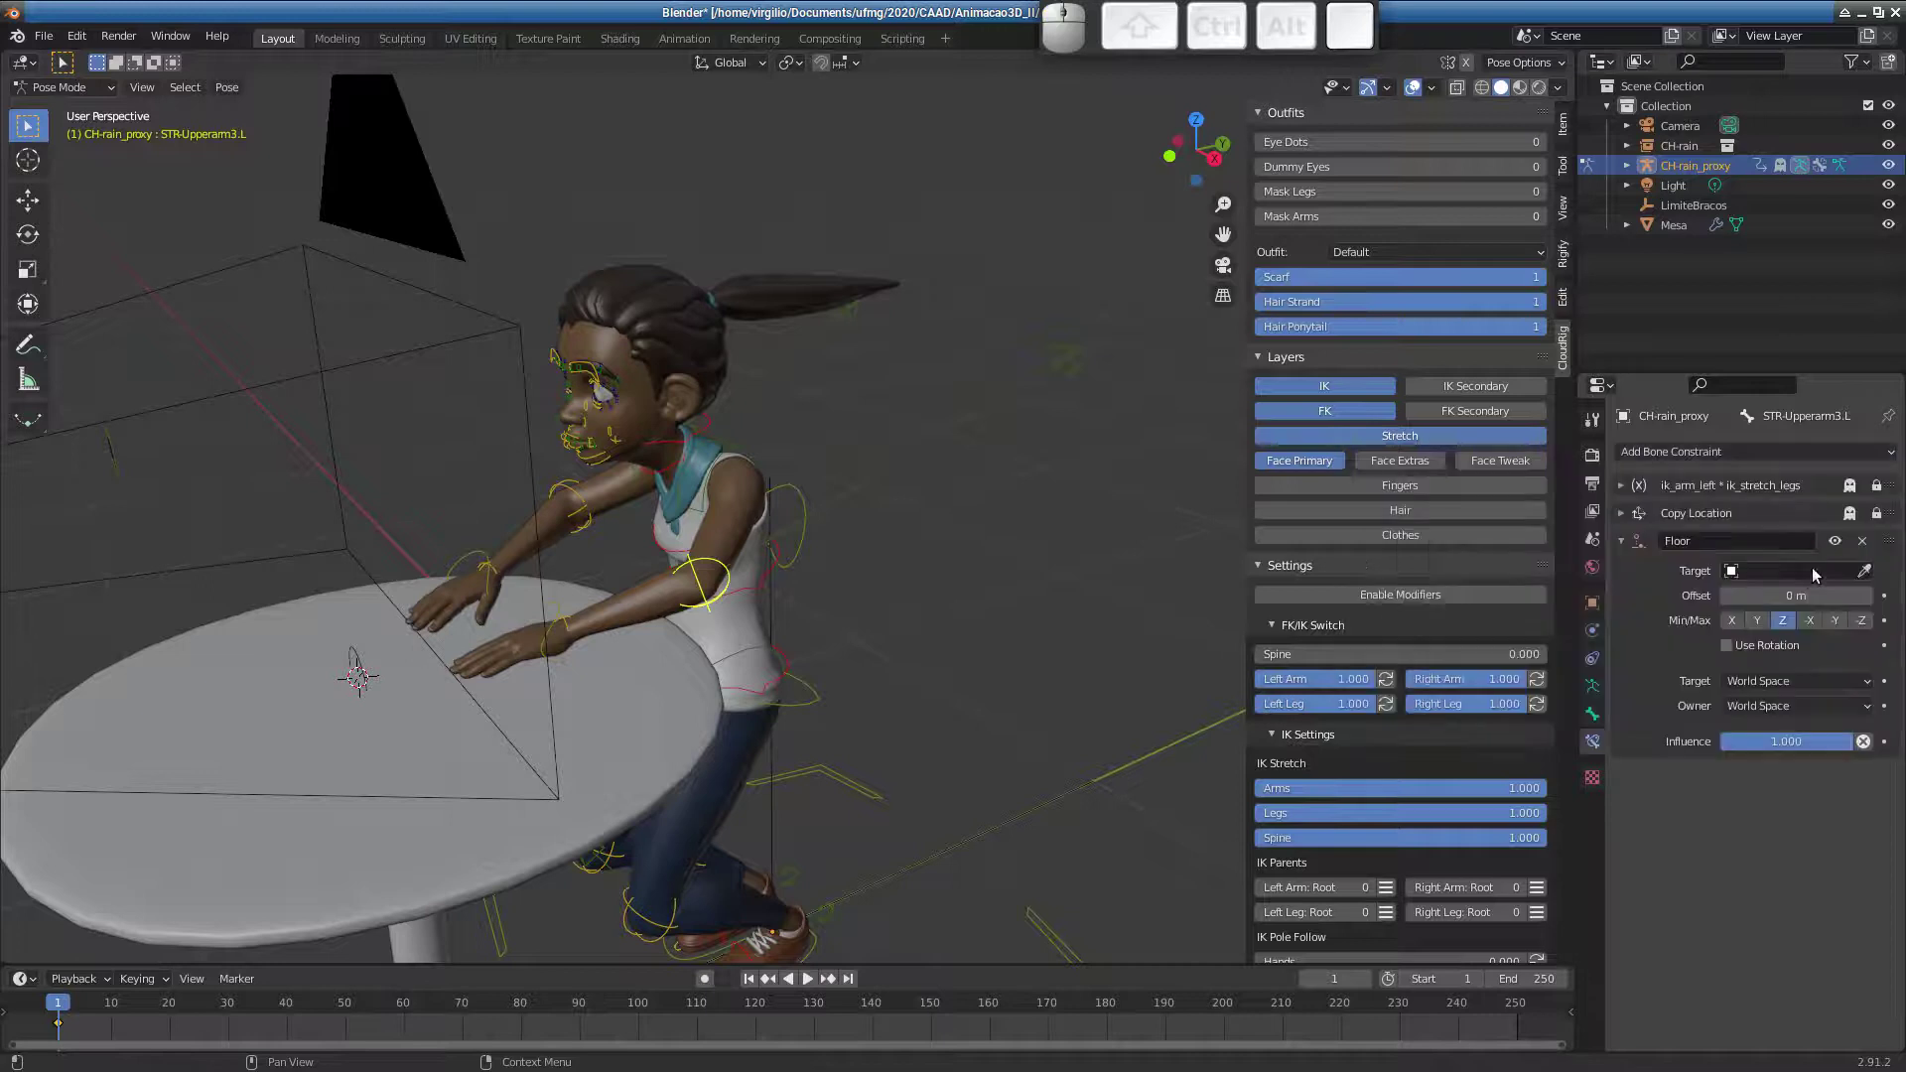
key("ctrl+v")
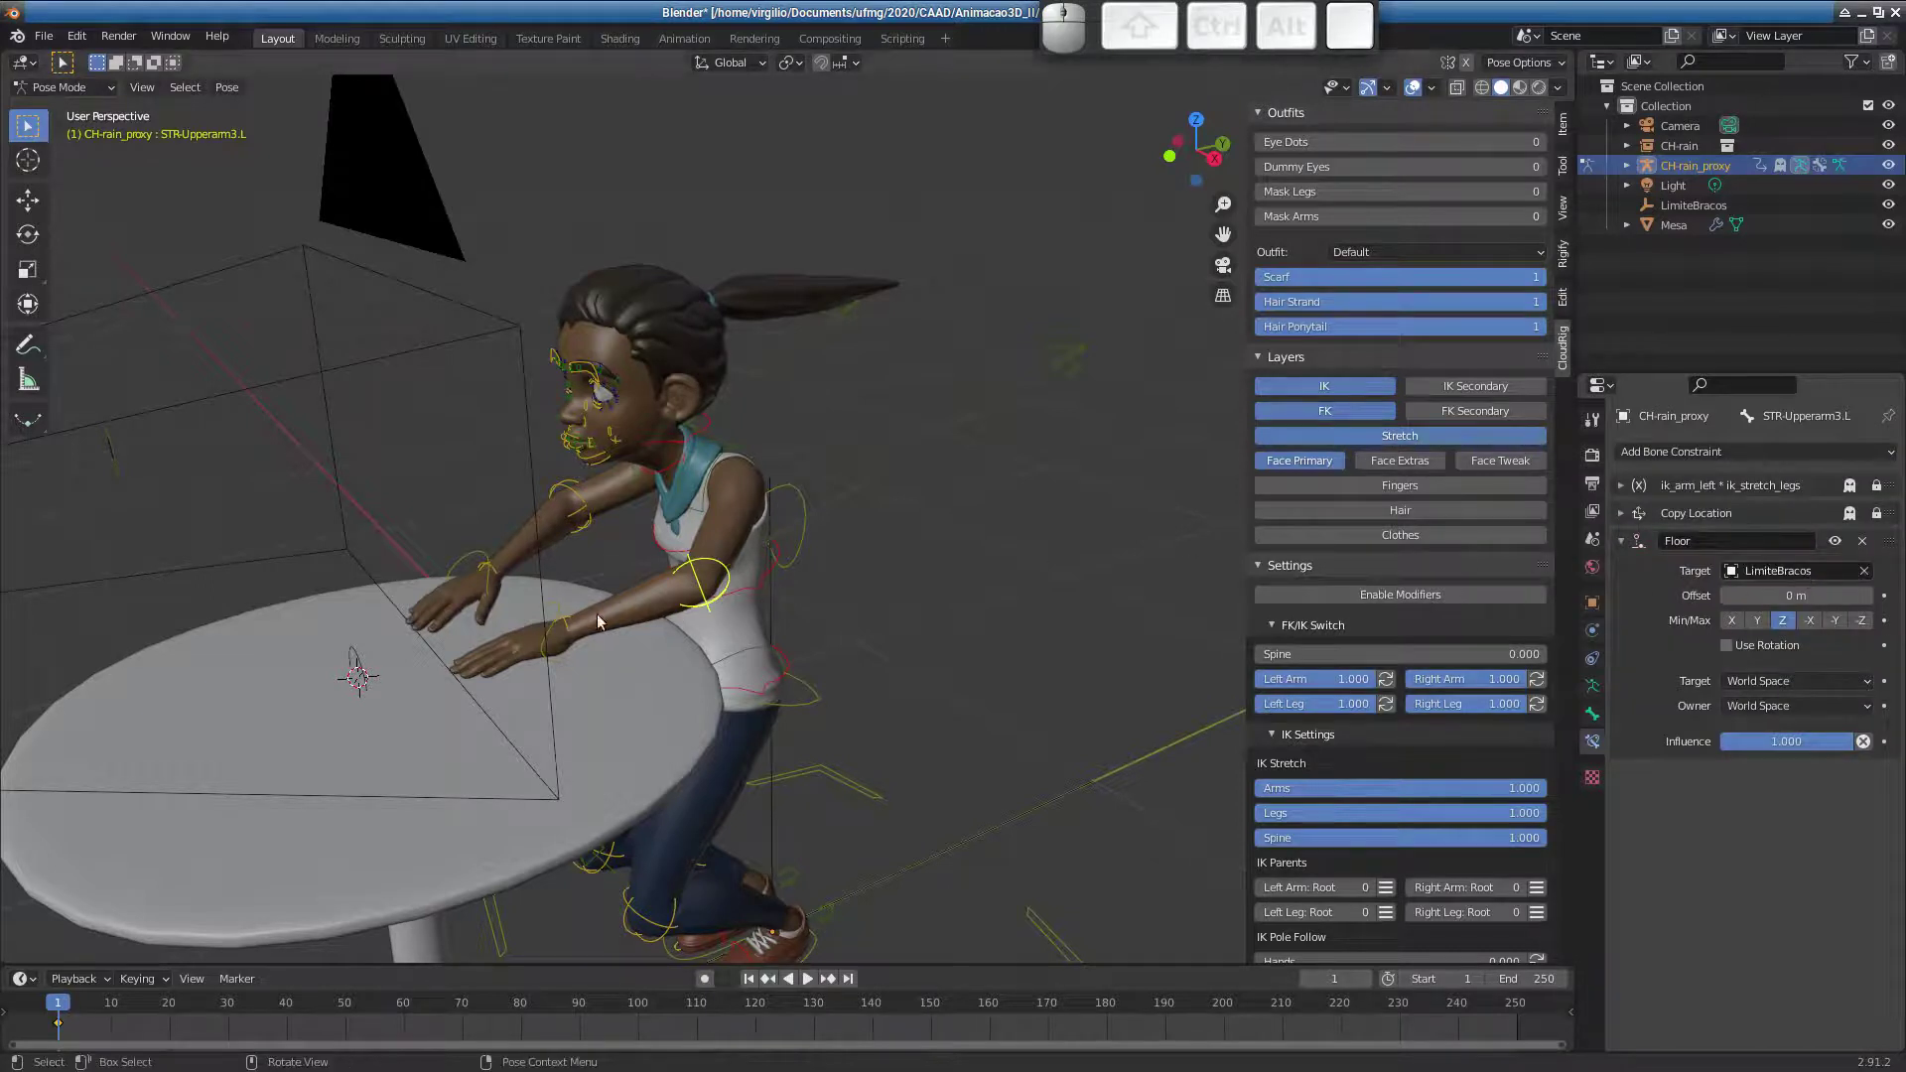
- Add a Floor bone constraint to the left IK hand control and paste LimiteBracos as its target
left_click(553, 636)
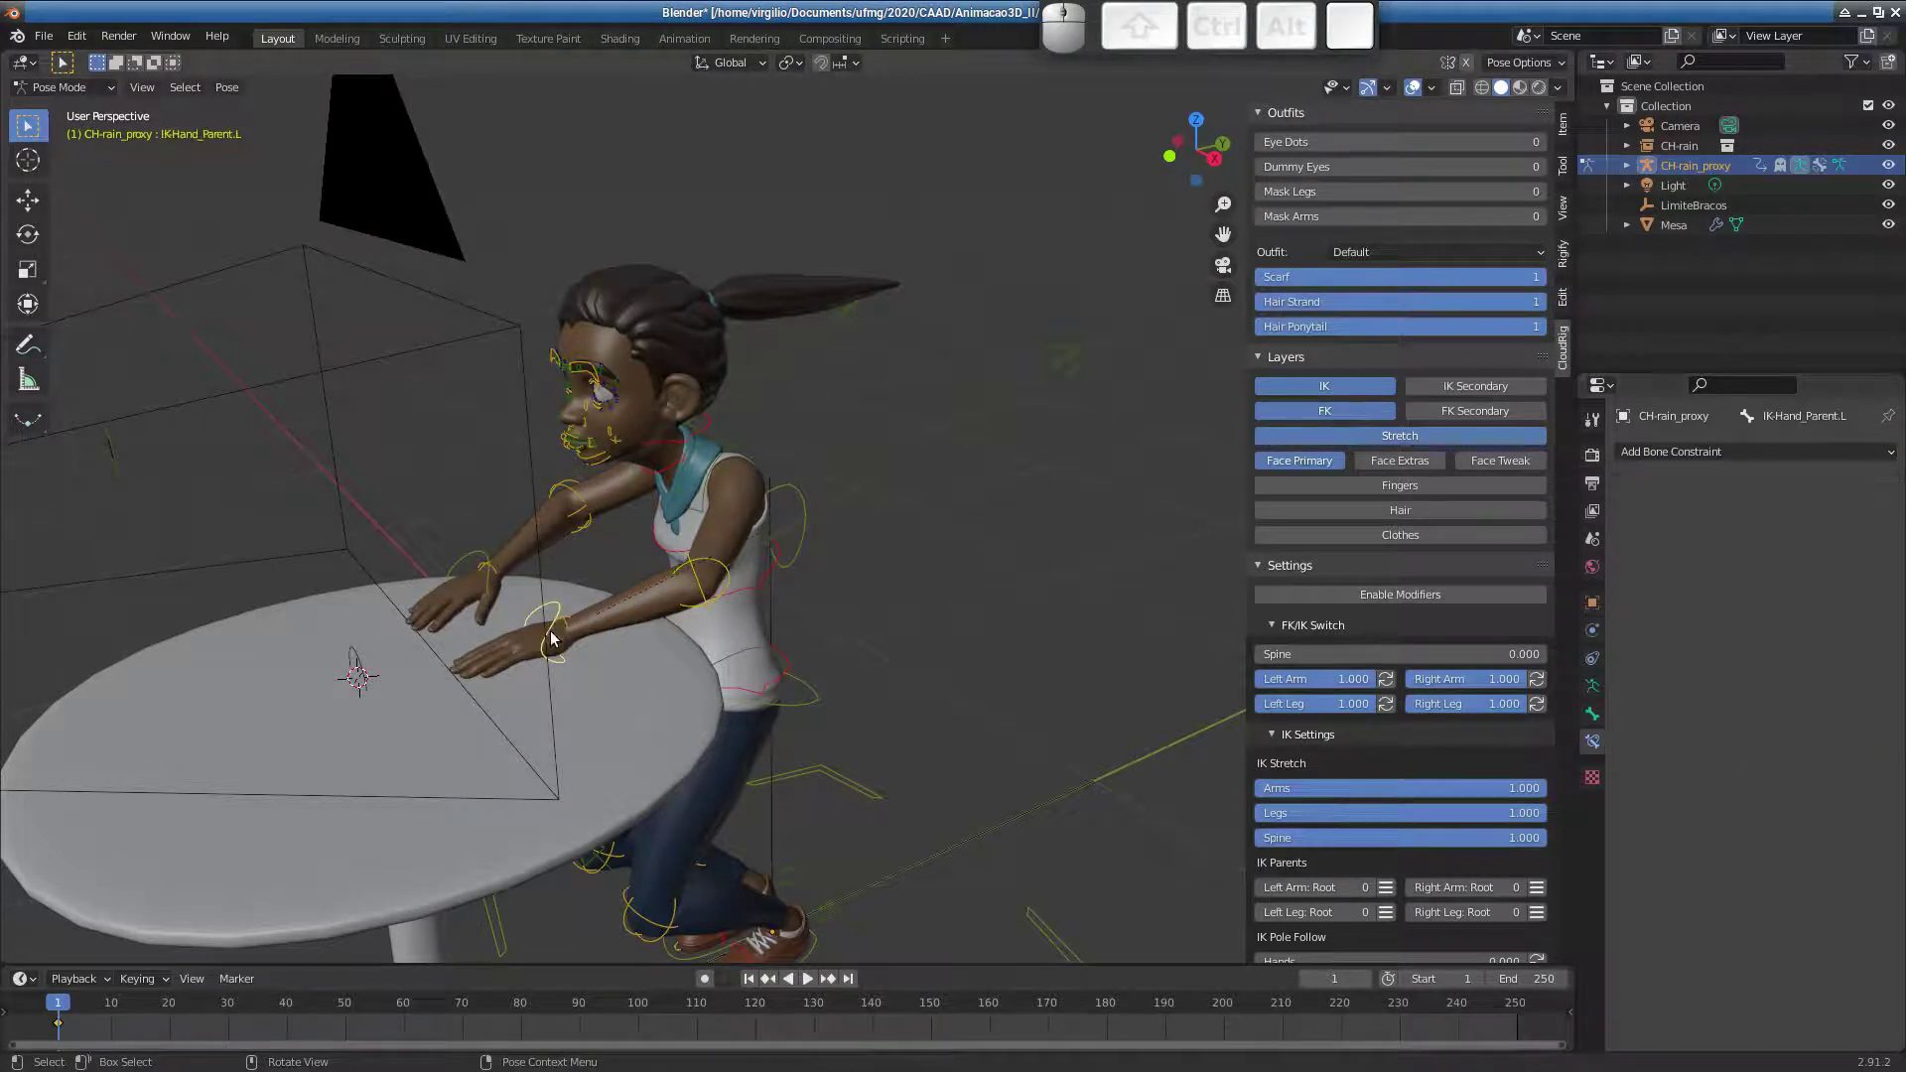
left_click(1687, 453)
left_click(1837, 574)
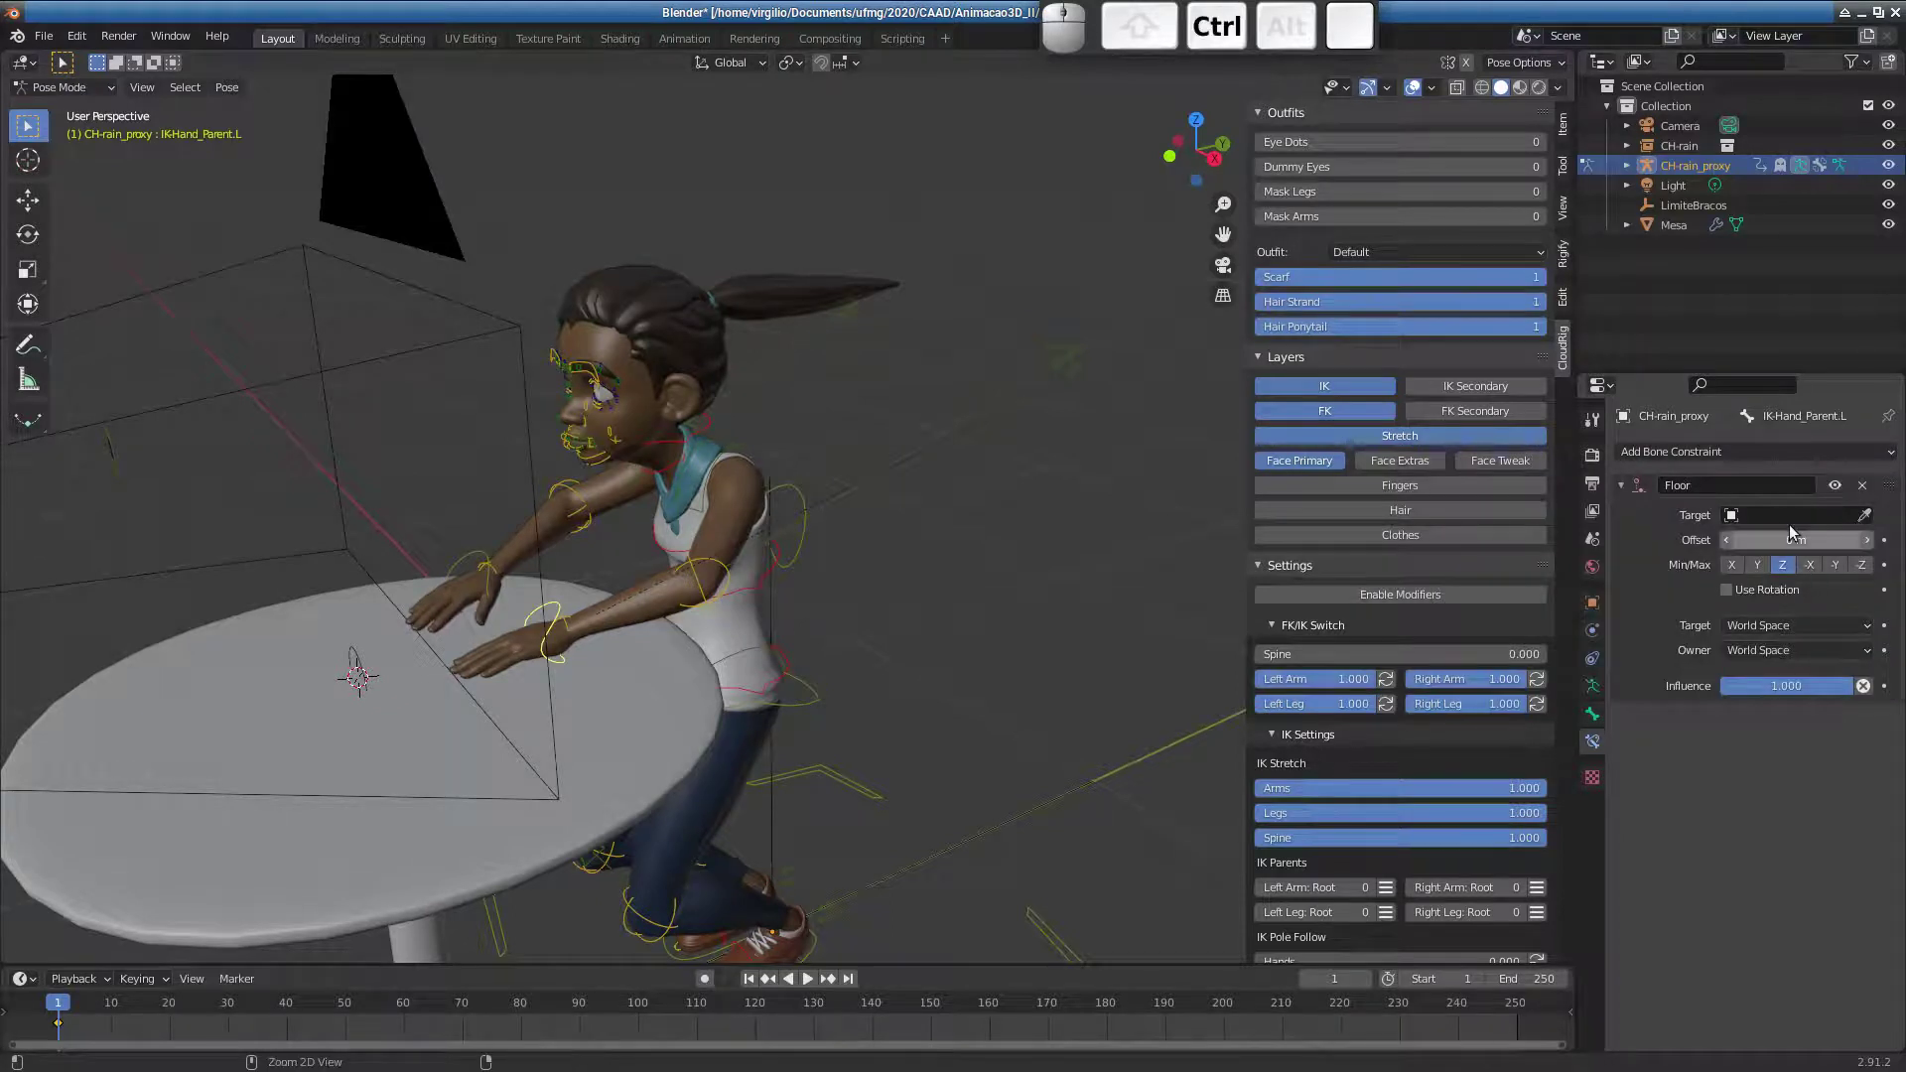
key("ctrl+v")
- Test the arm constraints by lowering the pelvis control well below the tabletop, and cancel the move
mouse_move(556, 476)
middle_mouse_down()
mouse_move(504, 472)
mouse_move(552, 485)
middle_mouse_up()
left_click(756, 629)
middle_click_drag(756, 630, 700, 632)
key("g")
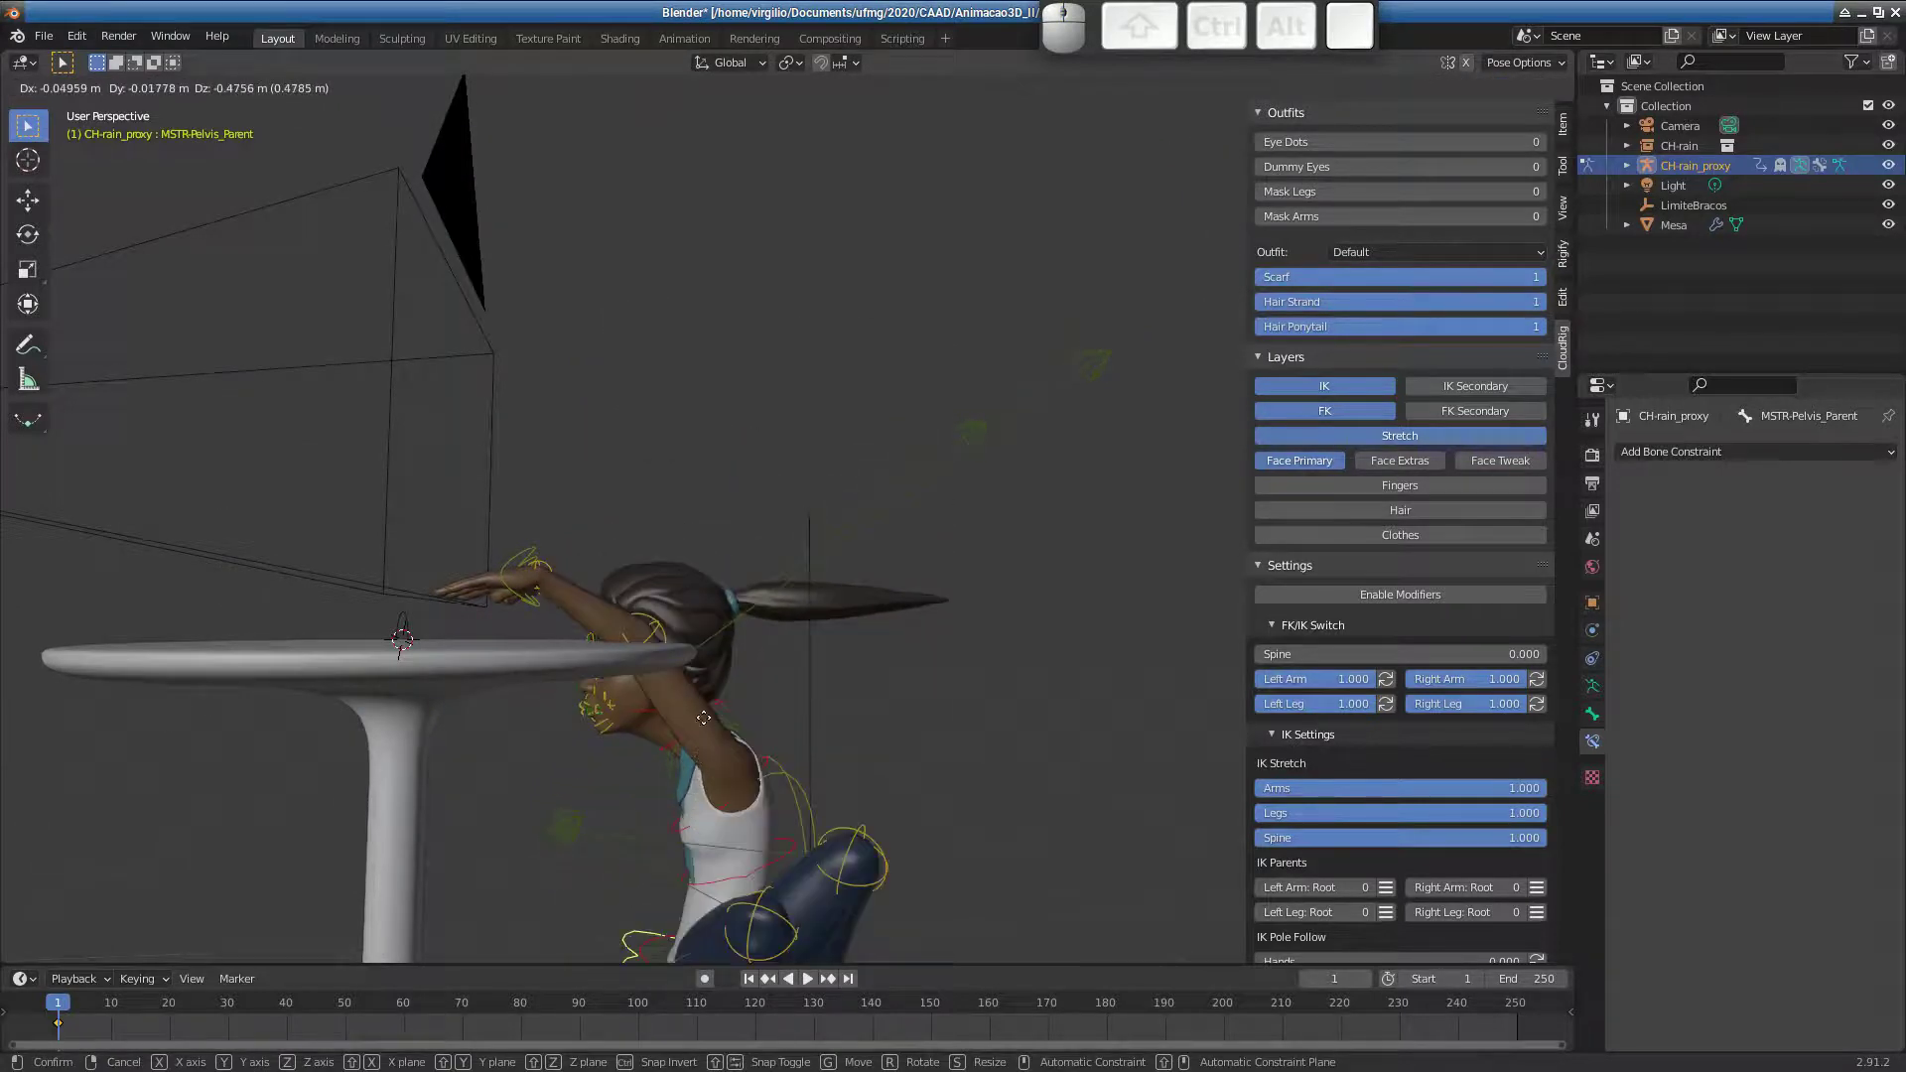
key("Escape")
middle_click_drag(719, 611, 652, 497)
- Move the left forearm IK pole down and inward behind the character's waist
left_click(706, 461)
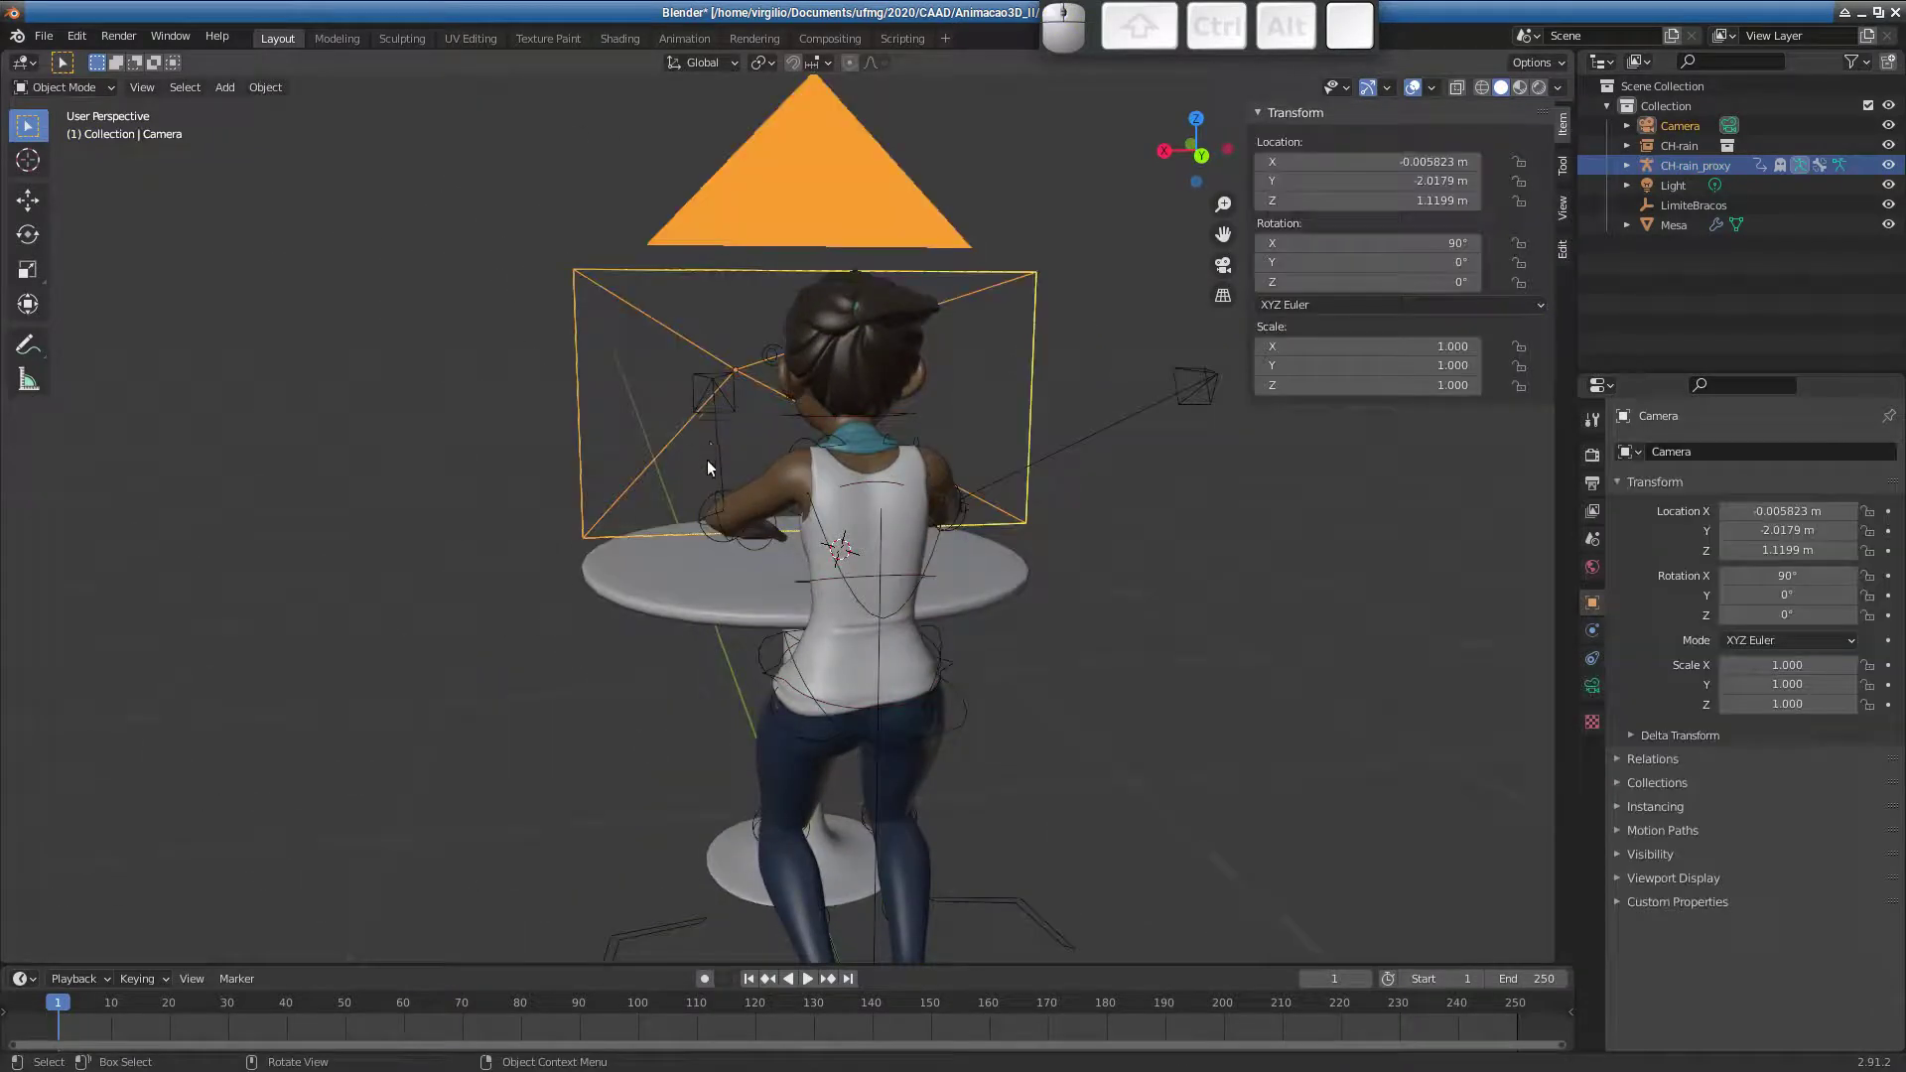
left_click(716, 411)
key("g")
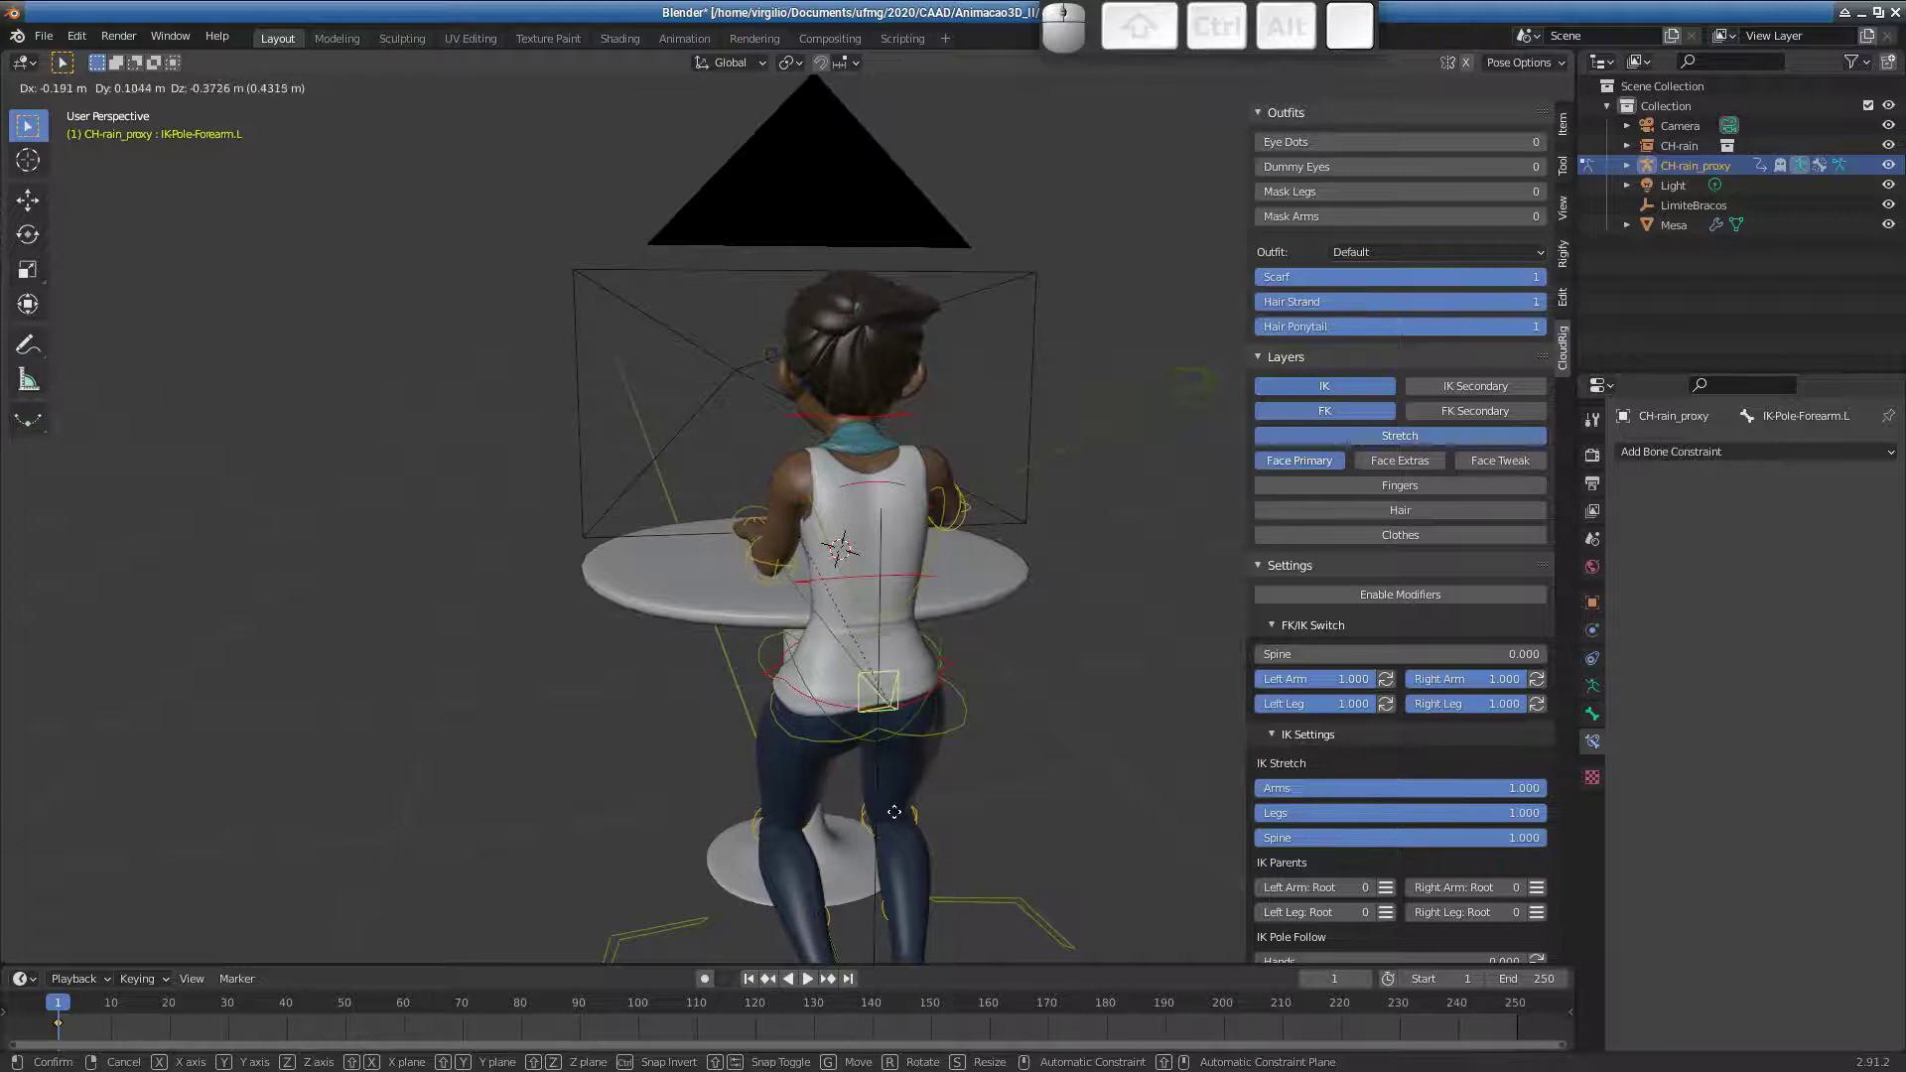
left_click(887, 810)
- Lower the right forearm IK pole behind the waist to match the left one
left_click(1193, 398)
middle_click_drag(1194, 397, 884, 635)
key("g")
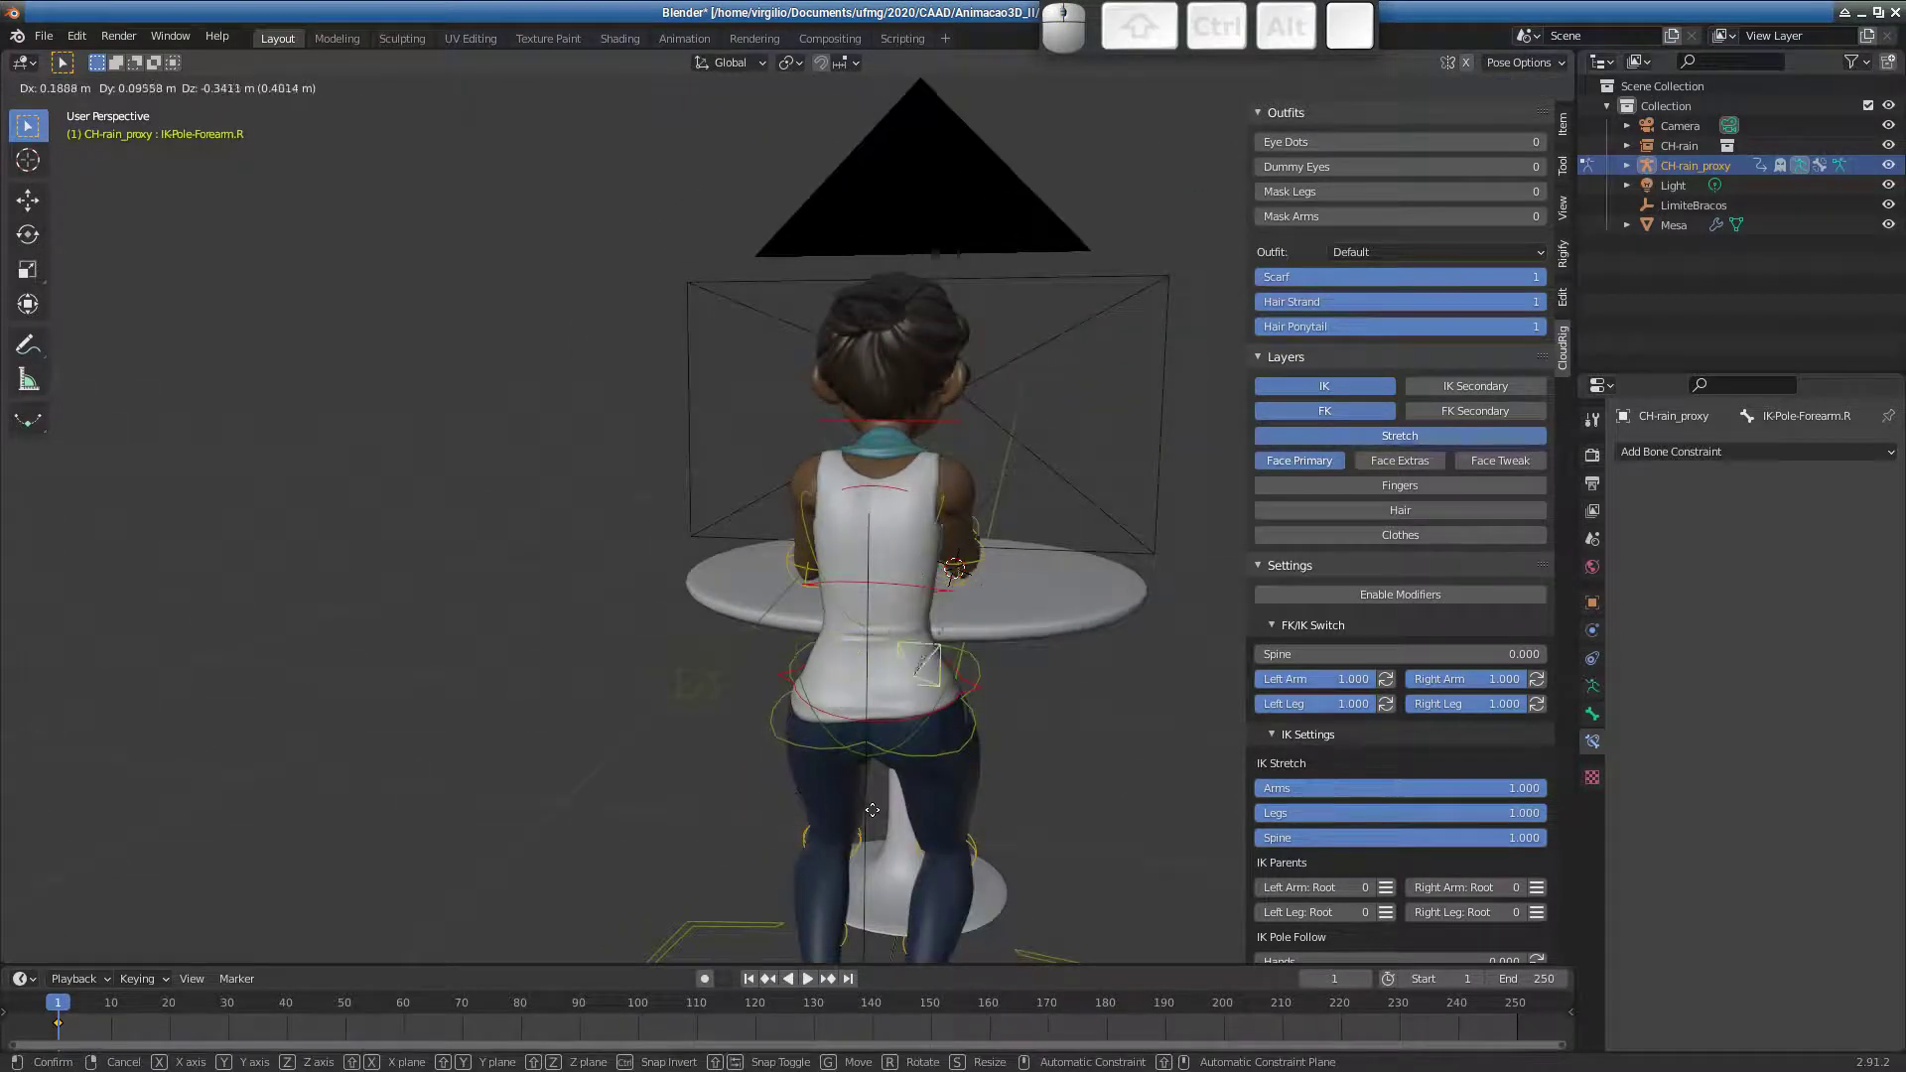
left_click(798, 814)
- Insert a Location & Rotation keyframe on both forearm IK poles at frame 1
left_click(695, 681)
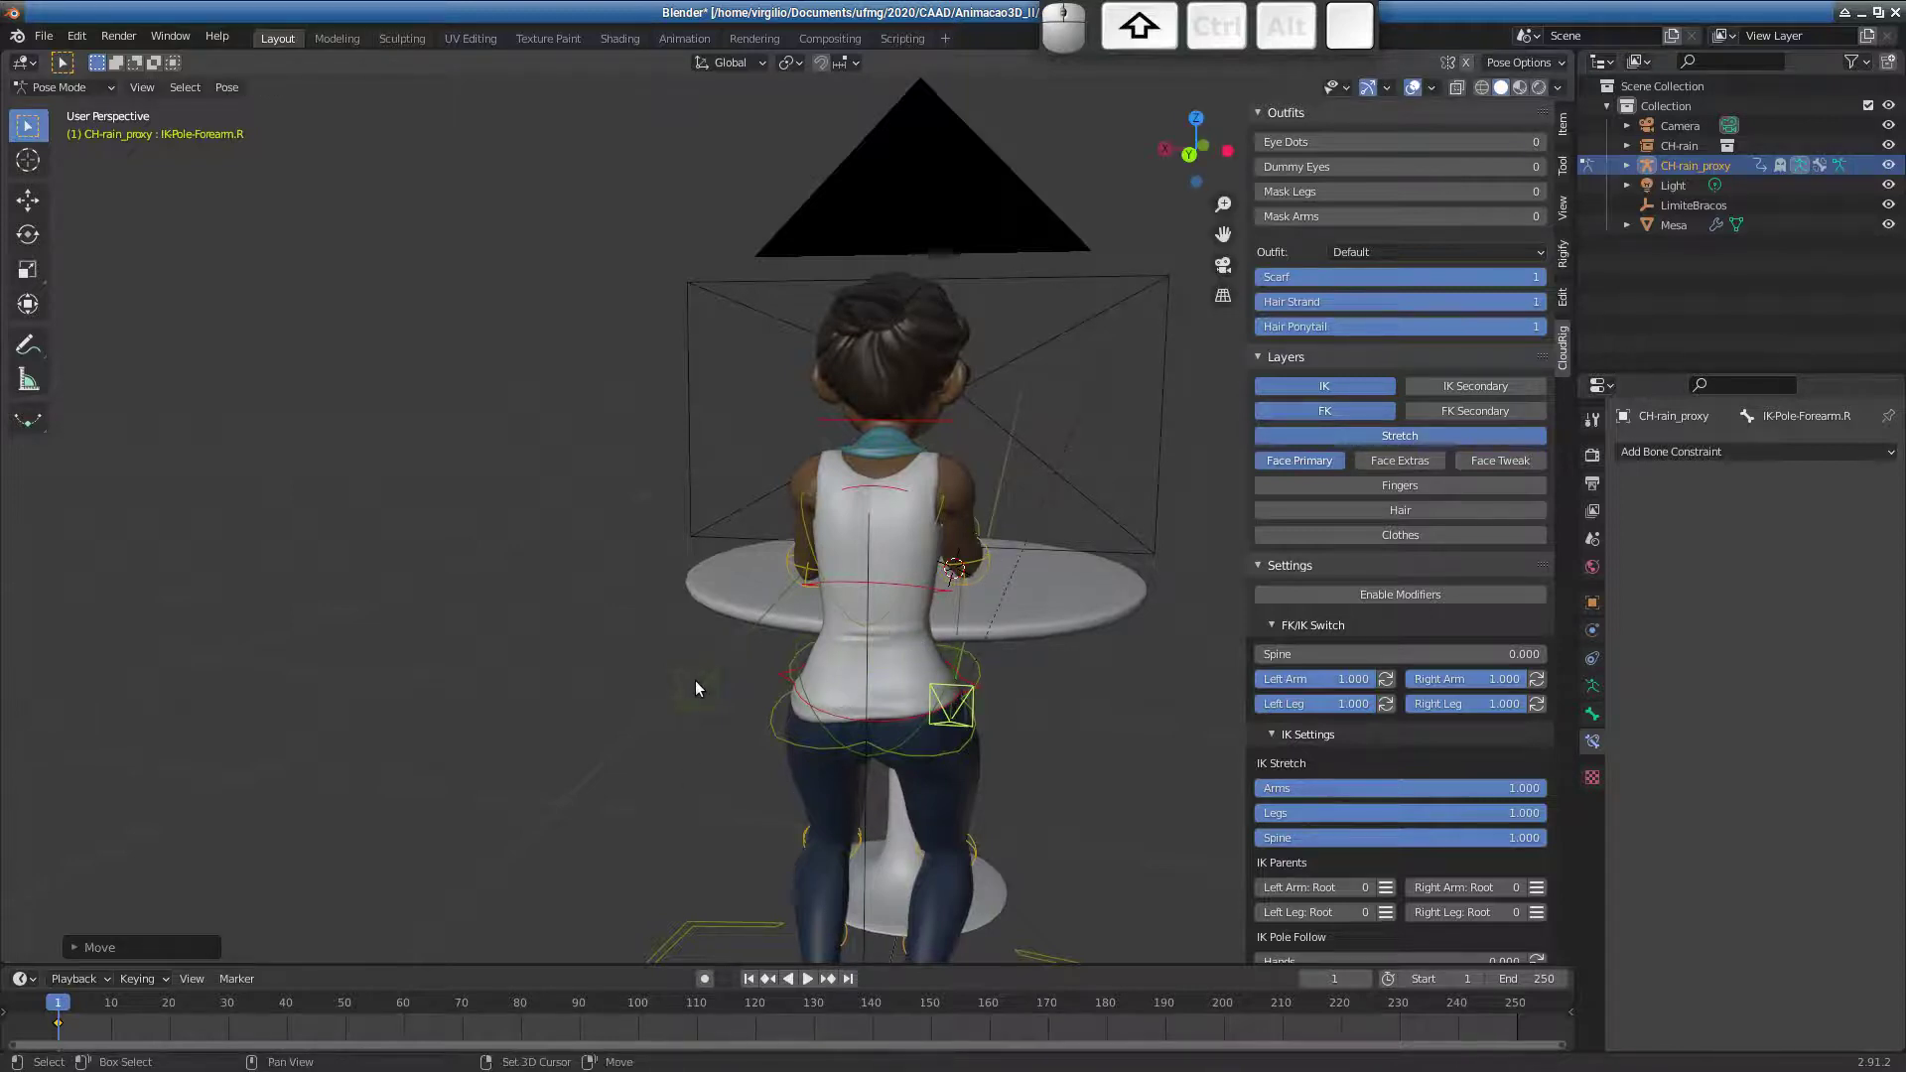
key("i")
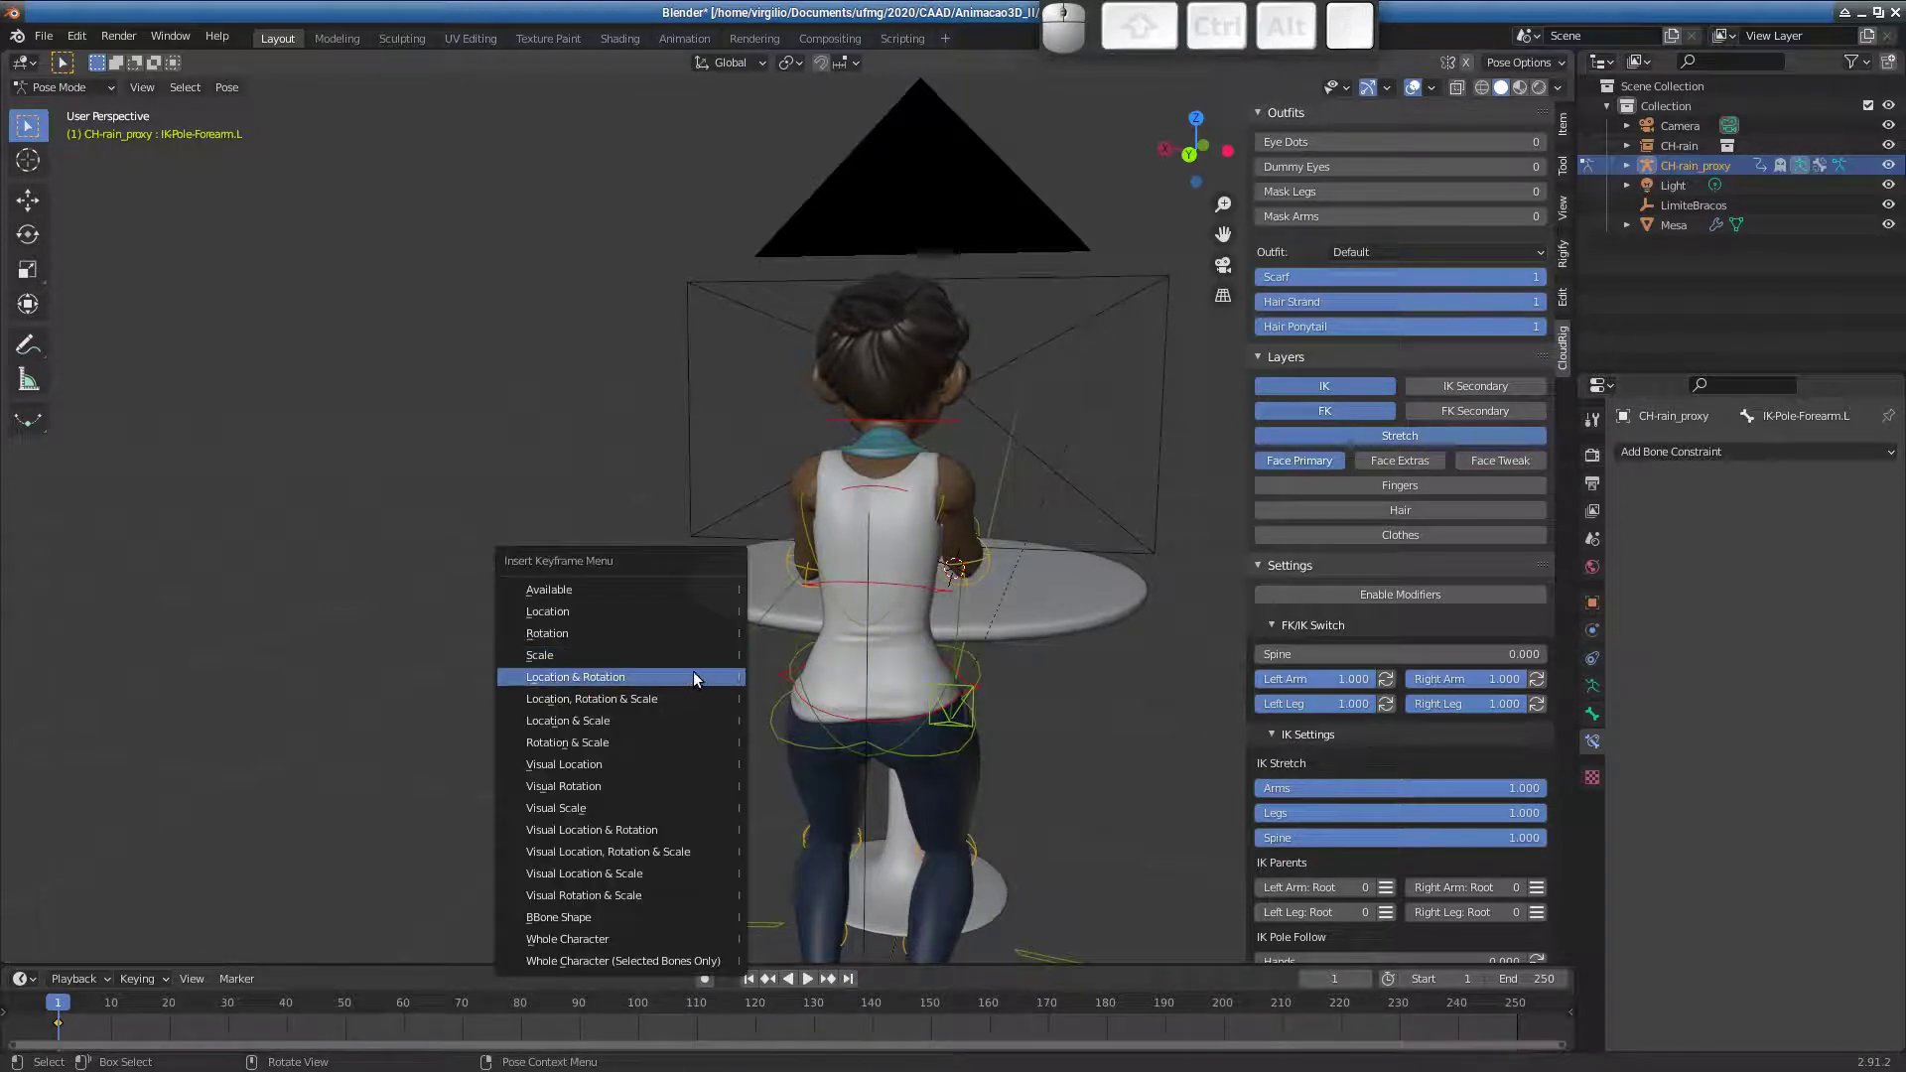
left_click(694, 676)
- Test the arm constraints from the right orthographic view by lowering the pelvis parent control, and cancel the move
middle_click_drag(694, 676, 798, 724)
left_click(798, 724)
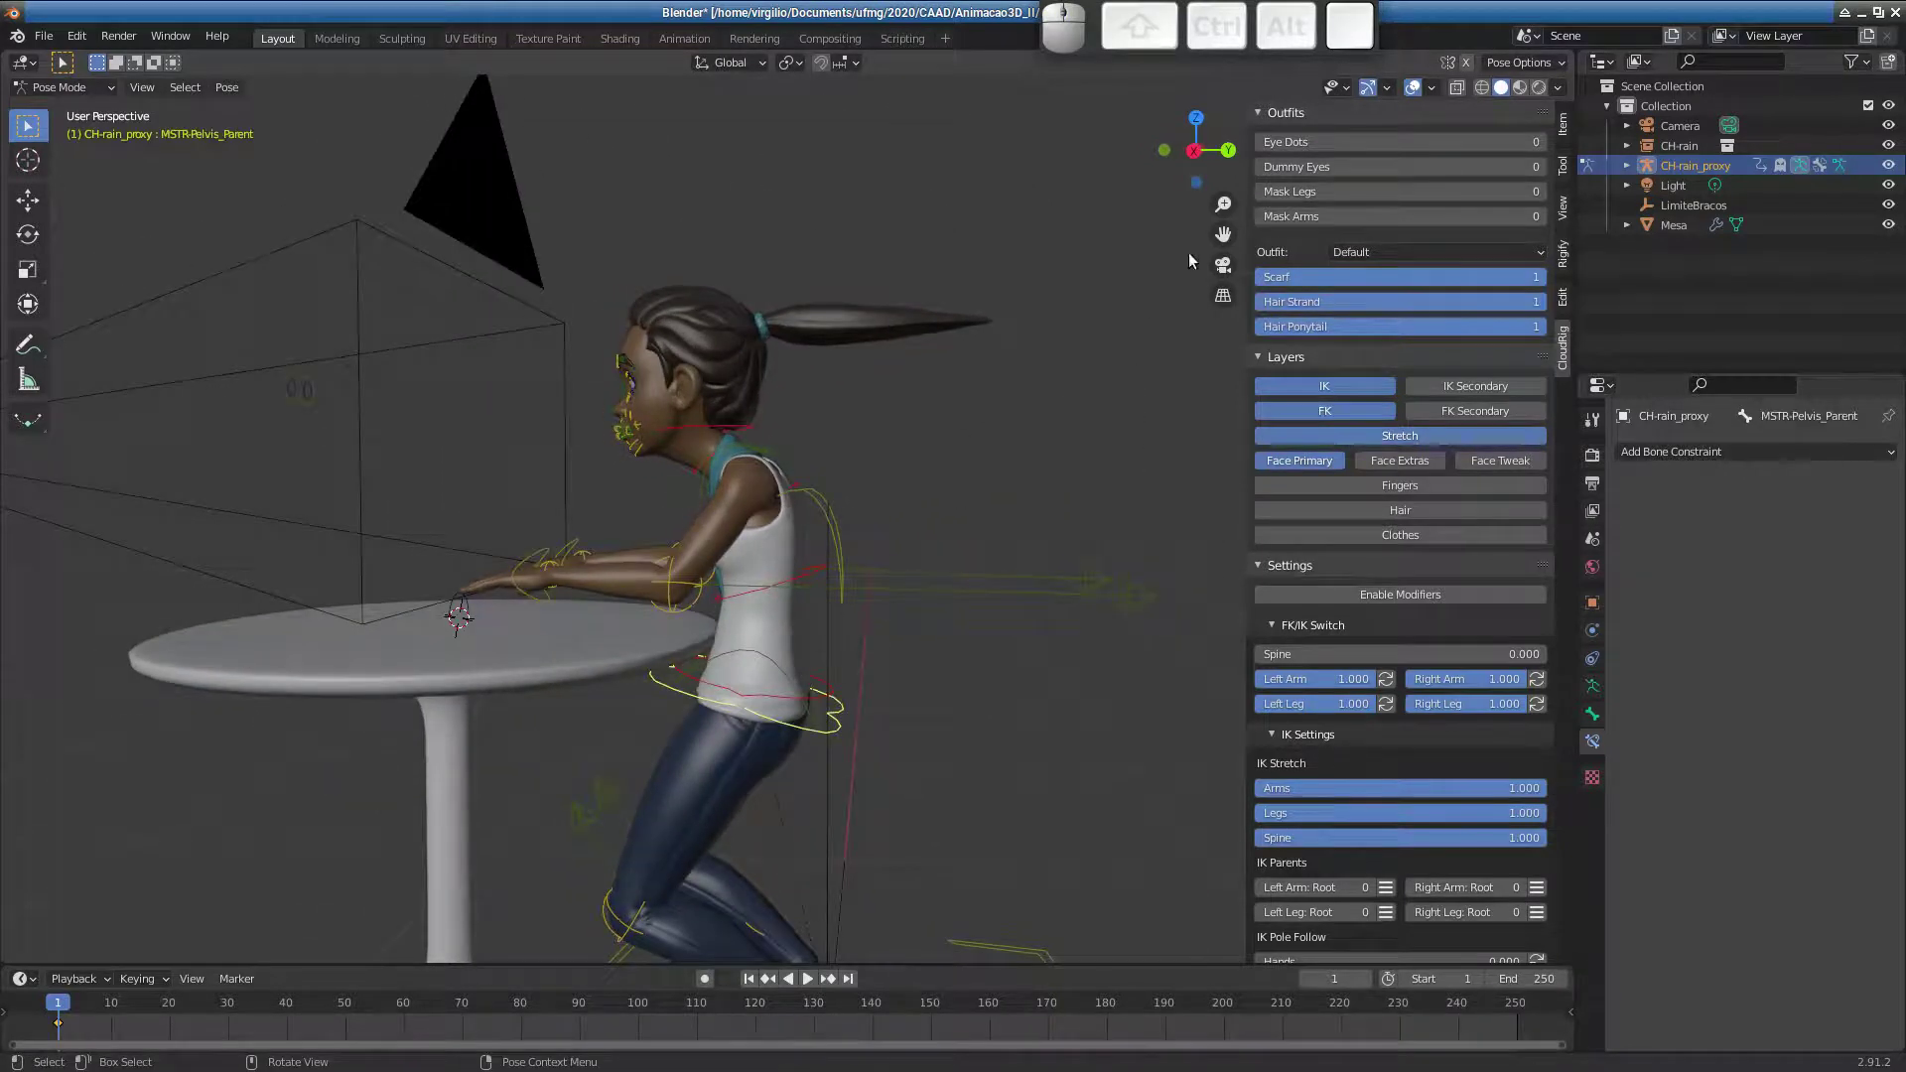
left_click(1195, 153)
key("g")
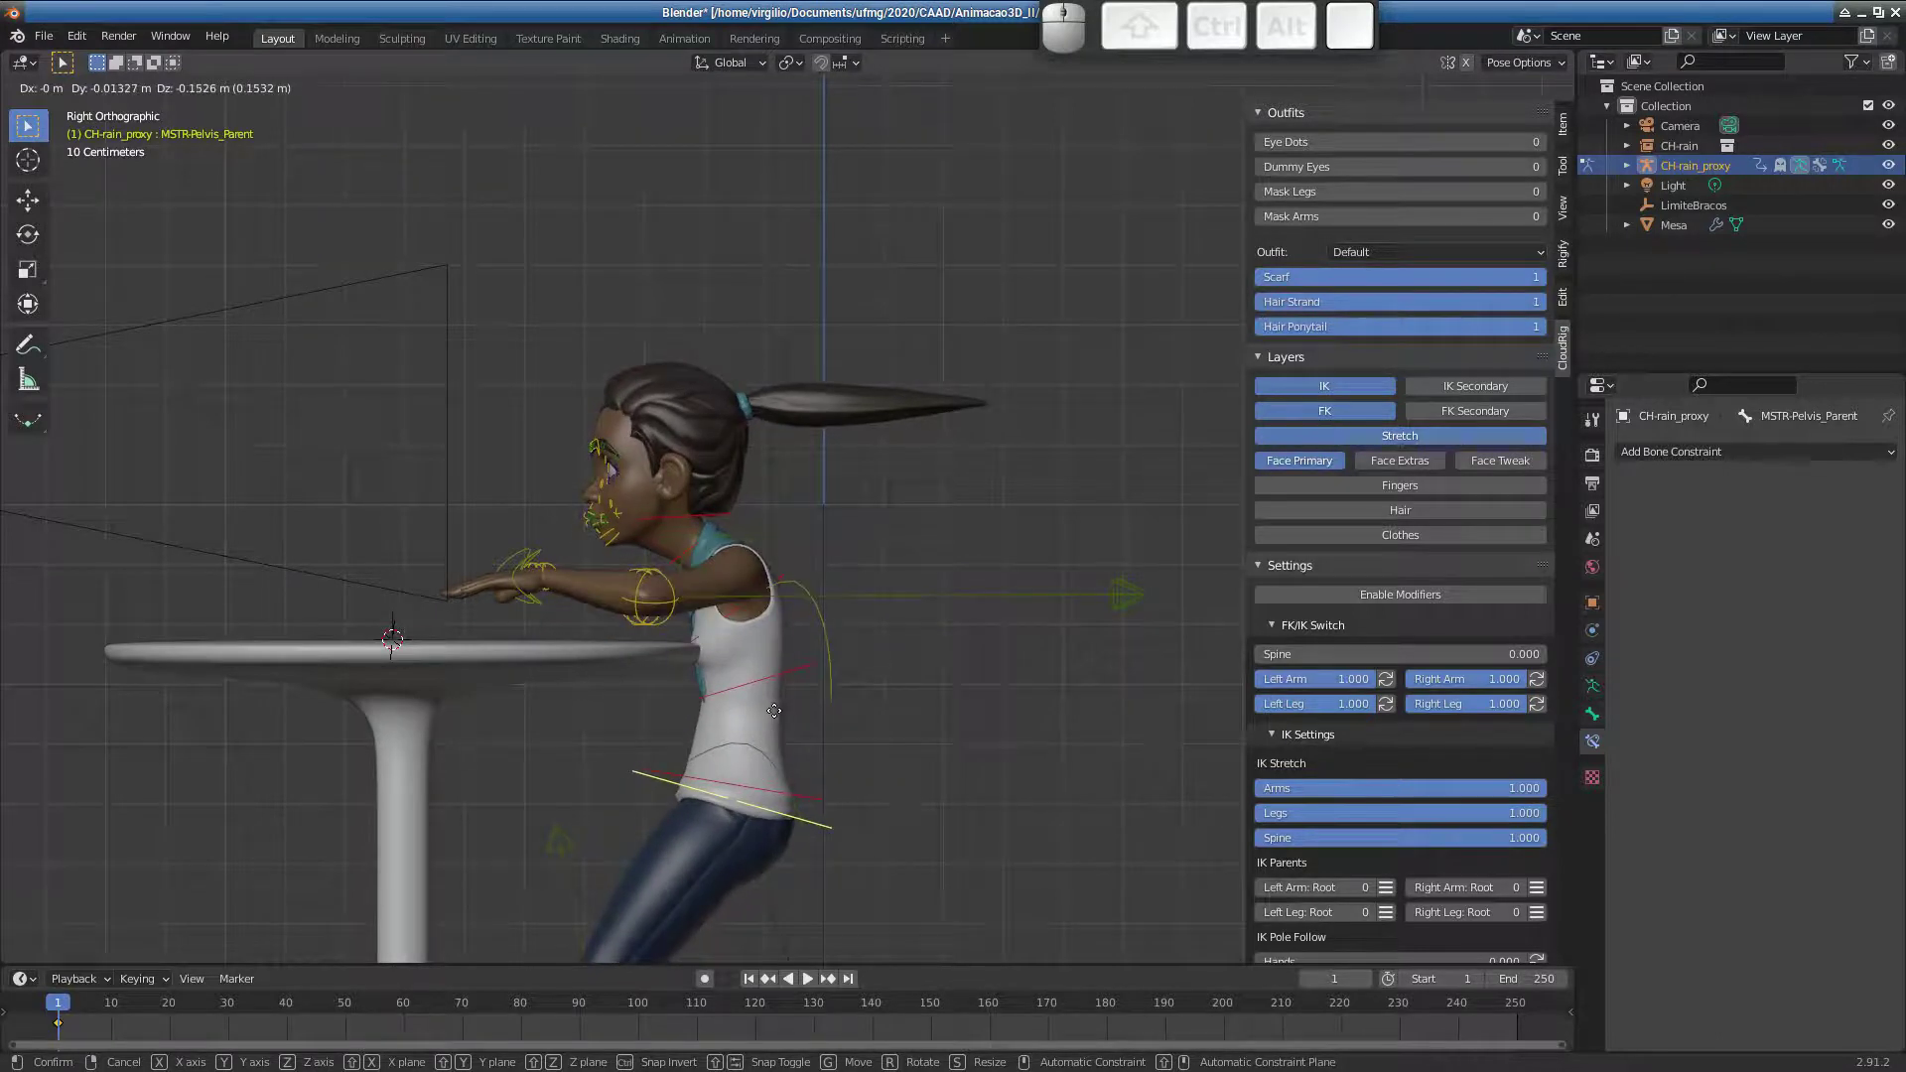
key("Escape")
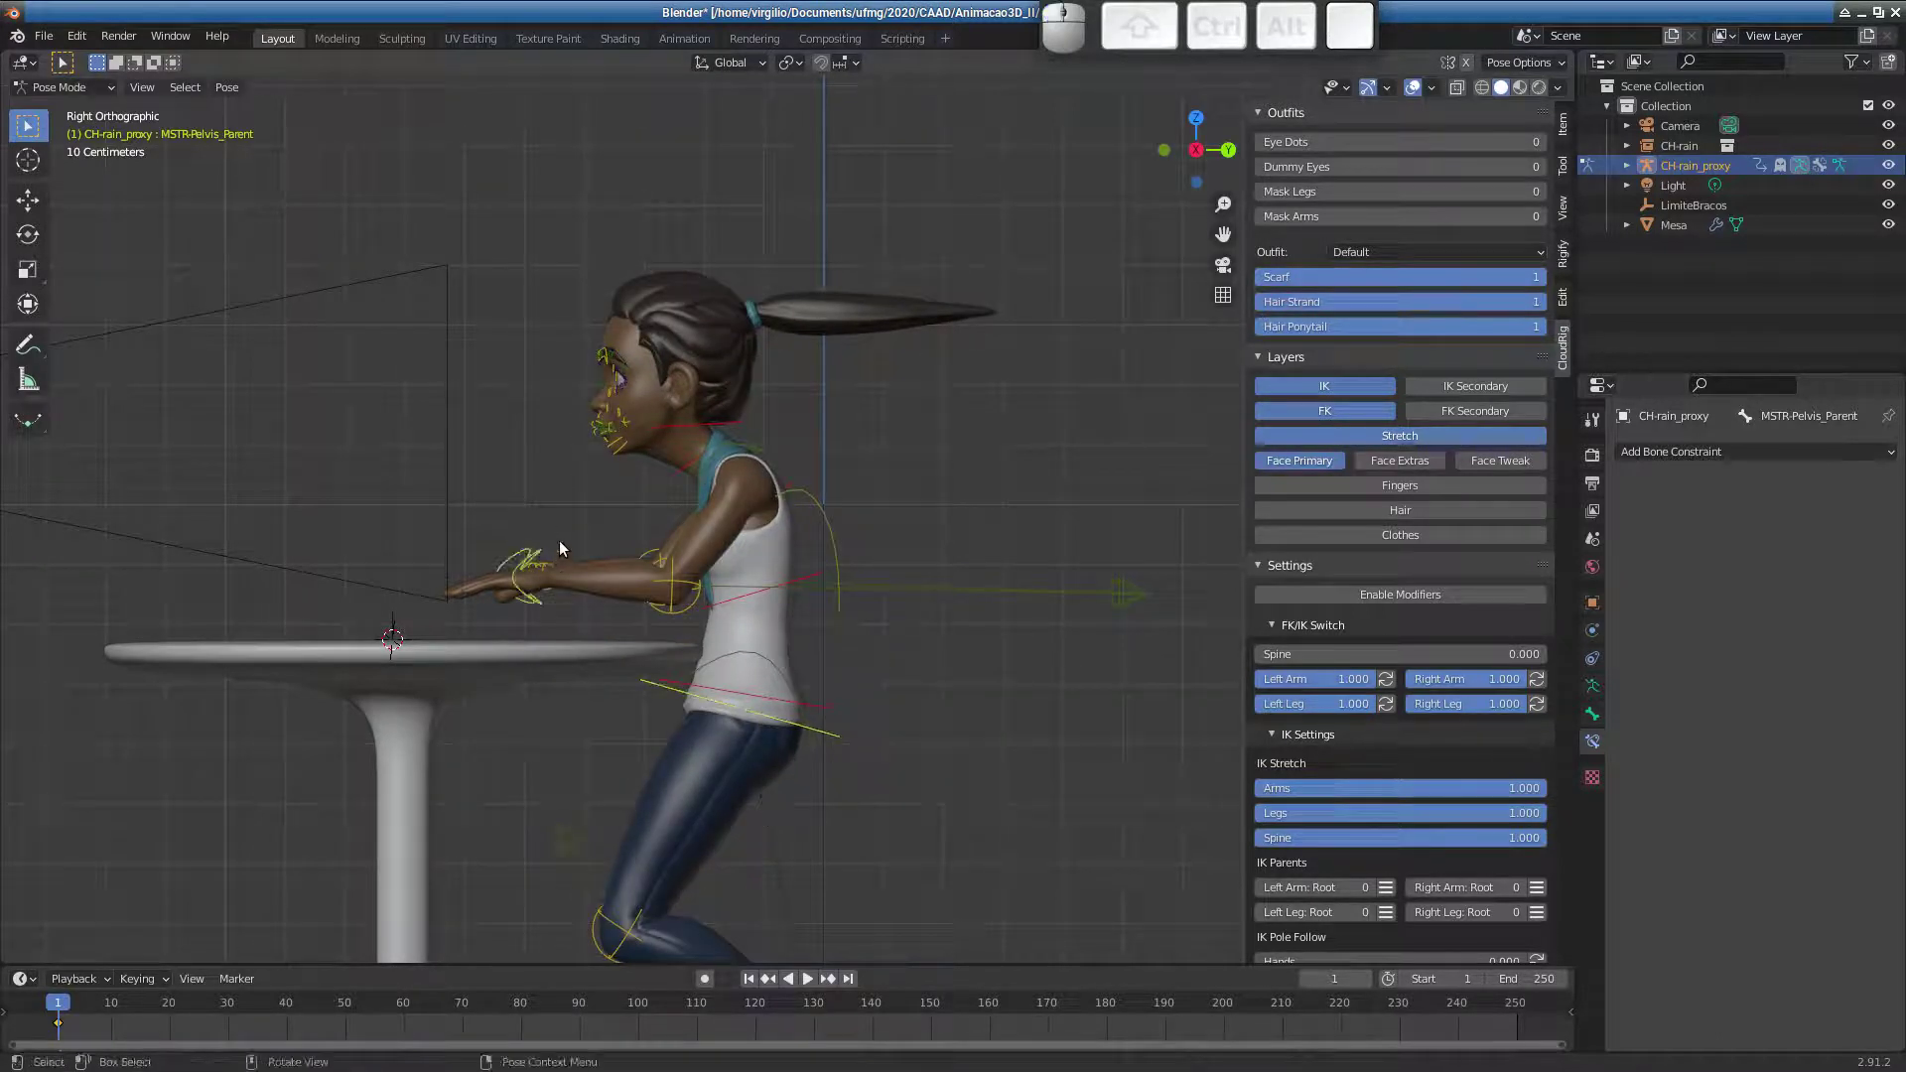
- Lower the hand IK controls onto the tabletop, closer to the body, and lower the pelvis parent control
key("g")
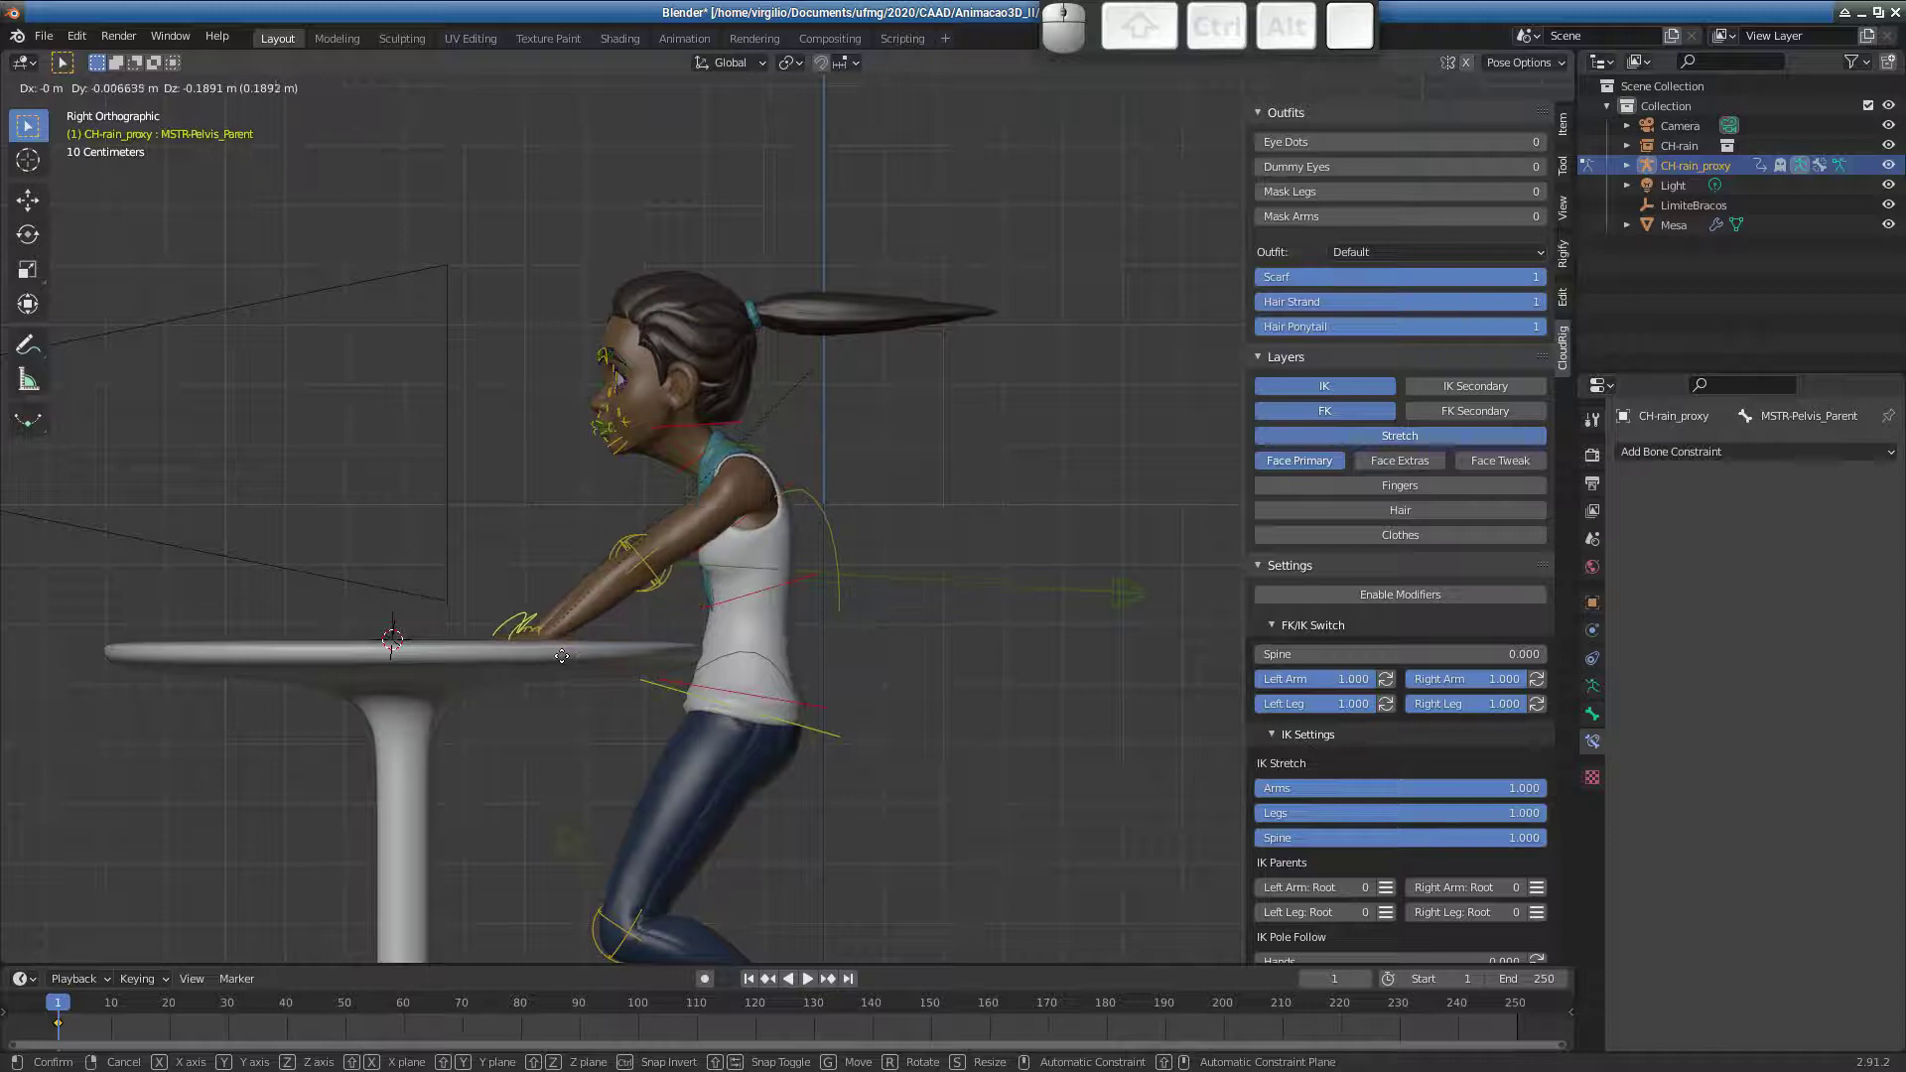
left_click(610, 632)
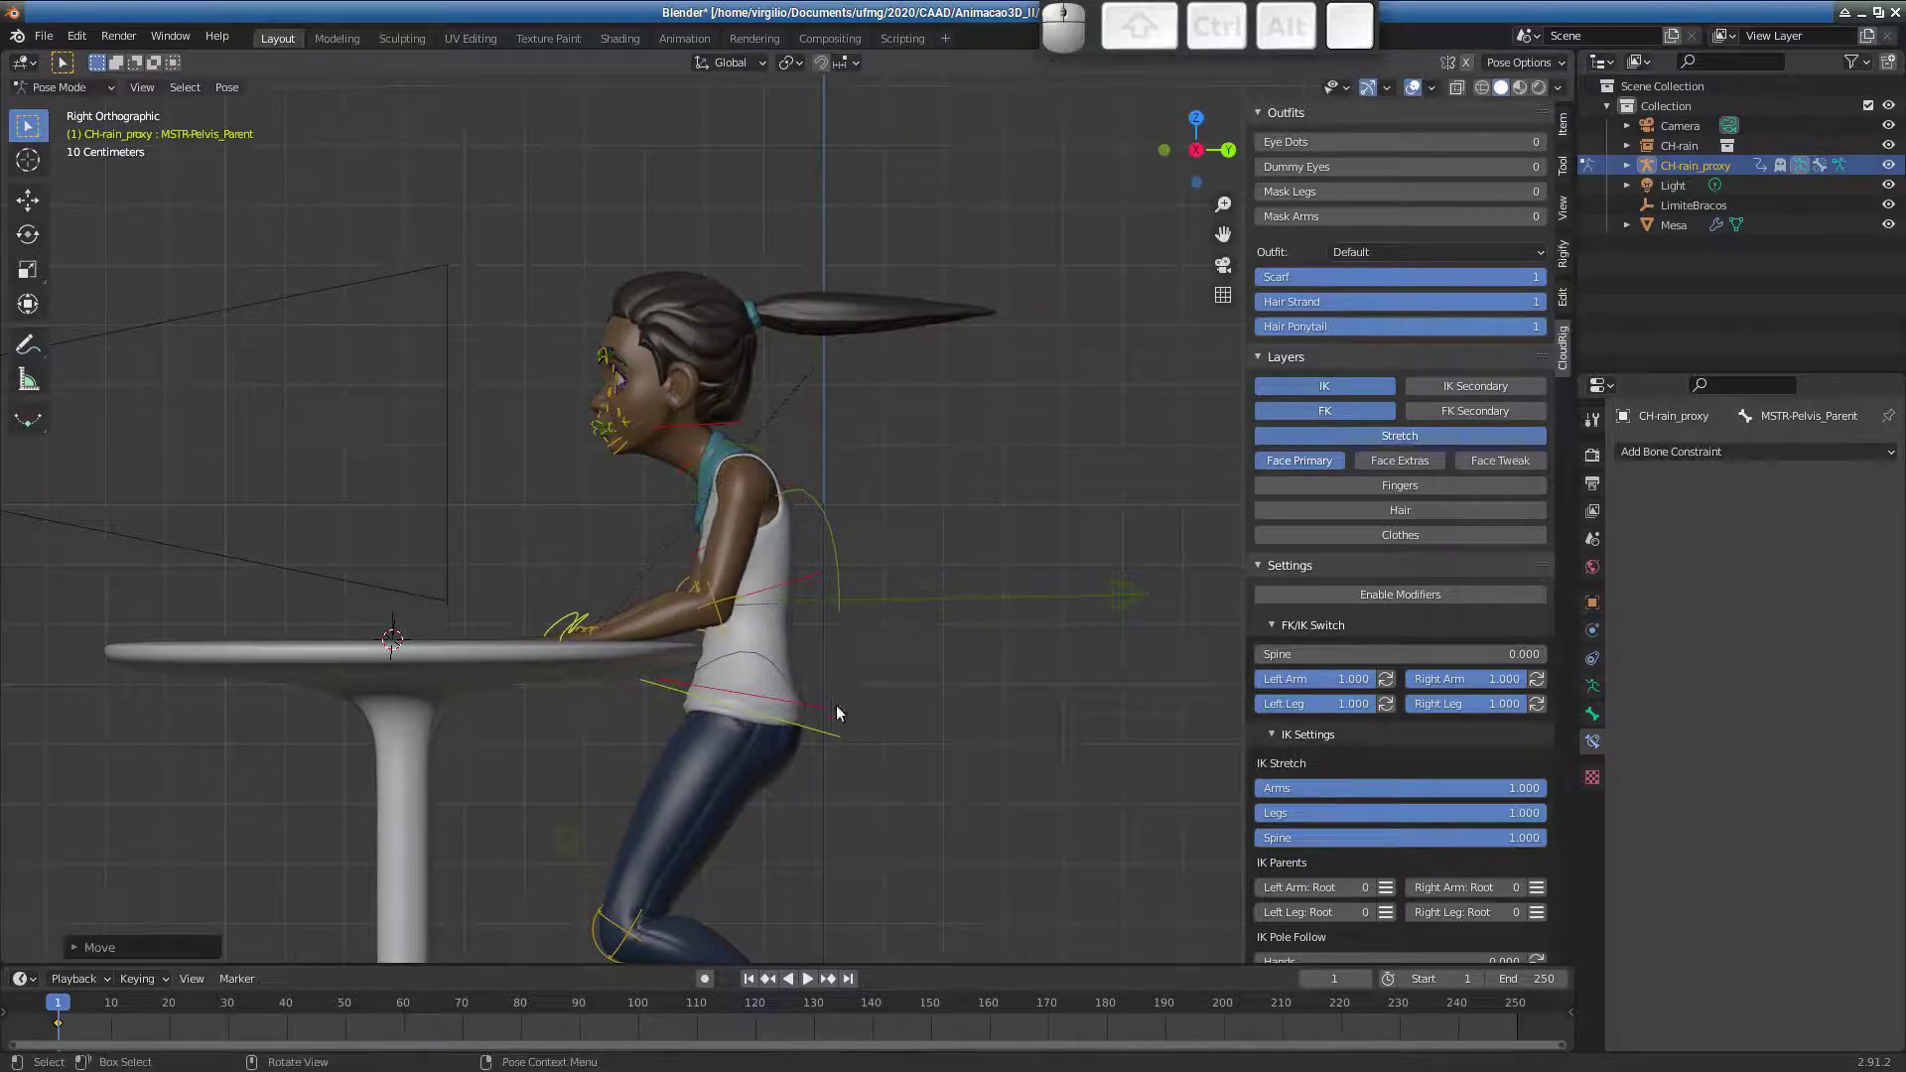
key("g")
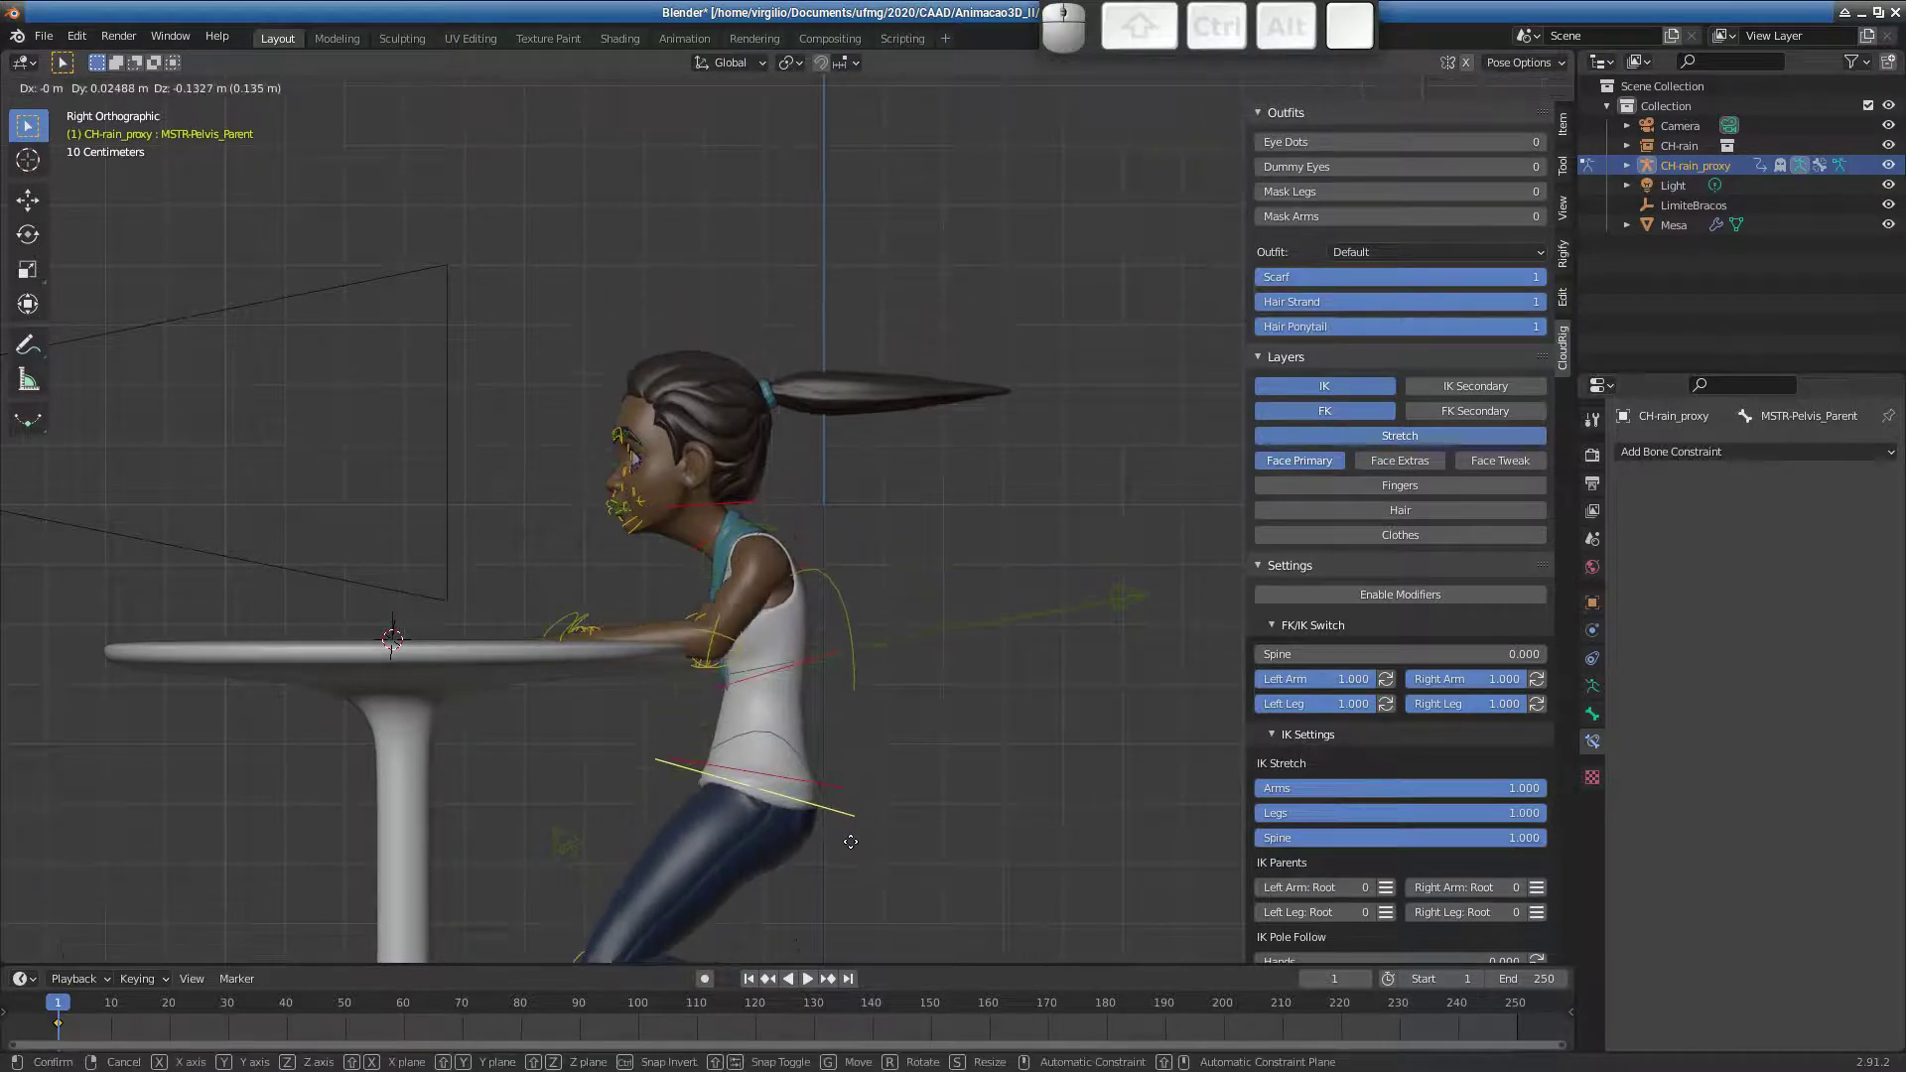
left_click(681, 658)
- Raise the LimiteBracos empty along the global Z axis to 0.79449 m
middle_click_drag(681, 657, 741, 616)
left_click(331, 669)
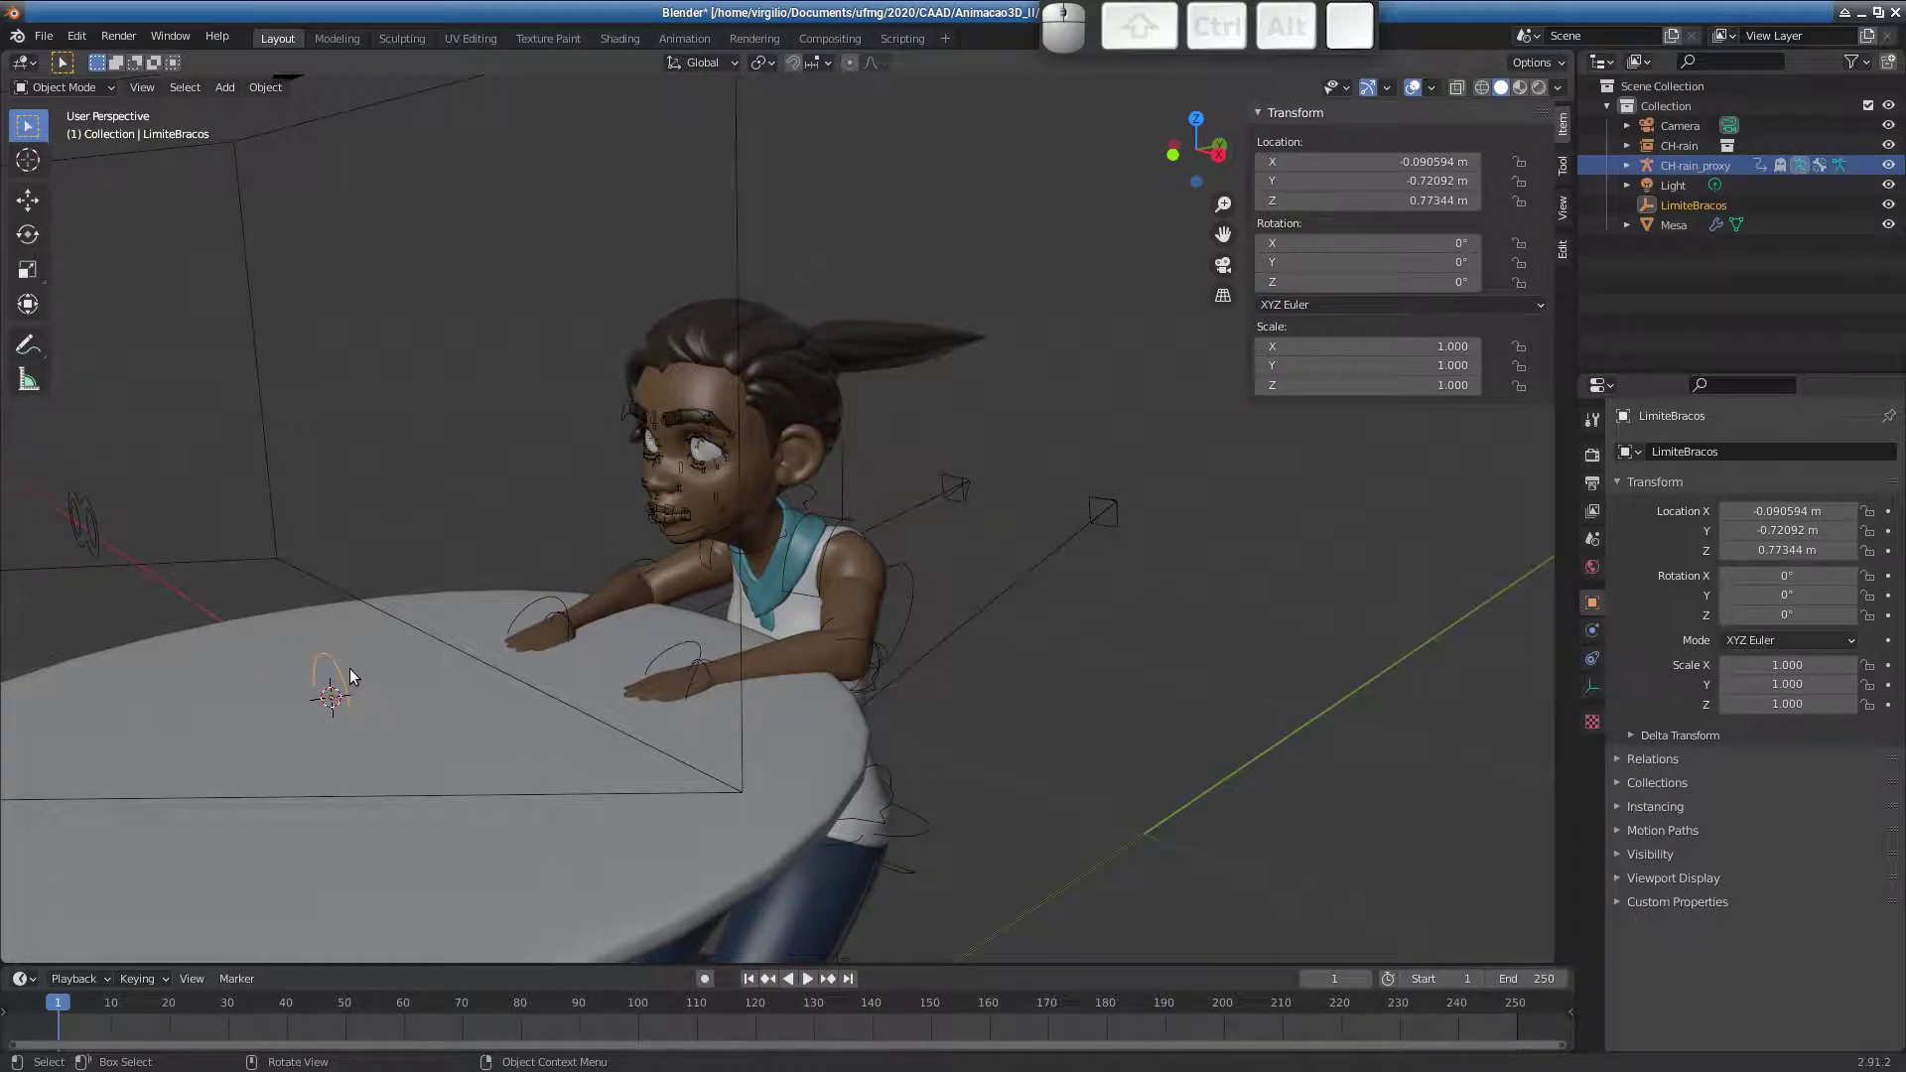
key("g")
key("z")
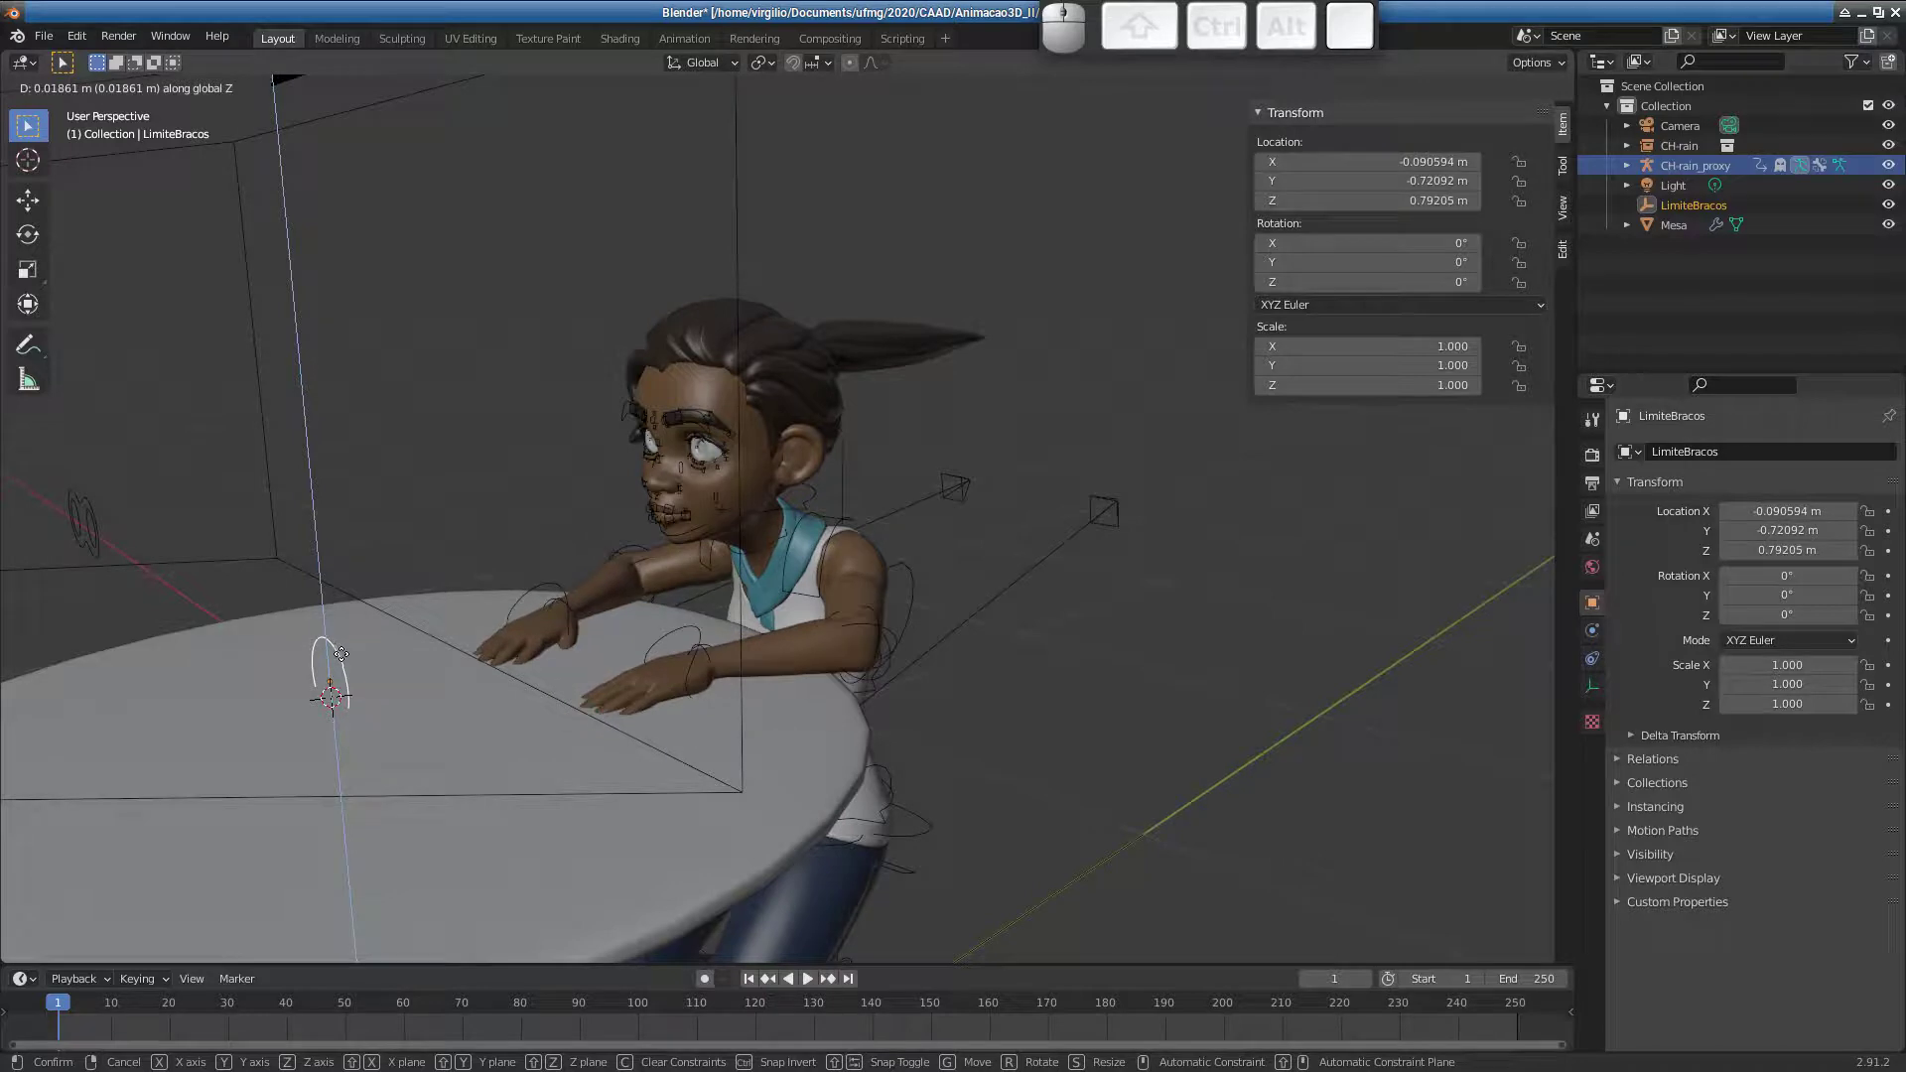
key("space")
- Return the character rig to Pose Mode and test the raised limit by moving the pelvis parent control, cancelling the move
middle_click_drag(340, 658, 570, 533)
left_click(876, 765)
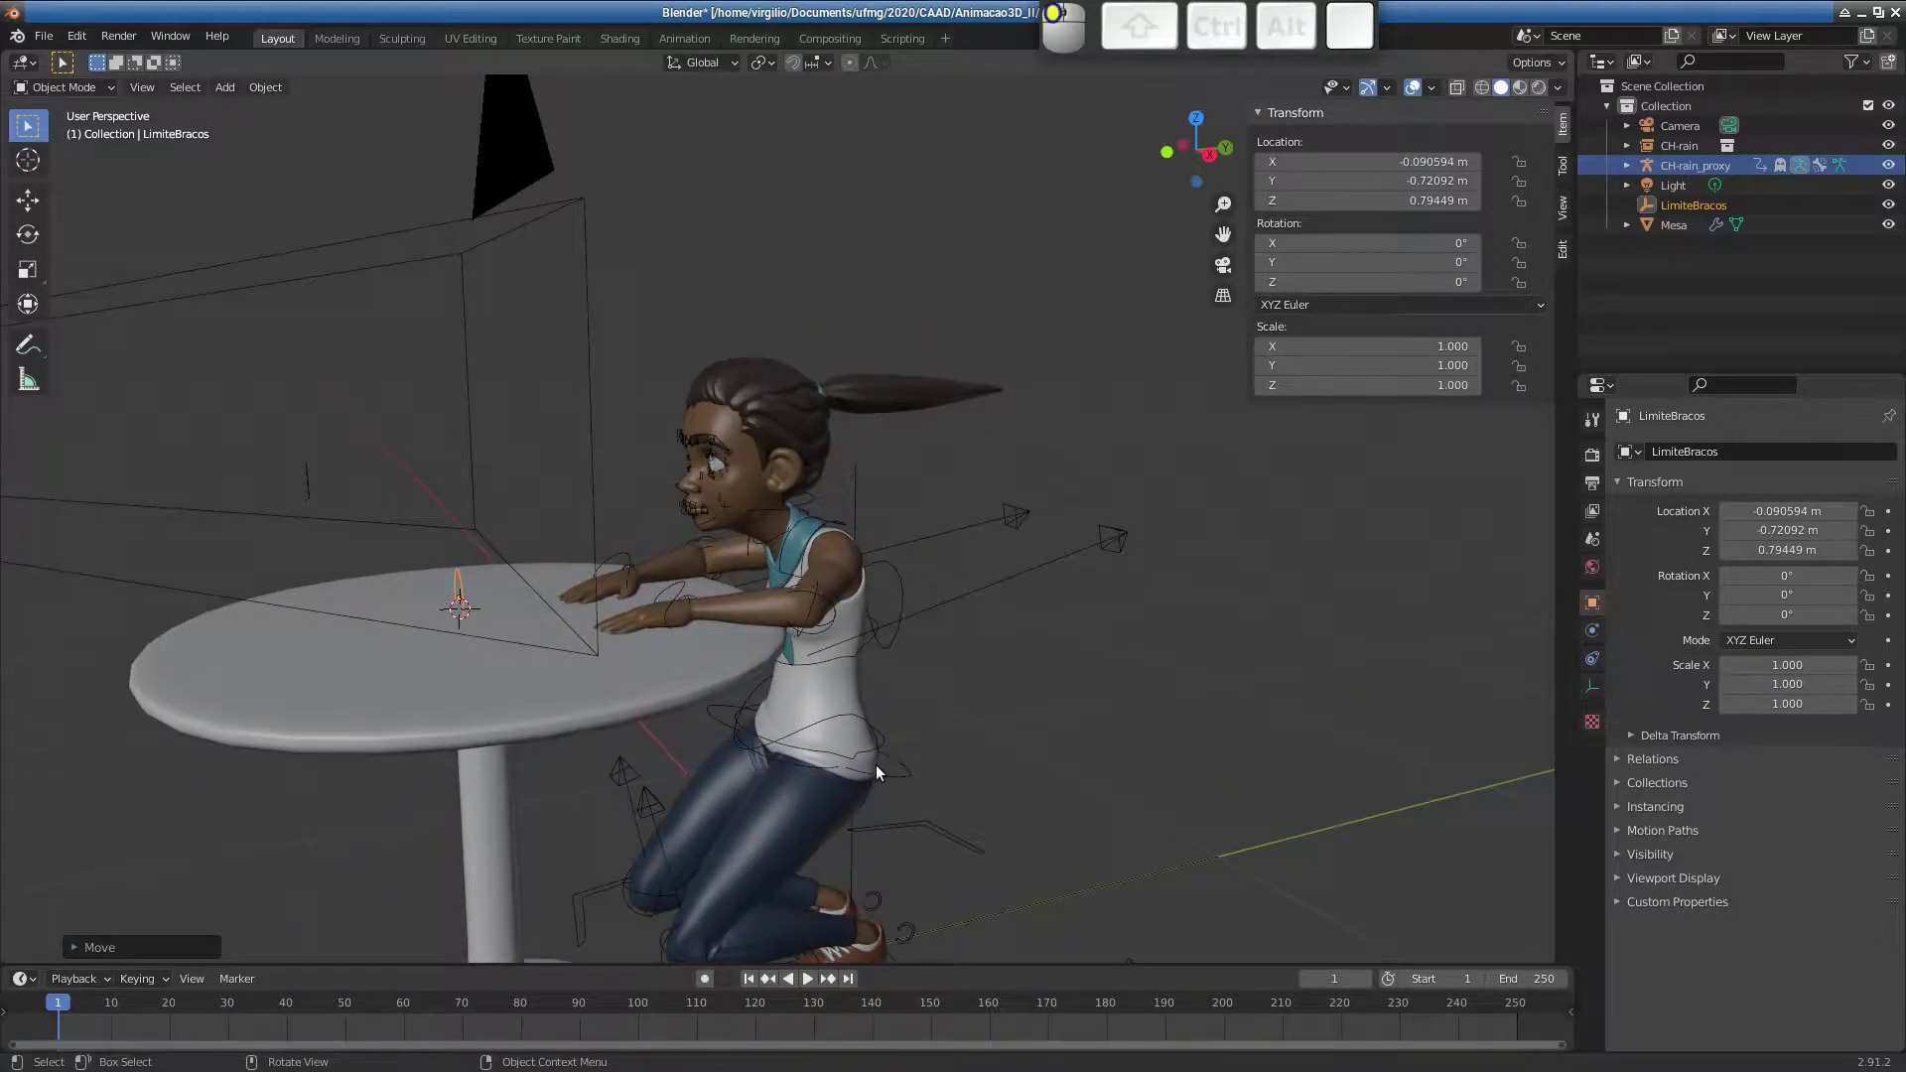
key("ctrl+Tab")
key("g")
key("Escape")
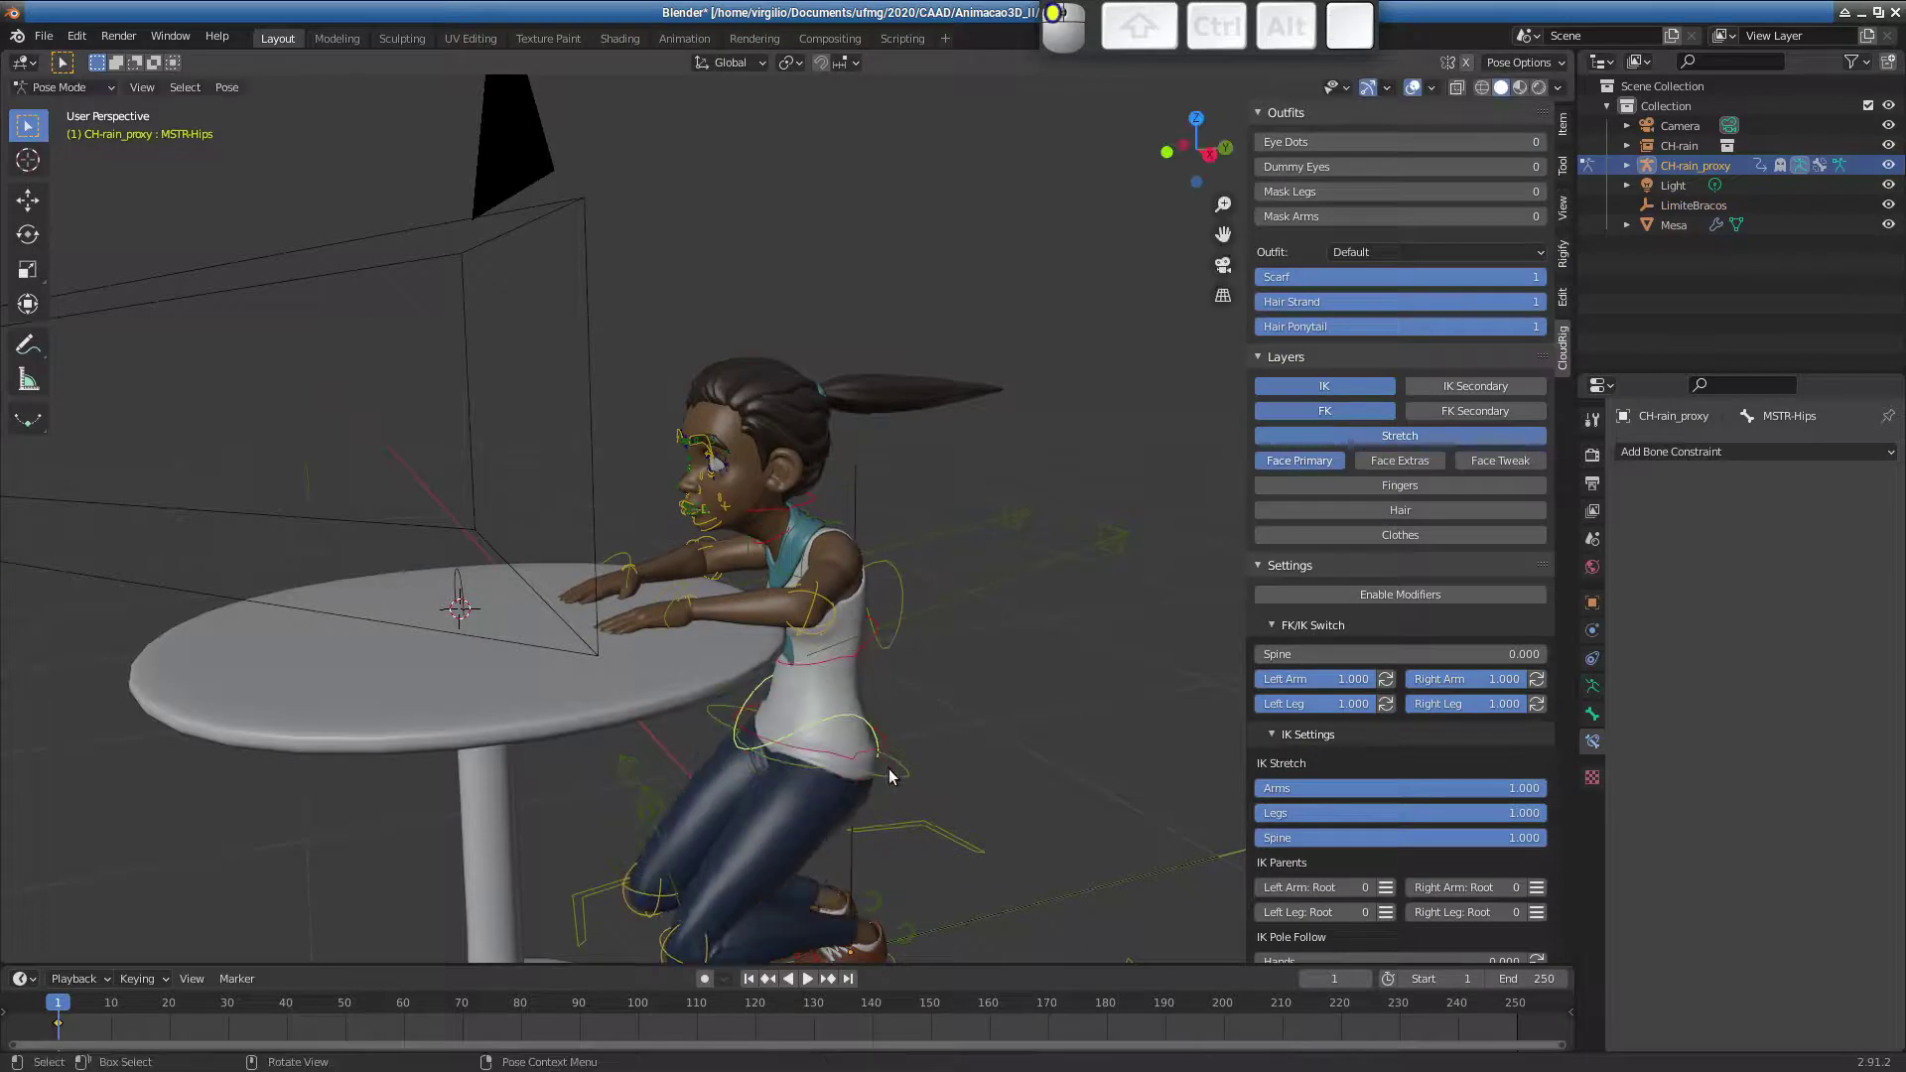
key("g")
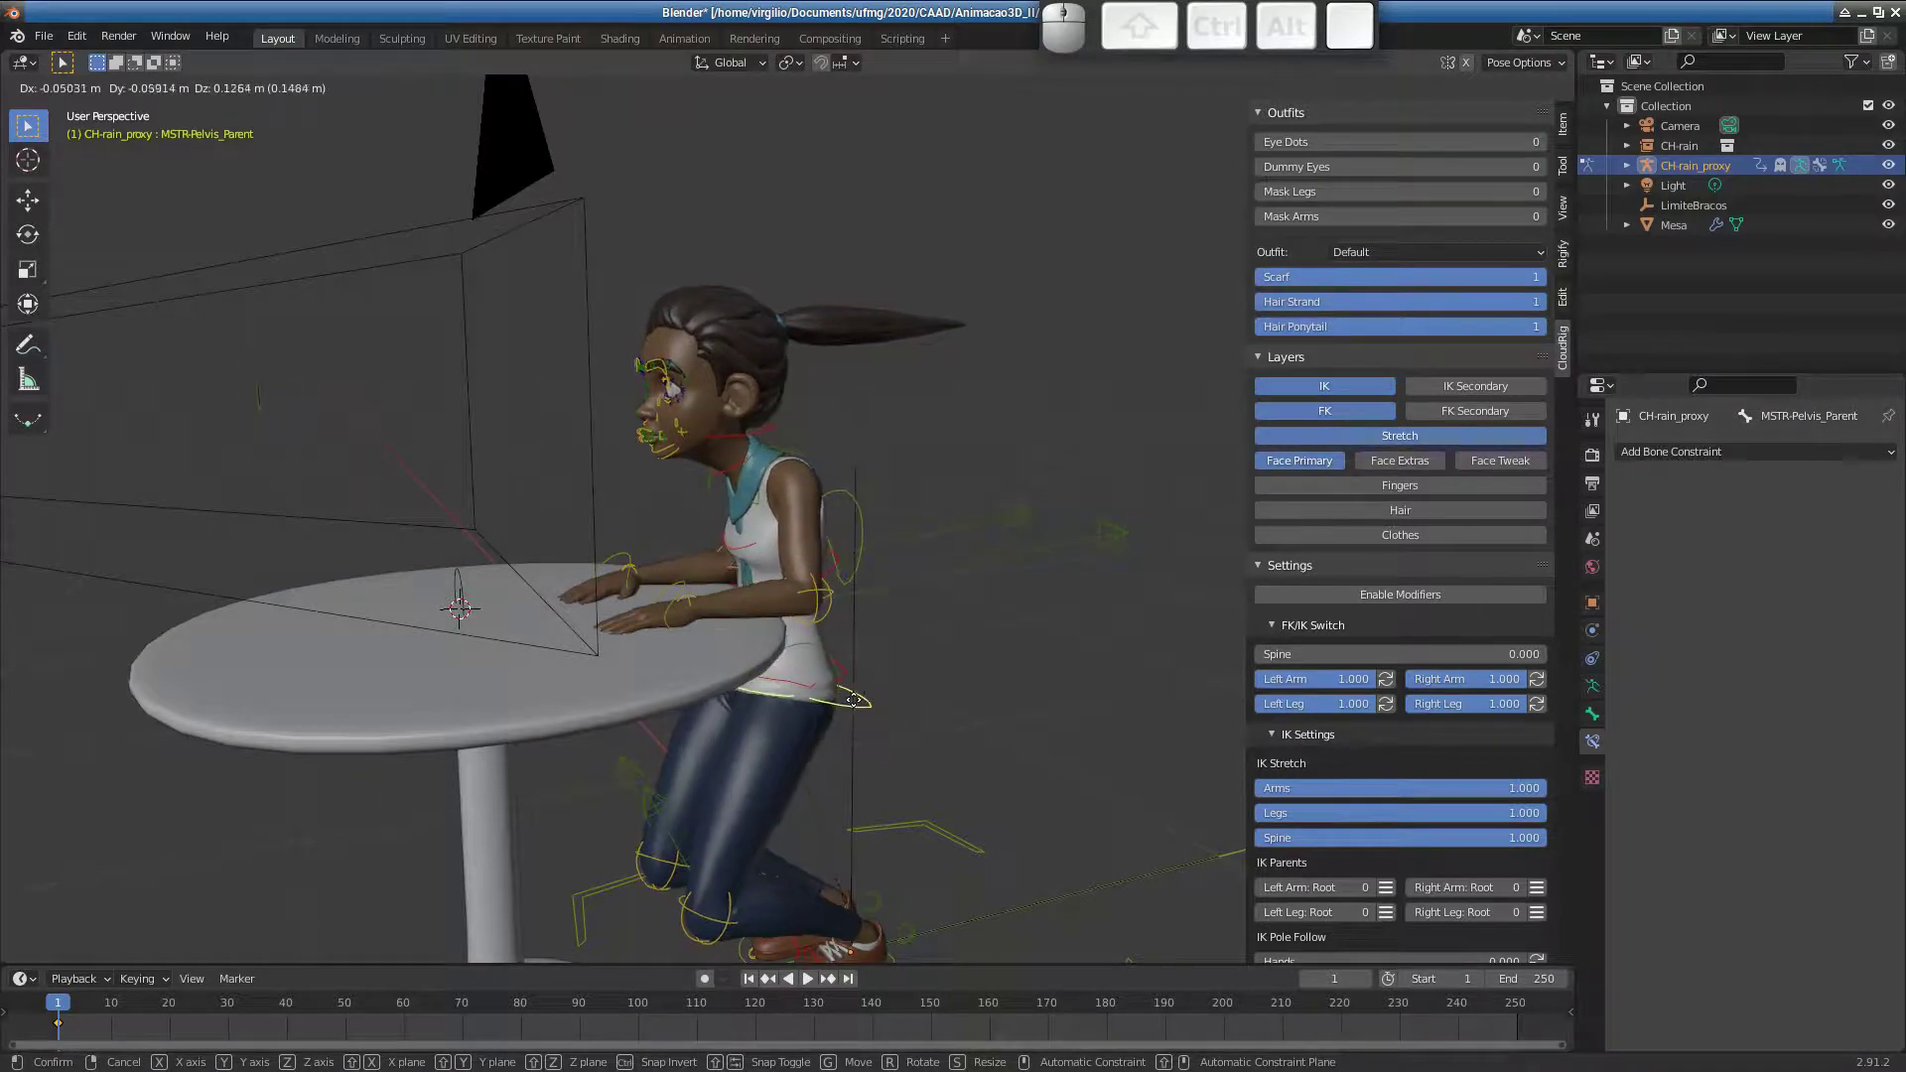
key("Escape")
- Rotate the left hand IK parent control about 3° so the palm sits level above the tabletop
middle_click_drag(859, 700, 1102, 576)
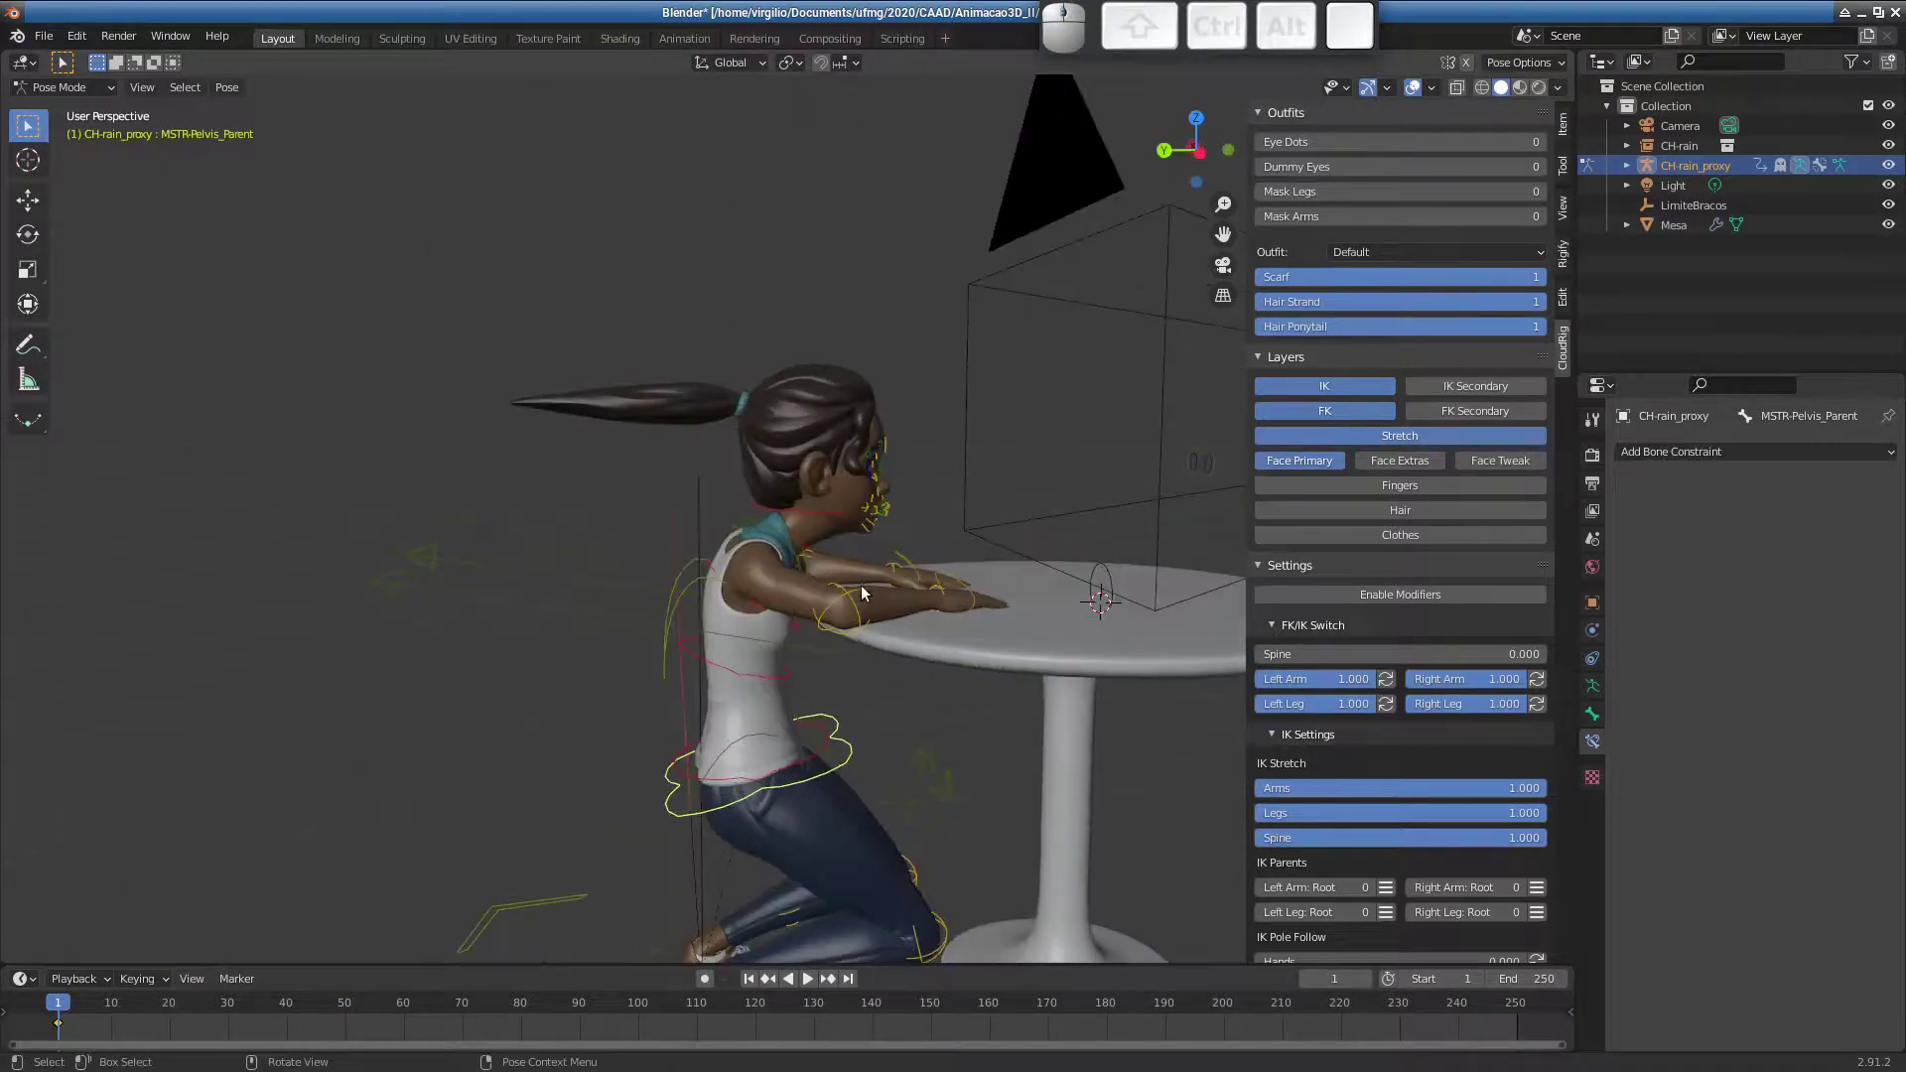
middle_click_drag(862, 593, 780, 541)
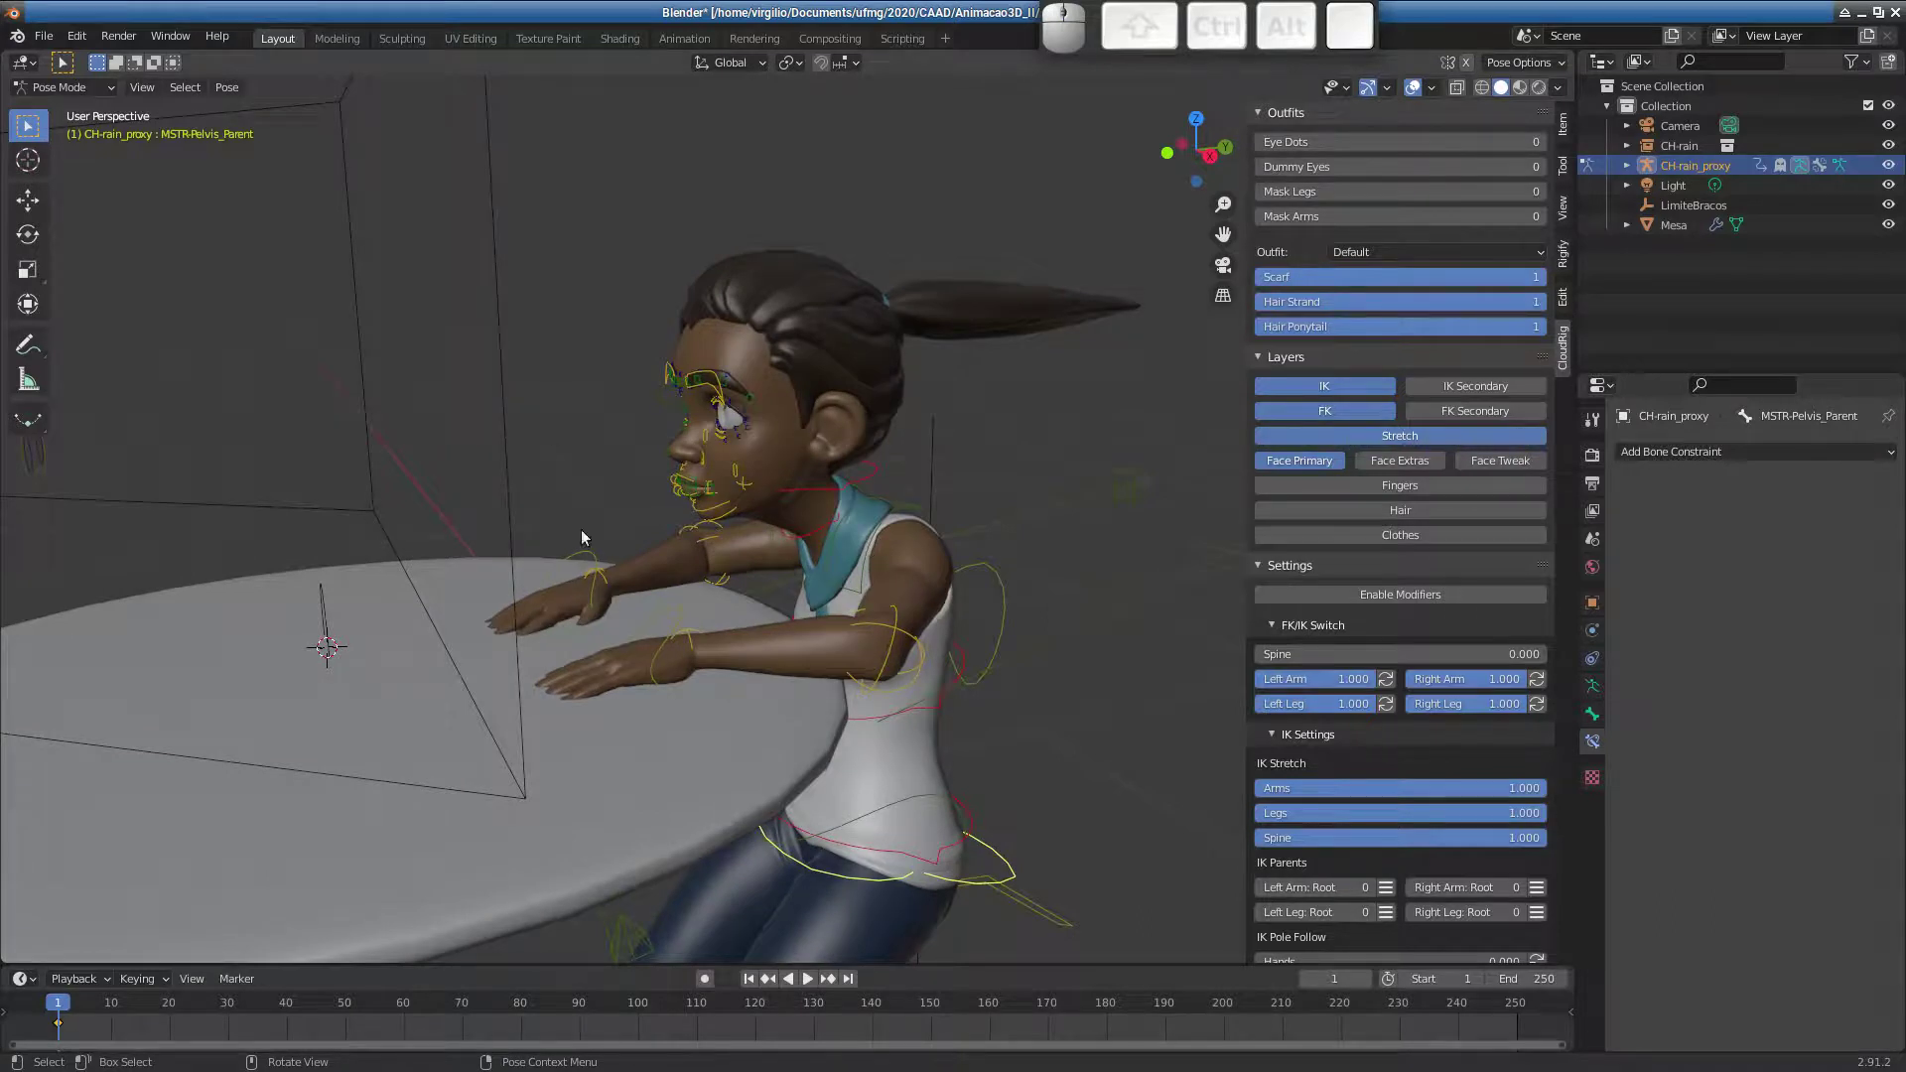
middle_click_drag(598, 608, 519, 676)
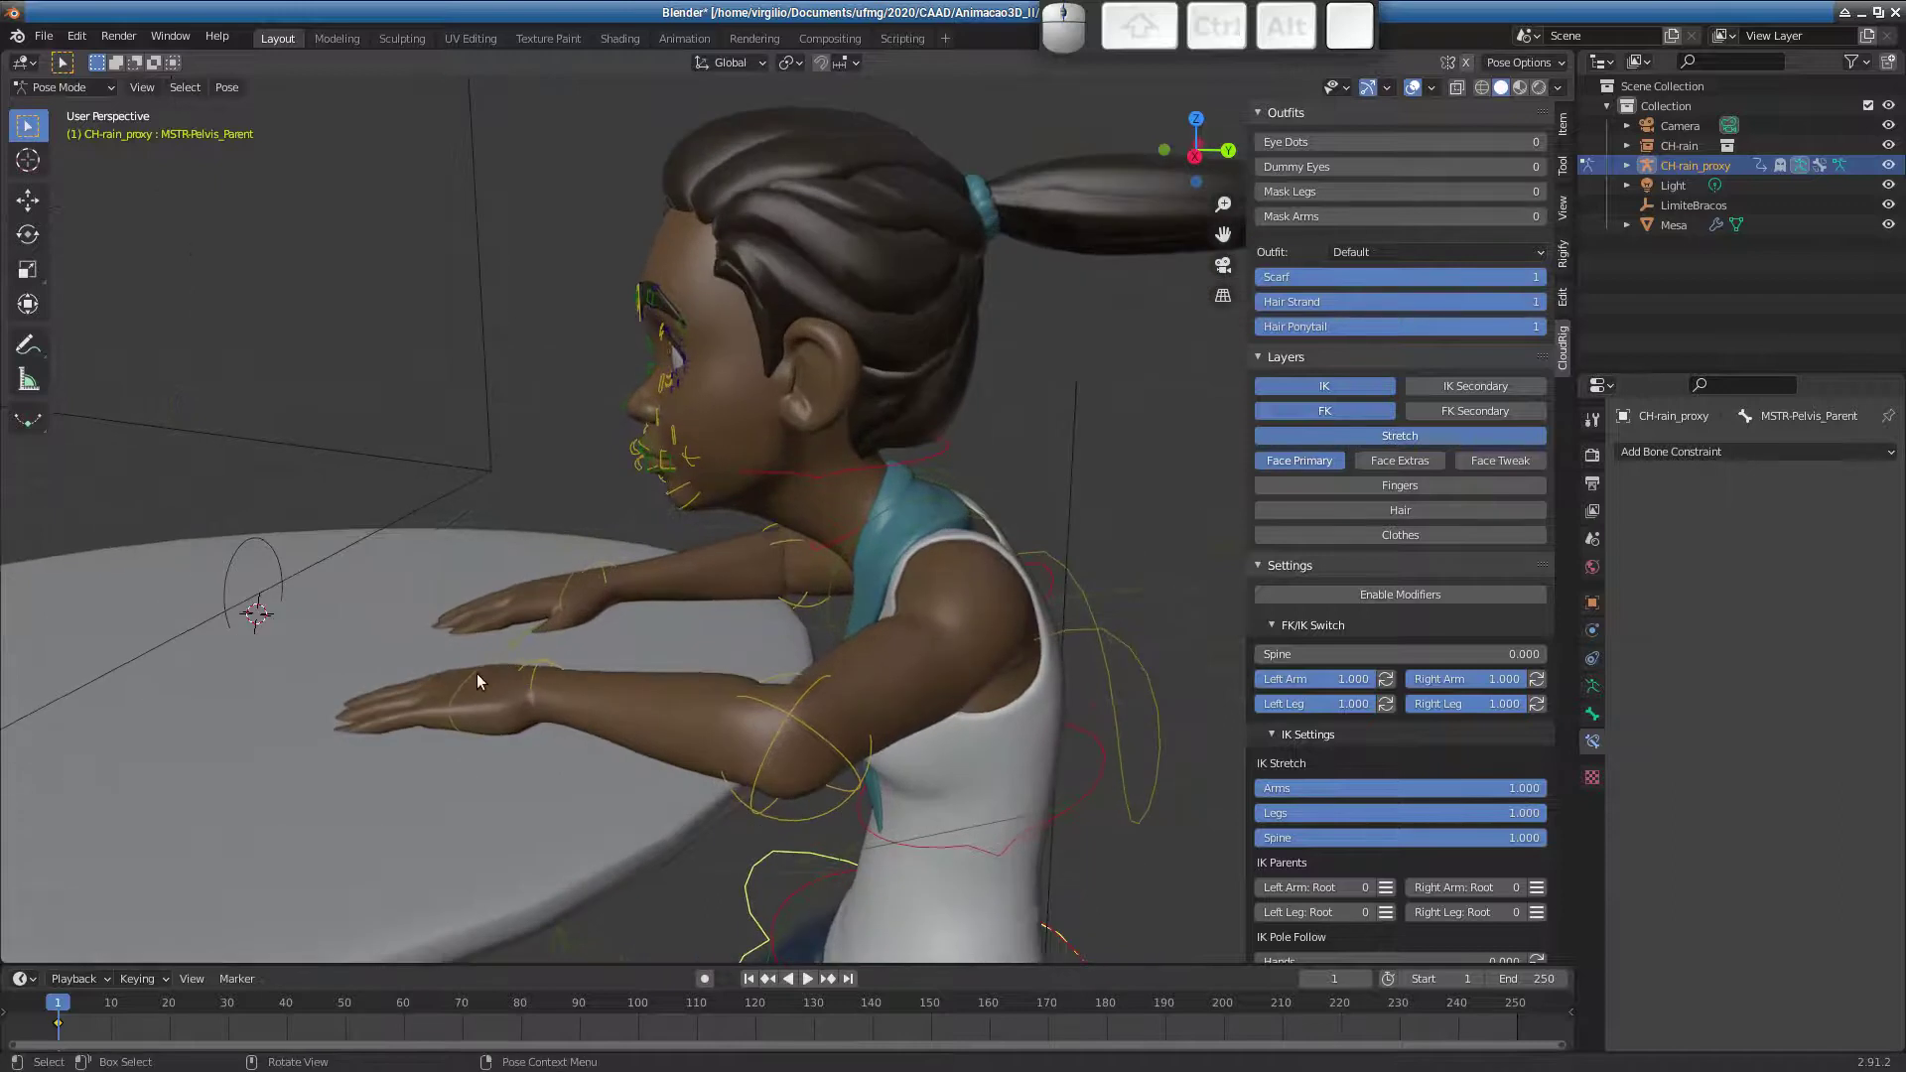
left_click(476, 680)
key("r")
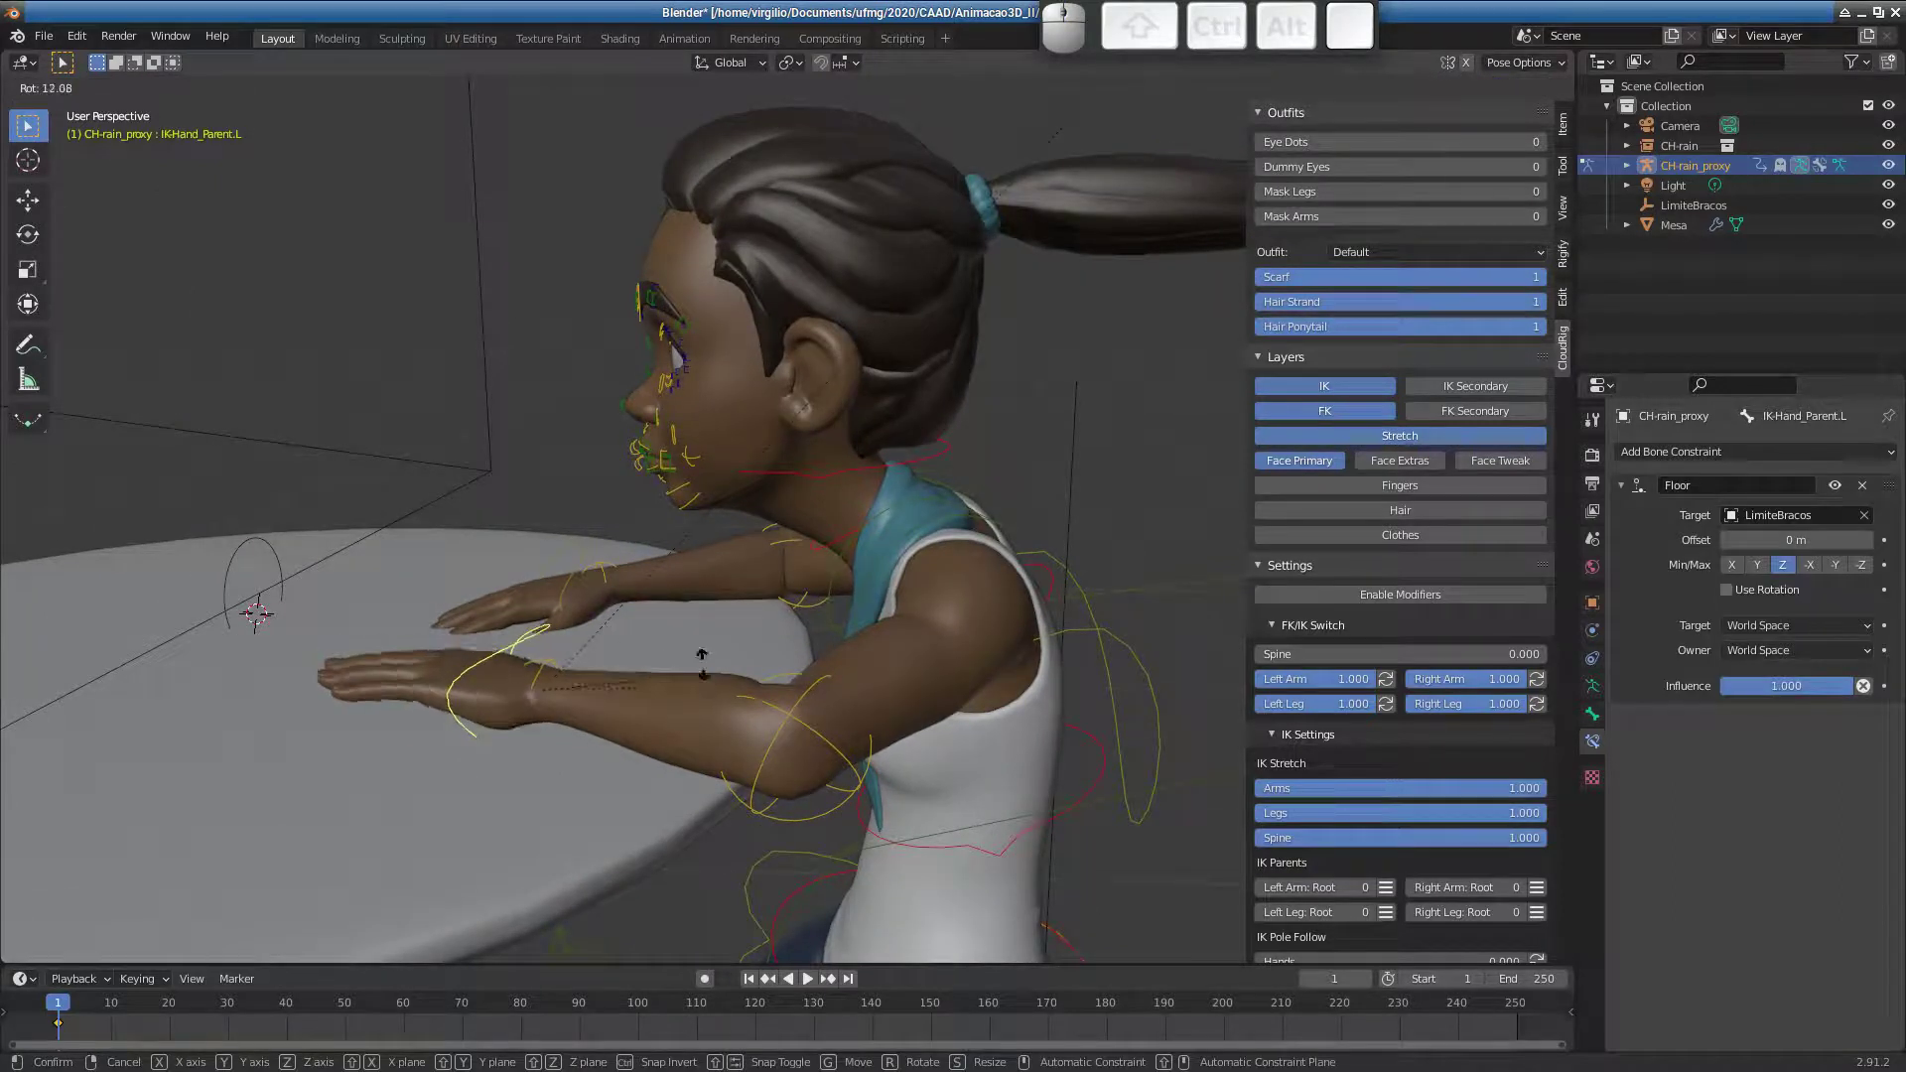
key("shift")
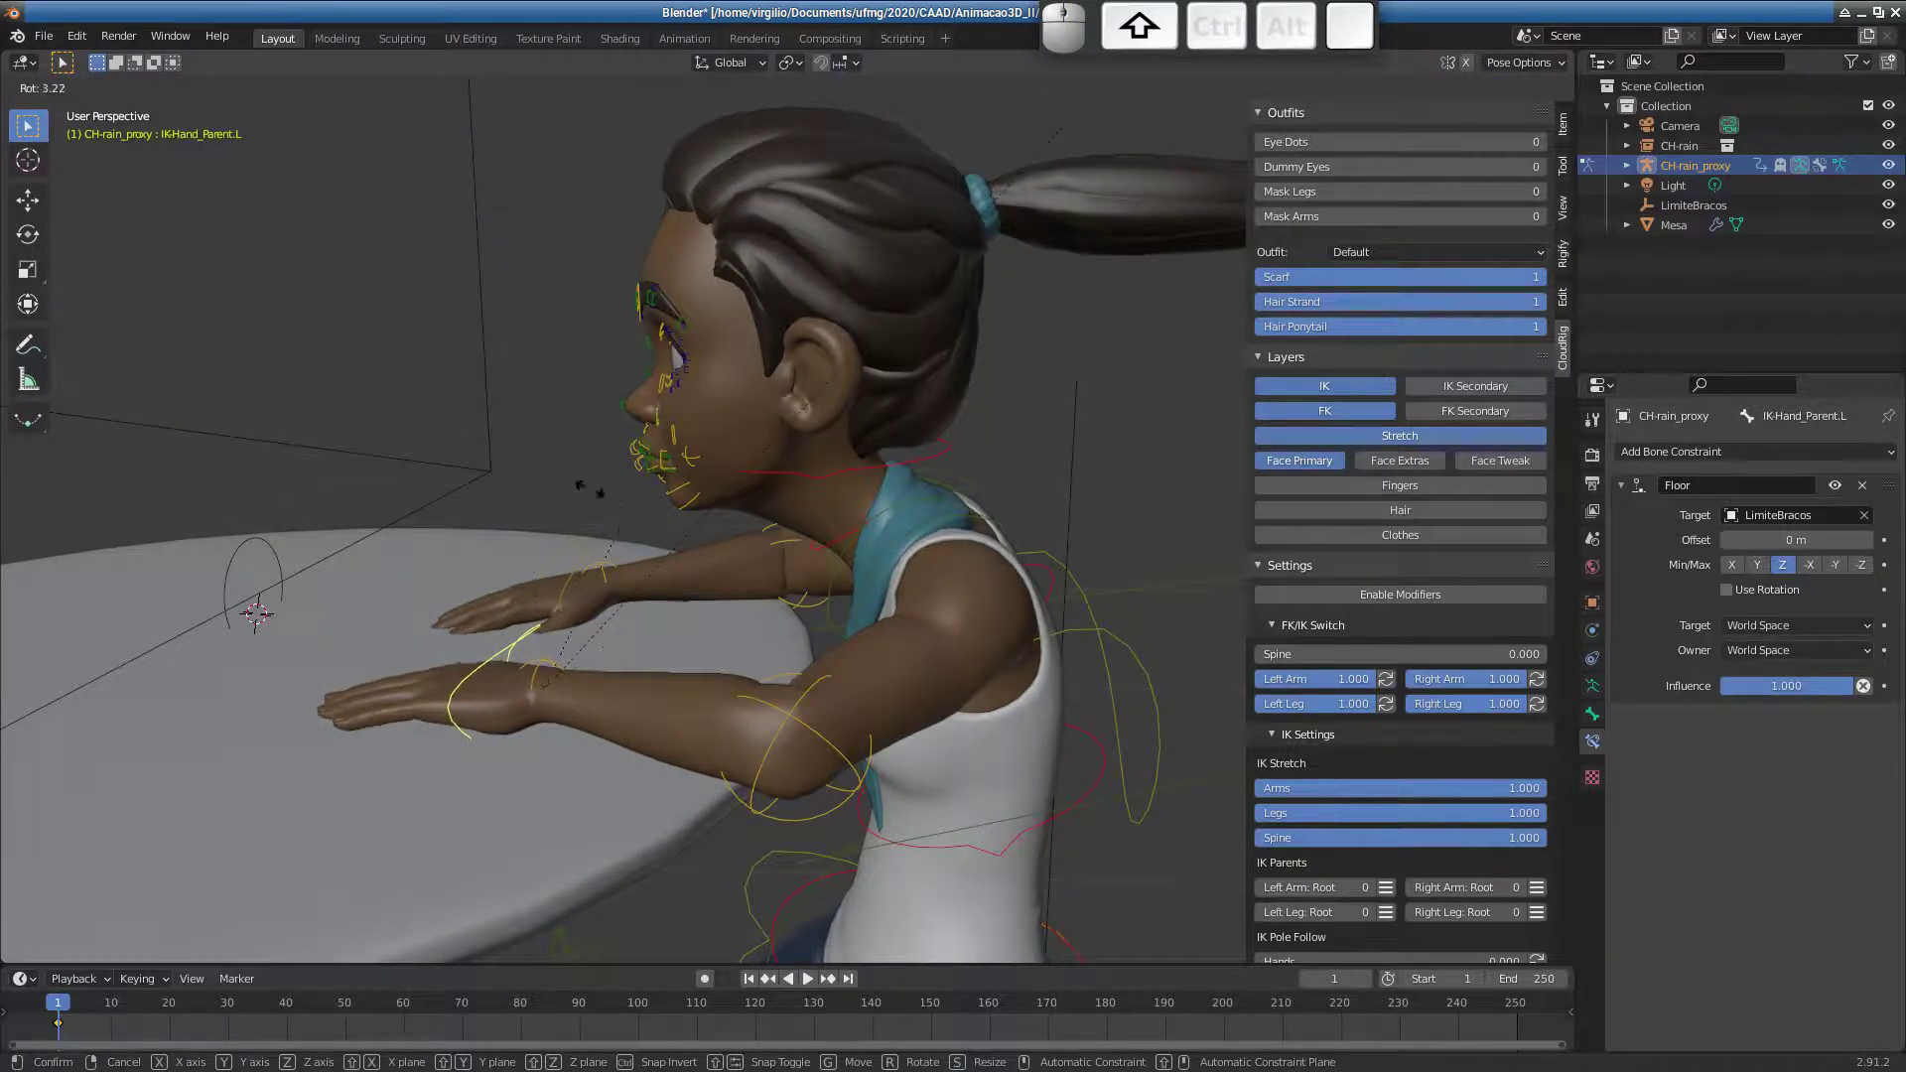
key("space")
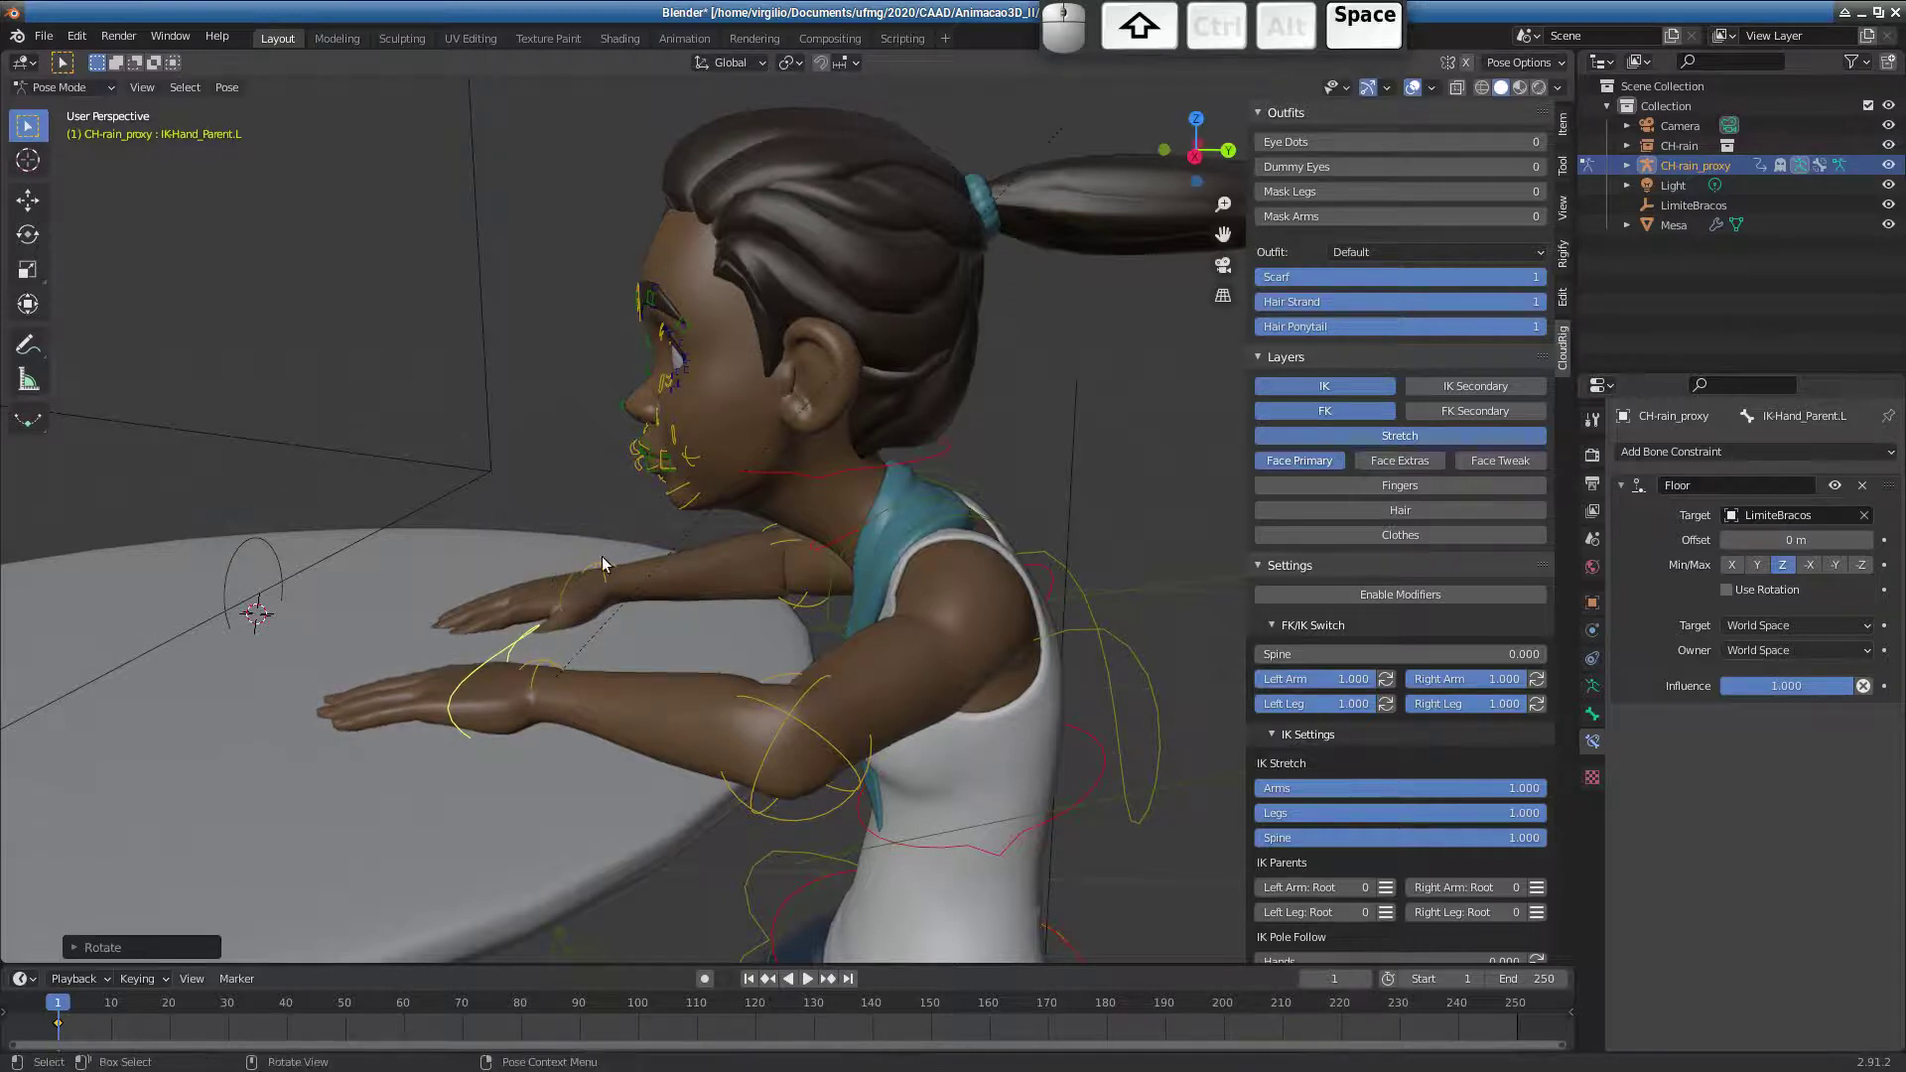
- Rotate the right hand IK parent control slightly to match the left hand, and inspect both hands against the tabletop
key("shift+r")
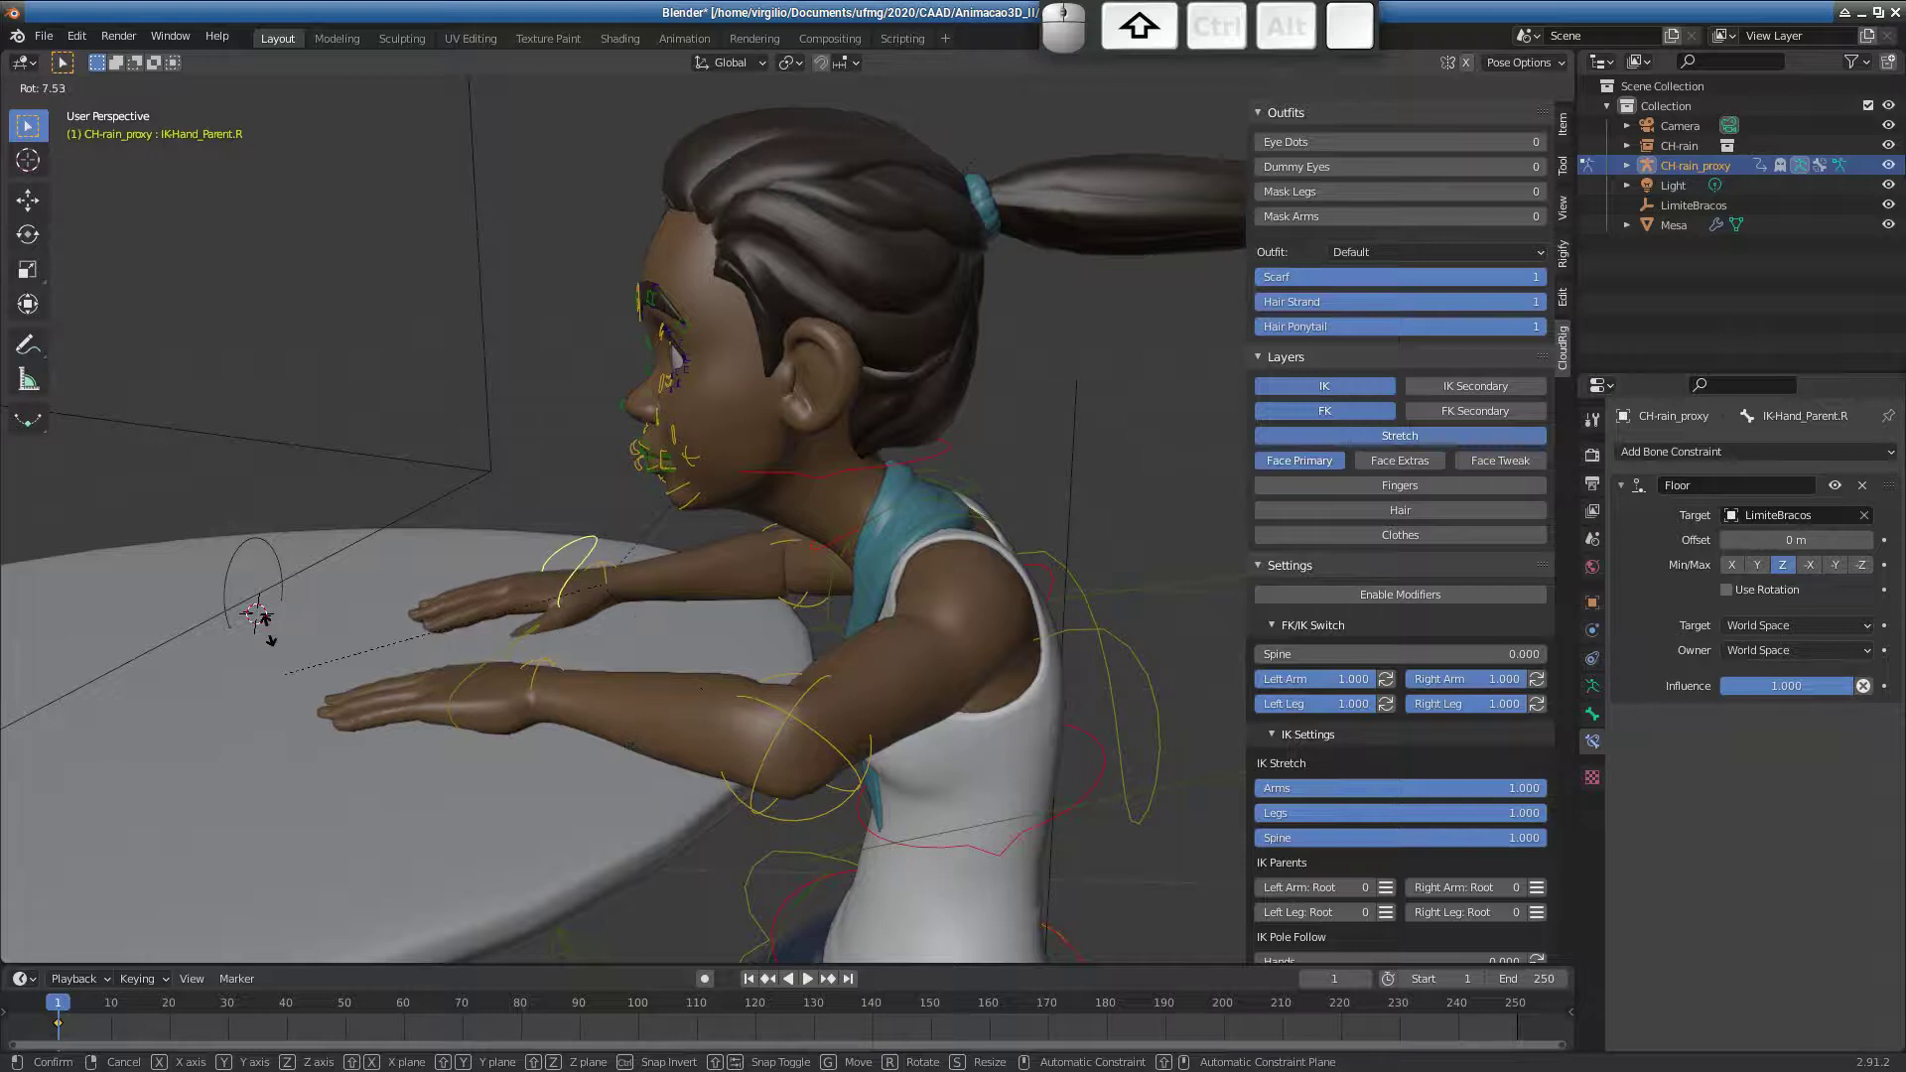
left_click(381, 622)
middle_click_drag(381, 622, 628, 636)
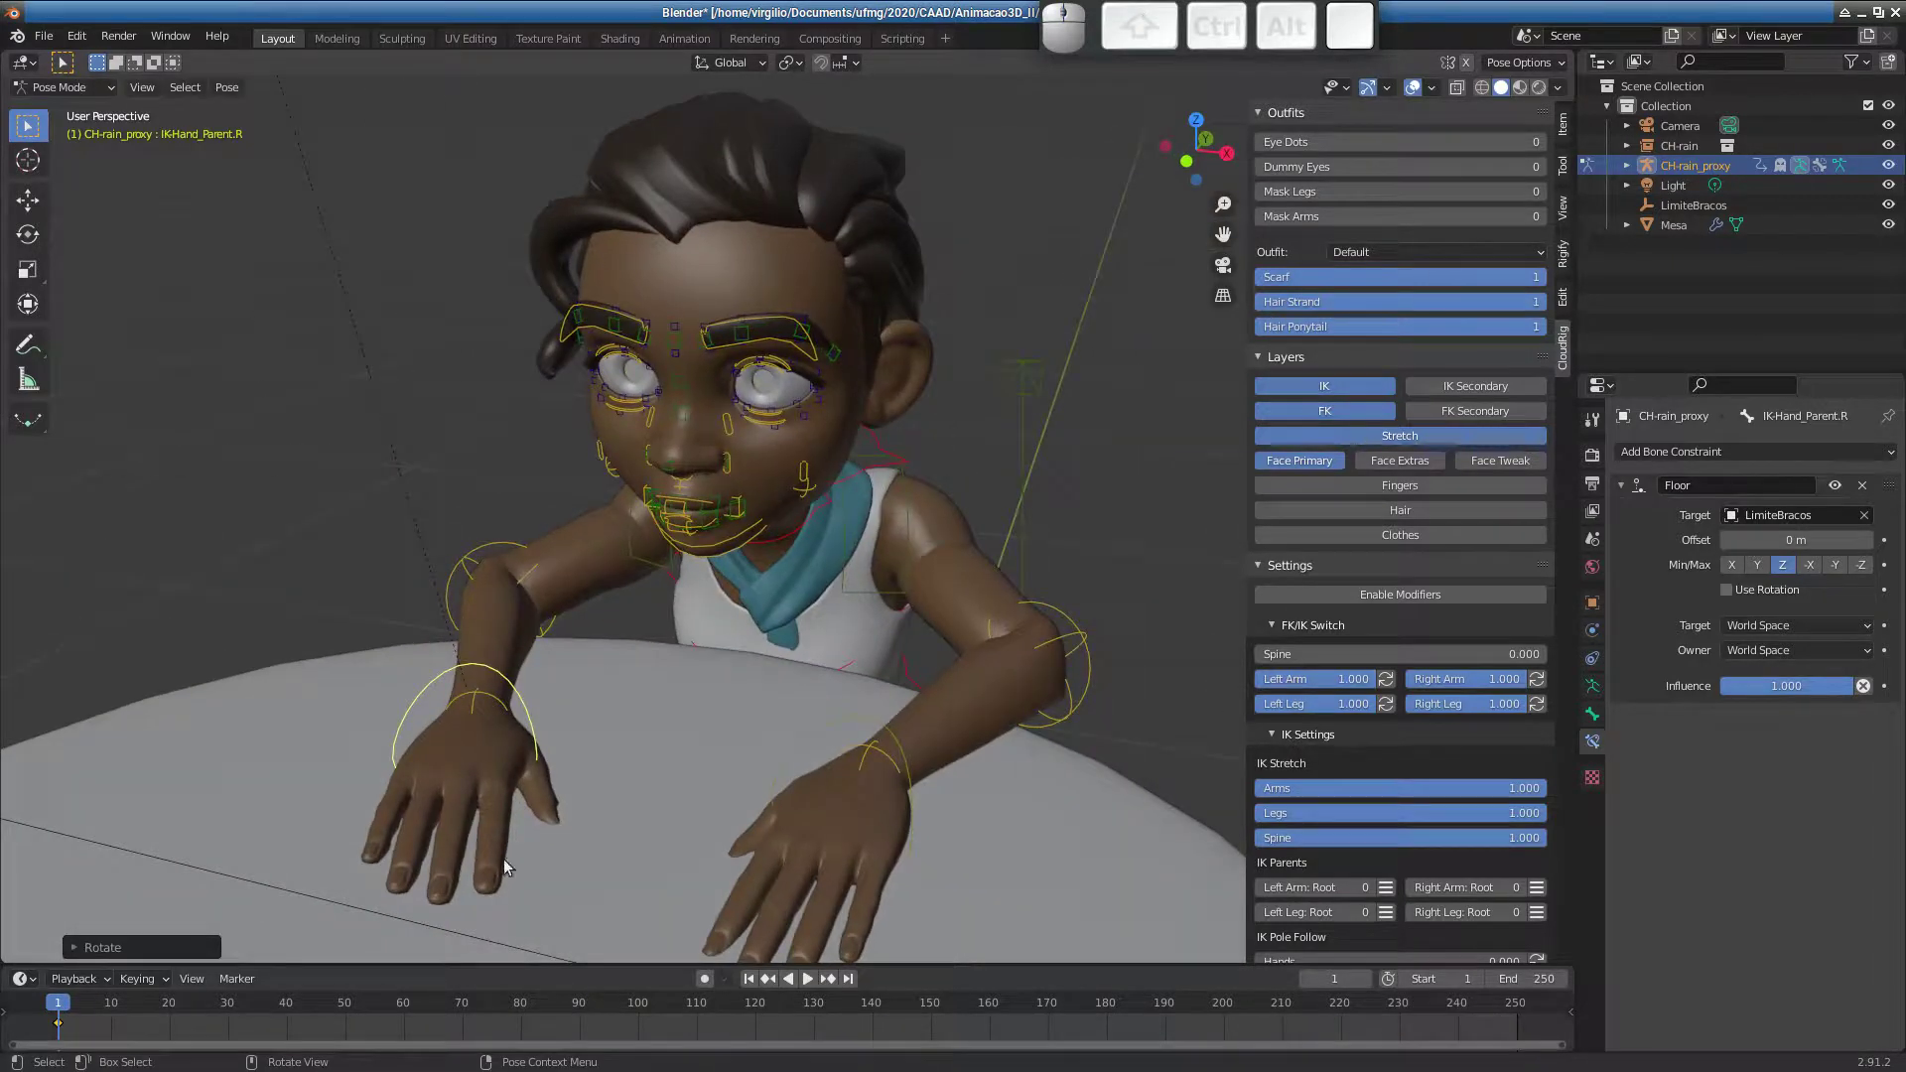
middle_click_drag(468, 557, 264, 518, "shift")
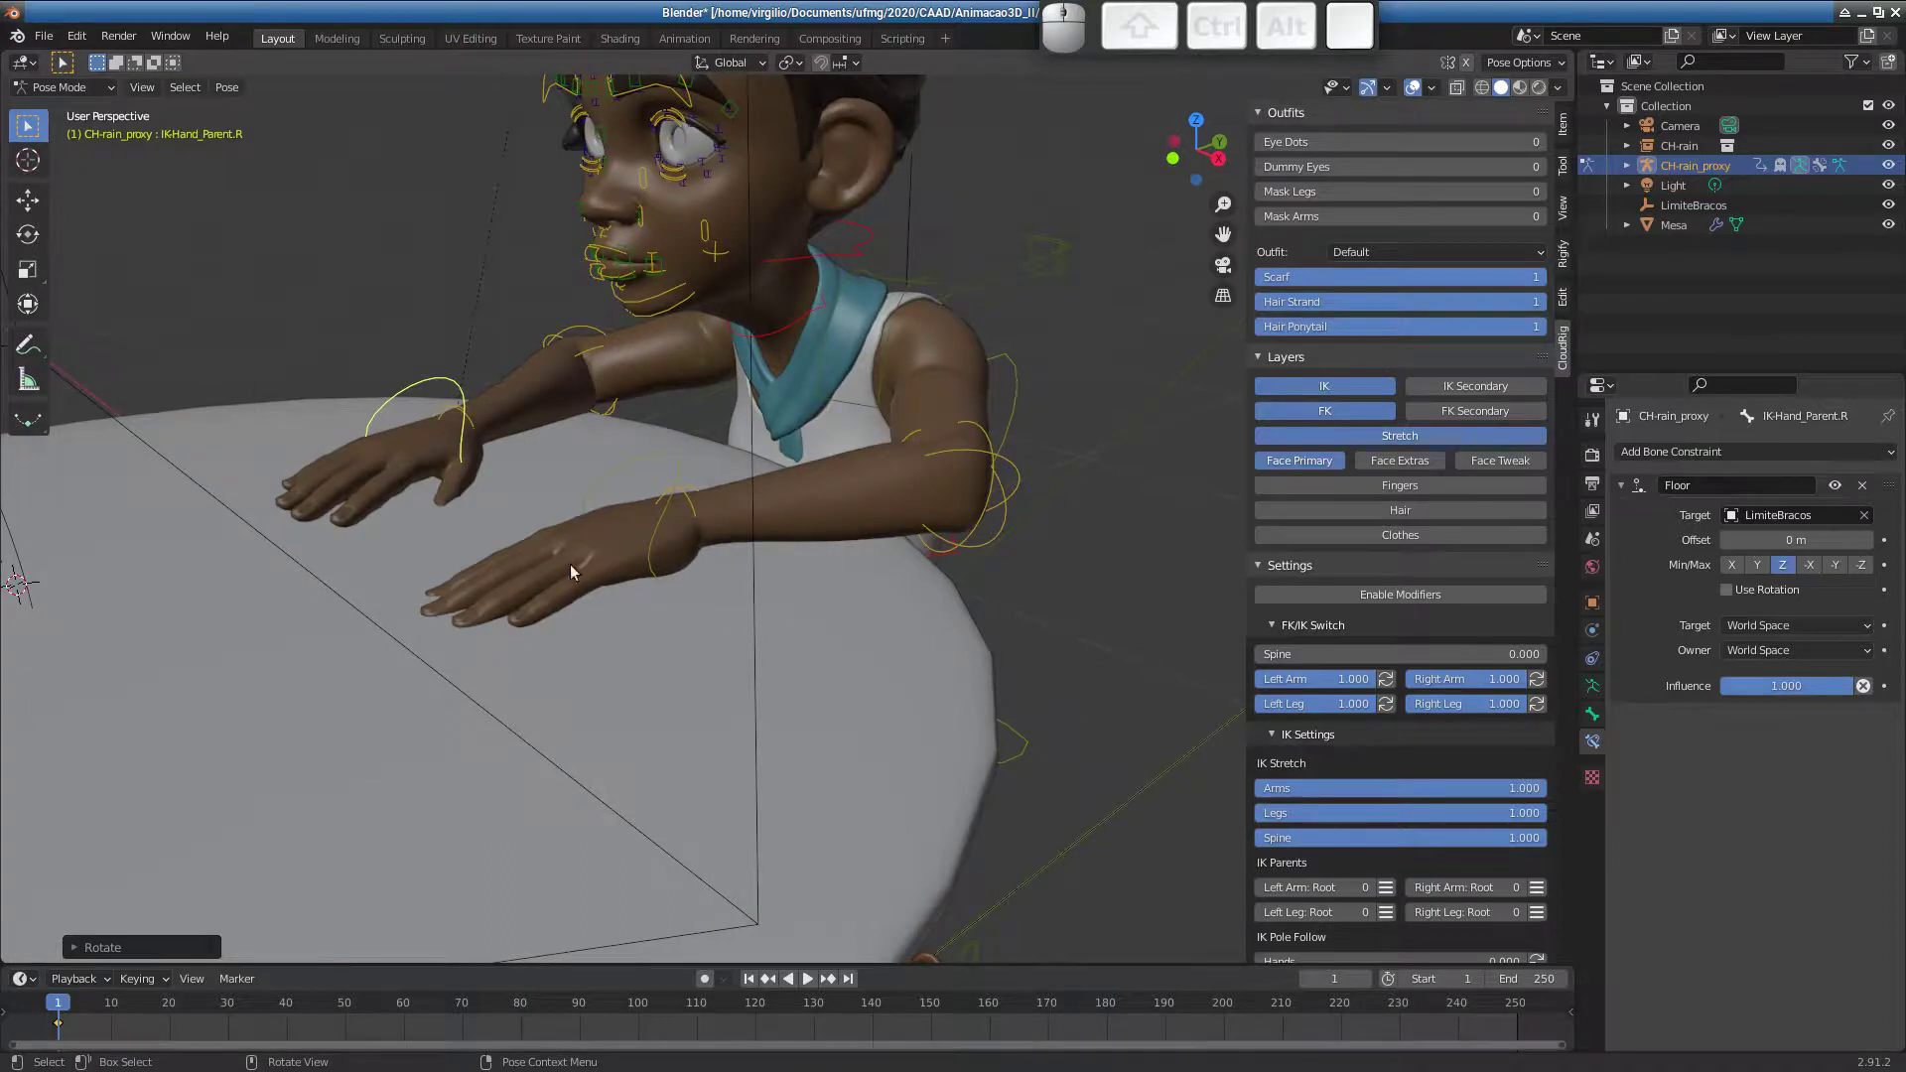
middle_click_drag(570, 563, 502, 536)
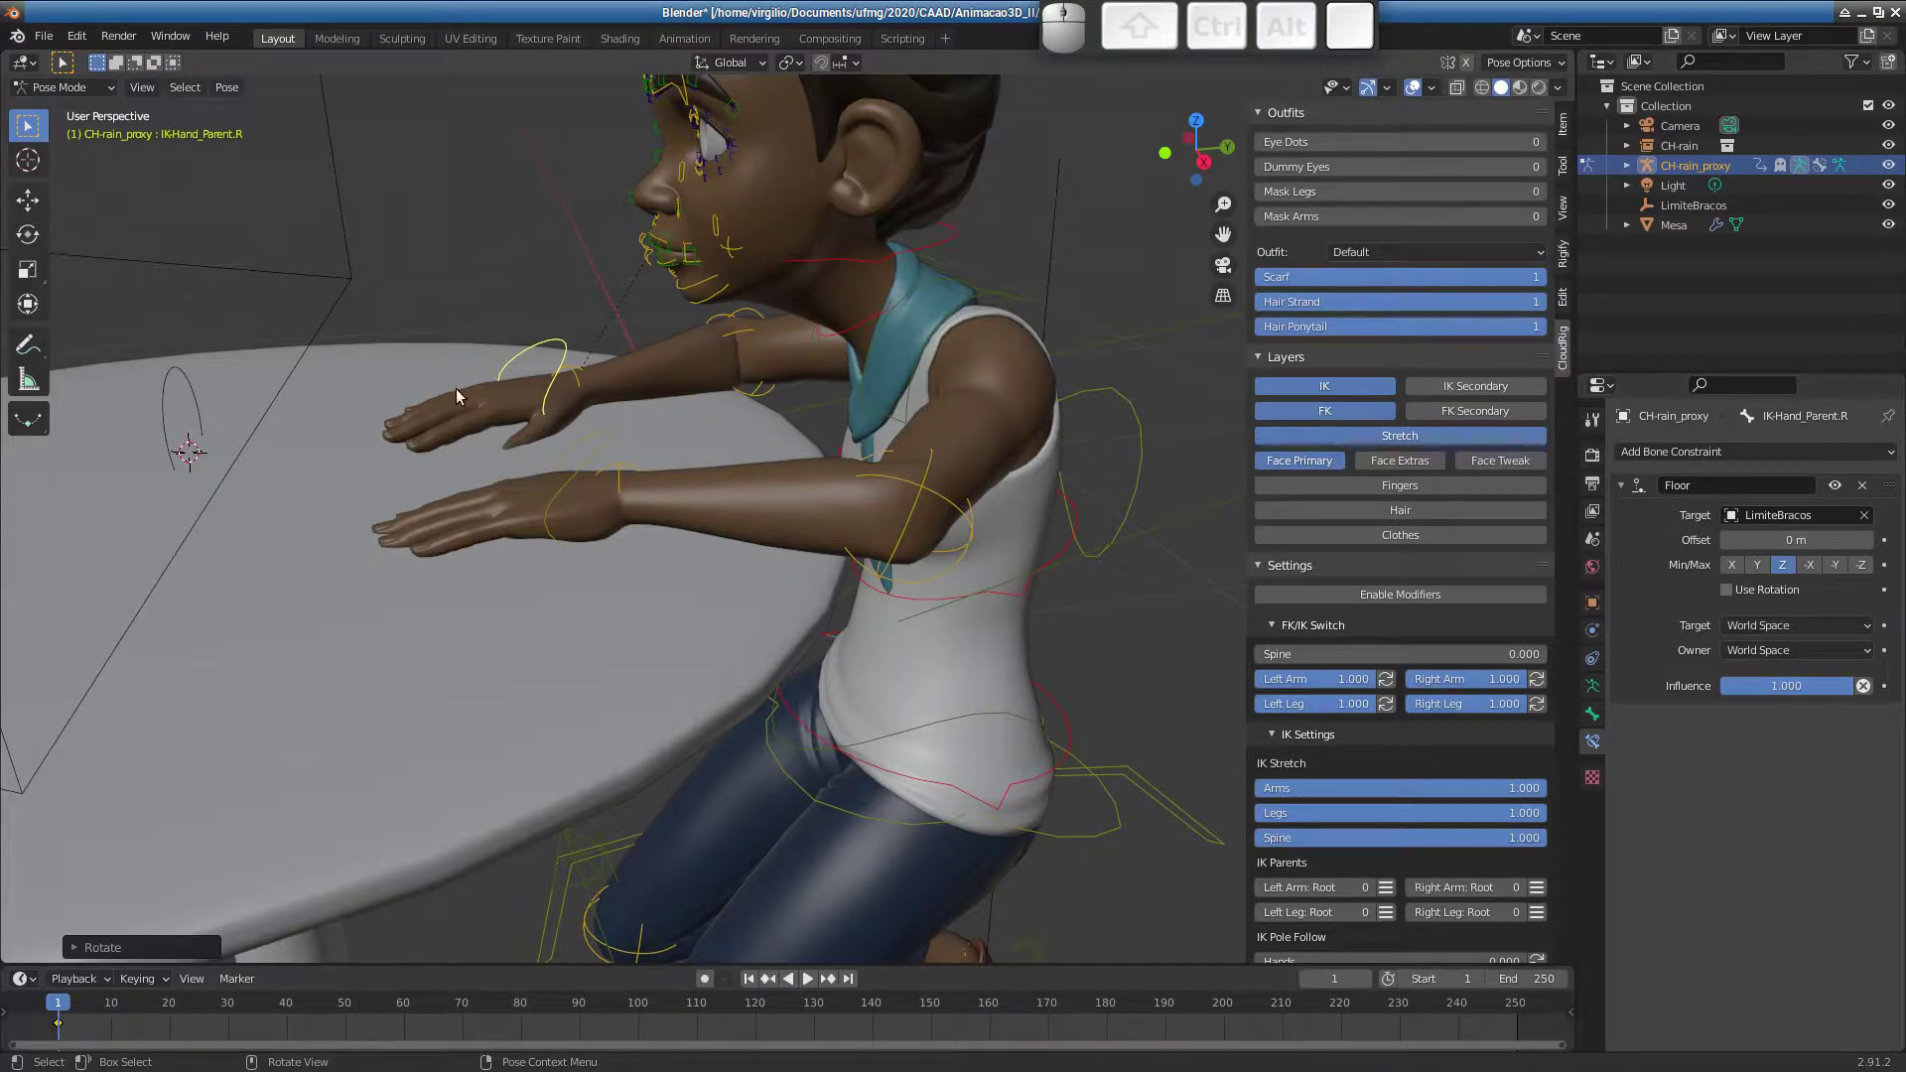
middle_click_drag(597, 403, 580, 521)
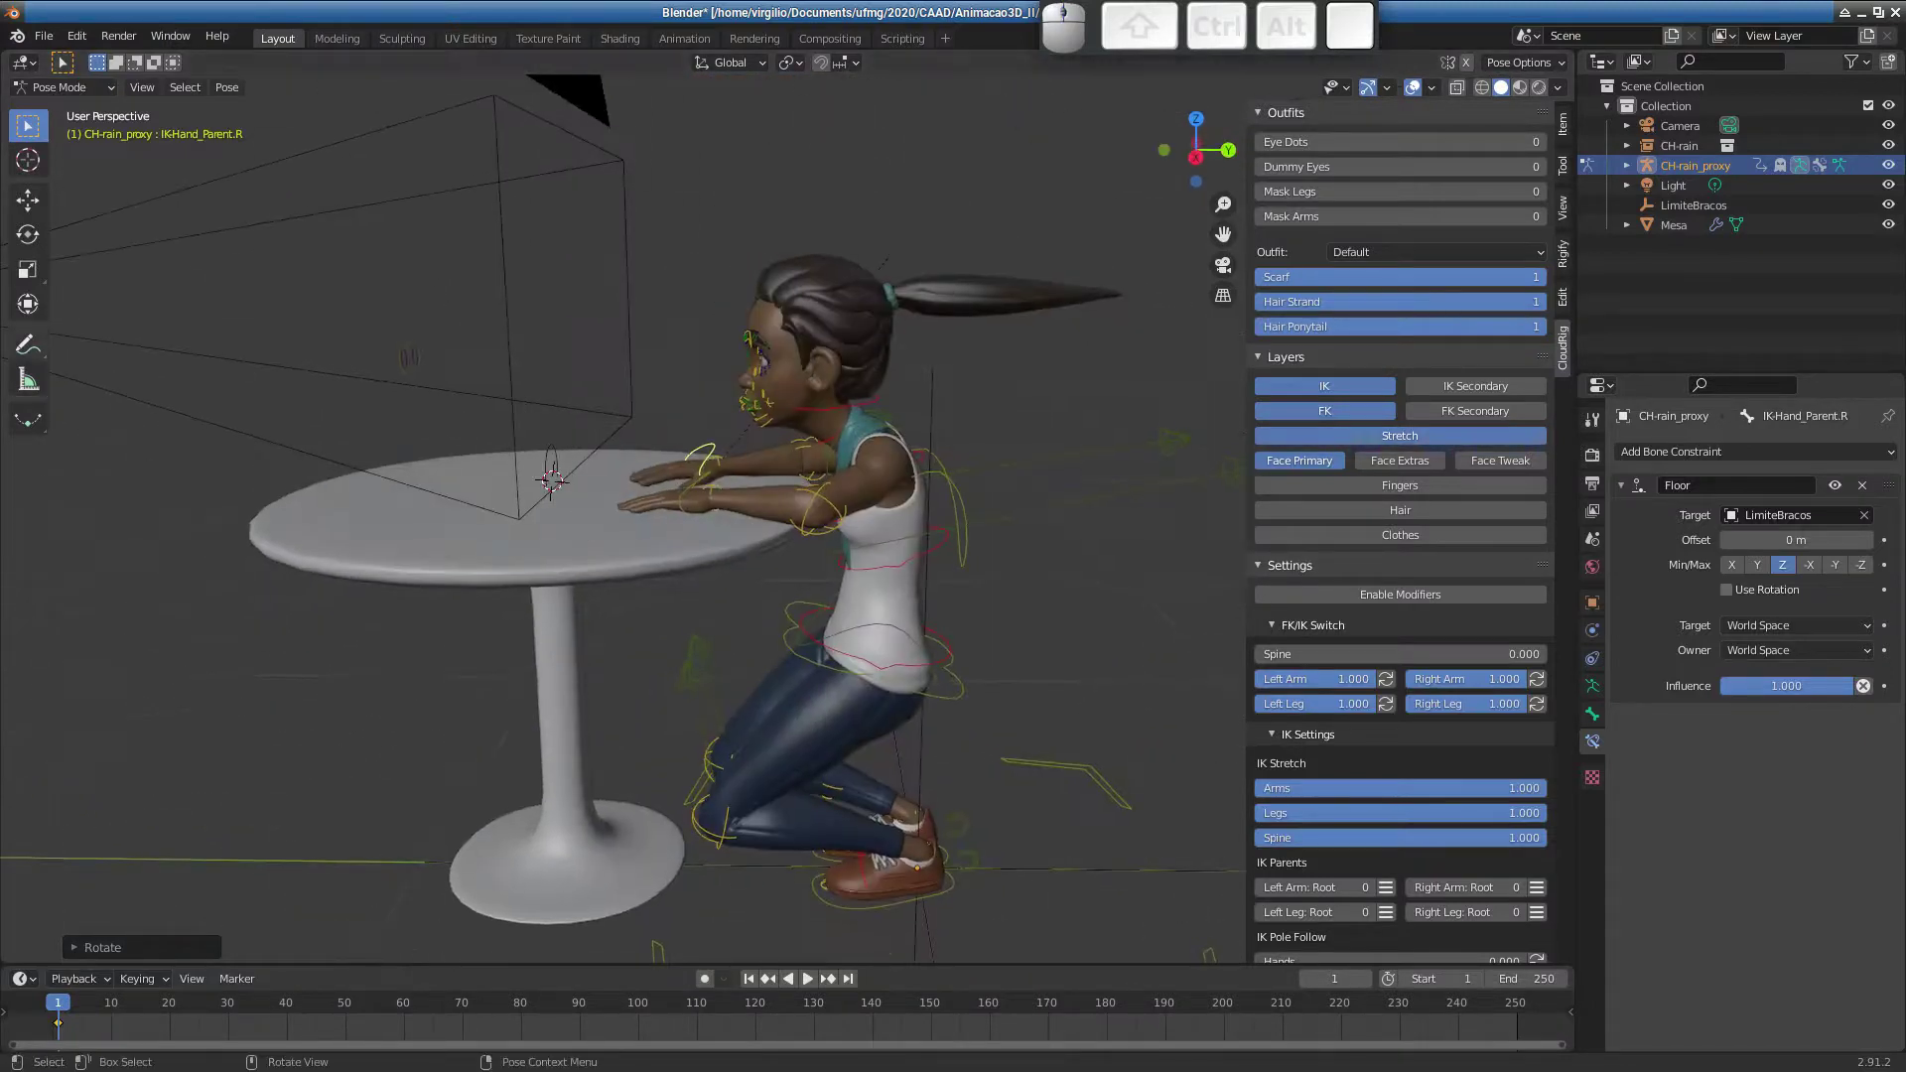